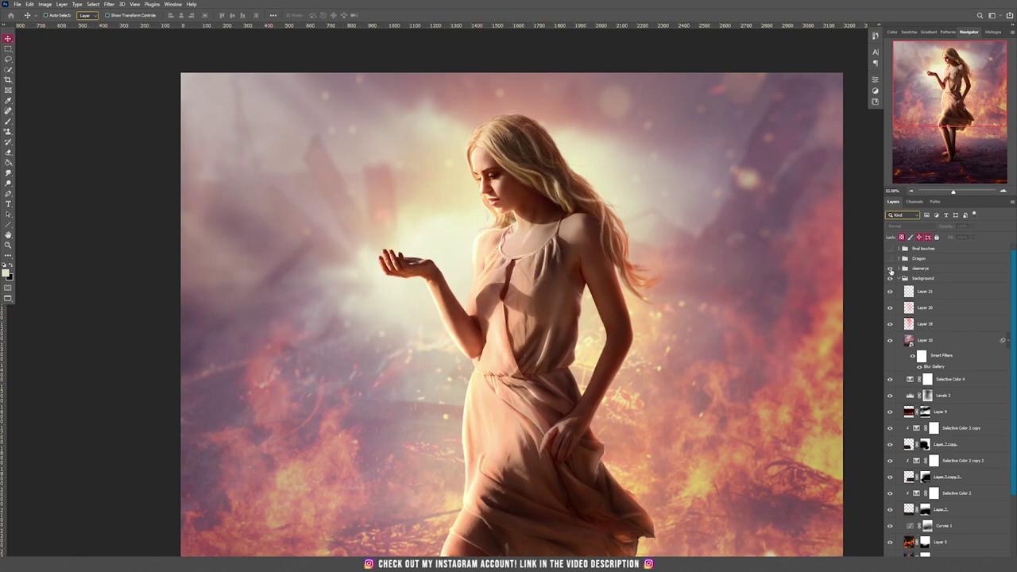
Step: Inspect the finished composite's structure by toggling the woman's group, collapsing the background group and looking inside the woman's group
click(890, 270)
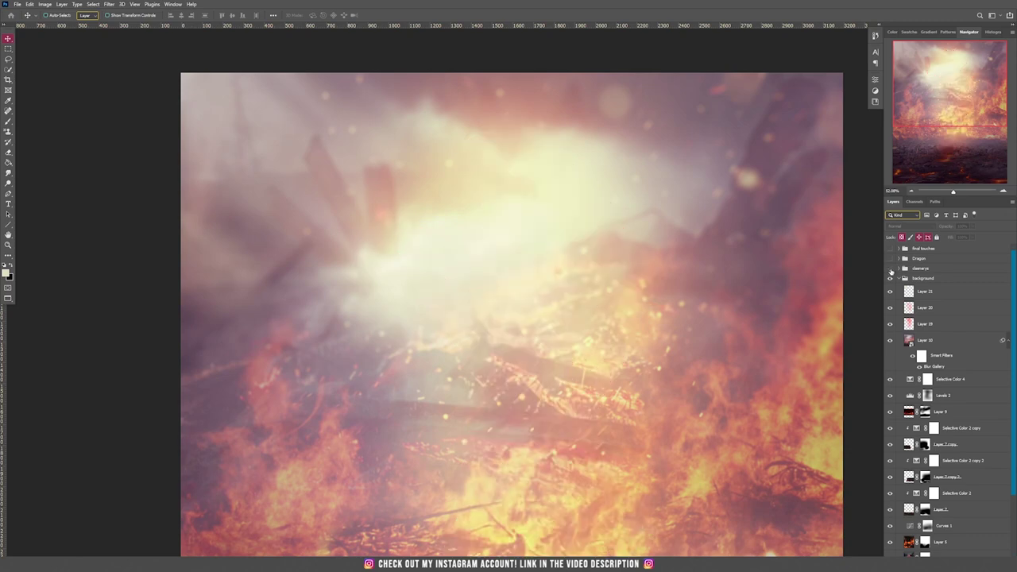
click(899, 279)
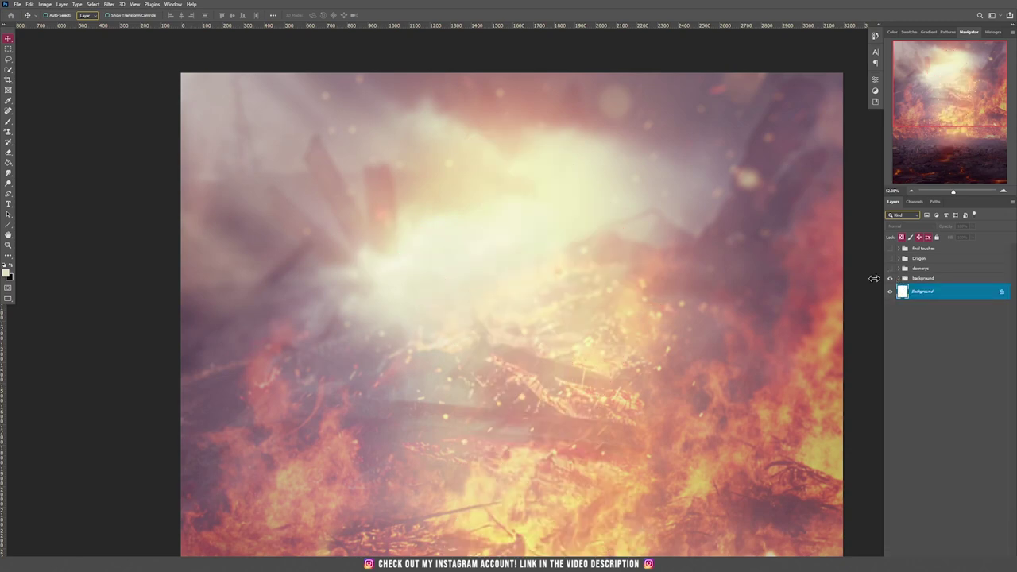
scroll(658, 305, down, 2)
drag(510, 293, 404, 243)
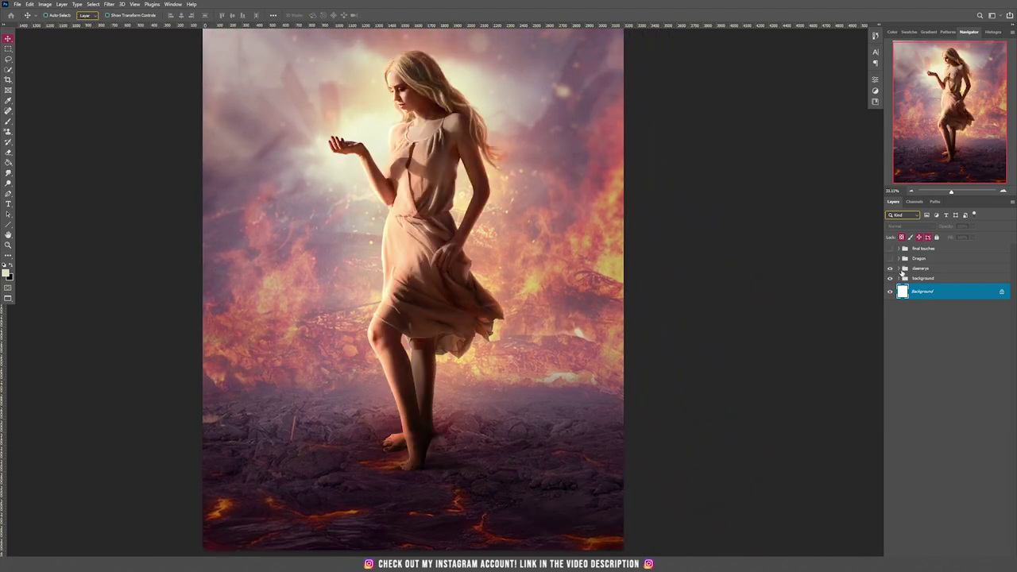
click(898, 269)
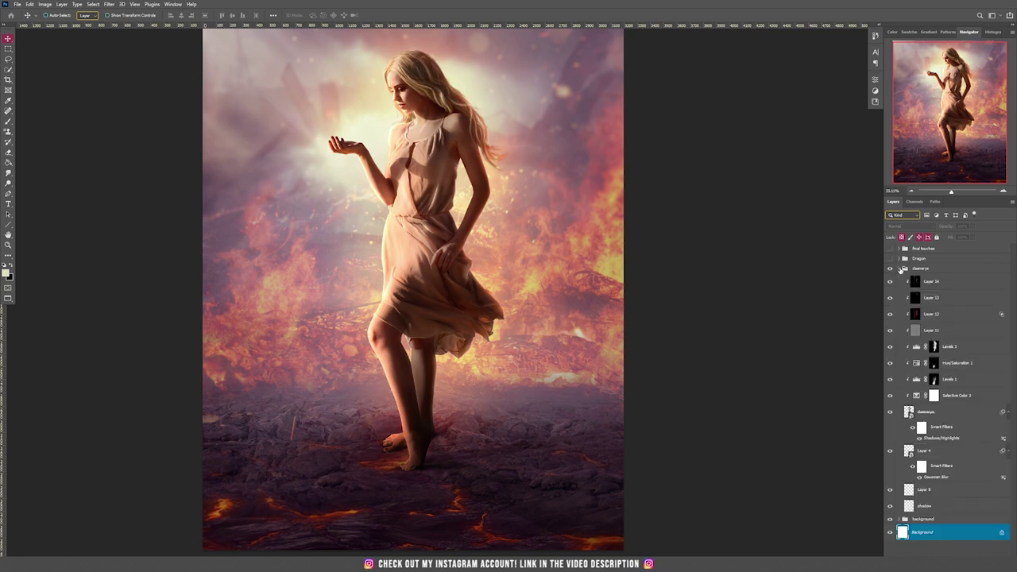
click(899, 269)
Step: Show the Dragon and final touches groups and examine the complete composite
click(889, 258)
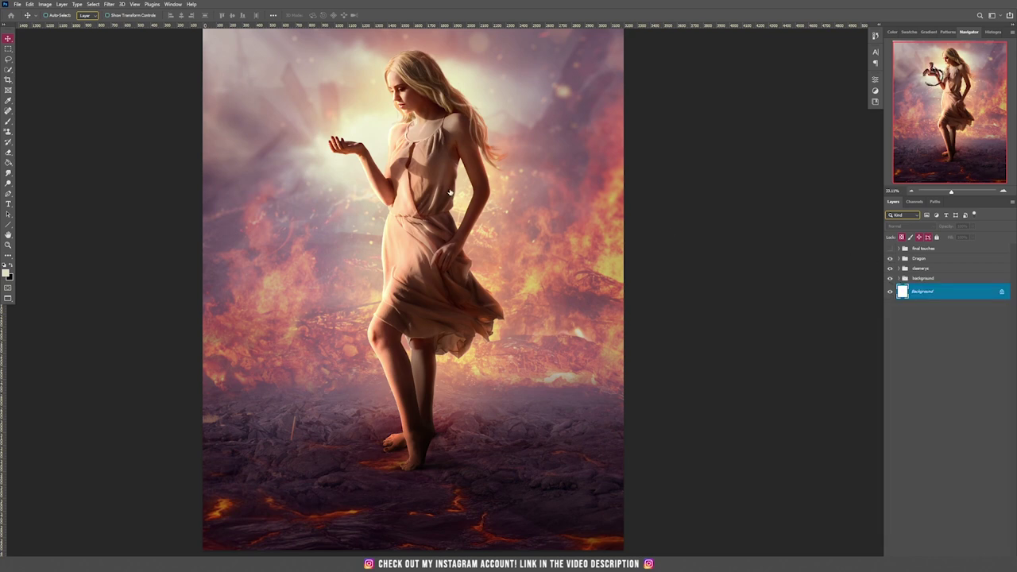
drag(423, 135, 430, 235)
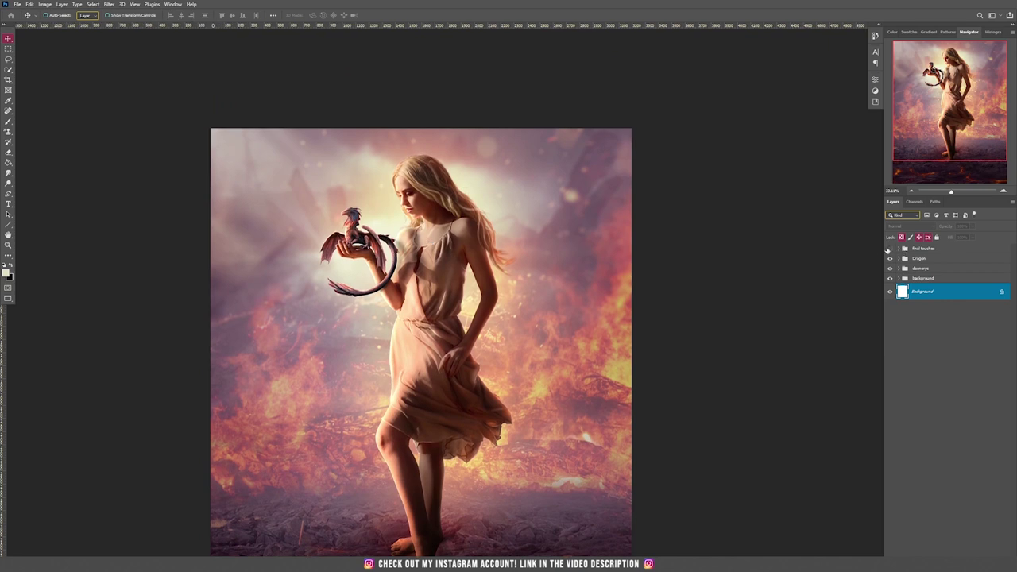
click(890, 248)
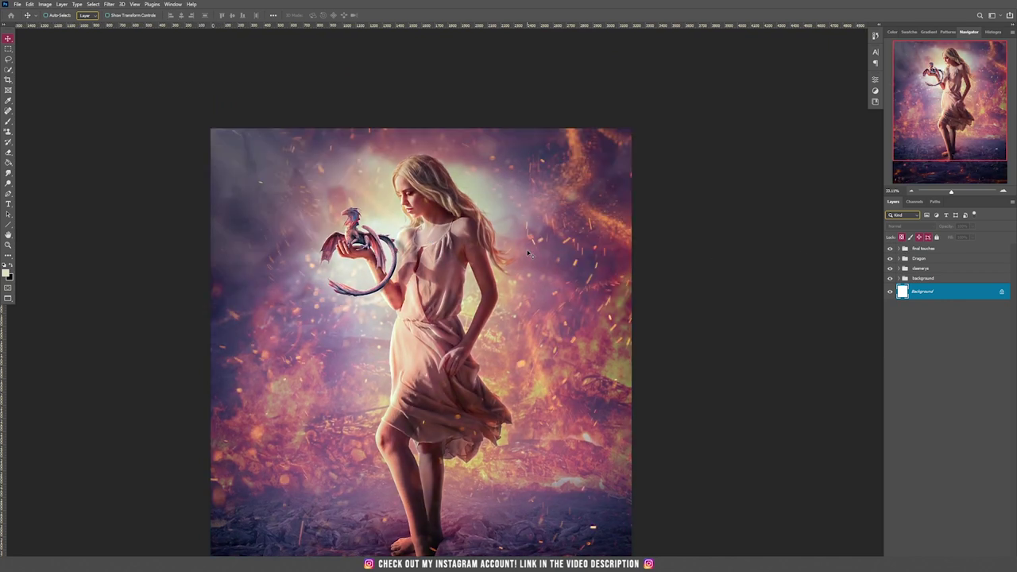
drag(515, 292, 511, 213)
scroll(513, 212, down, 1)
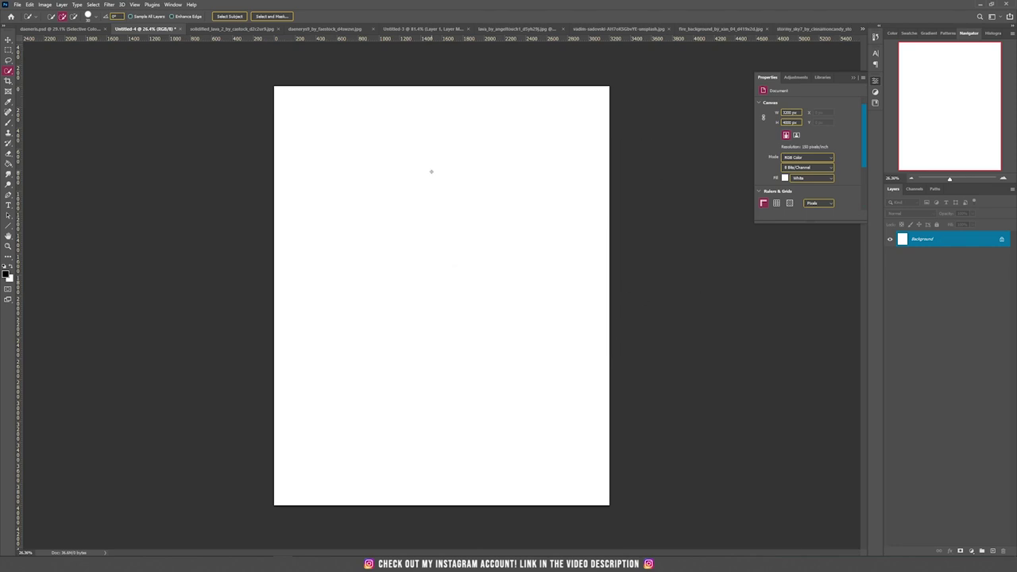
Step: Copy the solidified lava photo into the Untitled-4 document and scale it to the 3200 px canvas width along the bottom edge
click(256, 29)
key(v)
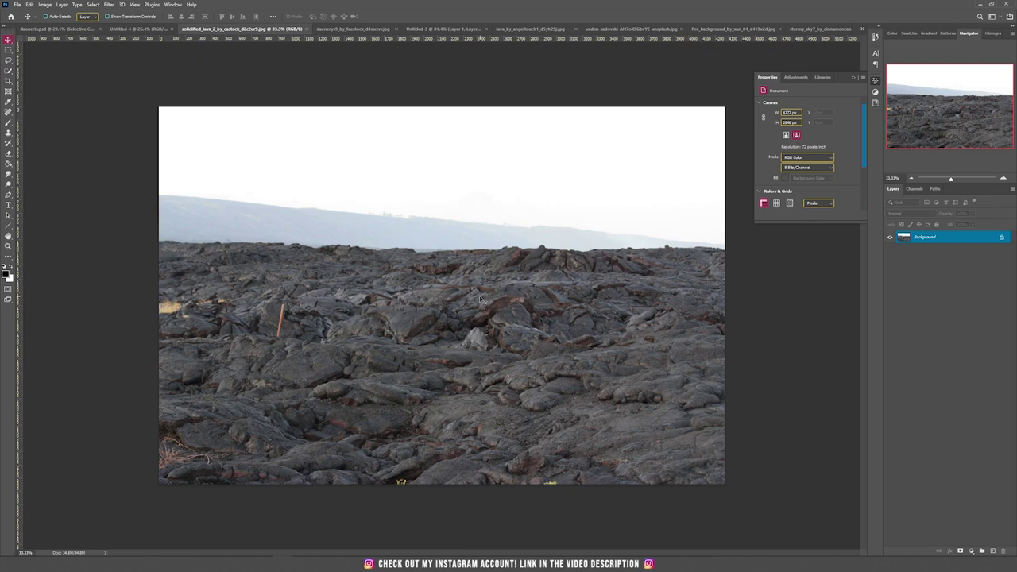
drag(139, 29, 477, 373)
key(ctrl+t)
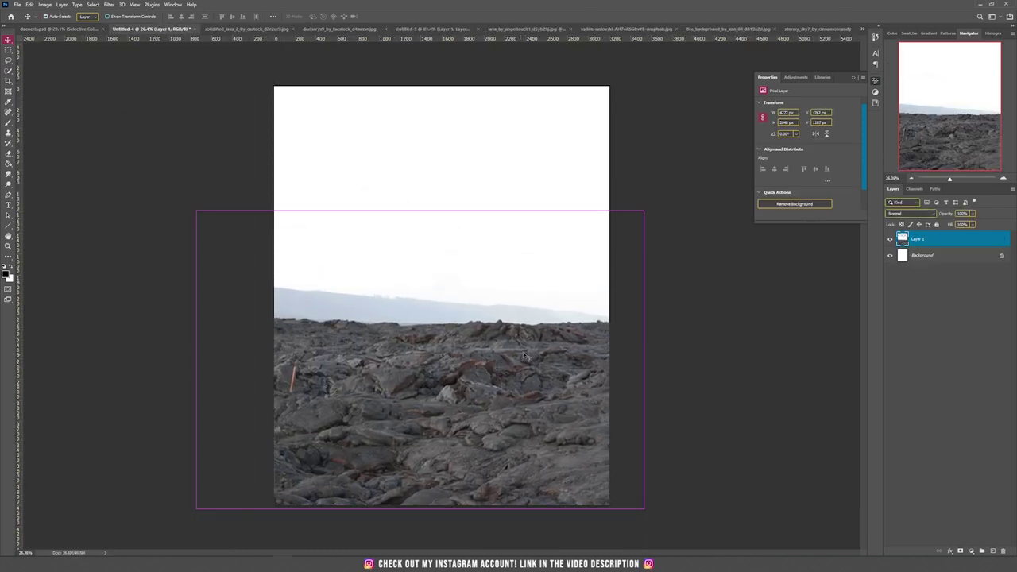
drag(196, 360, 274, 362)
drag(373, 375, 375, 392)
drag(643, 376, 548, 396)
key(Return)
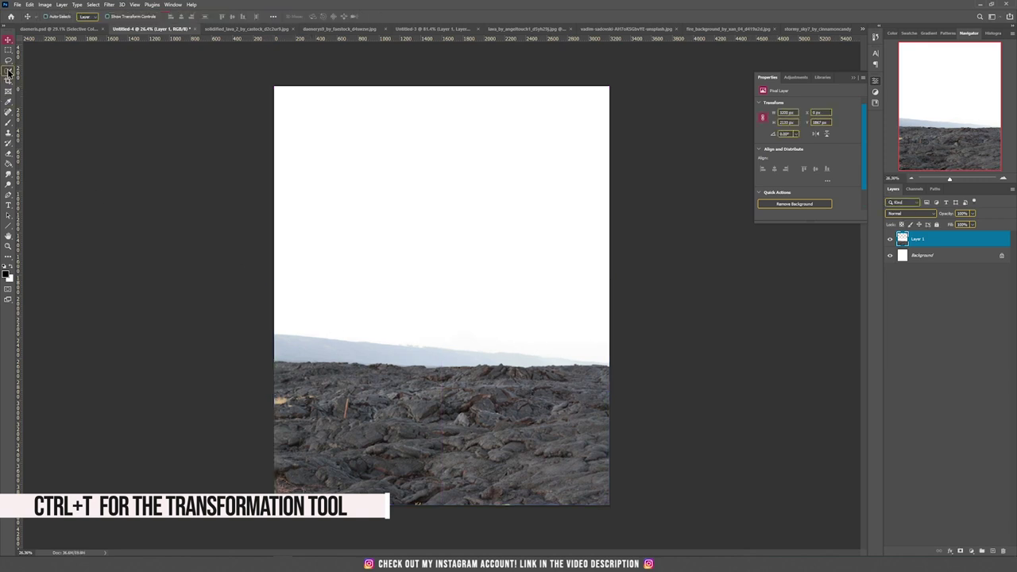
Step: Select the lava rocks up to the horizon with the Quick Selection tool and mask out the sky above them
click(8, 70)
click(33, 80)
scroll(342, 385, up, 3)
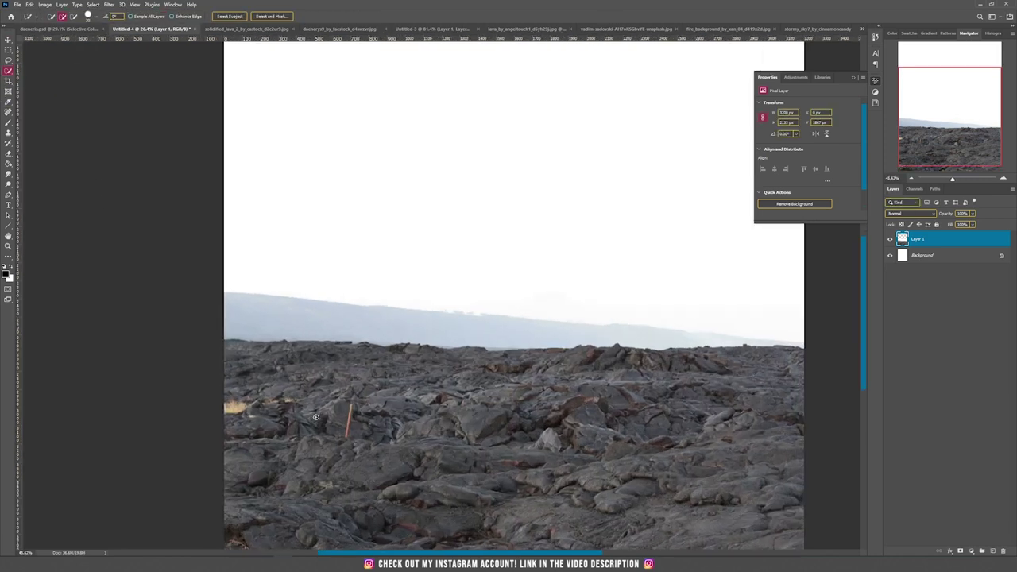
mouse_move(227, 344)
mouse_down()
mouse_move(798, 368)
mouse_move(791, 525)
mouse_move(732, 439)
mouse_move(257, 450)
mouse_move(355, 439)
mouse_move(370, 403)
mouse_move(357, 446)
mouse_move(381, 436)
mouse_move(287, 453)
mouse_move(369, 506)
mouse_up()
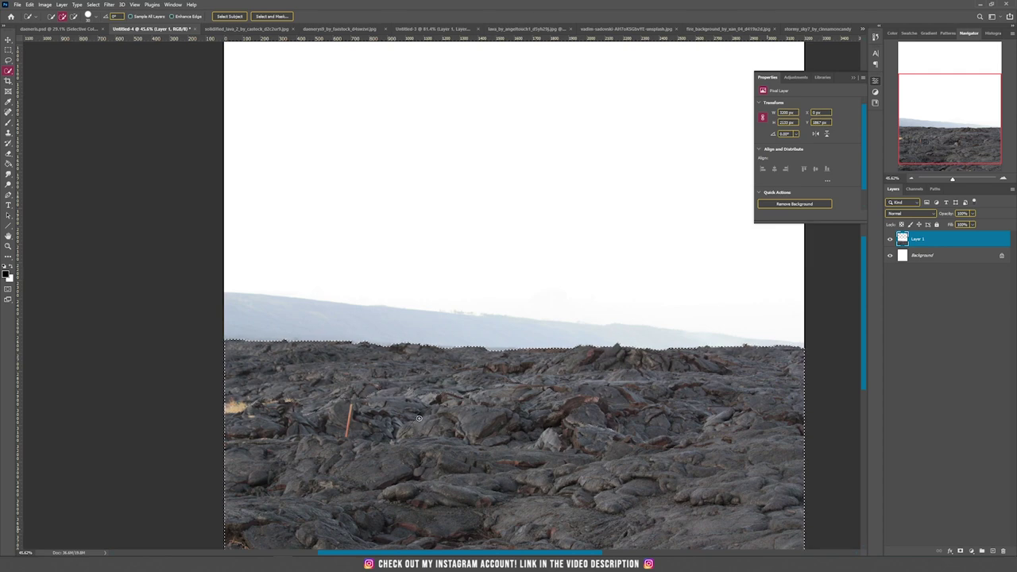
drag(430, 403, 336, 324)
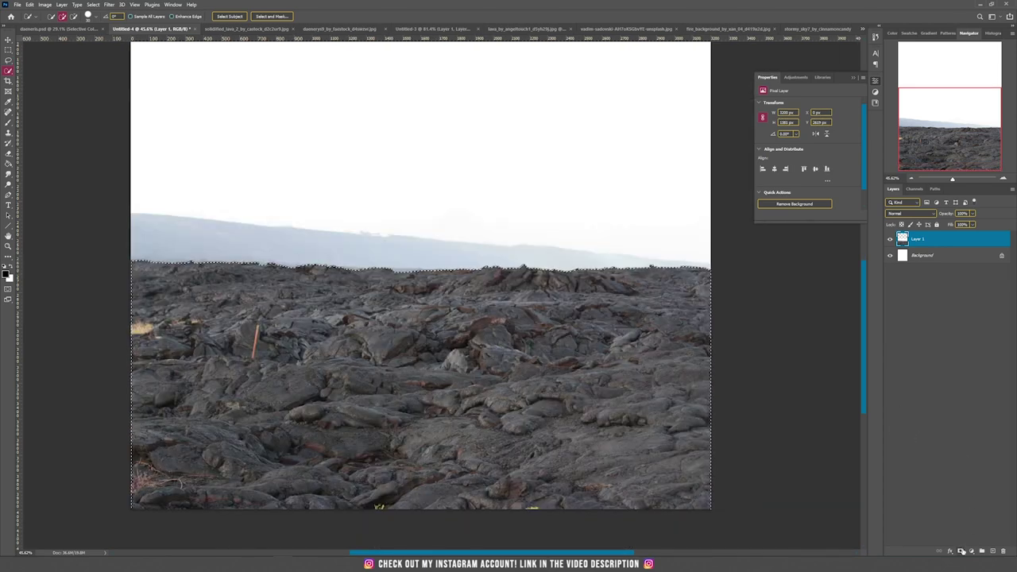
click(961, 551)
scroll(465, 317, down, 4)
key(v)
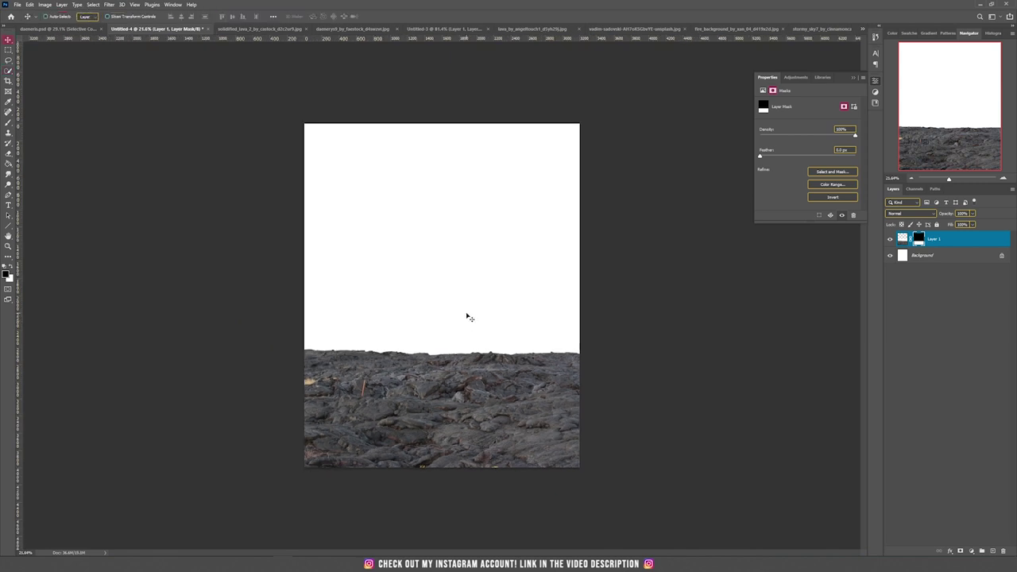
click(469, 249)
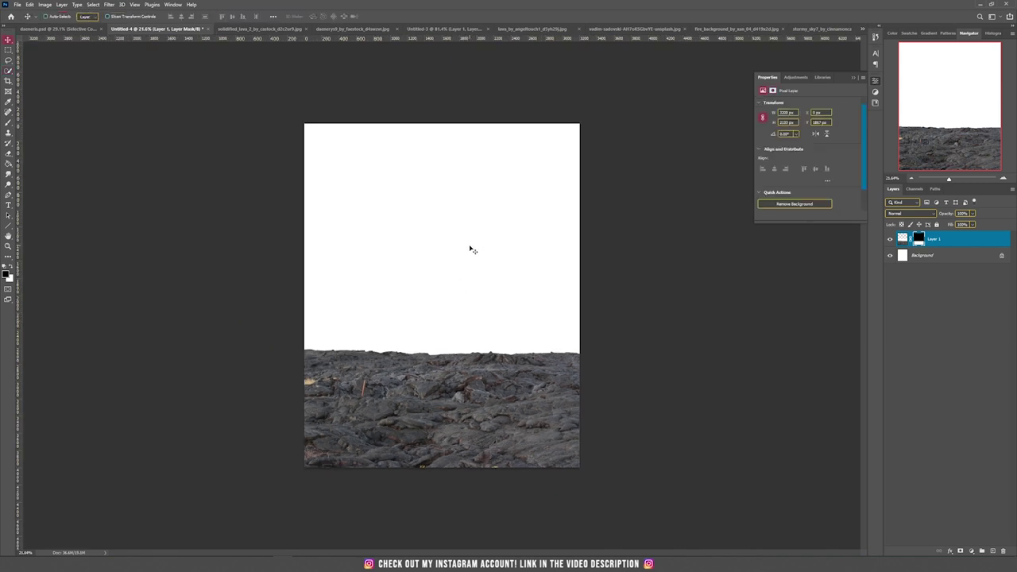
Step: Copy the stormy sky photo into Untitled-4, enlarge it to cover the canvas, and place it beneath the lava rock layer
click(820, 28)
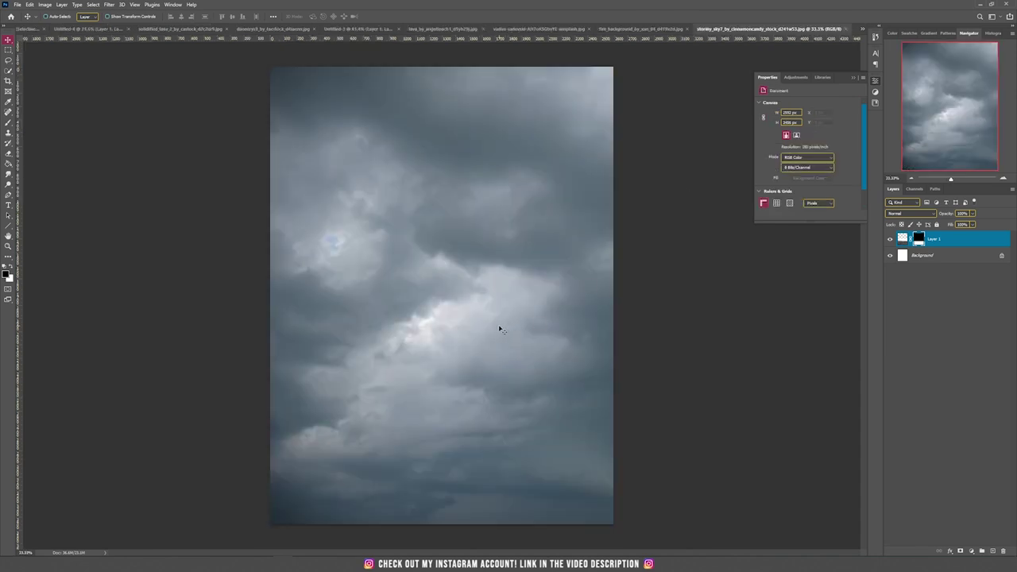
drag(80, 29, 444, 269)
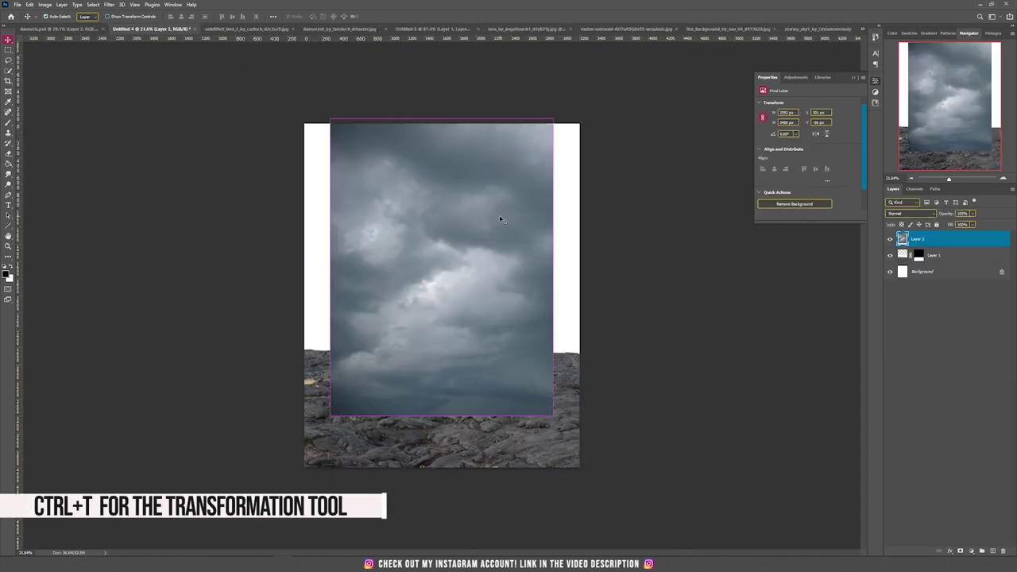
key(ctrl+t)
drag(553, 120, 669, 64)
drag(485, 267, 444, 268)
key(Return)
drag(922, 244, 920, 264)
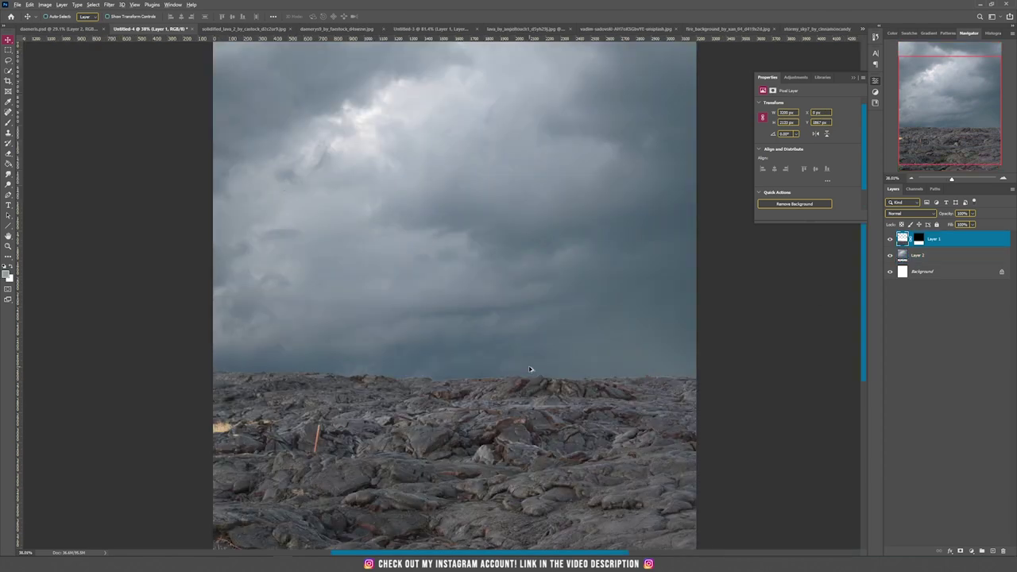
Step: Create a new layer above the lava rock layer and name it "fog"
scroll(532, 369, down, 5)
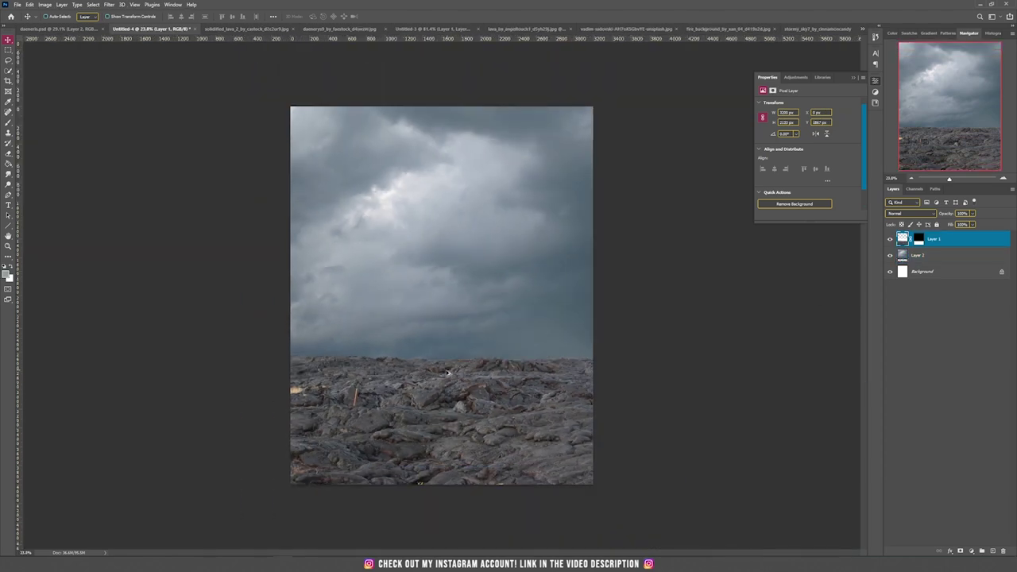
scroll(446, 373, up, 2)
scroll(311, 410, up, 3)
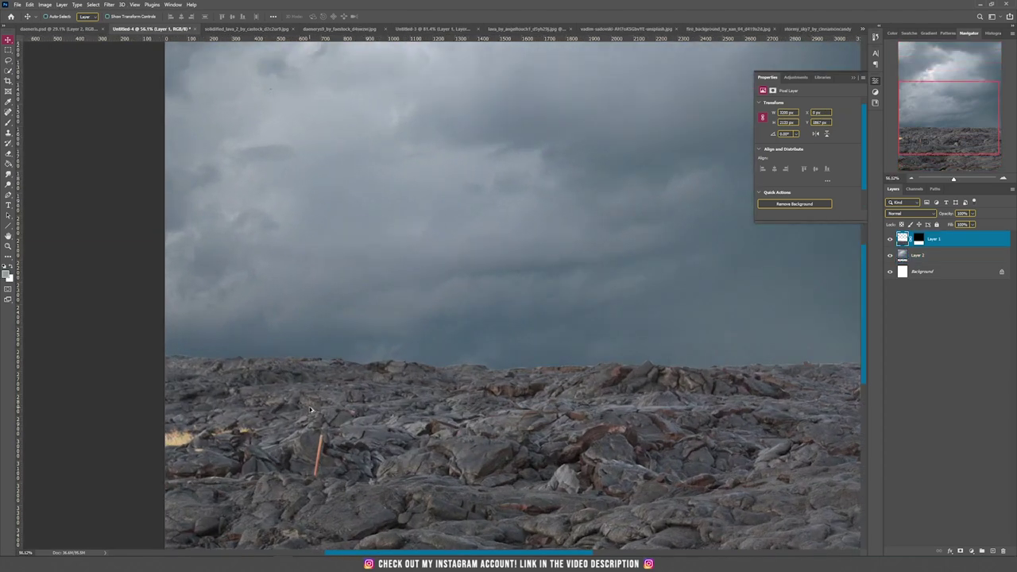
scroll(311, 410, down, 2)
scroll(349, 406, down, 1)
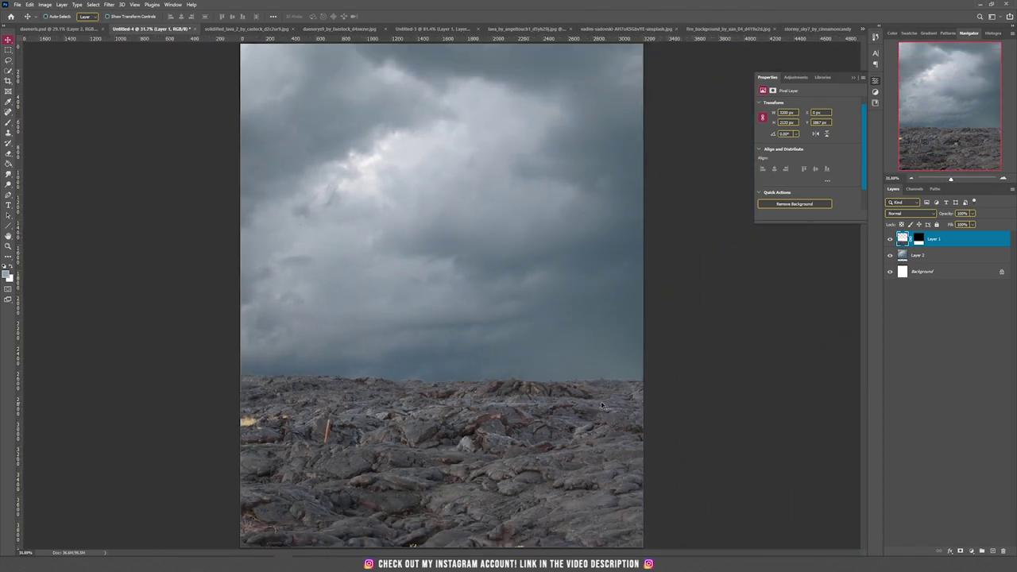
click(993, 550)
double_click(918, 241)
text(fog)
key(Return)
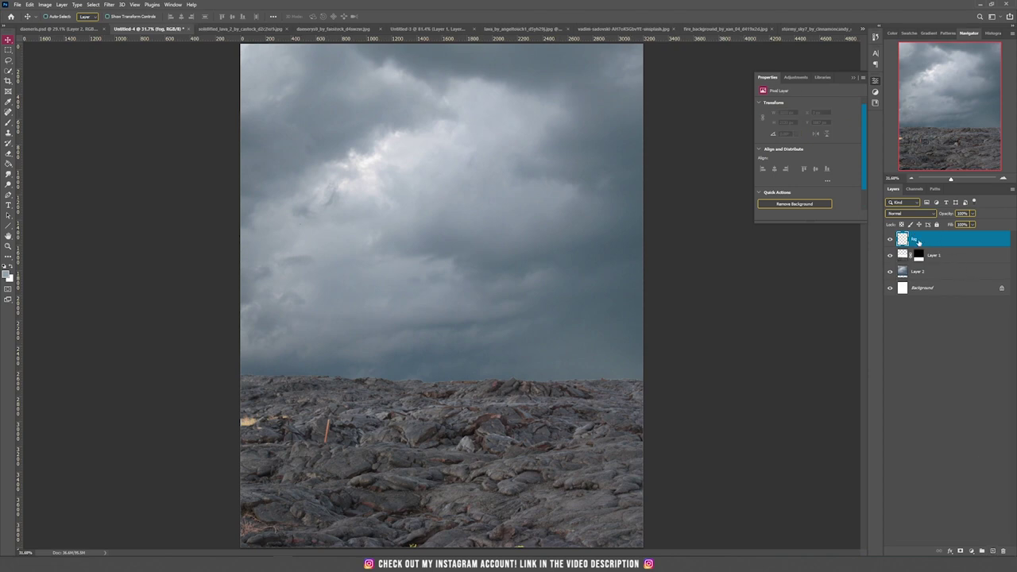
Step: Choose the cloud-shaped brush from the General Brushes and set its flow to 19%
key(b)
right_click(492, 266)
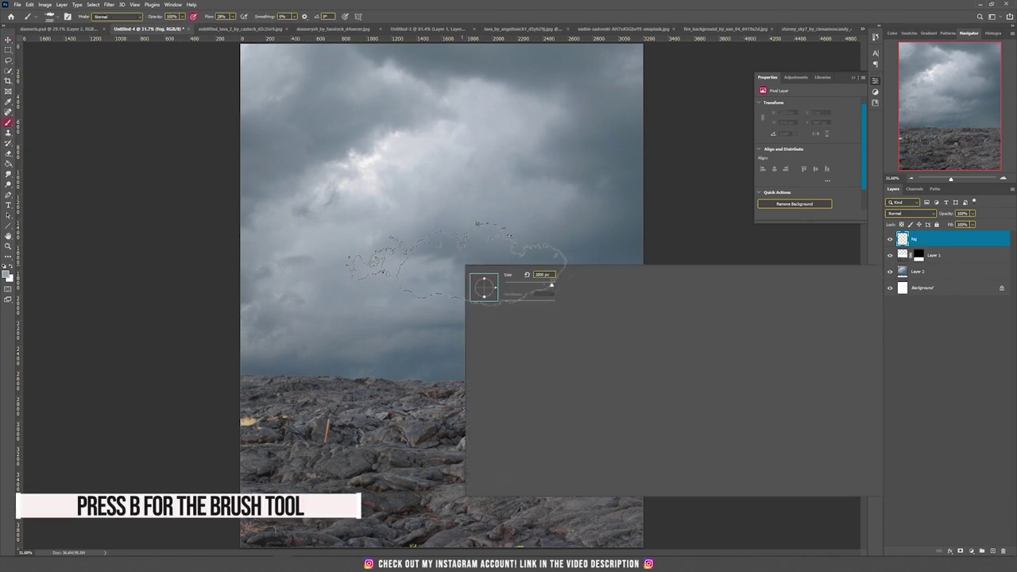
click(792, 364)
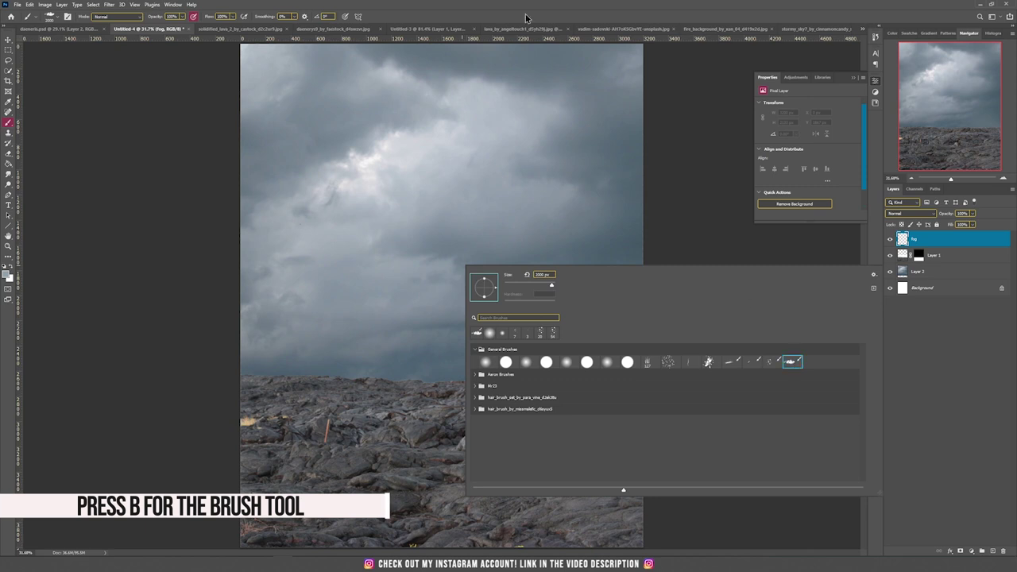
click(530, 5)
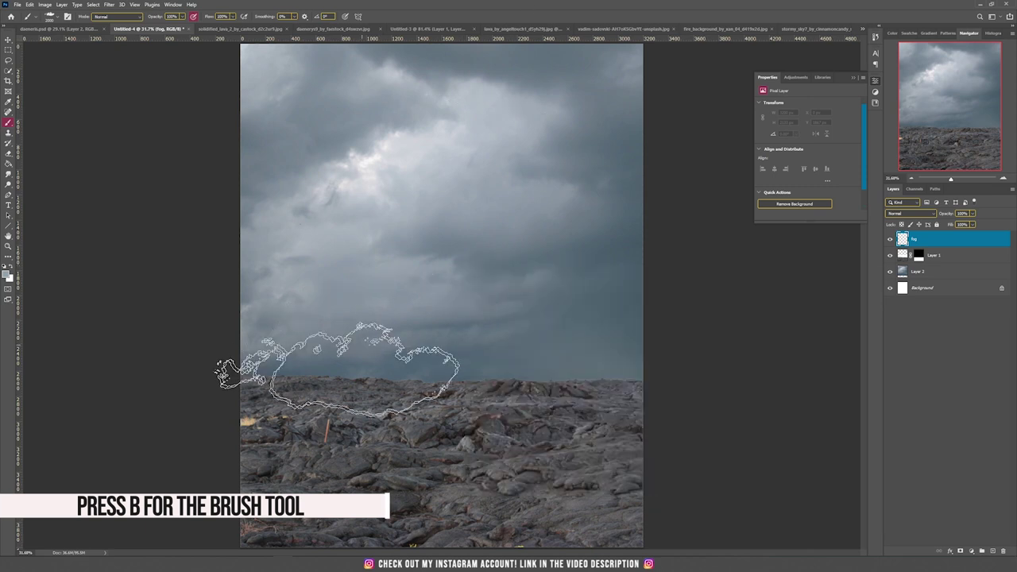
click(232, 17)
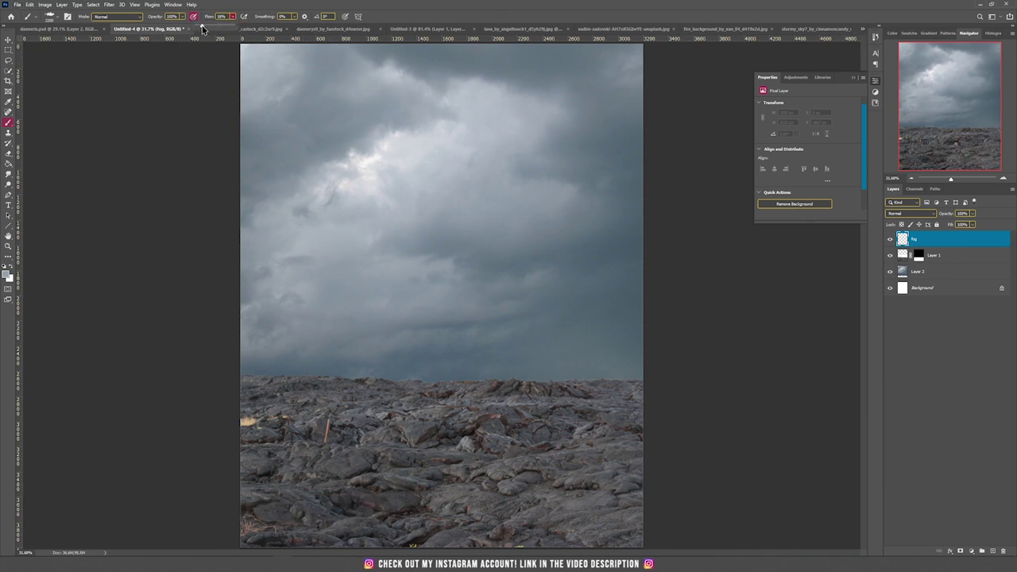
drag(203, 30, 204, 30)
click(225, 3)
Step: Paint fog along the horizon across the full canvas width, reducing the brush size to blend the rocks into the sky
drag(258, 365, 235, 360)
key(bracketleft)
key(bracketleft)
key(bracketleft)
key(bracketleft)
key(bracketleft)
key(bracketleft)
key(bracketleft)
key(bracketleft)
key(bracketleft)
key(bracketleft)
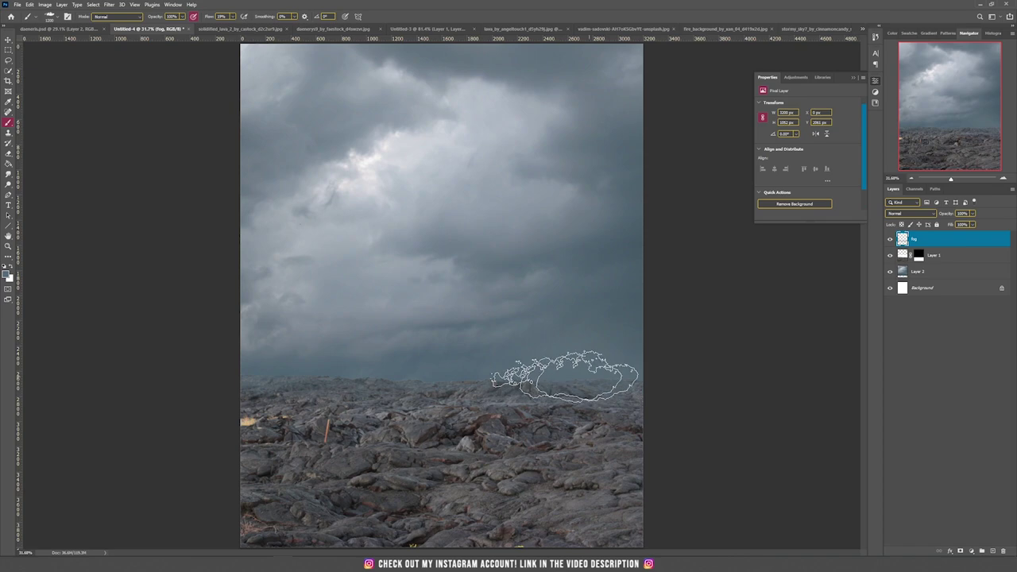
mouse_move(397, 371)
mouse_down()
mouse_move(538, 347)
mouse_move(649, 358)
mouse_move(642, 375)
mouse_up()
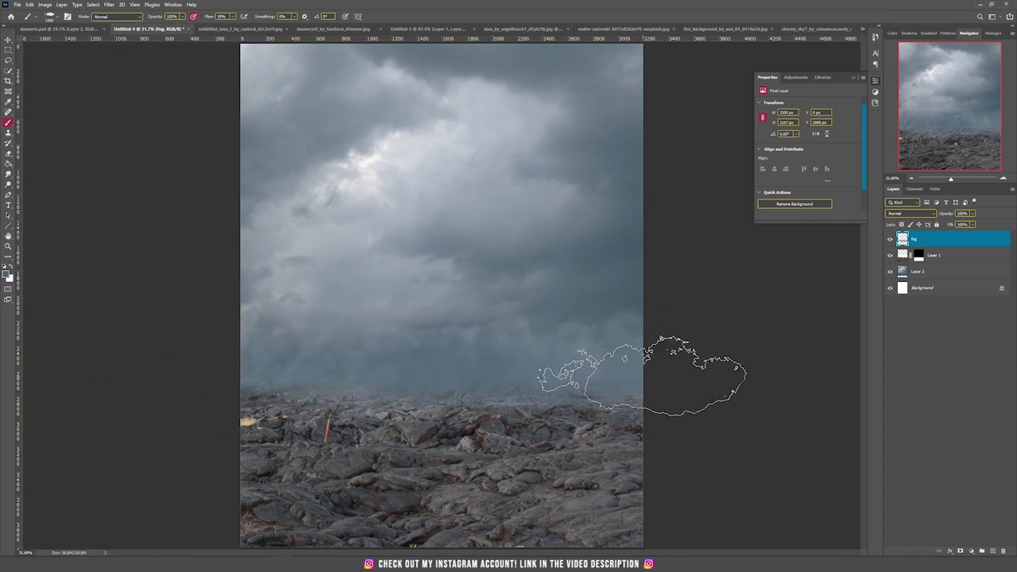
Step: Sample a colour near the horizon, enlarge the brush and paint a broader band of fog over the distant rocks
alt+click(397, 384)
key(bracketright)
key(bracketright)
key(bracketright)
key(bracketright)
key(bracketright)
key(bracketright)
key(bracketright)
drag(261, 401, 640, 405)
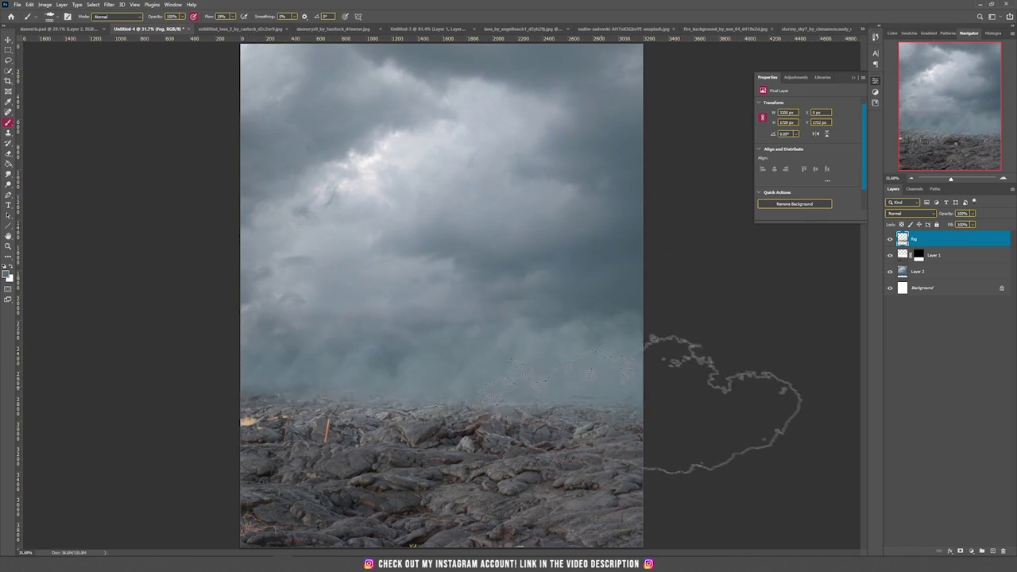
Step: Group the fog, lava rock and sky layers and name the group "background"
scroll(341, 304, down, 4)
key(v)
shift+click(958, 271)
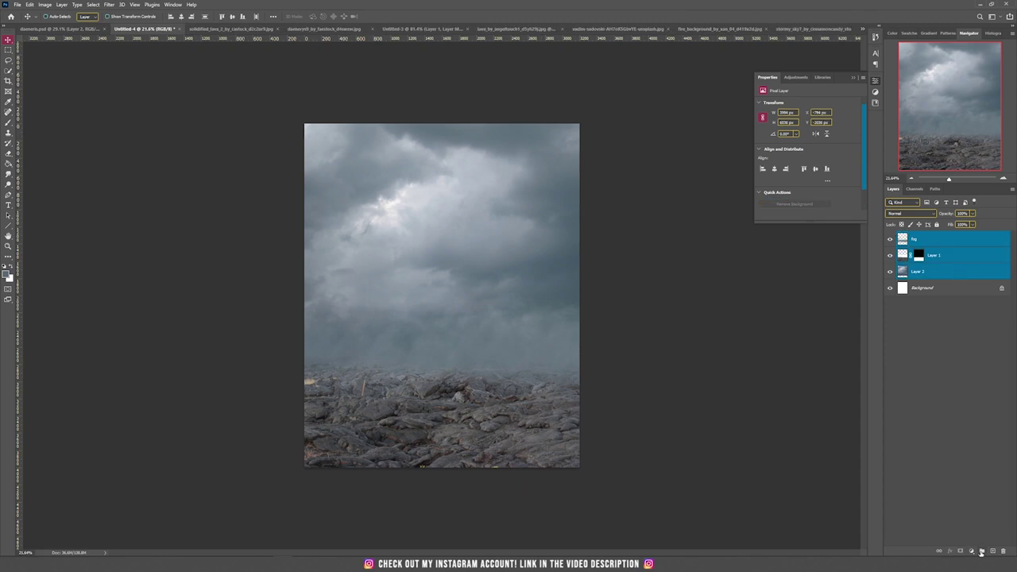
click(981, 551)
double_click(917, 236)
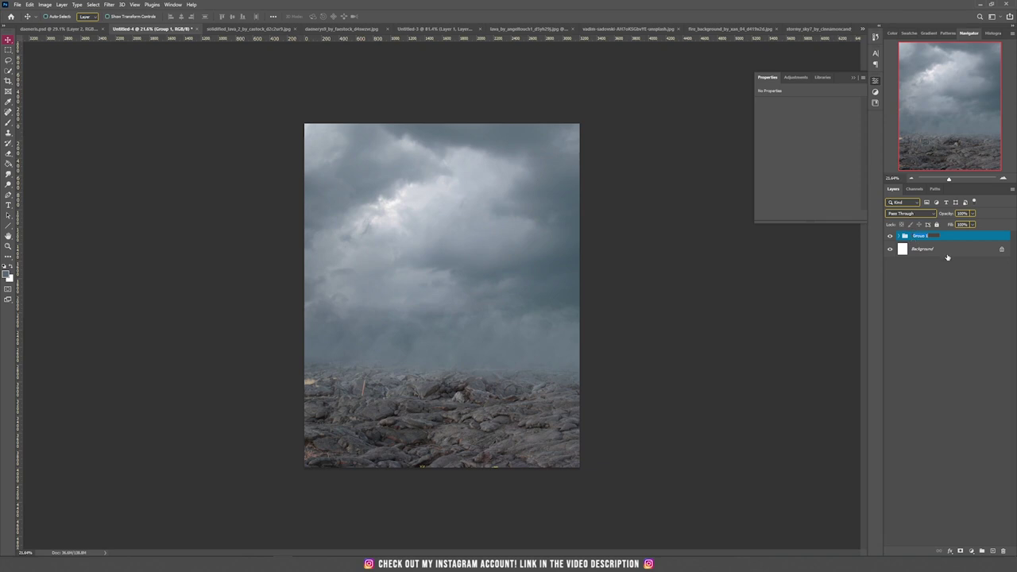
text(background)
key(Return)
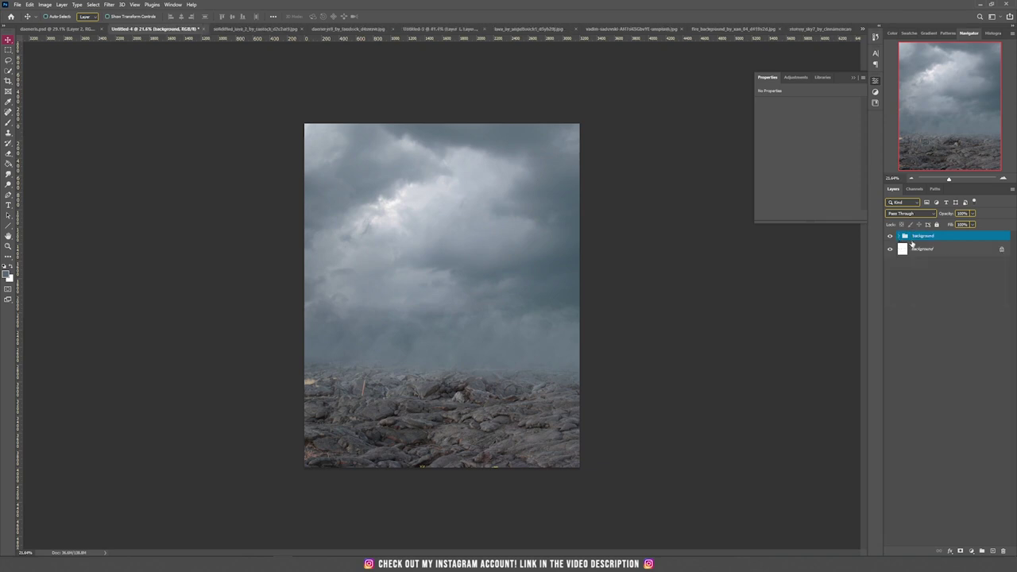
Step: Copy the photo of the woman in the dress, with its layer mask, into Untitled-4 above the background group
drag(533, 287, 538, 256)
key(ctrl+z)
click(354, 32)
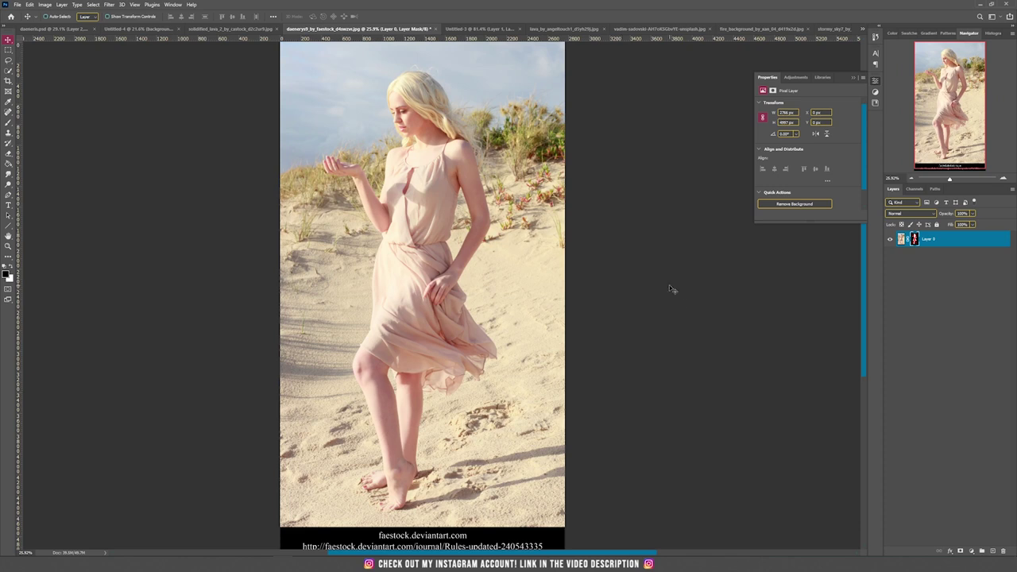
drag(601, 197, 455, 337)
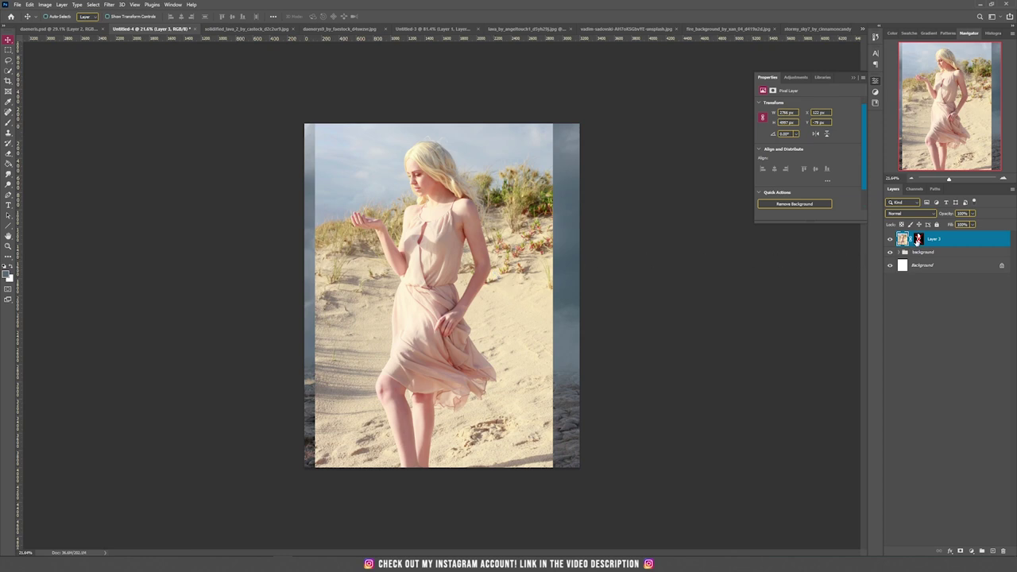
Step: Enable the layer mask on the woman photo and examine the cut-out edges around her hair and shoulders
drag(468, 315, 475, 307)
scroll(487, 185, up, 6)
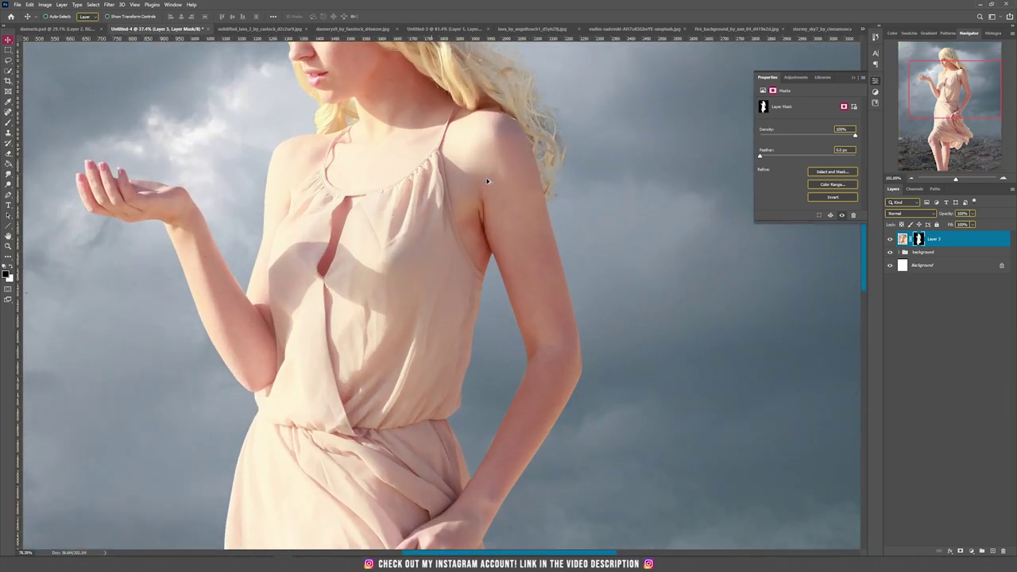
scroll(486, 181, up, 1)
drag(487, 181, 468, 397)
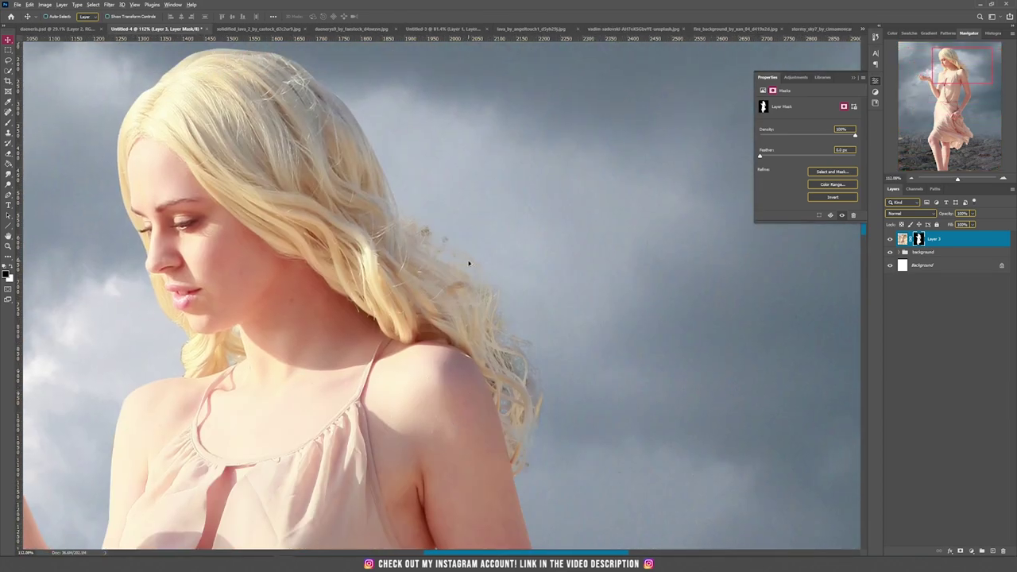
scroll(467, 264, down, 3)
scroll(489, 264, up, 3)
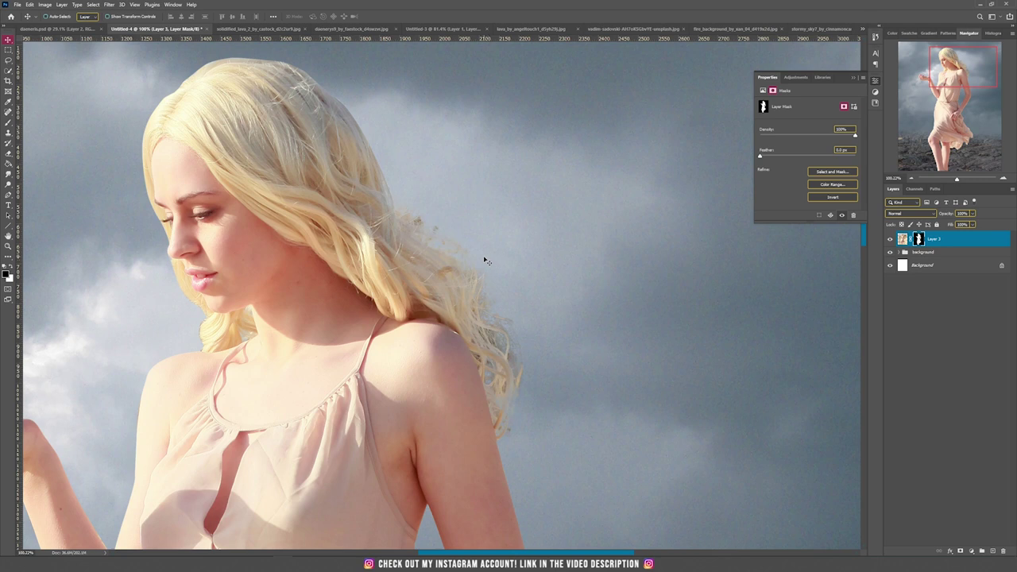
key(ctrl+0)
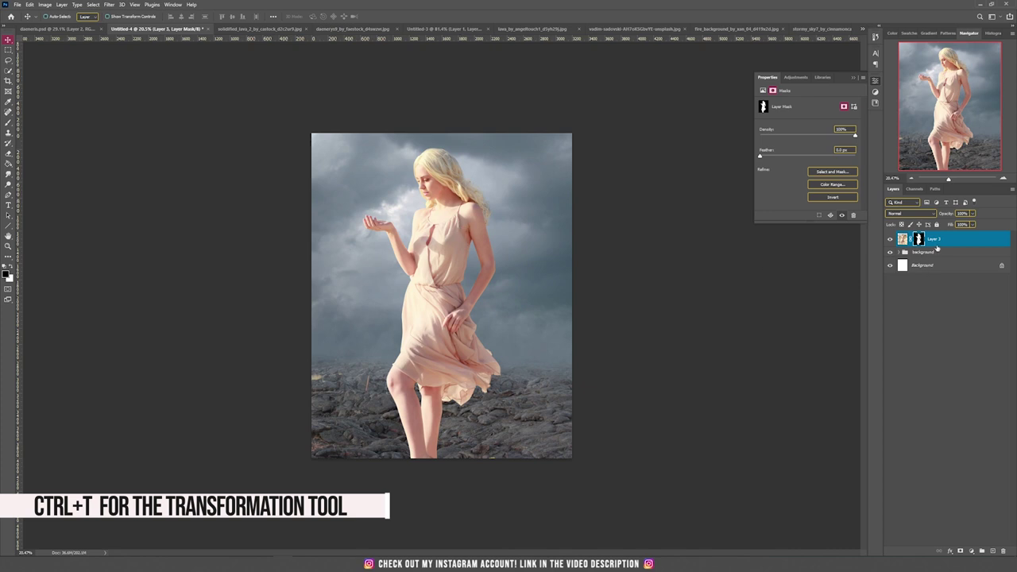
Step: Scale the masked woman down to about 65% and position her so that her feet stand on the lava rocks
key(ctrl+t)
drag(442, 124, 442, 213)
drag(459, 283, 472, 193)
drag(456, 123, 456, 174)
scroll(554, 379, up, 2)
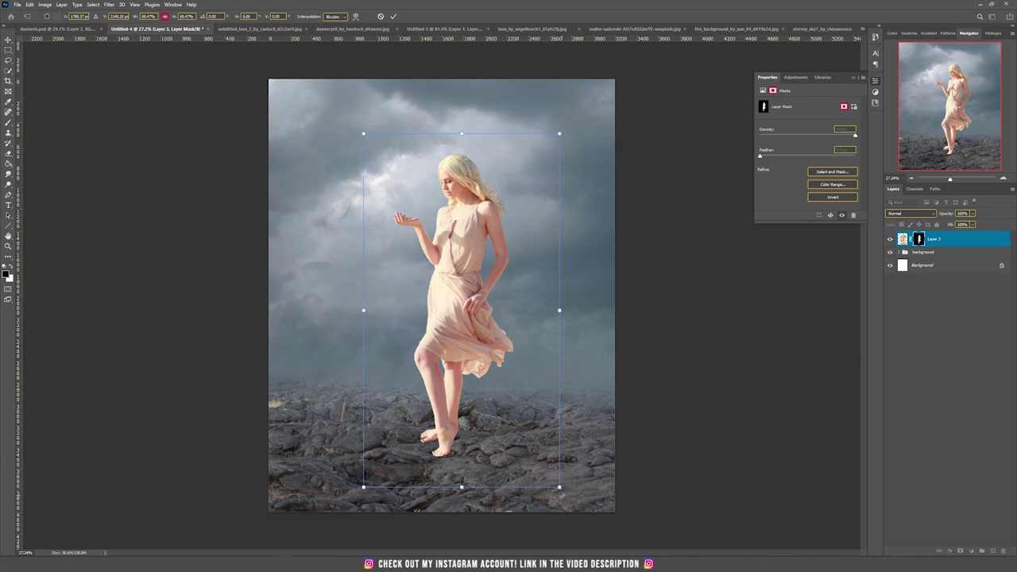
drag(576, 493, 581, 490)
key(Return)
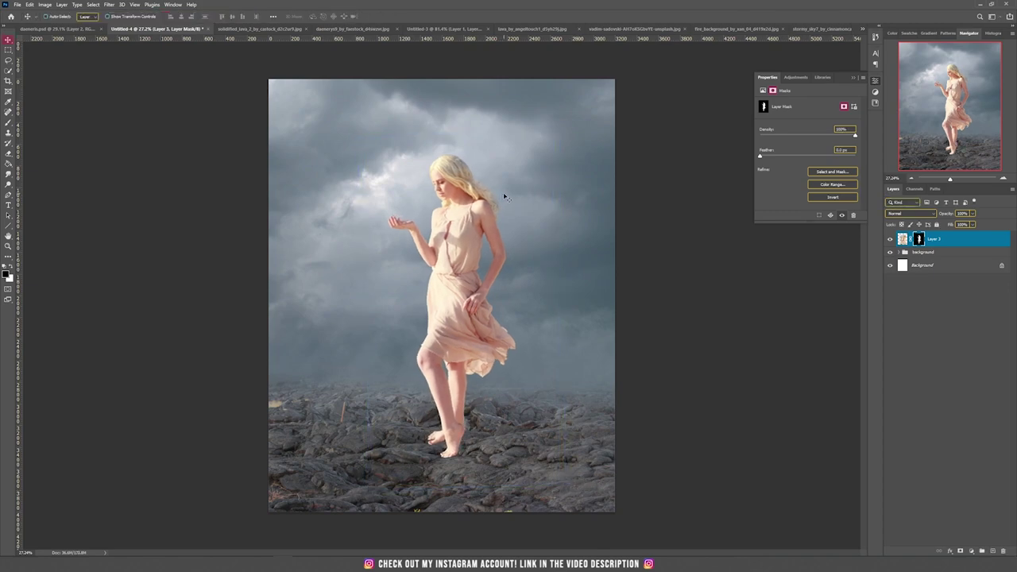
Step: Add a new layer named "hair" above the woman's layer and switch to the Brush tool
scroll(504, 196, up, 6)
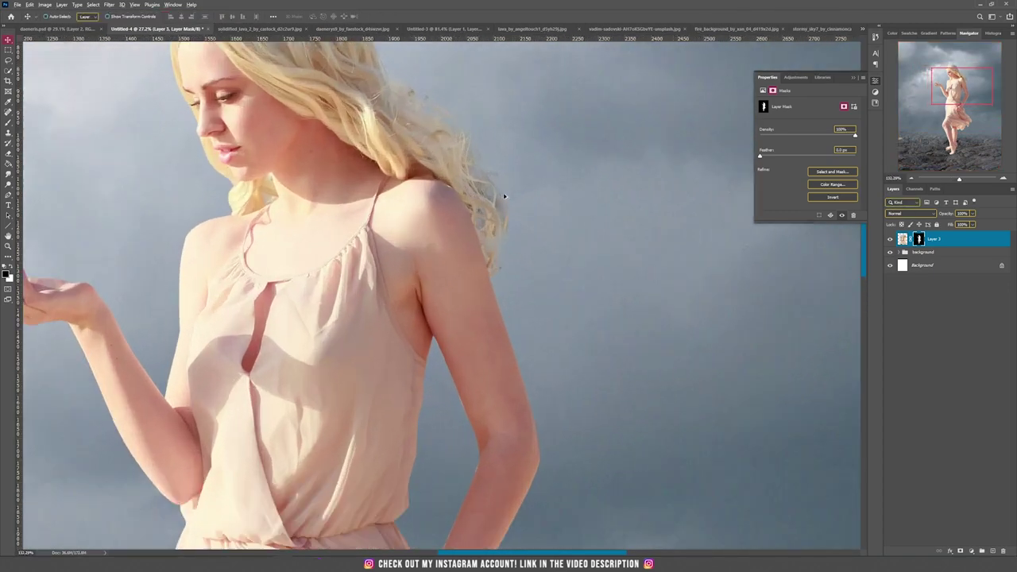
scroll(504, 197, down, 2)
drag(504, 196, 504, 280)
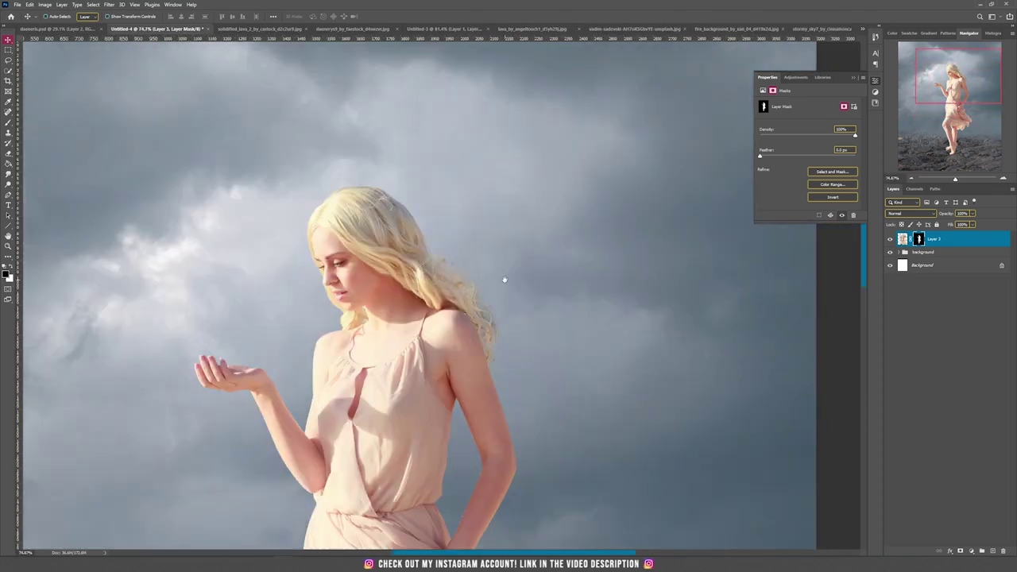
click(992, 551)
text(hair)
key(Return)
key(b)
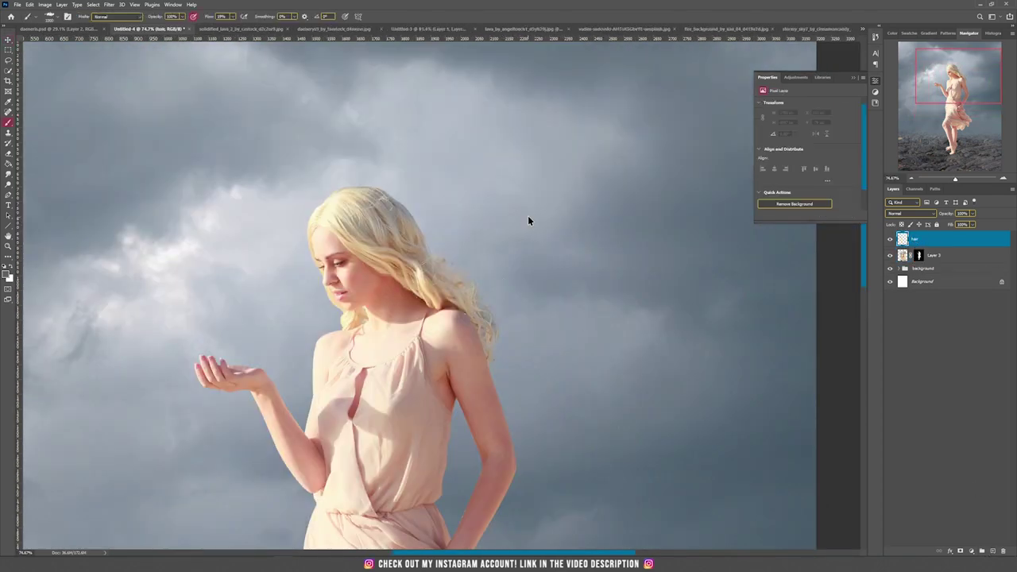
Step: Choose the scattered-dots brush from General Brushes and enlarge it slightly
right_click(528, 212)
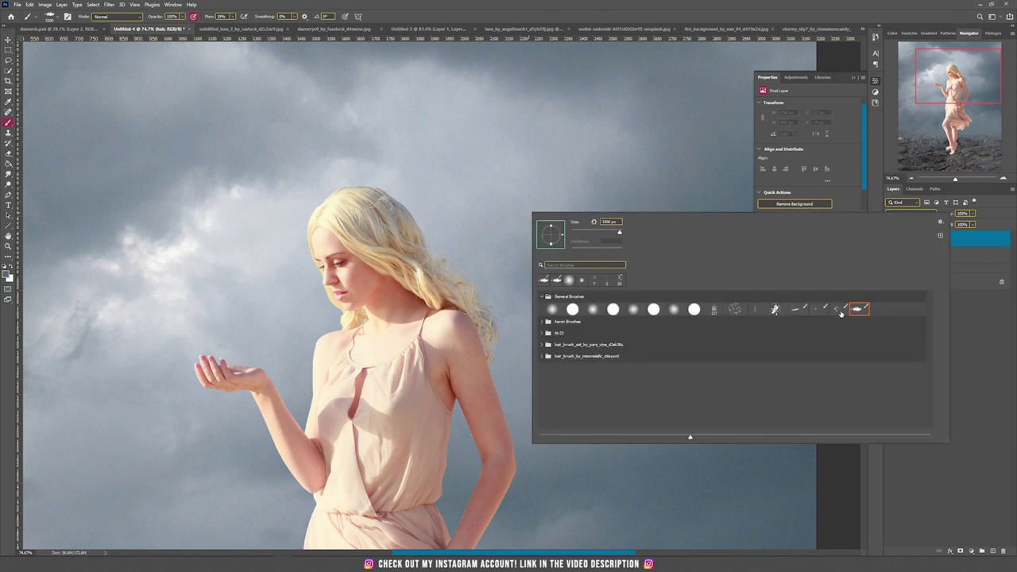
click(579, 4)
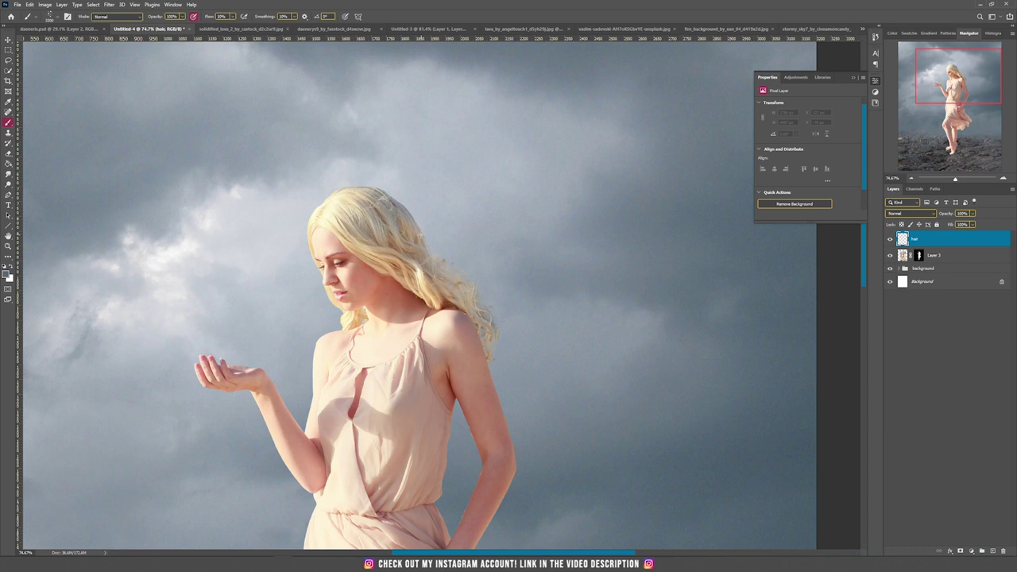
right_click(466, 261)
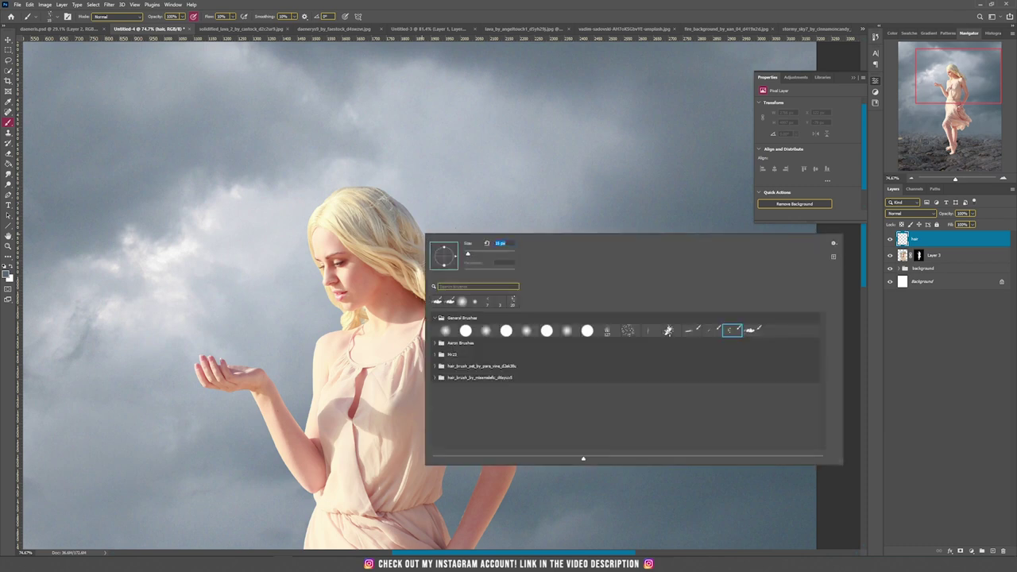
drag(468, 252, 470, 252)
click(470, 4)
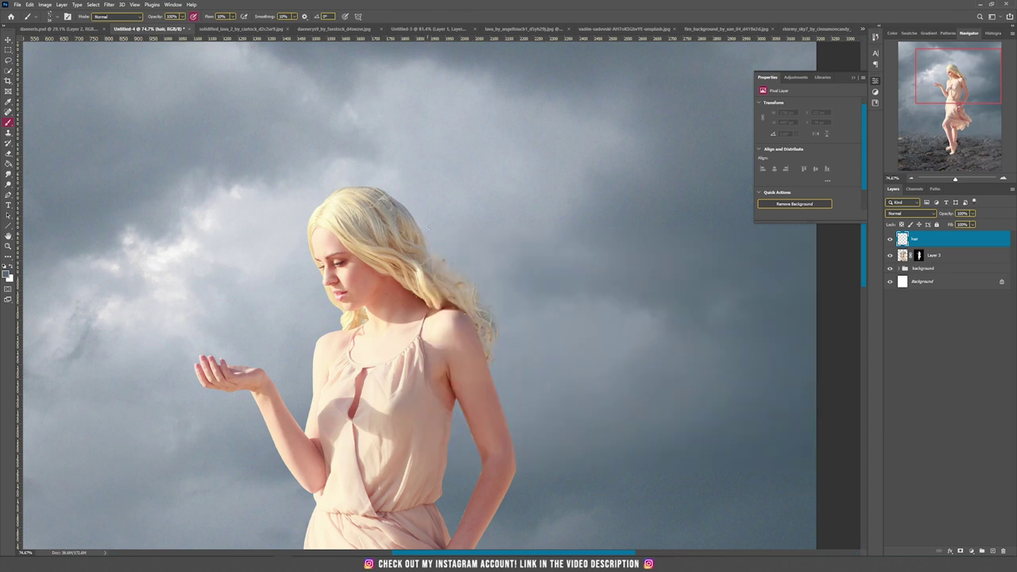
scroll(489, 308, up, 3)
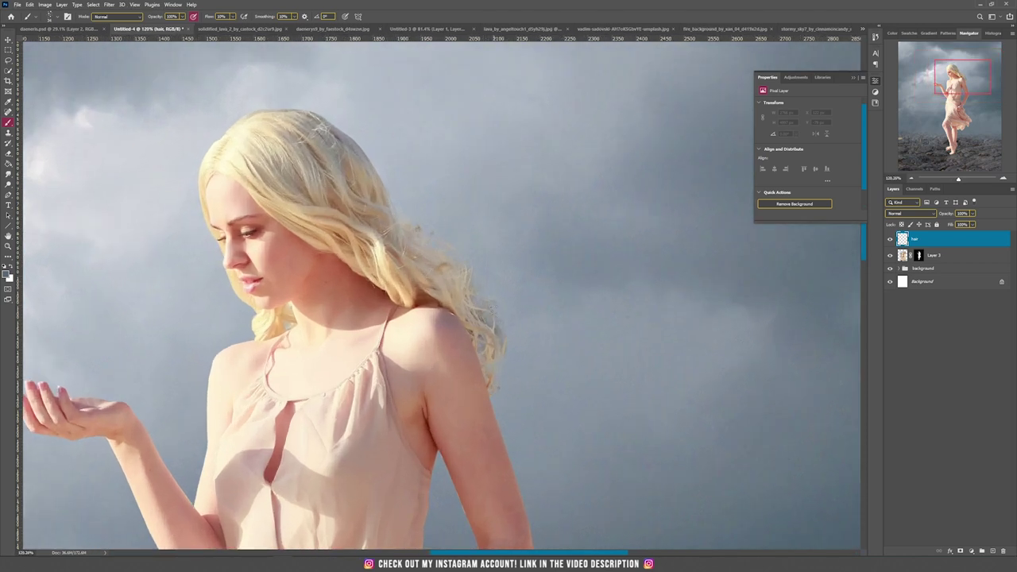
Step: Target the woman's layer mask and set up a hard round brush with 100% flow
click(919, 256)
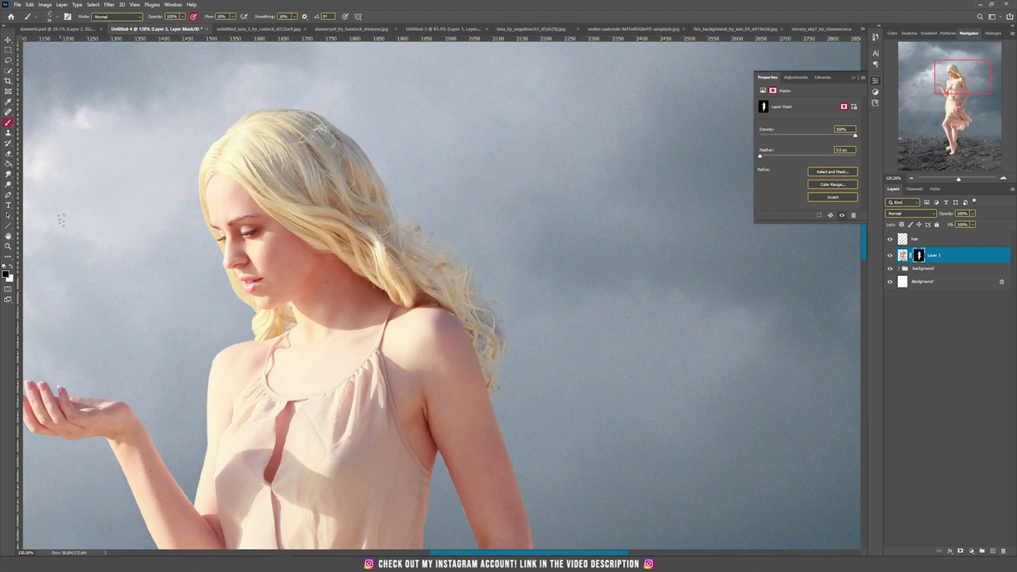
right_click(162, 214)
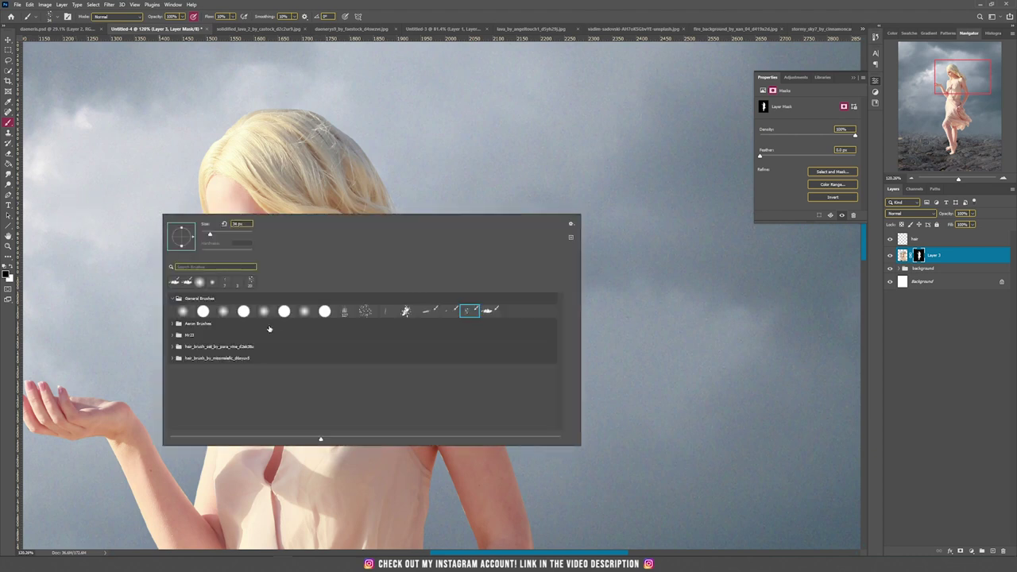
click(202, 311)
key(Return)
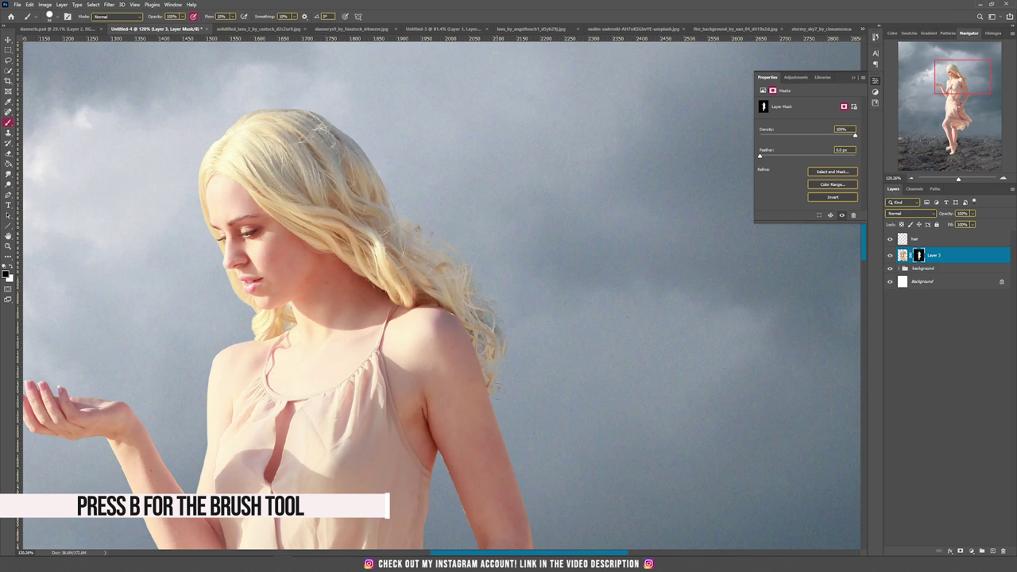
click(232, 16)
drag(232, 27, 364, 2)
click(373, 8)
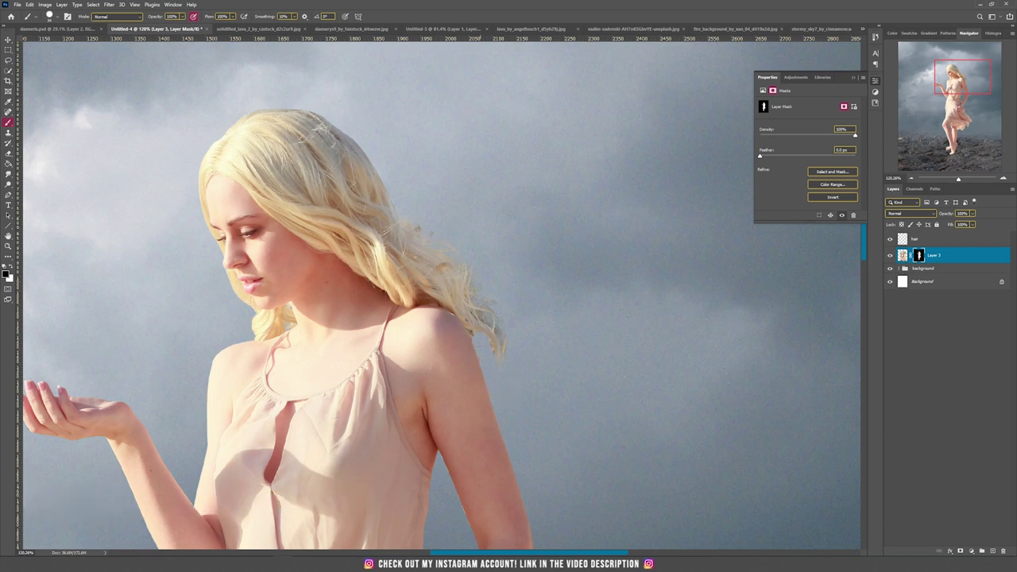
Step: Mask out the frayed hair ends behind the woman's shoulder and along the back edge of her hair
mouse_move(478, 322)
mouse_down()
mouse_move(497, 310)
mouse_move(460, 286)
mouse_move(450, 254)
mouse_up()
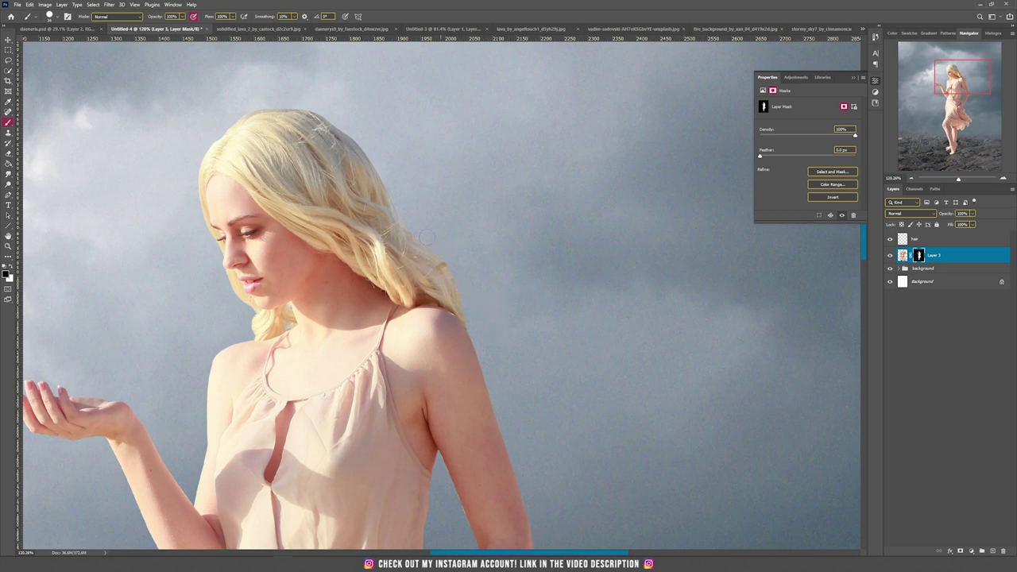
scroll(492, 342, up, 3)
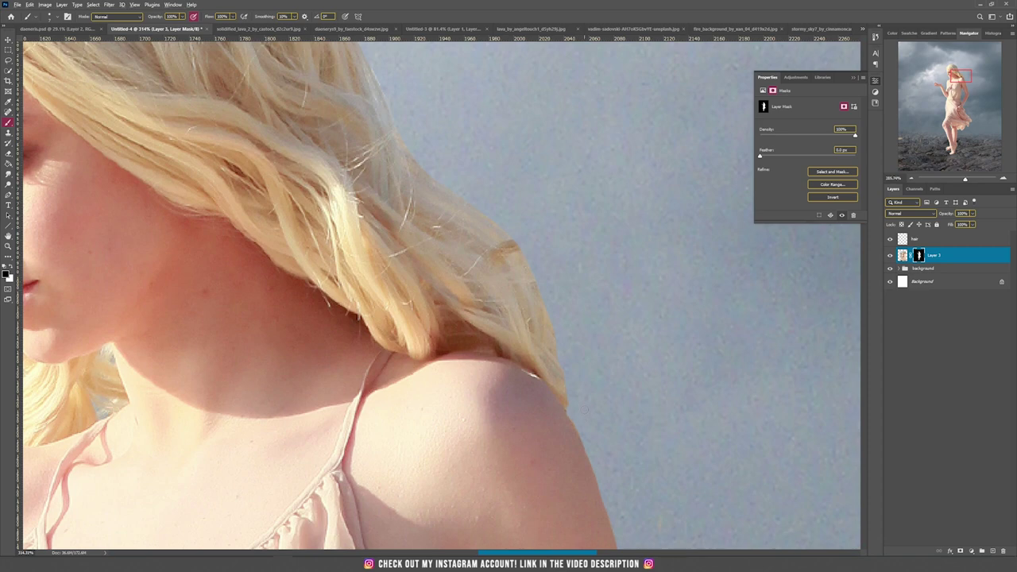
scroll(528, 347, down, 4)
drag(529, 347, 417, 268)
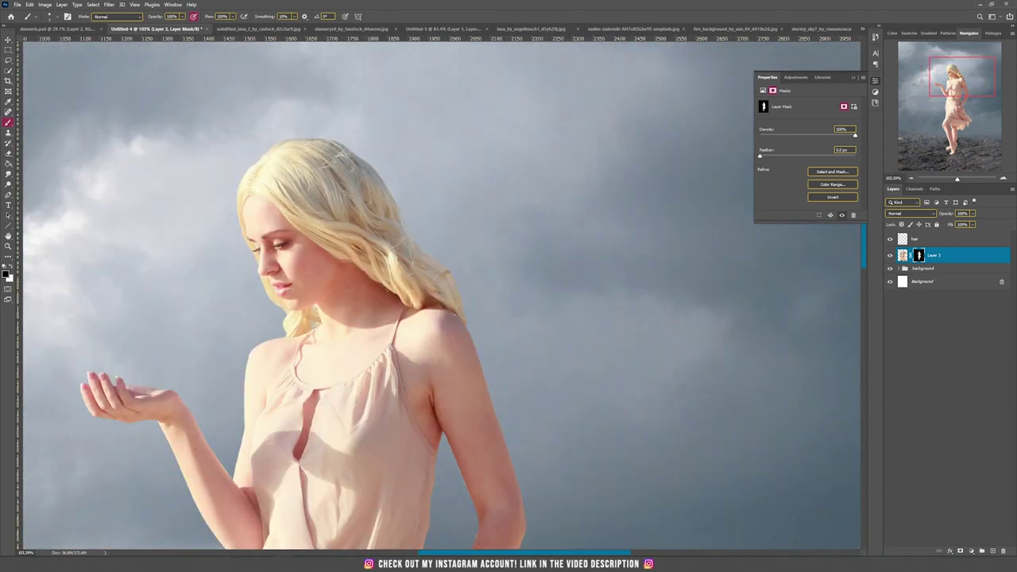
Step: Make the hair layer active and set up the scattered-dots brush from General Brushes with 100% flow
click(922, 238)
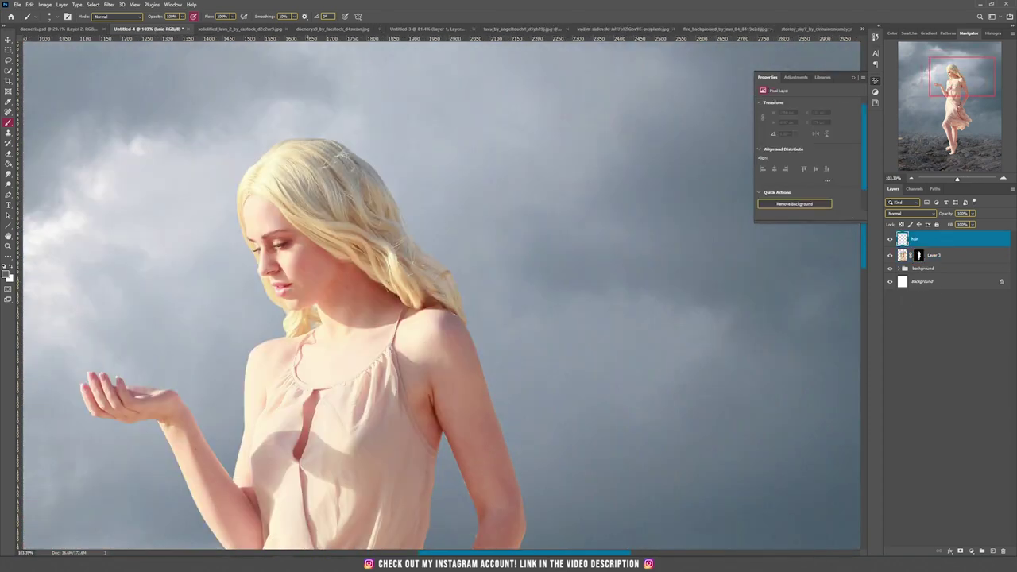
right_click(323, 229)
click(632, 330)
click(559, 4)
click(233, 17)
drag(234, 27, 264, 27)
click(366, 3)
scroll(415, 261, up, 2)
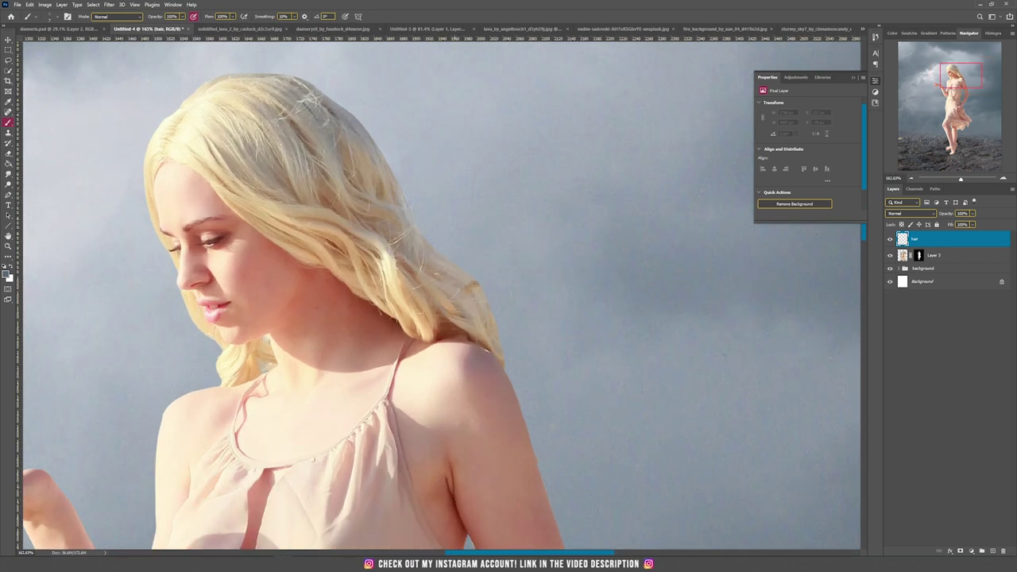
Step: Sample a brown shadow tone from the hair and paint a base of long strands flowing down behind the shoulder
alt+click(453, 329)
mouse_move(502, 307)
mouse_down()
mouse_move(513, 369)
mouse_move(549, 429)
mouse_up()
drag(506, 362, 552, 456)
mouse_move(478, 289)
mouse_down()
mouse_move(556, 451)
mouse_move(551, 441)
mouse_up()
mouse_move(497, 353)
mouse_down()
mouse_move(568, 496)
mouse_move(601, 491)
mouse_up()
drag(492, 315, 571, 473)
drag(535, 421, 597, 490)
drag(547, 440, 583, 490)
mouse_move(486, 294)
mouse_down()
mouse_move(537, 455)
mouse_move(572, 494)
mouse_up()
Step: Sample several blonde tones from the hair and layer lighter strands over the brown base behind the shoulder
alt+click(430, 287)
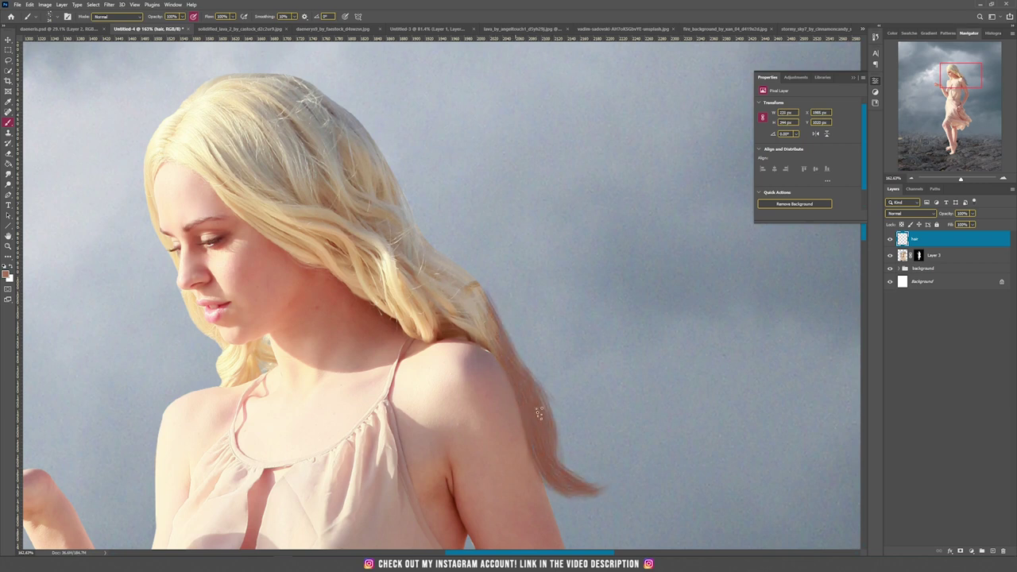
mouse_move(478, 291)
mouse_down()
mouse_move(510, 357)
mouse_move(575, 480)
mouse_up()
alt+click(480, 307)
mouse_move(495, 329)
mouse_down()
mouse_move(552, 464)
mouse_move(585, 488)
mouse_up()
drag(510, 354, 575, 485)
drag(481, 334, 546, 456)
drag(487, 302, 594, 490)
alt+click(485, 330)
drag(494, 345, 581, 489)
alt+click(471, 287)
mouse_move(477, 284)
mouse_down()
mouse_move(520, 367)
mouse_move(508, 338)
mouse_up()
drag(509, 334, 562, 497)
alt+click(480, 319)
drag(483, 299, 596, 490)
drag(548, 420, 565, 495)
Step: Paint blonde strands along the back outline of the head to join the original hair to the painted length
drag(419, 242, 547, 437)
alt+click(380, 283)
drag(420, 230, 481, 300)
mouse_move(416, 247)
mouse_down()
mouse_move(443, 260)
mouse_move(482, 310)
mouse_up()
drag(394, 181, 422, 268)
mouse_move(473, 270)
mouse_down()
mouse_move(507, 367)
mouse_move(586, 488)
mouse_up()
drag(381, 191, 433, 269)
alt+click(421, 230)
drag(418, 205, 438, 236)
Step: Sample a light tone and paint fine strands along the front hairline and crown
alt+click(211, 240)
drag(197, 245, 203, 300)
drag(195, 235, 202, 217)
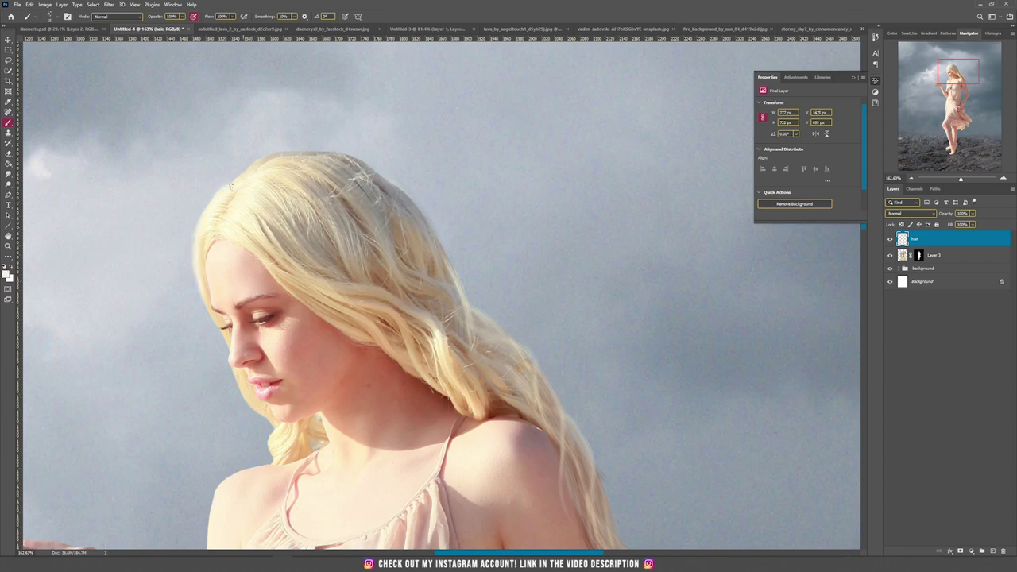
alt+click(431, 352)
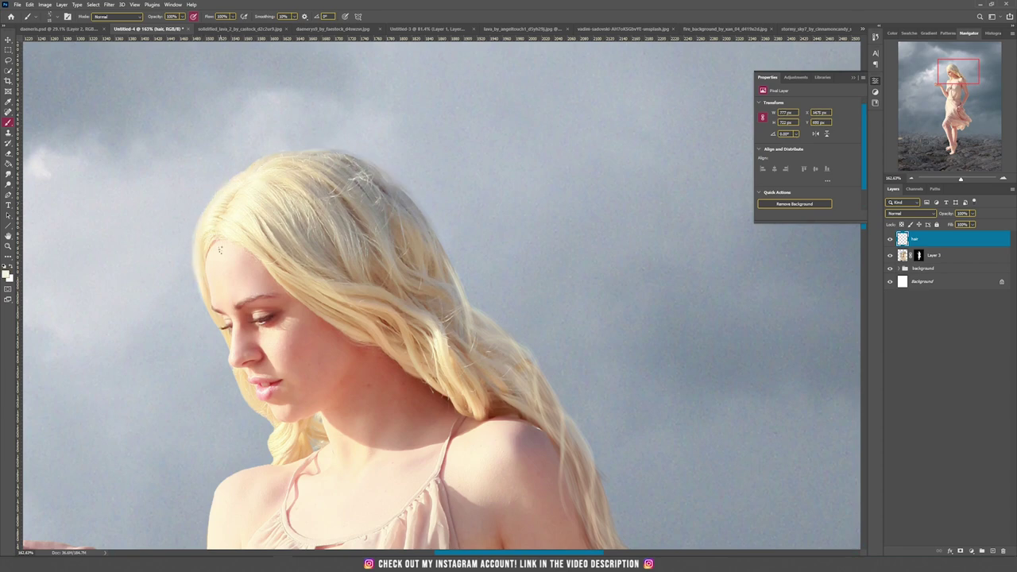
Step: Extend the lock of hair beneath the chin with blonde strands sweeping out over the front shoulder
scroll(620, 298, down, 1)
scroll(340, 520, up, 2)
drag(280, 281, 321, 351)
mouse_move(322, 371)
mouse_down()
mouse_move(328, 391)
mouse_move(297, 390)
mouse_move(316, 337)
mouse_move(331, 358)
mouse_up()
alt+click(348, 368)
alt+click(340, 373)
alt+click(376, 367)
Step: Add loose strands around the top of the head and along the back edge of the long hair
drag(240, 141, 252, 201)
mouse_move(251, 119)
mouse_down()
mouse_move(236, 172)
mouse_move(249, 198)
mouse_up()
drag(275, 203, 300, 294)
drag(318, 143, 284, 179)
drag(582, 266, 601, 300)
drag(647, 381, 562, 253)
drag(636, 320, 679, 485)
drag(454, 125, 492, 167)
alt+click(476, 155)
drag(487, 130, 506, 194)
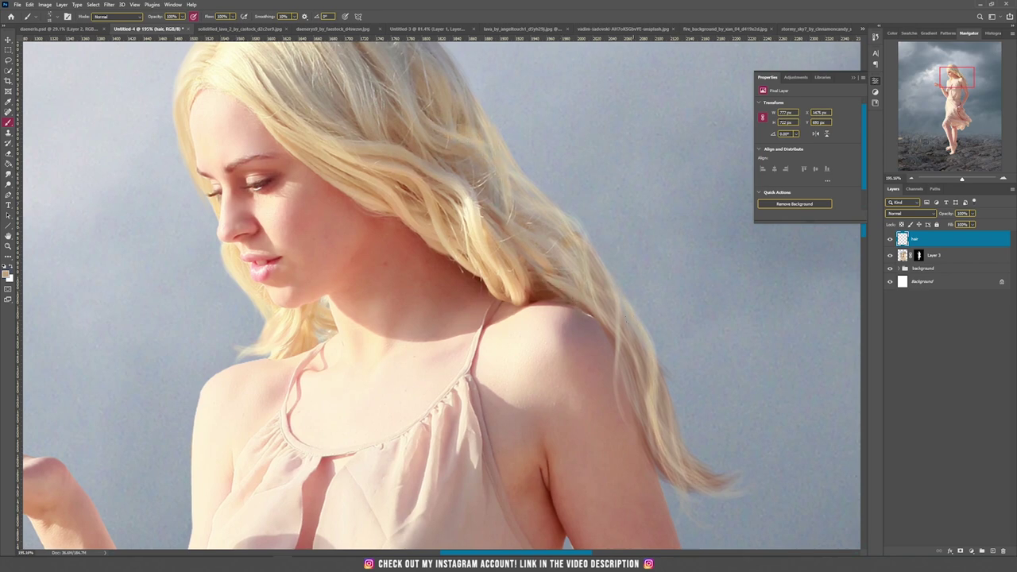
scroll(321, 316, up, 3)
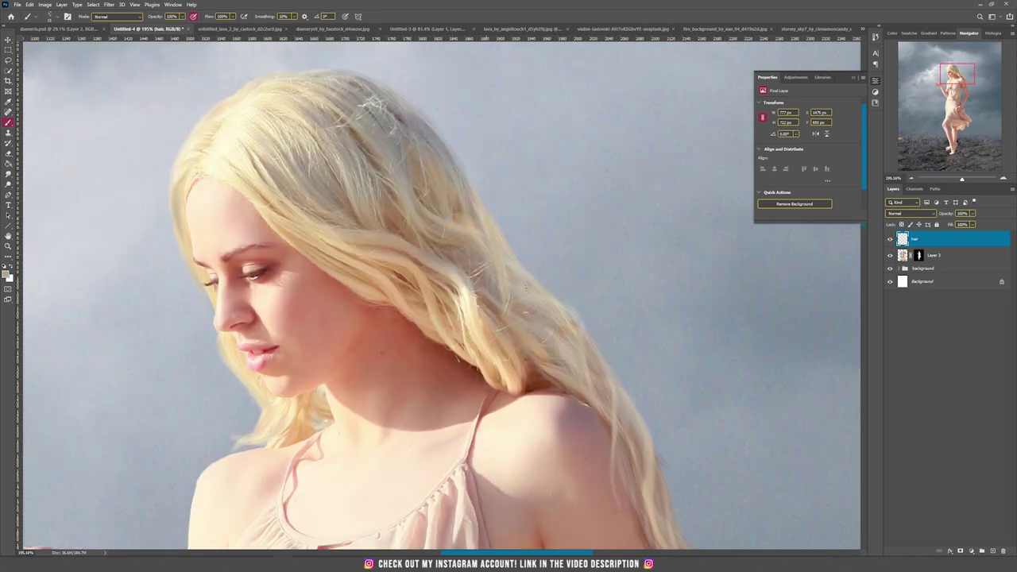
scroll(495, 247, down, 12)
scroll(542, 254, up, 9)
Step: Sample further hair tones and paint longer wispy strands blowing outward from the ends of the hair
alt+click(462, 330)
mouse_move(526, 436)
mouse_down()
mouse_move(462, 329)
mouse_move(493, 453)
mouse_up()
alt+click(343, 250)
drag(472, 408, 560, 436)
drag(481, 437, 574, 505)
alt+click(460, 389)
drag(476, 343, 481, 383)
mouse_move(439, 285)
mouse_down()
mouse_move(457, 389)
mouse_move(481, 330)
mouse_up()
alt+click(353, 240)
drag(429, 259, 483, 341)
mouse_move(364, 183)
mouse_down()
mouse_move(413, 231)
mouse_move(474, 349)
mouse_up()
mouse_move(199, 195)
mouse_down()
mouse_move(390, 243)
mouse_move(384, 211)
mouse_up()
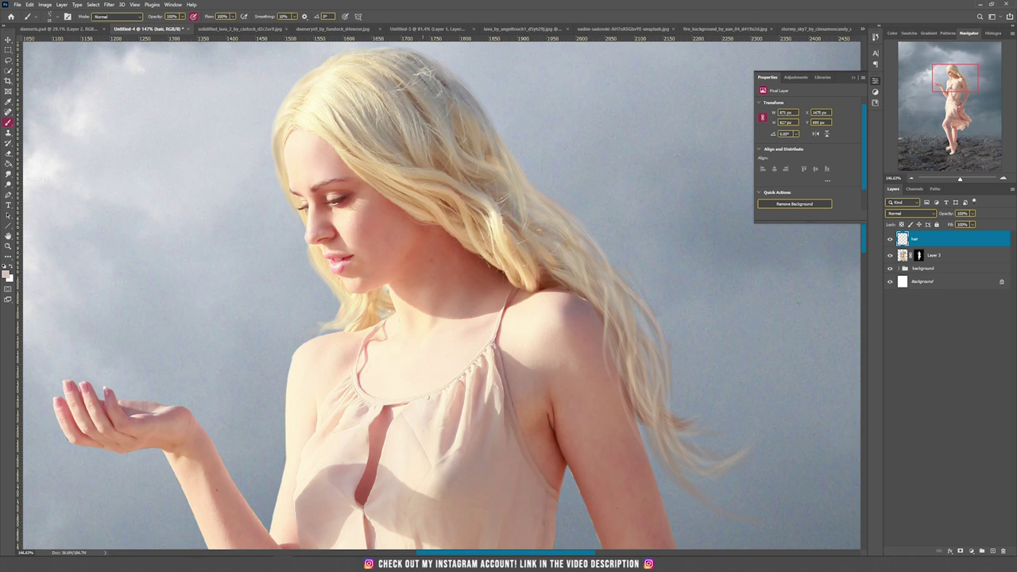
Step: Switch to the brush in the second imported hair brush set and set its size to 3 px
right_click(437, 221)
click(449, 363)
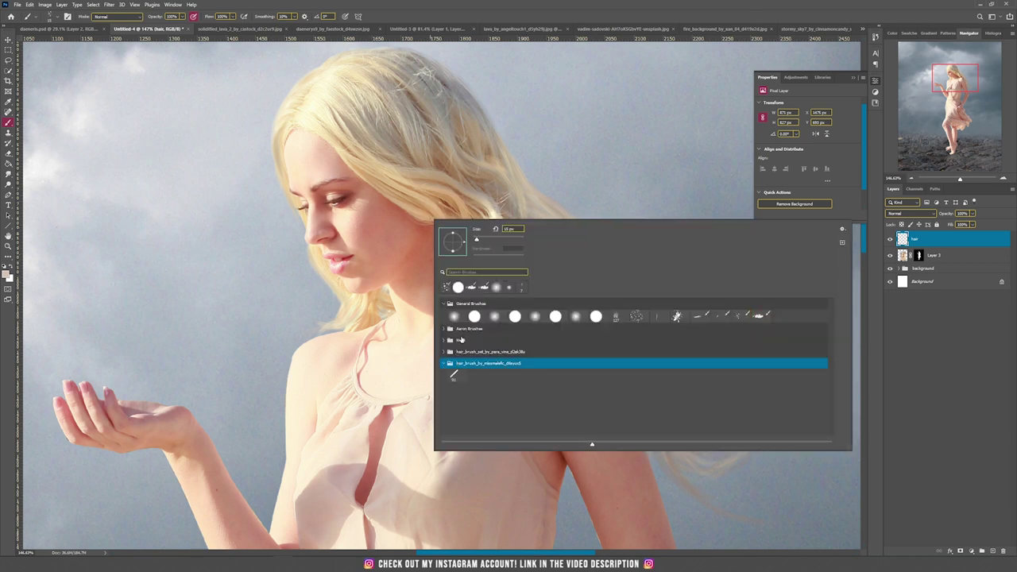
click(455, 375)
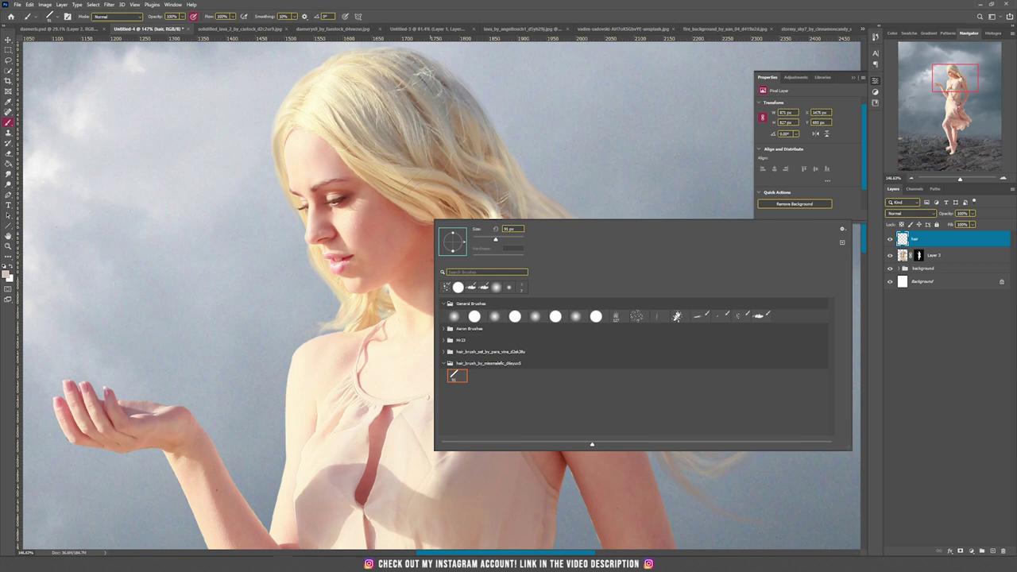
drag(517, 229, 492, 228)
text(3)
click(495, 4)
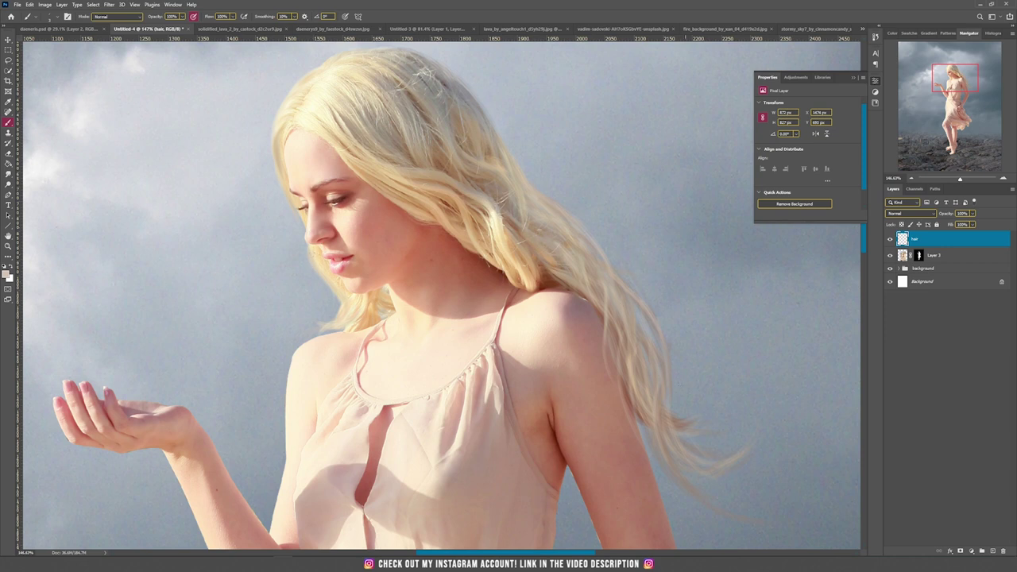
Step: Paint very thin flyaway strands around the hairline, the lock beneath the chin and the flowing hair ends
drag(273, 135, 319, 193)
alt+click(320, 195)
drag(380, 358, 376, 374)
alt+click(412, 367)
mouse_move(699, 445)
mouse_down()
mouse_move(621, 333)
mouse_move(648, 366)
mouse_up()
drag(638, 308, 641, 334)
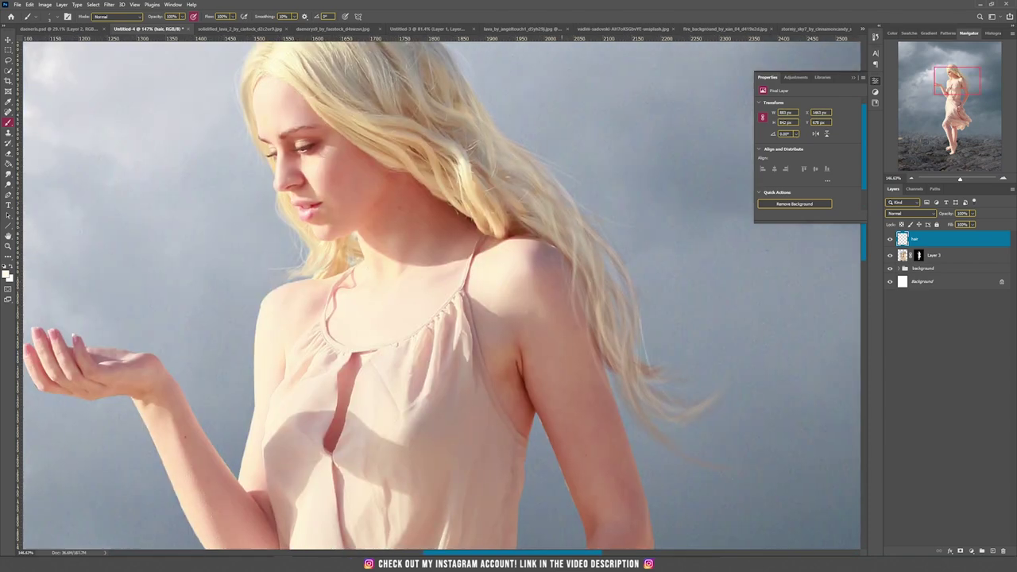
drag(382, 214, 448, 306)
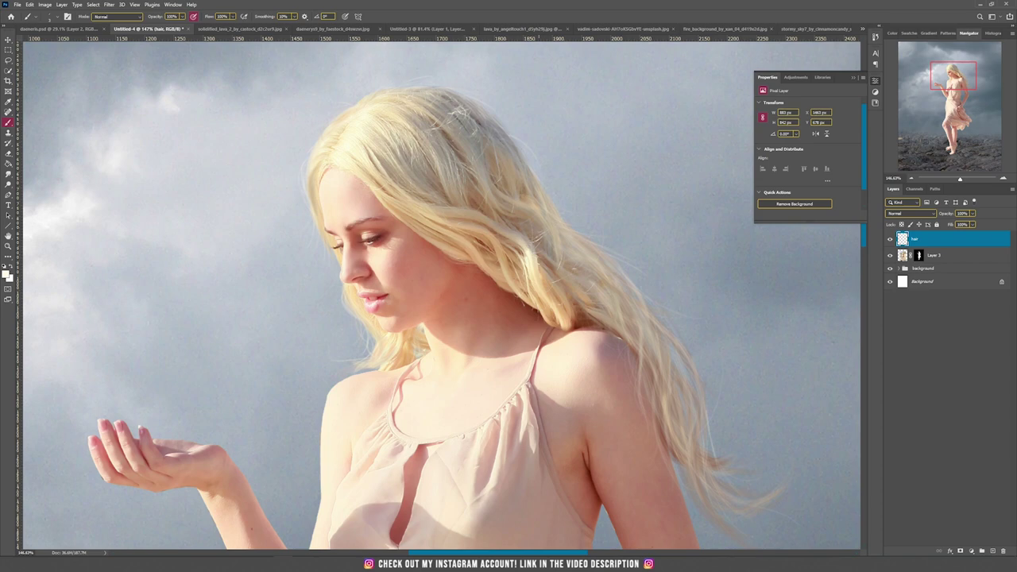
drag(450, 203, 477, 207)
drag(640, 375, 643, 406)
scroll(571, 214, down, 6)
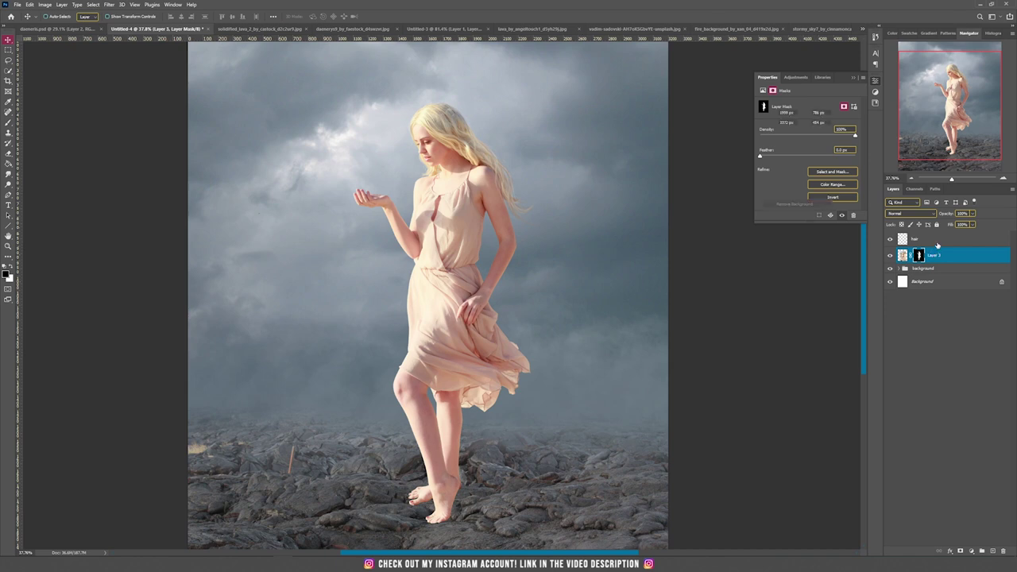
Step: Combine the hair layer and the woman's masked layer into one smart object and rename it "daenerys"
shift+click(937, 242)
right_click(993, 256)
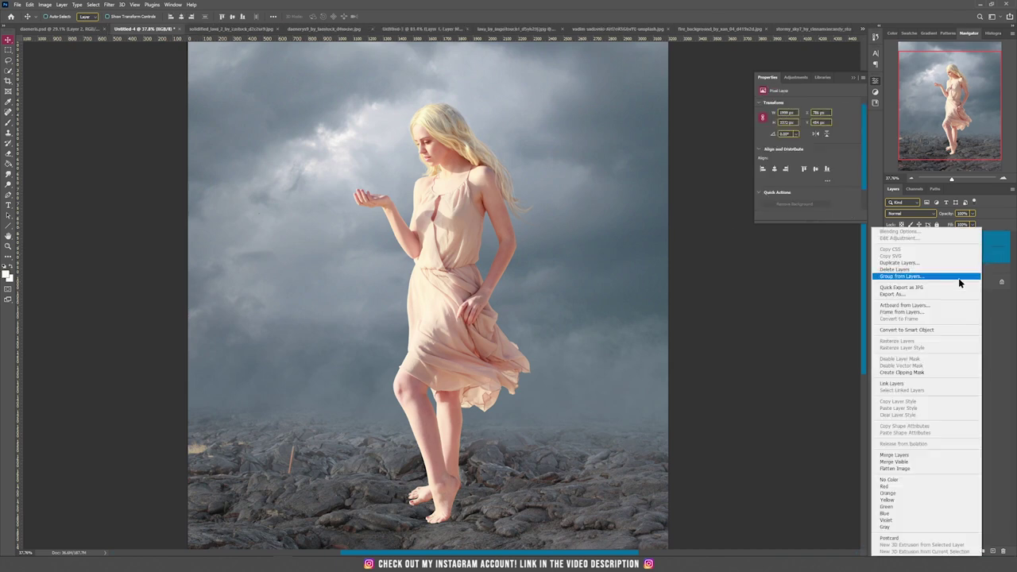
click(937, 329)
double_click(922, 238)
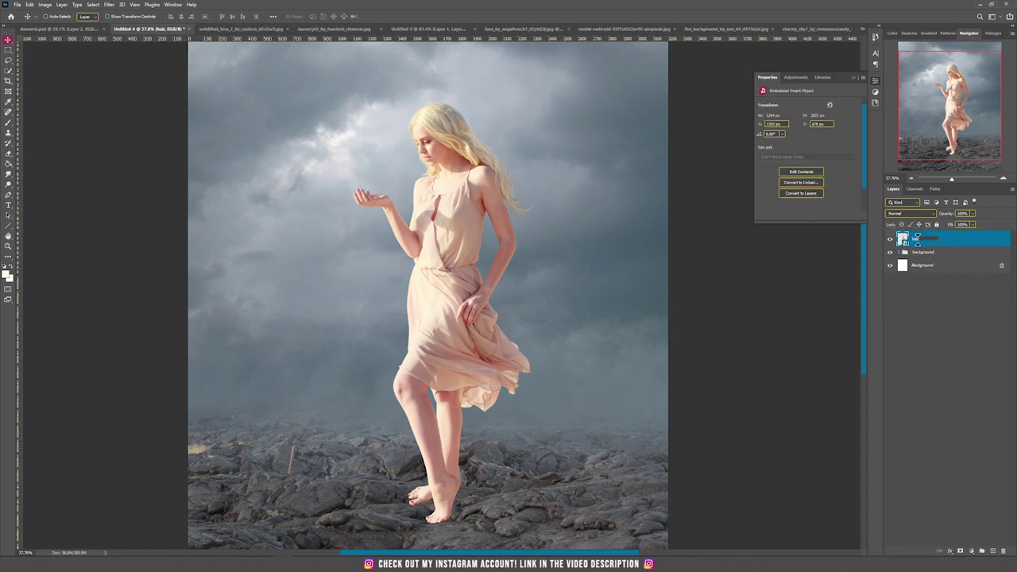
text(daenerys)
key(Return)
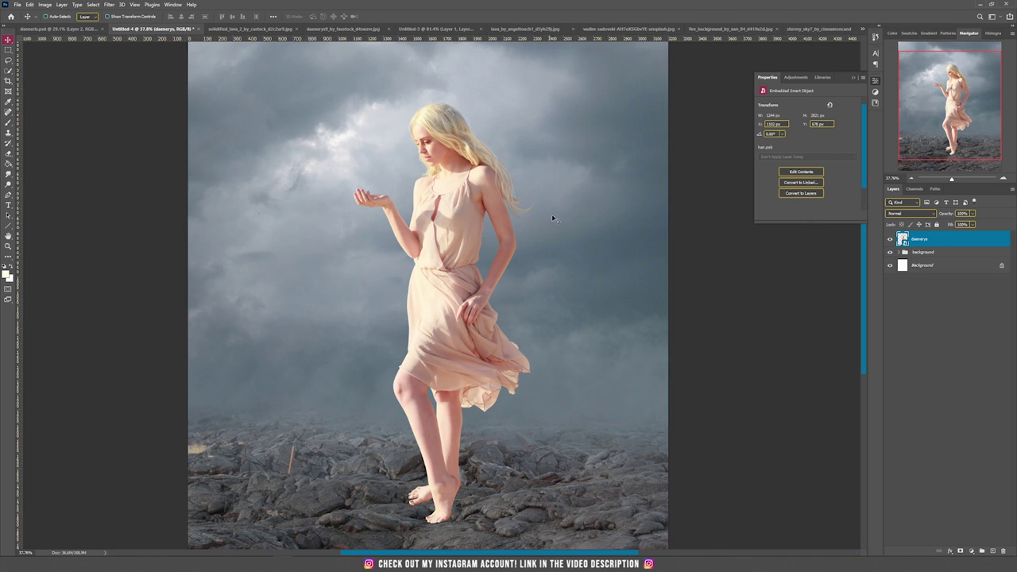
Step: Apply Shadows/Highlights to the woman with Shadows 52/63/374 px, Highlights 43/50/389 px, Color -100 and Midtone +11
click(45, 4)
mouse_move(57, 24)
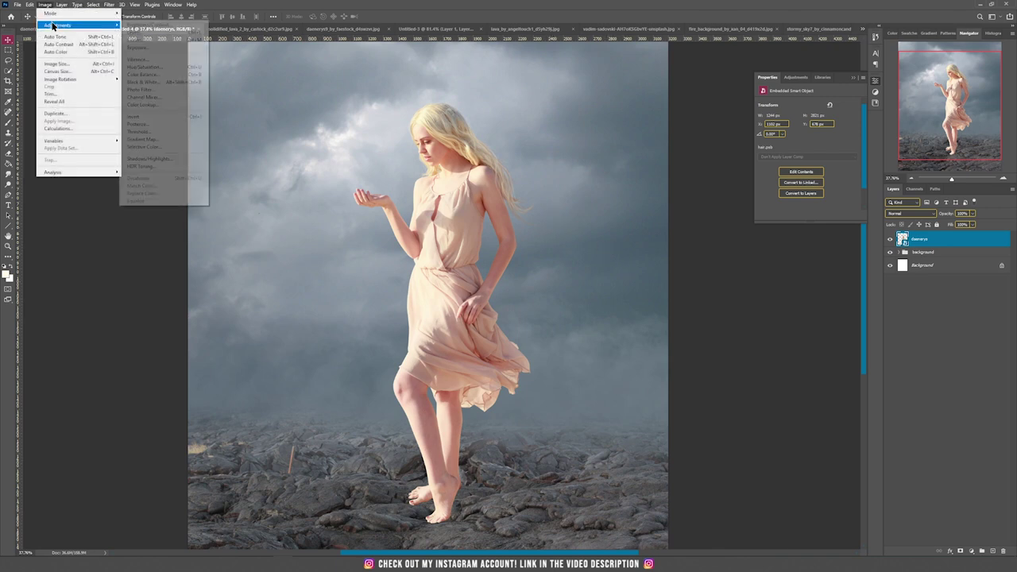
click(151, 159)
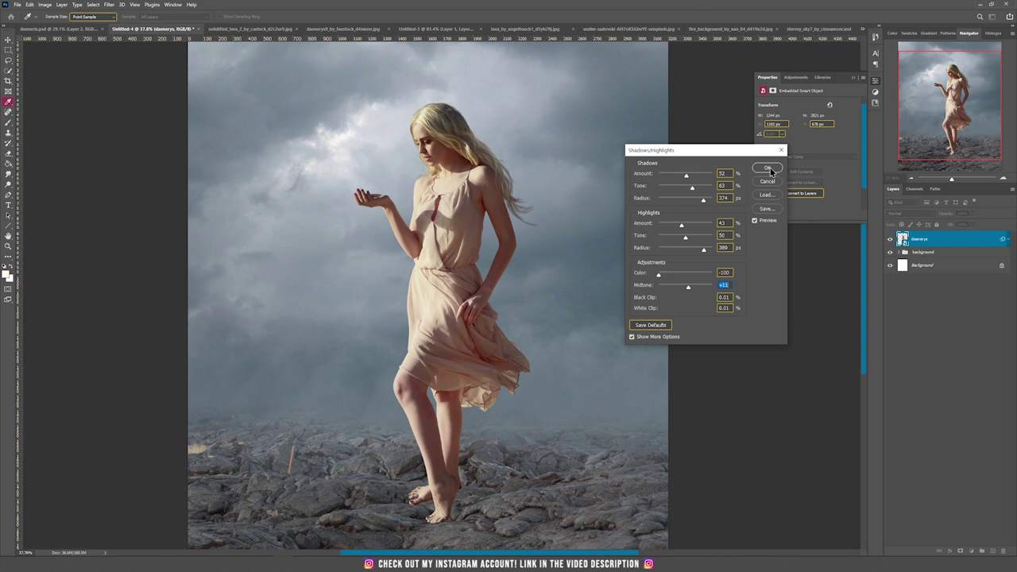
click(767, 170)
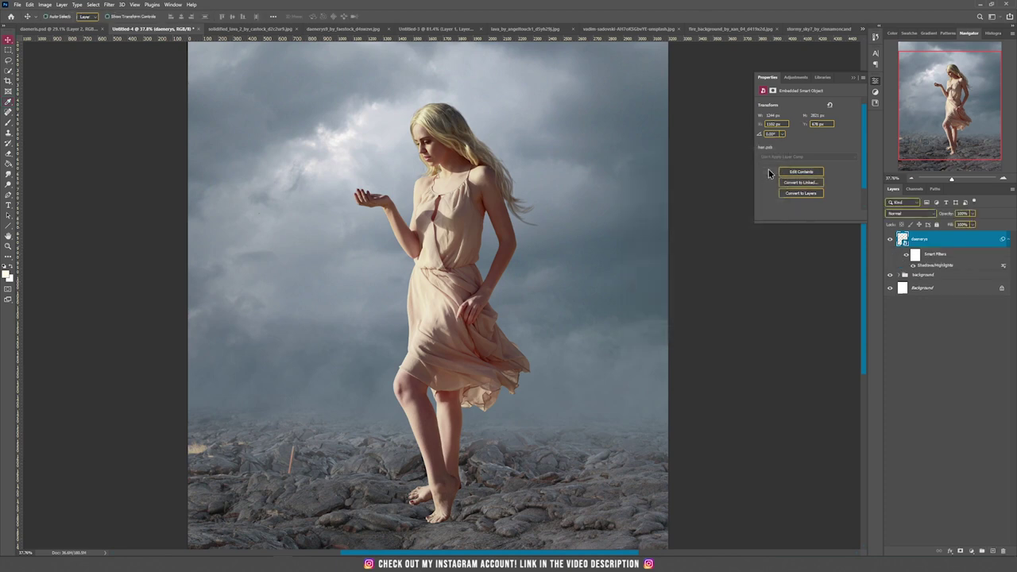
double_click(931, 267)
drag(687, 175, 667, 177)
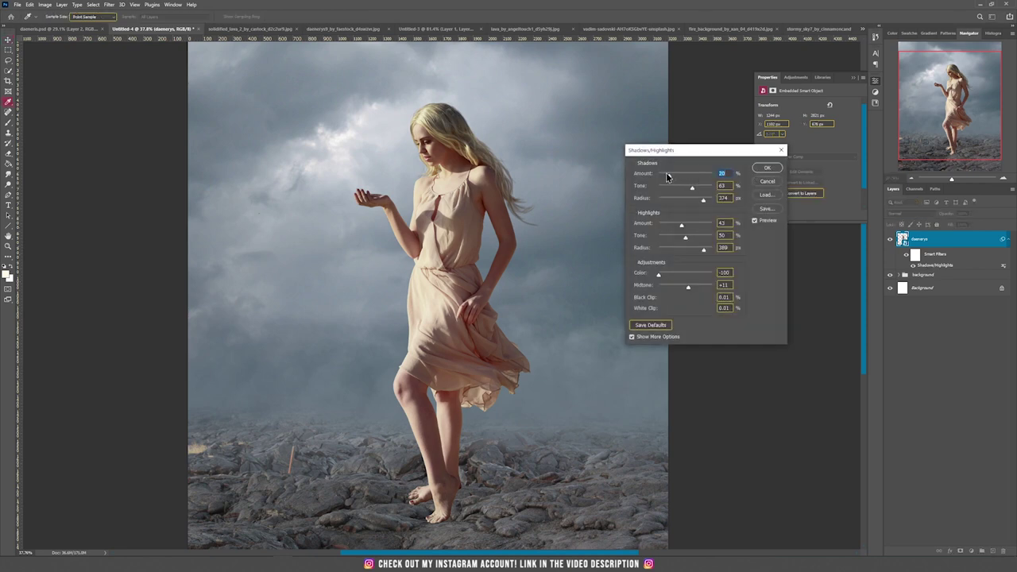
click(764, 182)
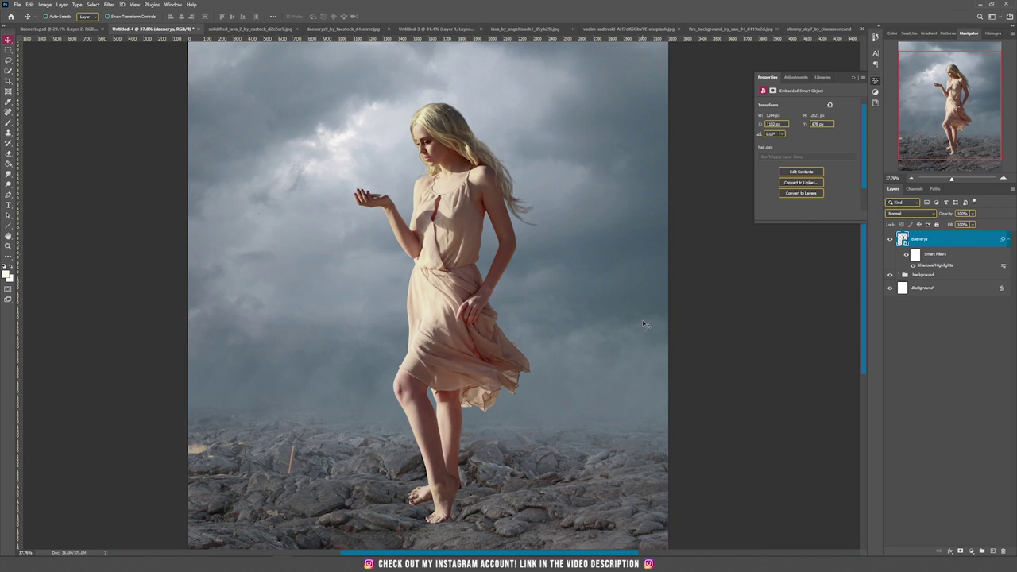
Step: Copy the dragon layer into the composite with its mask enabled and place it in the sky before the woman's outstretched hand
scroll(497, 237, down, 2)
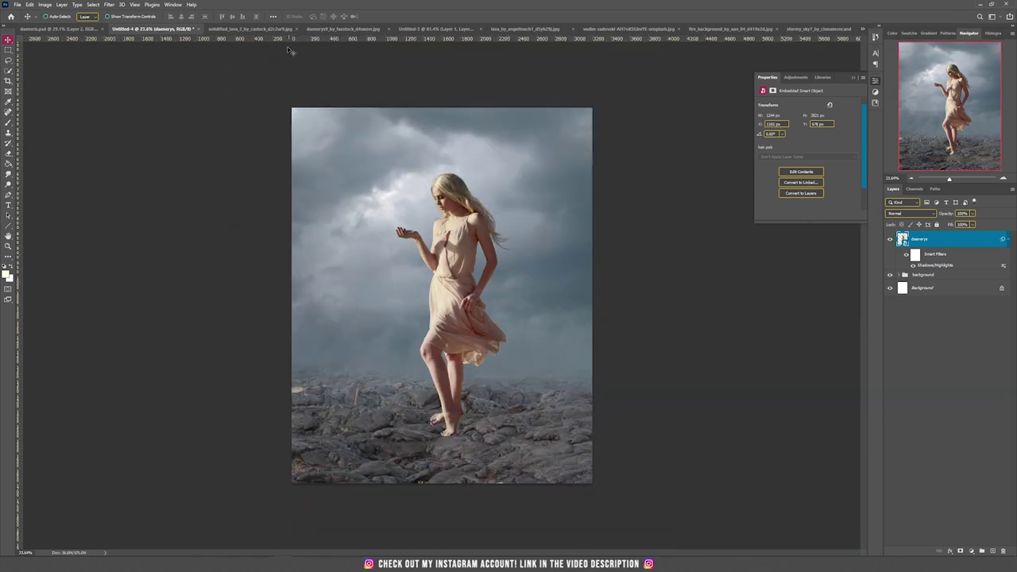
click(435, 30)
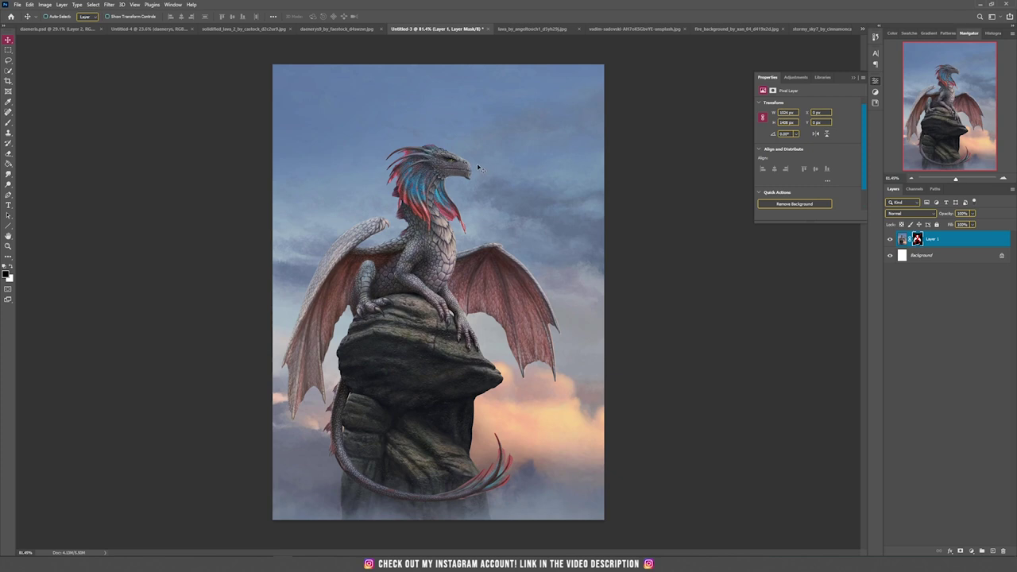
drag(433, 169, 459, 262)
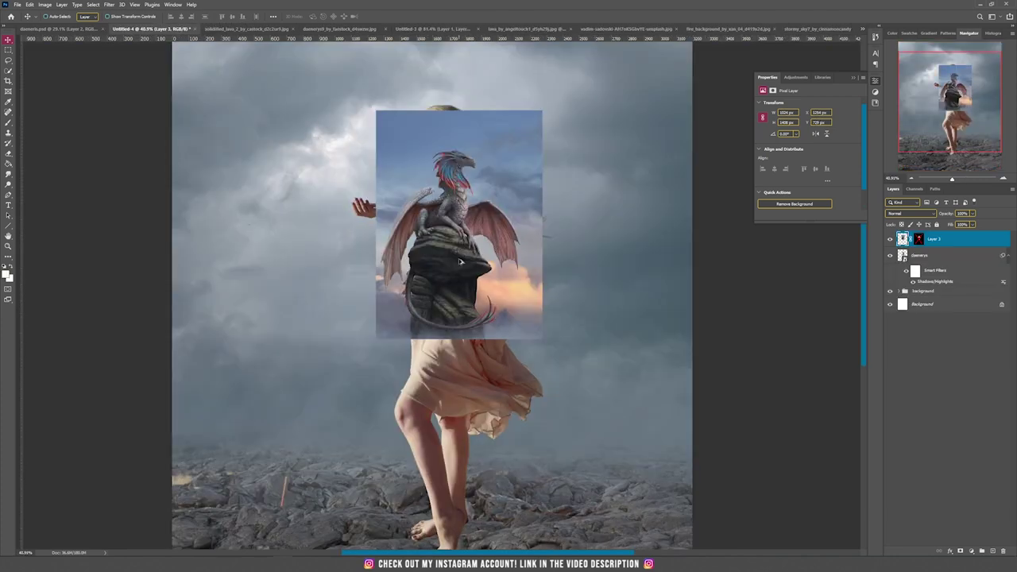
scroll(459, 262, up, 3)
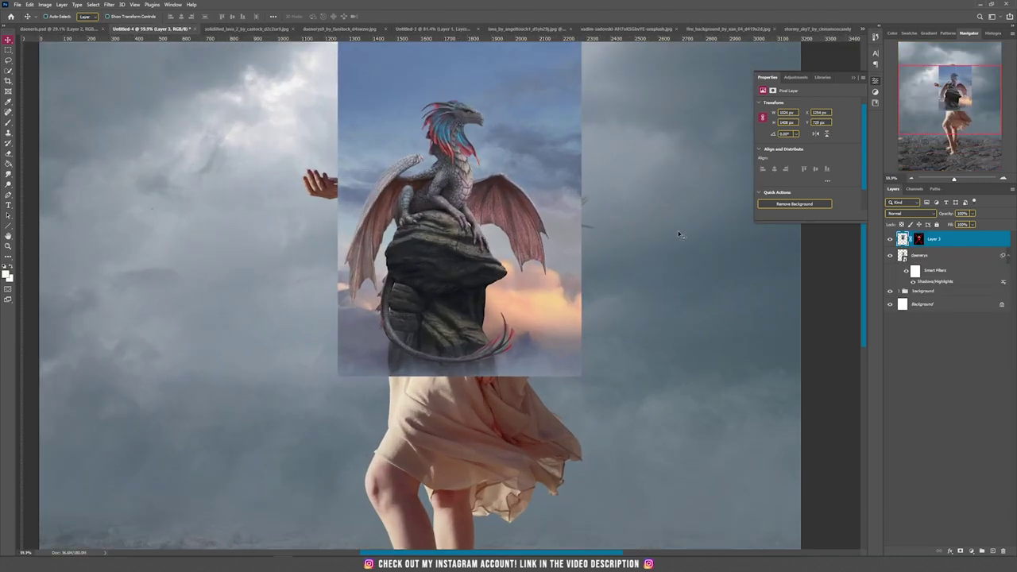
shift+click(919, 239)
drag(519, 216, 300, 232)
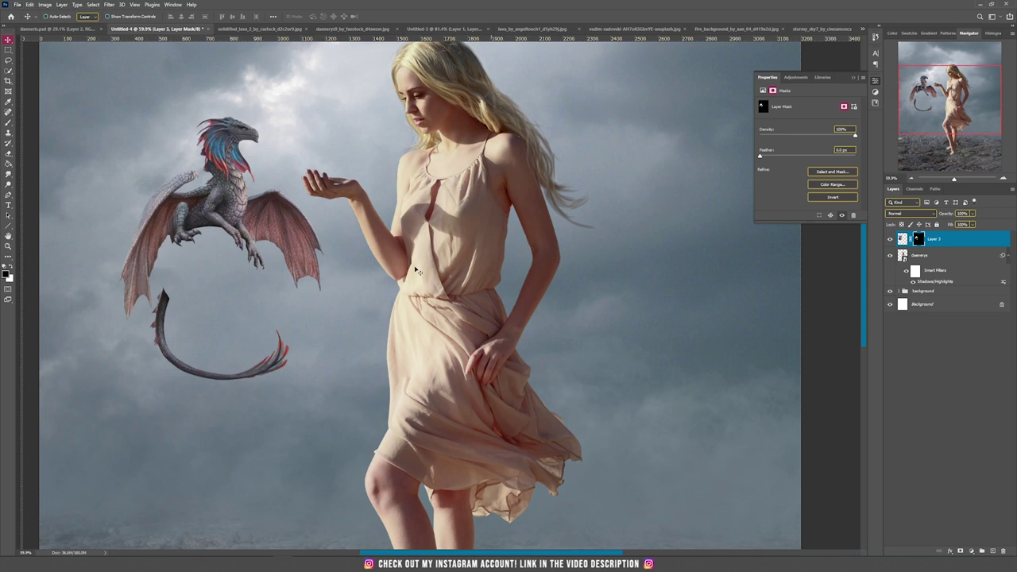
Step: Duplicate the dragon to the empty sky behind the woman and mask out everything but the tail on the copy
drag(192, 211, 639, 210)
key(l)
mouse_move(687, 103)
mouse_down()
mouse_move(618, 108)
mouse_move(537, 301)
mouse_move(565, 340)
mouse_move(621, 264)
mouse_move(701, 294)
mouse_move(794, 224)
mouse_move(707, 106)
mouse_up()
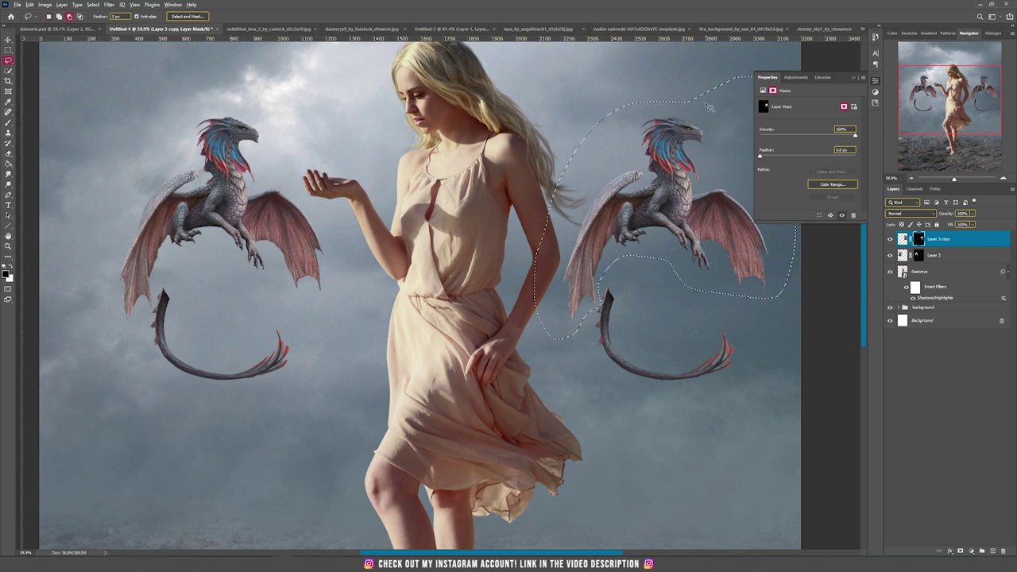
key(Delete)
key(ctrl+d)
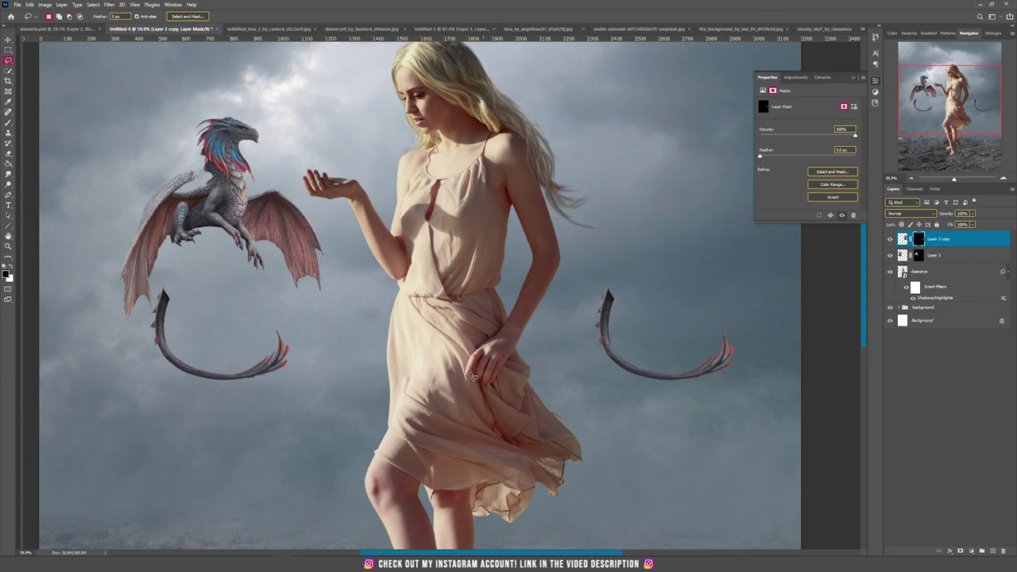
Step: Mask out the detached tail on the original dragon layer
click(949, 255)
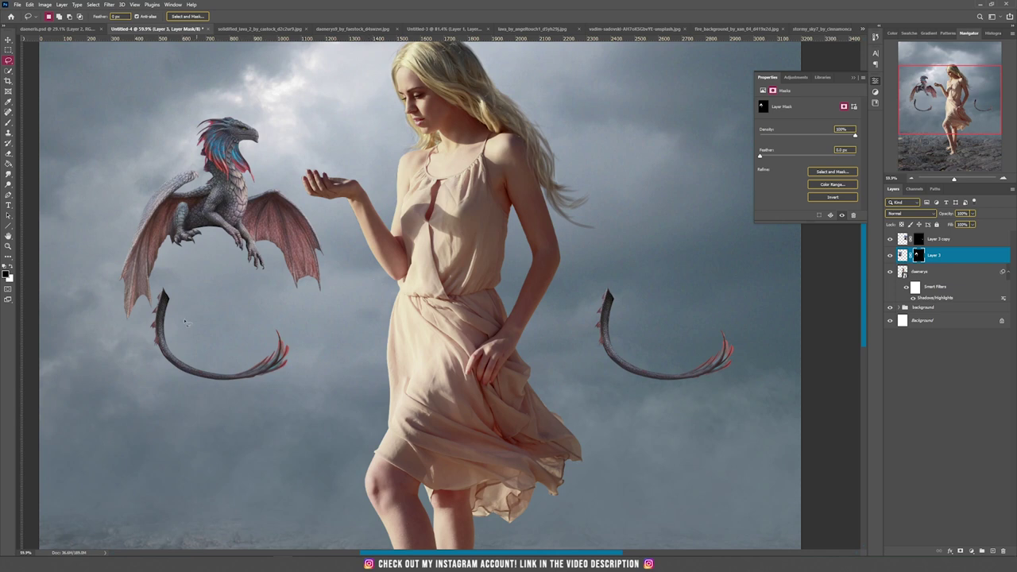
drag(158, 302, 163, 279)
key(alt+BackSpace)
key(ctrl+d)
Step: Flip the original dragon horizontally so that it faces away from the woman
scroll(474, 298, down, 3)
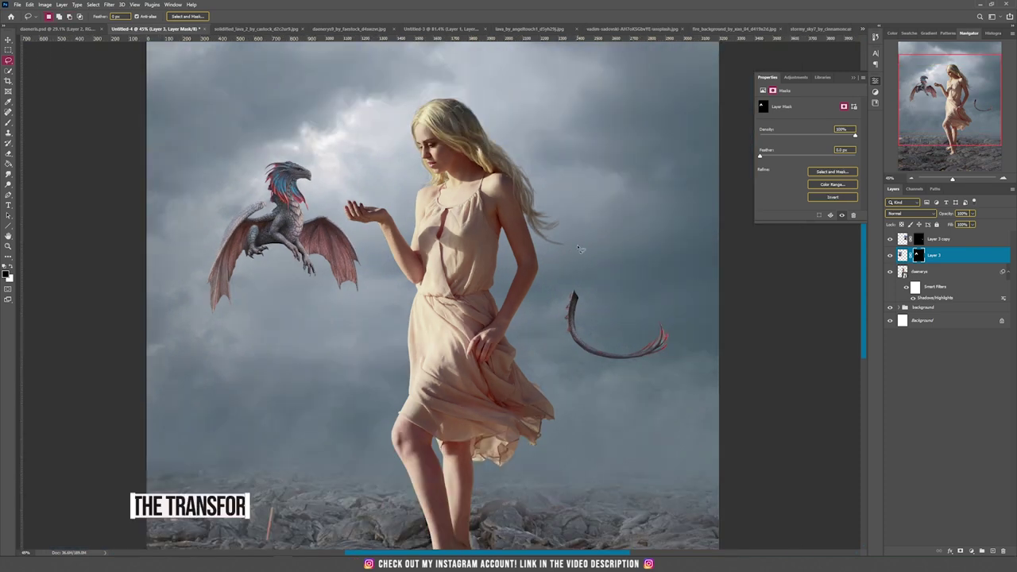
key(ctrl+t)
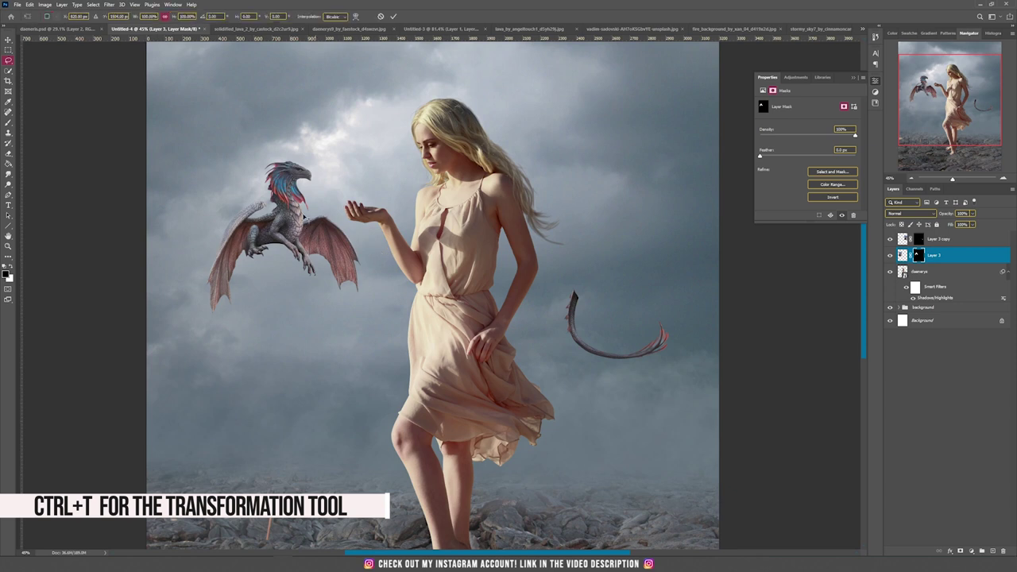
right_click(292, 213)
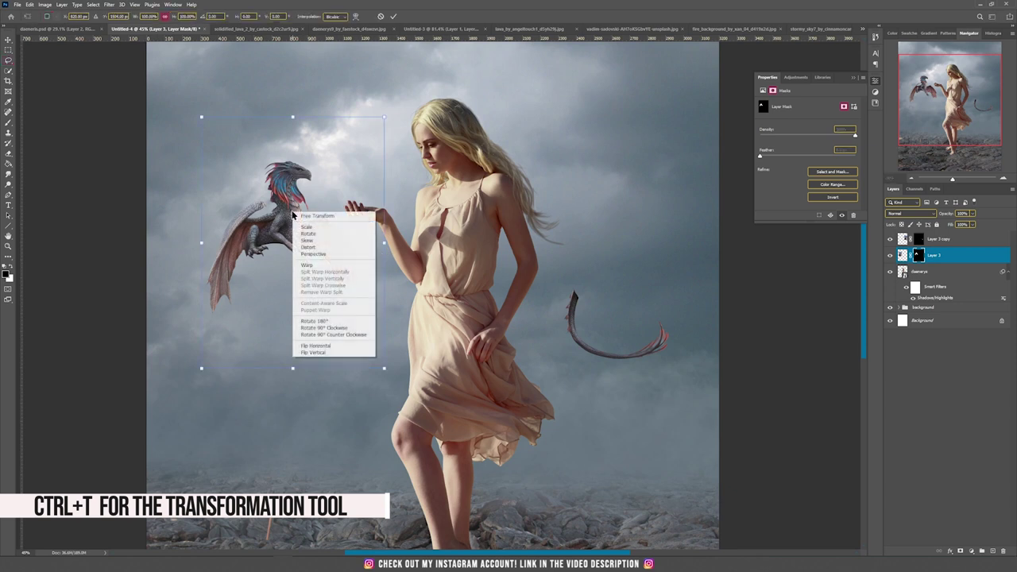
click(332, 347)
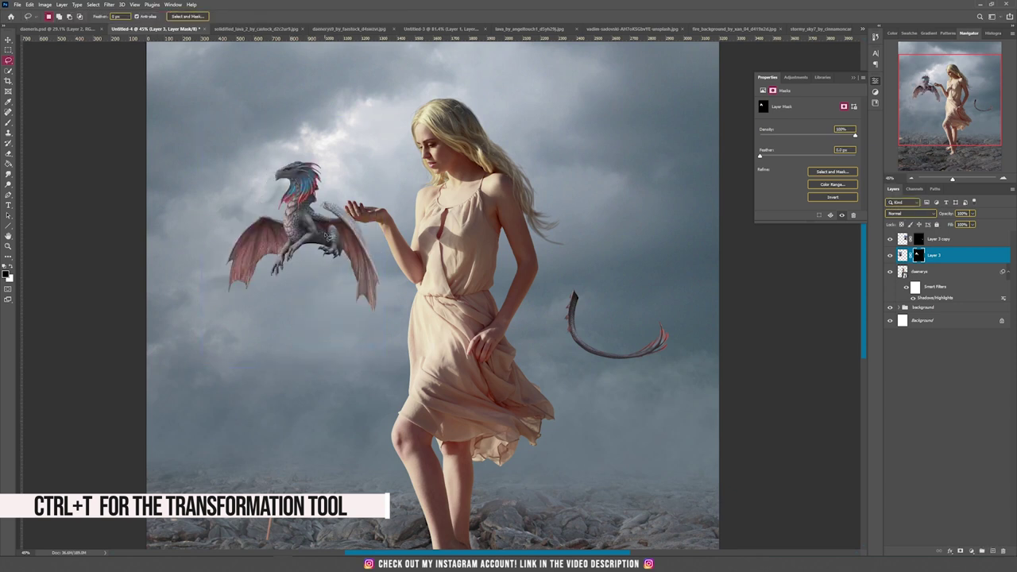
key(Return)
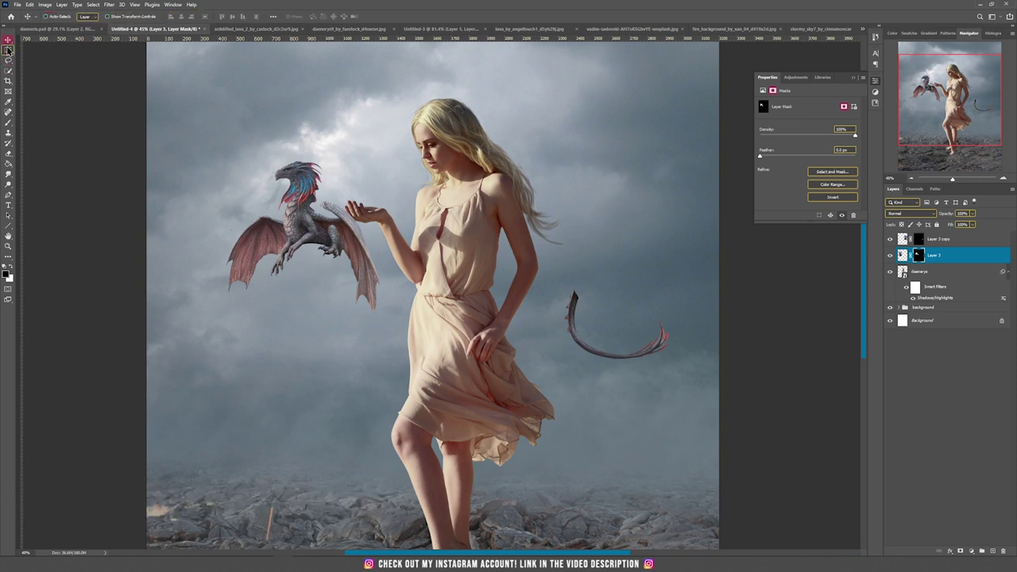
Step: Move the flipped dragon so that it sits on the woman's raised hand
drag(332, 237, 372, 192)
scroll(378, 196, up, 3)
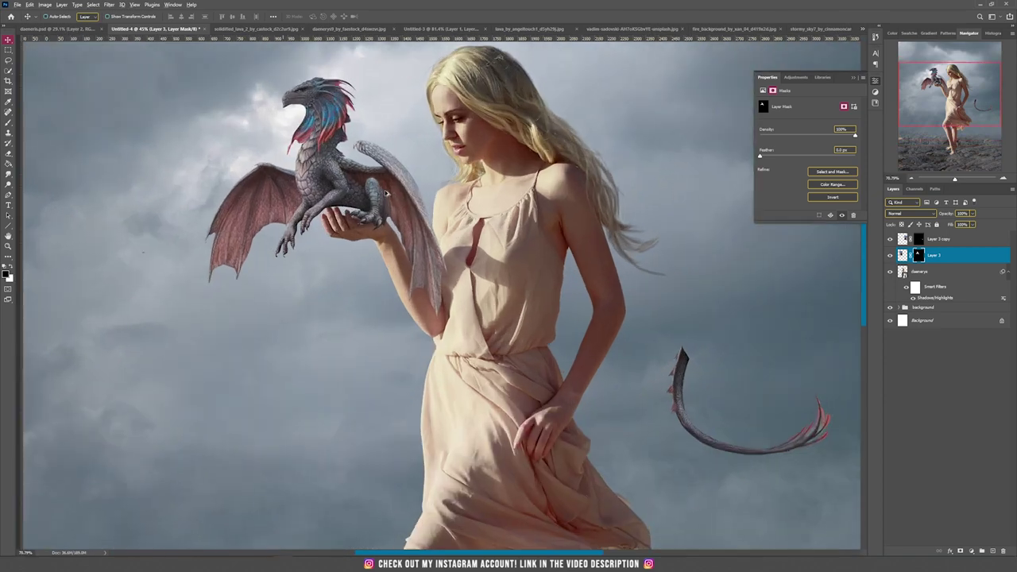
drag(405, 210, 404, 203)
drag(401, 164, 411, 199)
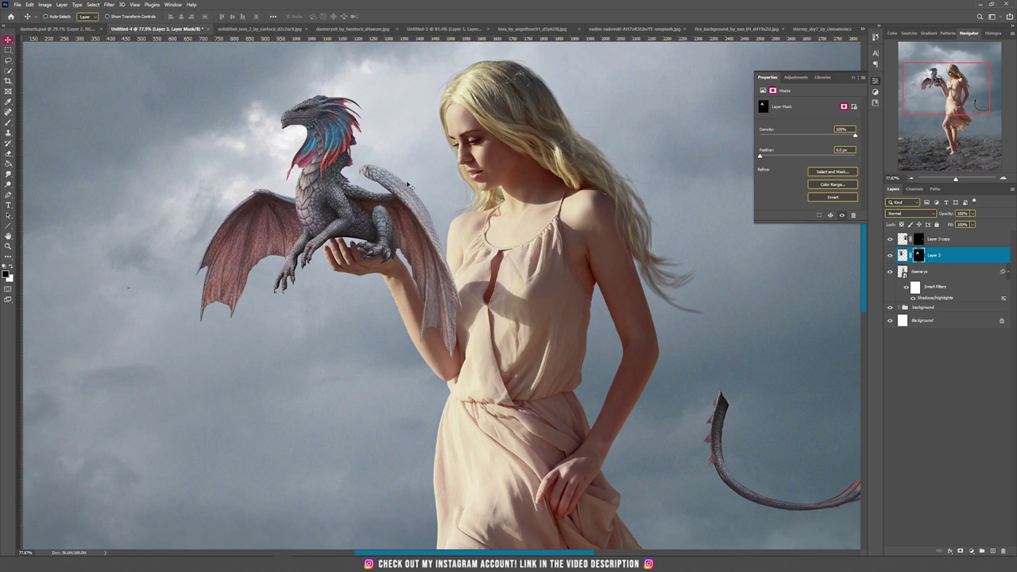
Step: Convert the dragon layer to a smart object, then scale it to about 52% and seat it on her palm
right_click(954, 256)
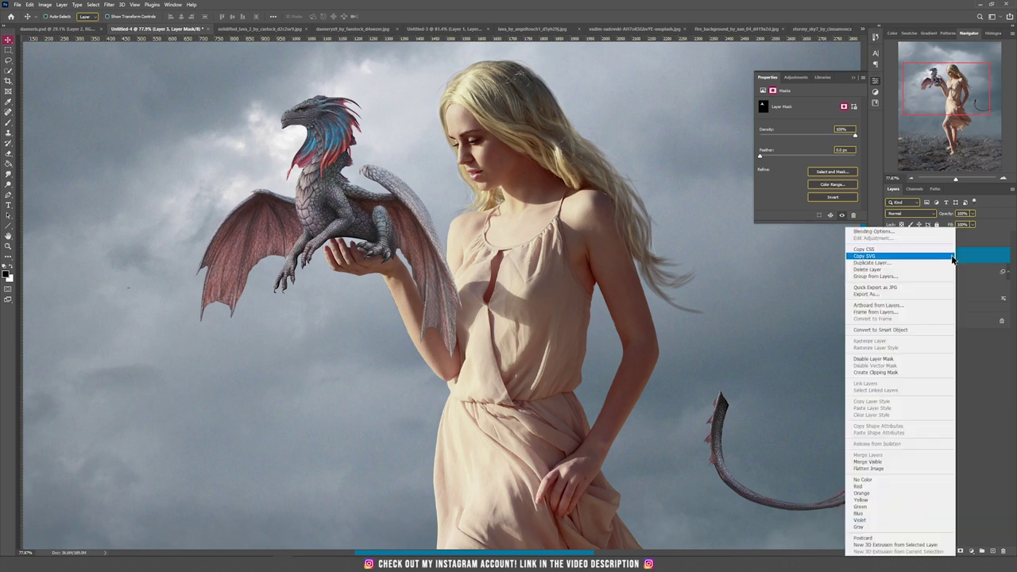
click(908, 326)
key(ctrl+t)
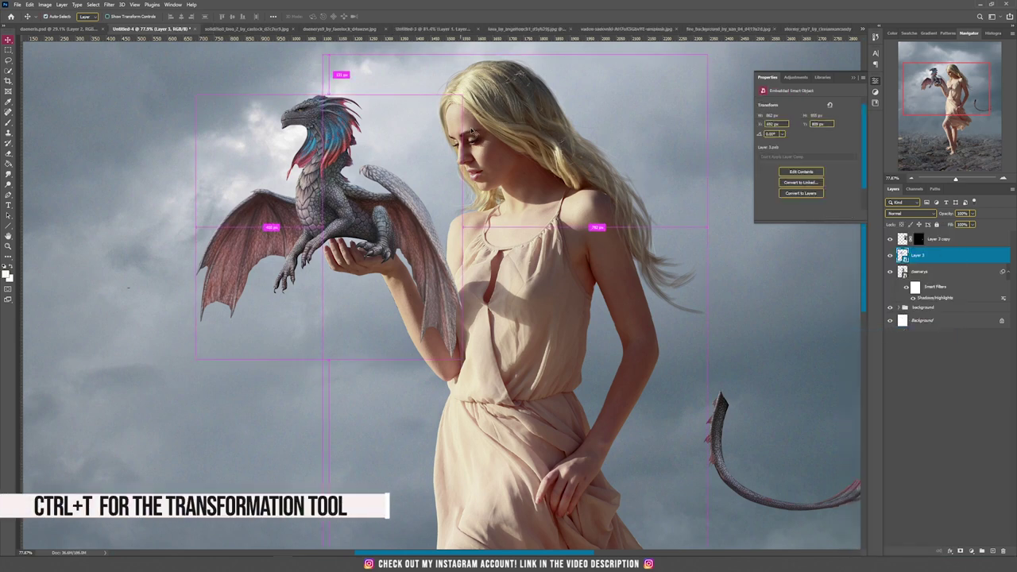
drag(462, 95, 399, 160)
drag(352, 202, 382, 213)
scroll(381, 214, up, 6)
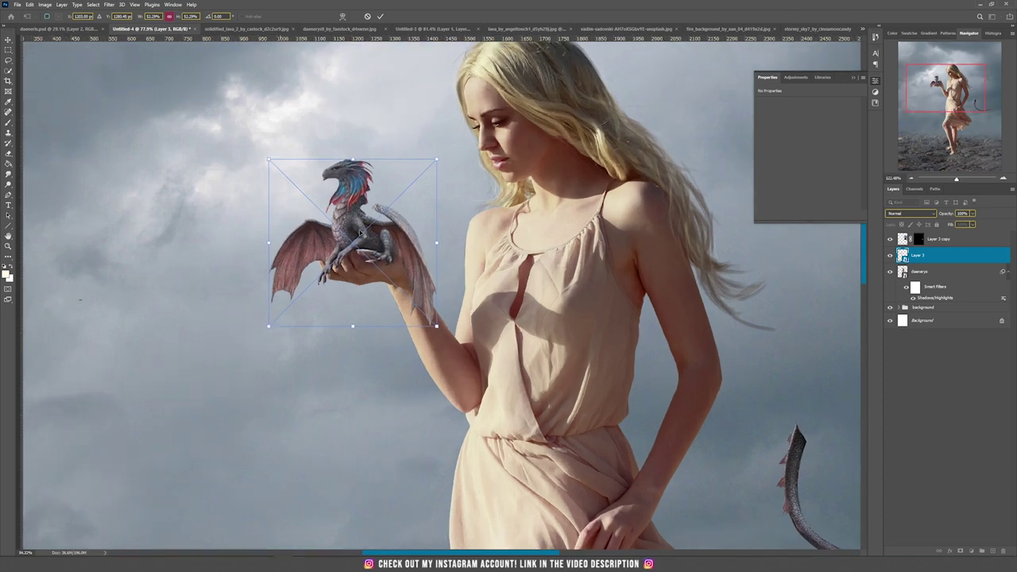
scroll(443, 256, down, 7)
key(Return)
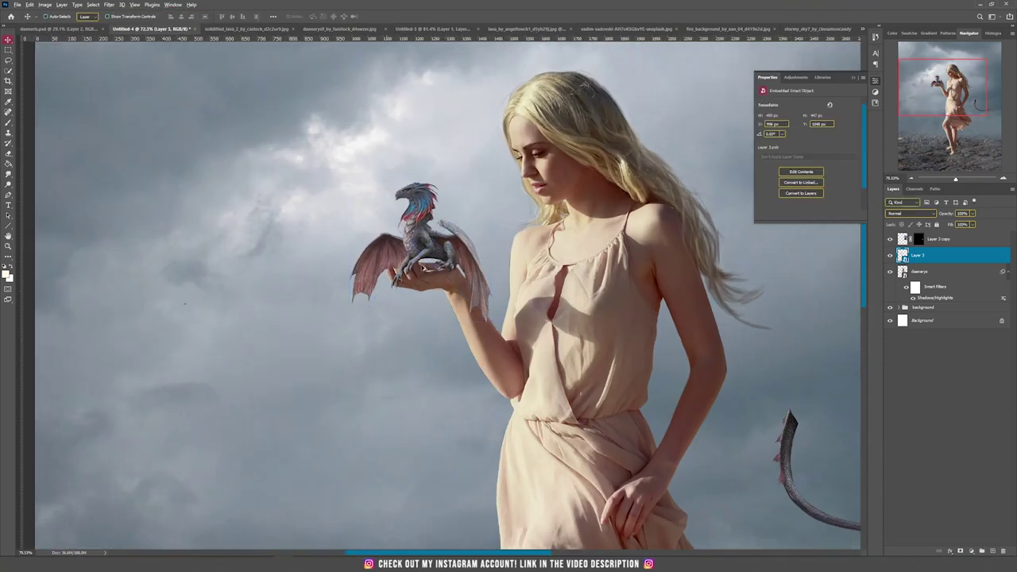
Step: Lower the dragon layer's opacity until the hand shows through and add a layer mask to it
scroll(443, 254, up, 5)
click(973, 213)
click(949, 223)
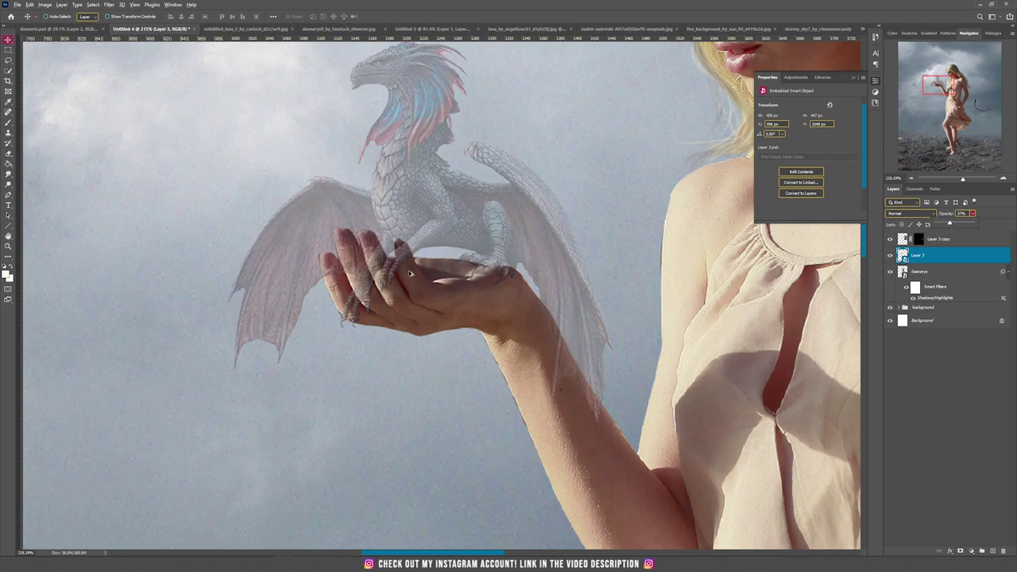
scroll(410, 274, up, 3)
click(959, 551)
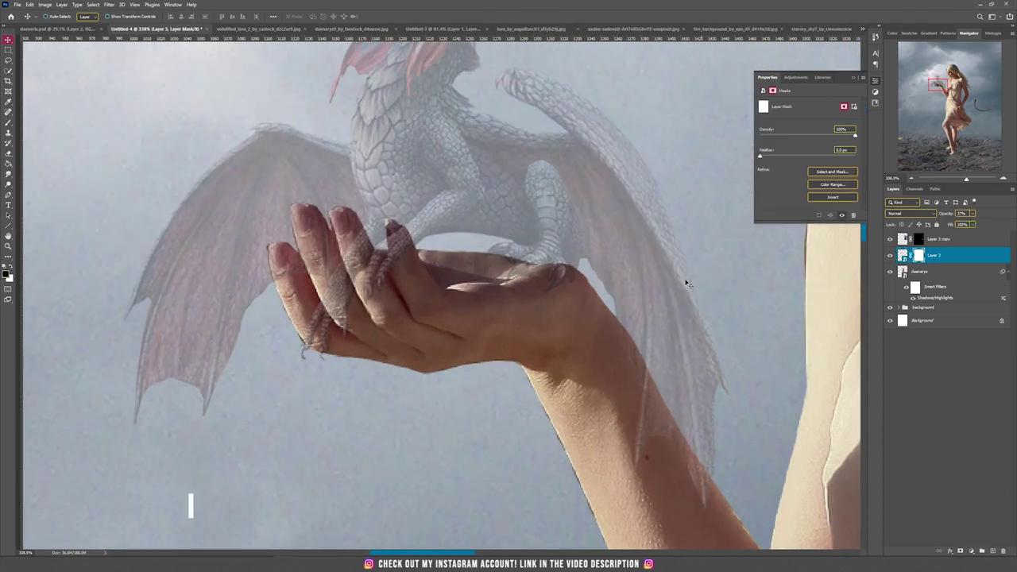
Step: Paint on the dragon's mask with a hard round brush at 100% hardness so the woman's fingers cover its front legs and claws
key(b)
right_click(225, 271)
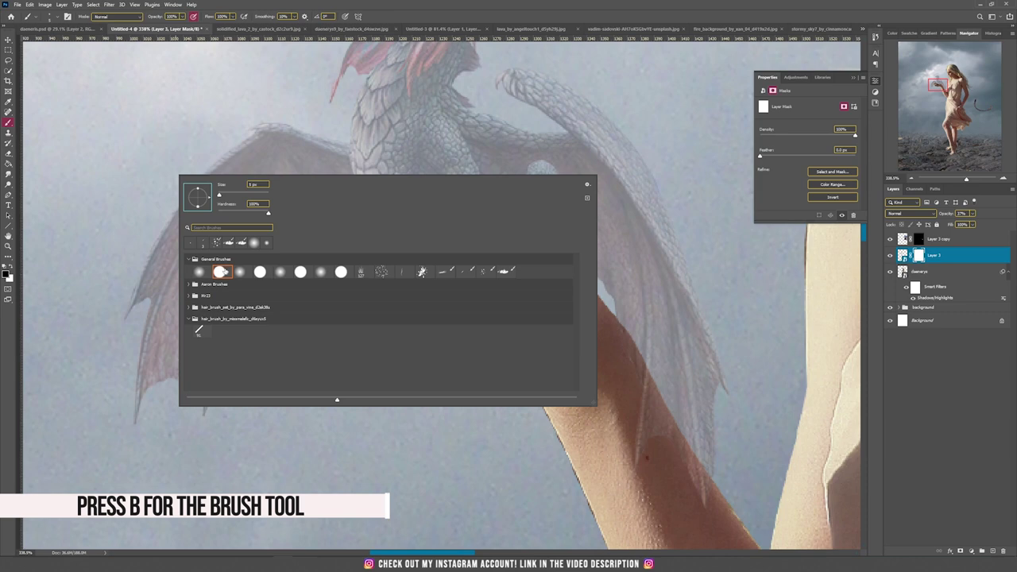
click(291, 4)
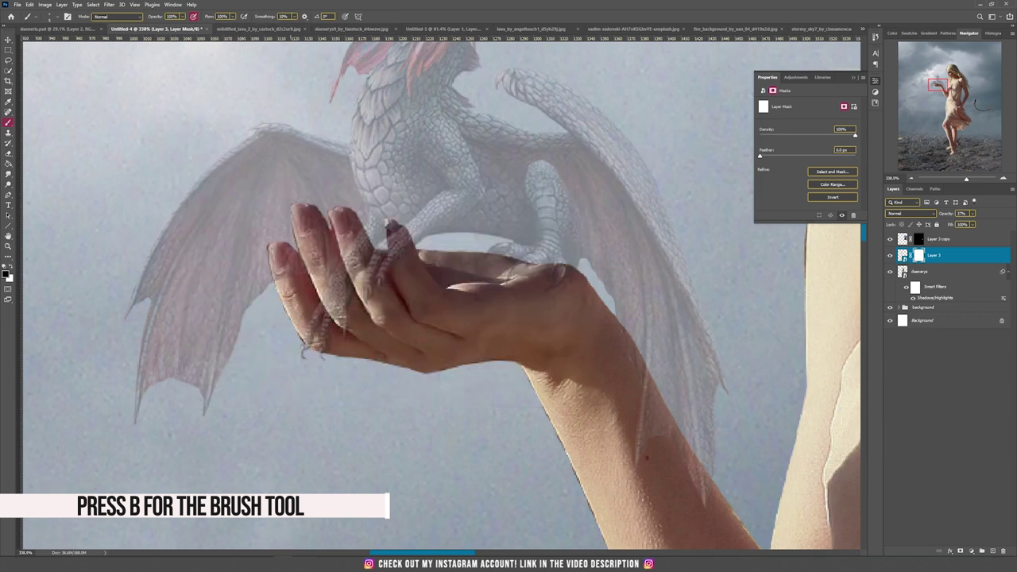
scroll(328, 265, up, 3)
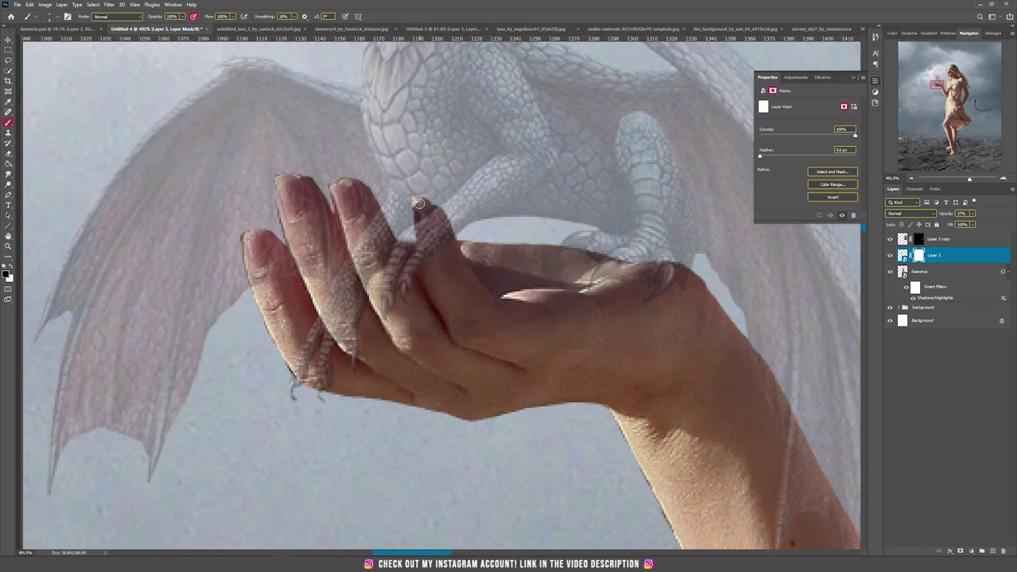
mouse_move(419, 204)
mouse_down()
mouse_move(422, 260)
mouse_move(424, 212)
mouse_move(429, 239)
mouse_move(438, 213)
mouse_move(423, 207)
mouse_move(400, 265)
mouse_move(378, 213)
mouse_move(358, 221)
mouse_move(356, 186)
mouse_move(409, 286)
mouse_move(347, 264)
mouse_move(320, 198)
mouse_move(322, 239)
mouse_up()
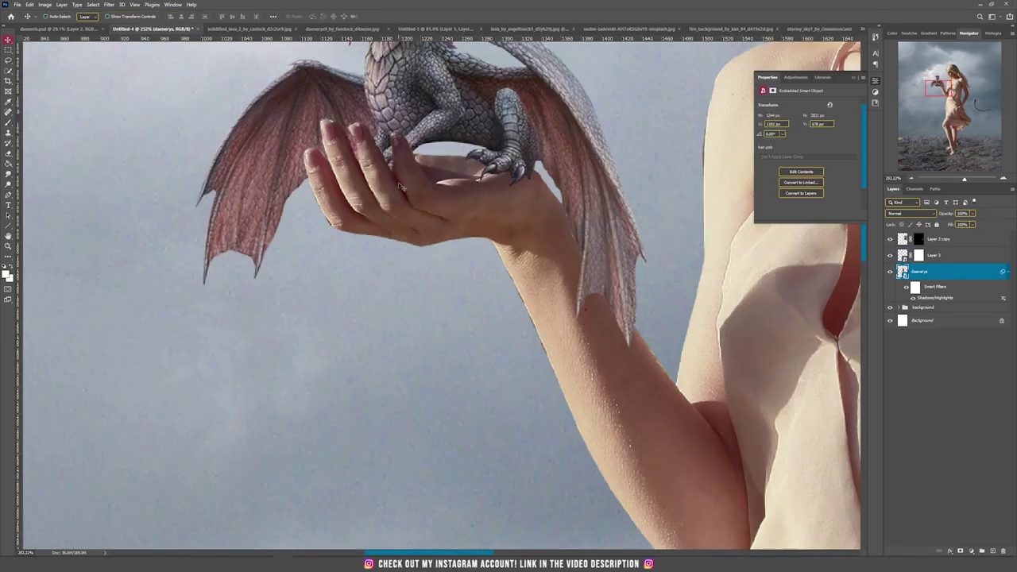
scroll(402, 186, down, 4)
drag(434, 128, 418, 278)
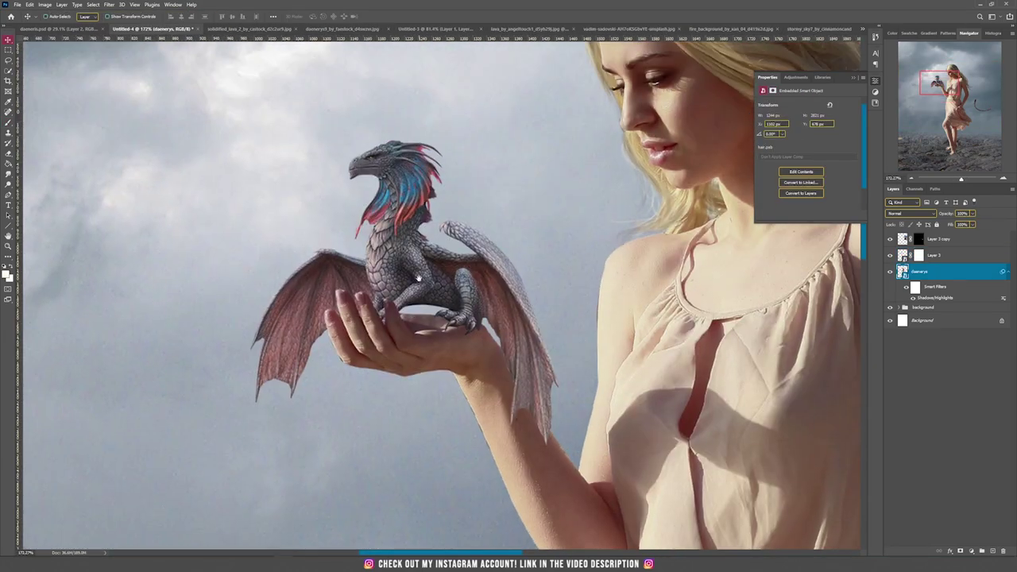
scroll(392, 318, up, 3)
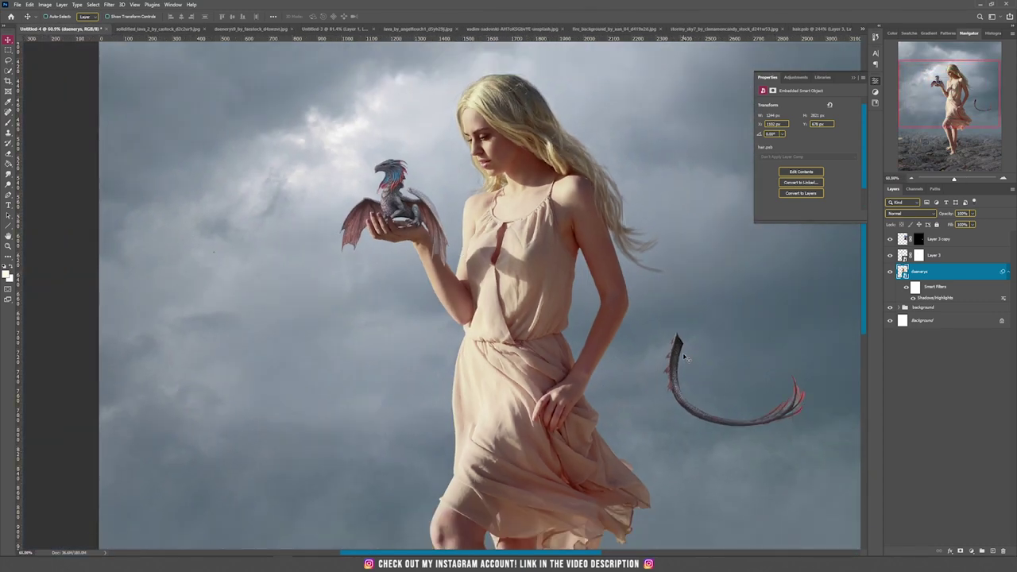
Step: Move the separate tail piece onto the dragon behind the woman's hand and convert its layer to a smart object
click(681, 354)
drag(715, 359, 462, 244)
right_click(985, 244)
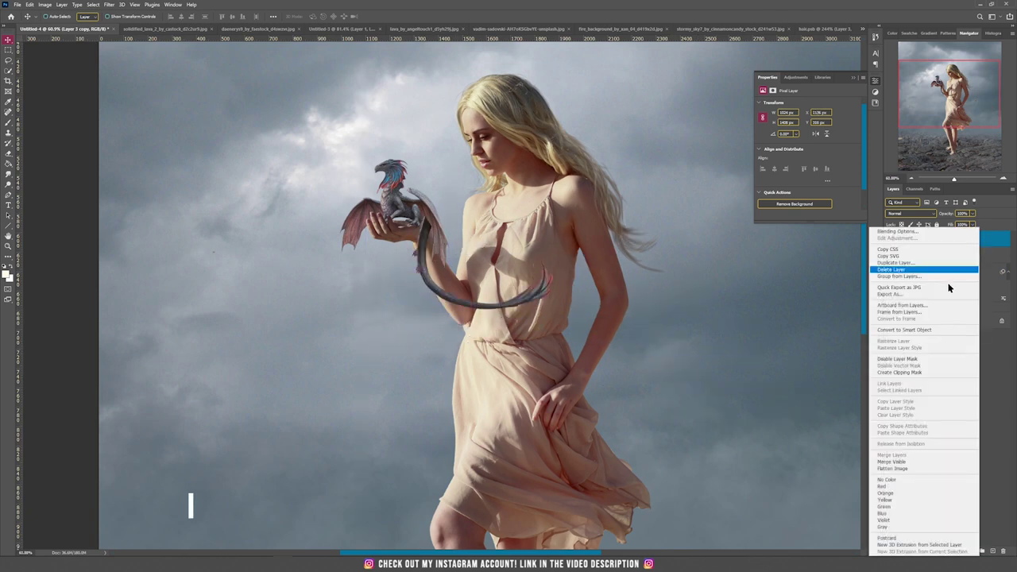
click(924, 330)
Step: Flip the tail horizontally and move it so its thick end meets the dragon's rear wing
key(ctrl+t)
right_click(461, 274)
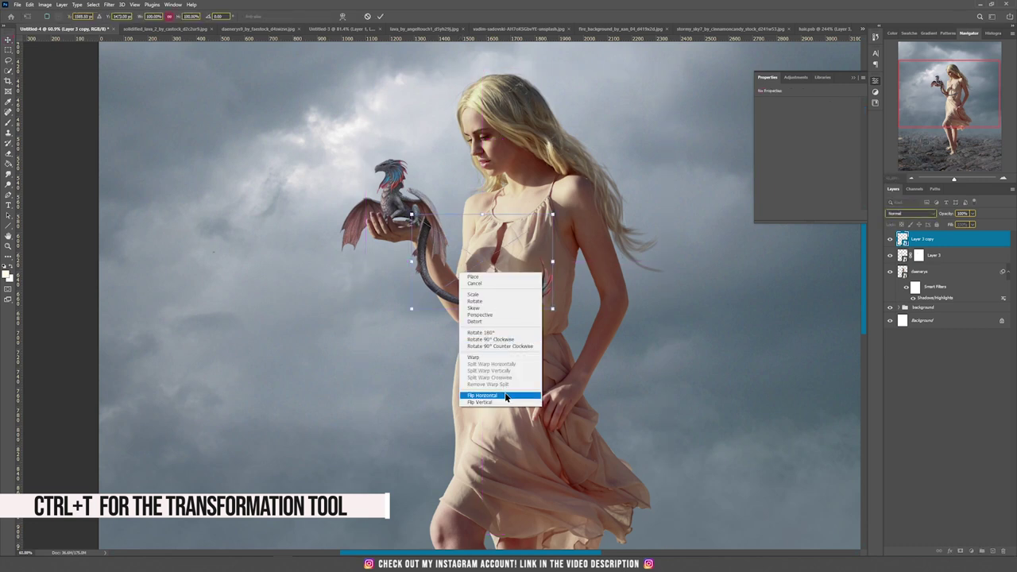
click(491, 395)
key(Return)
drag(527, 288, 459, 274)
scroll(459, 274, up, 3)
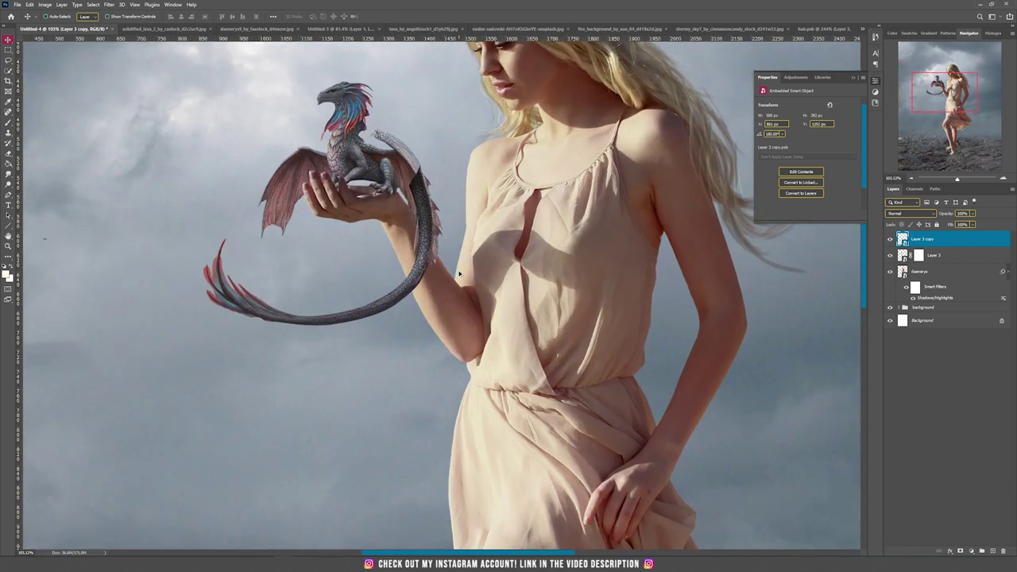
Step: Rotate the tail so it curves out from the dragon's back and place its layer below the dragon layer
key(ctrl+t)
drag(509, 376, 596, 204)
key(Return)
drag(953, 247, 953, 258)
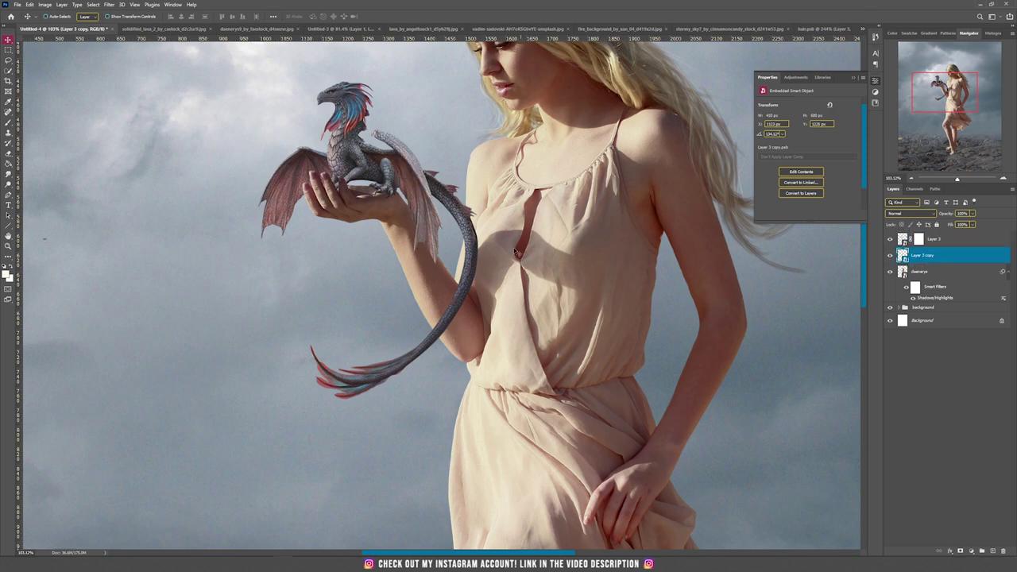
Step: Warp the tail into a tighter, rounder arc whose base joins the dragon behind the rear wing
scroll(529, 235, down, 3)
scroll(478, 268, up, 3)
scroll(478, 204, down, 1)
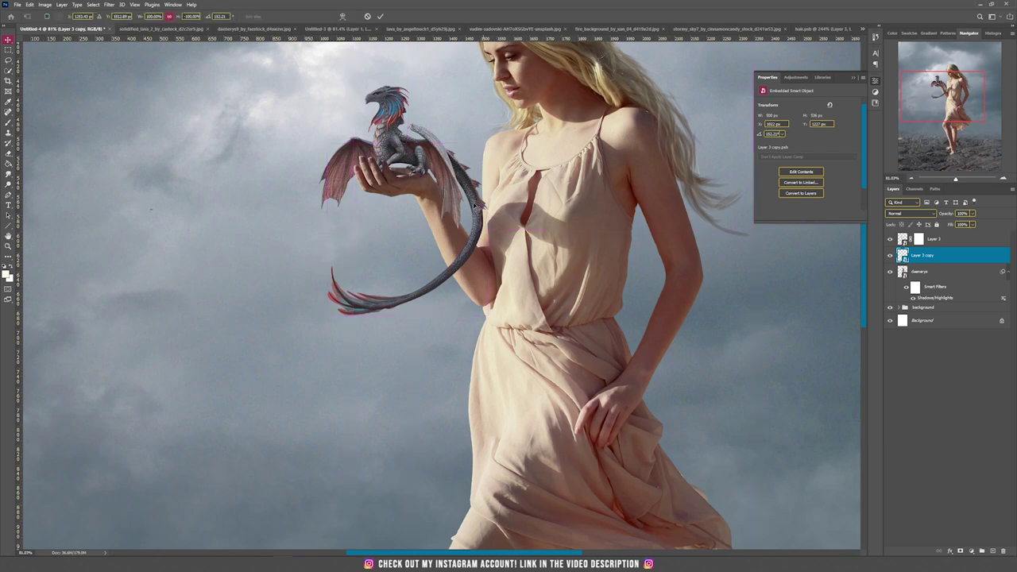
key(ctrl+t)
right_click(462, 204)
click(483, 289)
drag(467, 187, 448, 155)
drag(452, 267, 446, 254)
drag(478, 161, 482, 159)
drag(415, 296, 451, 277)
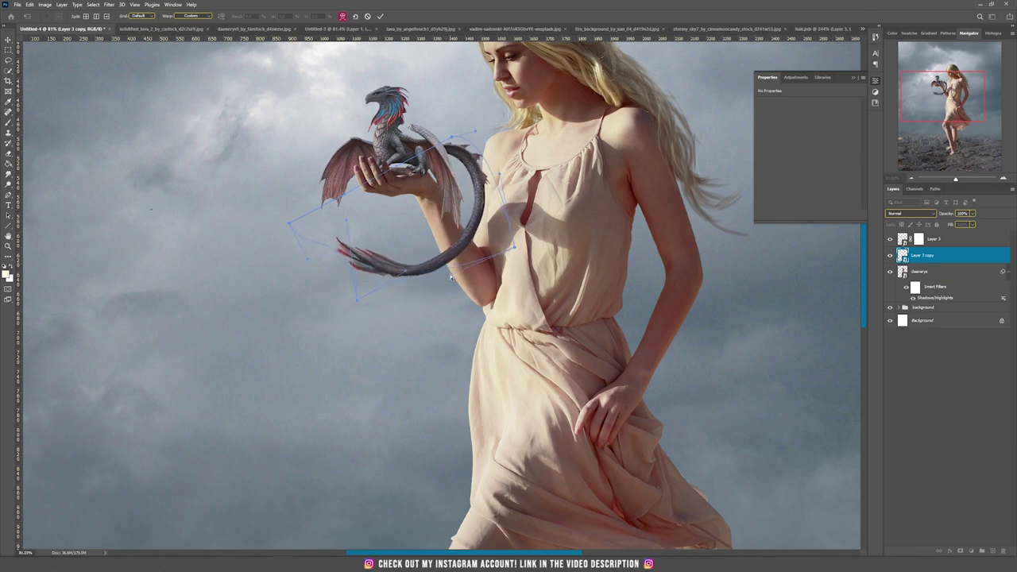
key(Return)
Step: Add a layer mask to the tail layer and trace a closed Pen path along the tail's outer lower edge
scroll(514, 347, up, 3)
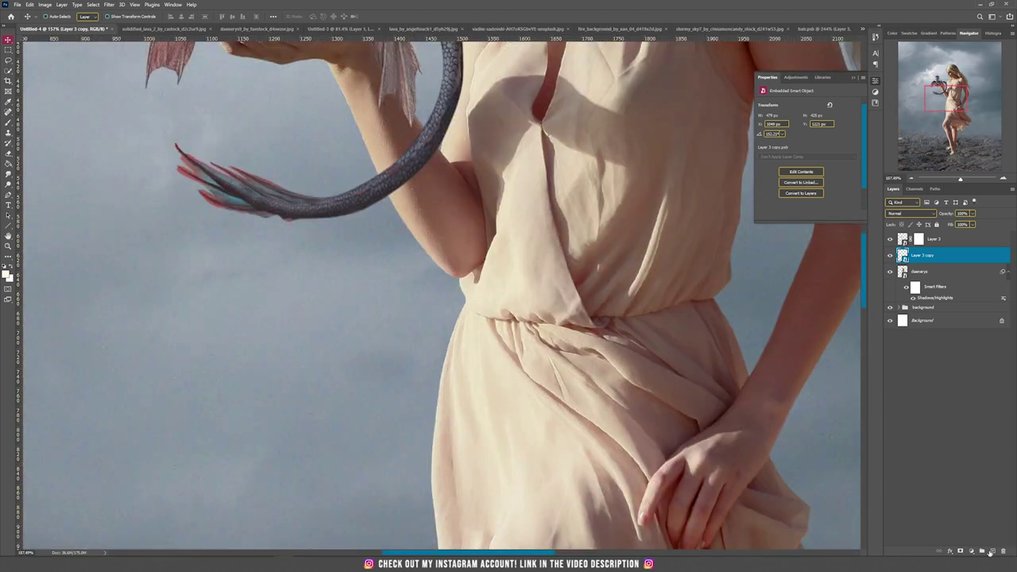
click(960, 551)
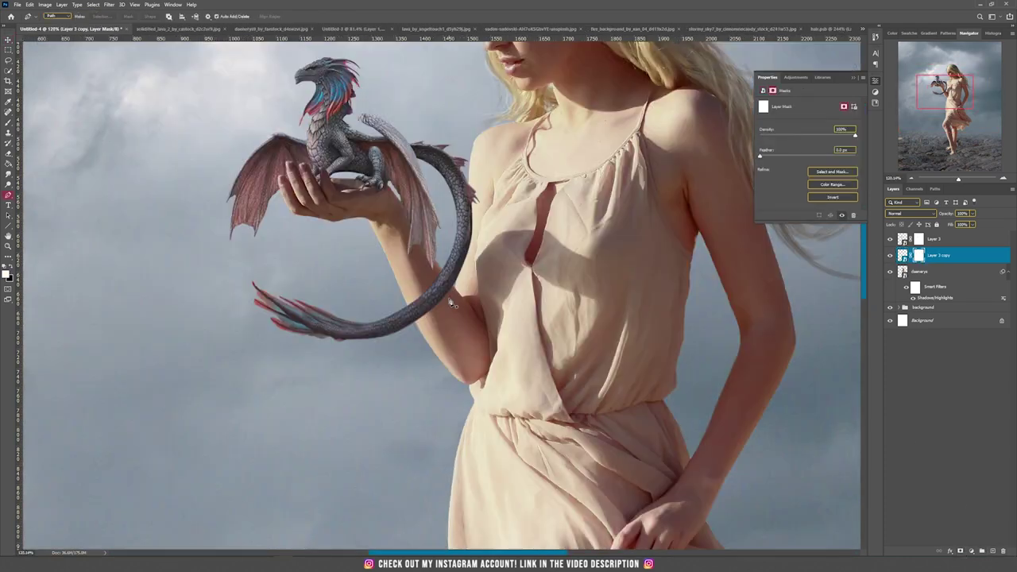
scroll(412, 347, up, 5)
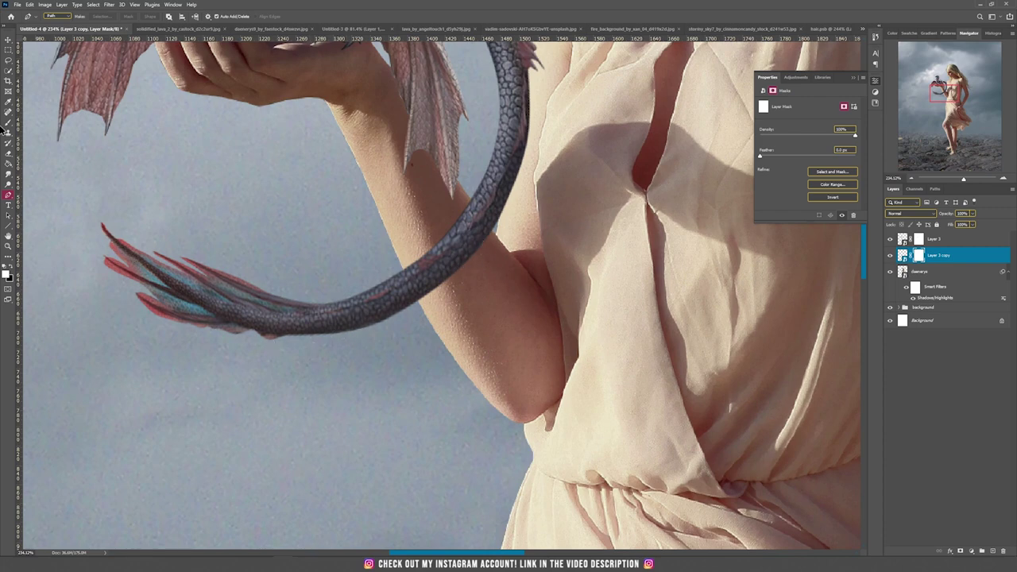
right_click(9, 195)
click(25, 197)
click(283, 333)
drag(458, 266, 526, 146)
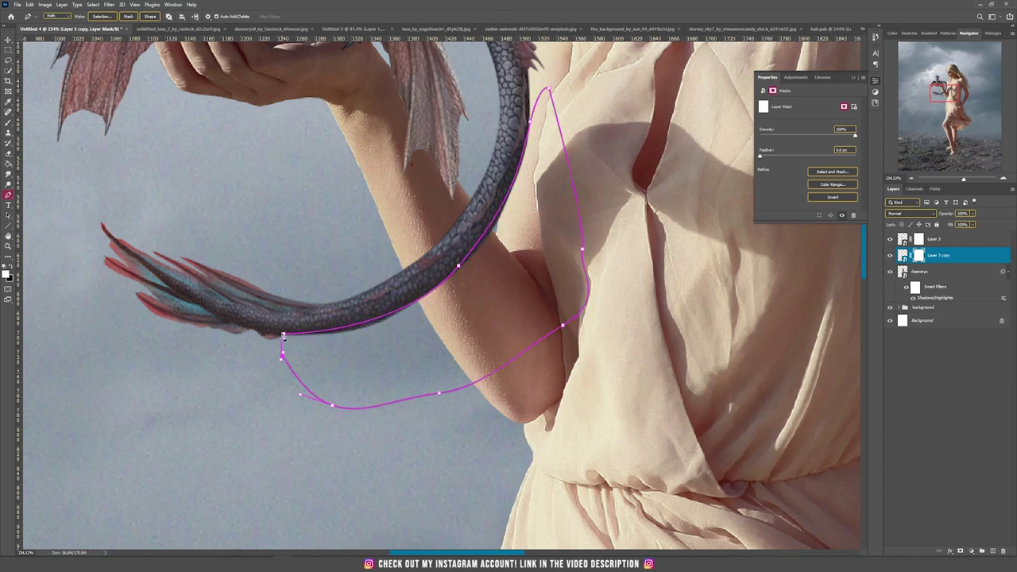
click(284, 335)
Step: Convert the path to a selection, fill it with black on the tail's mask to clean its edge, and deselect
right_click(427, 326)
click(460, 357)
click(546, 161)
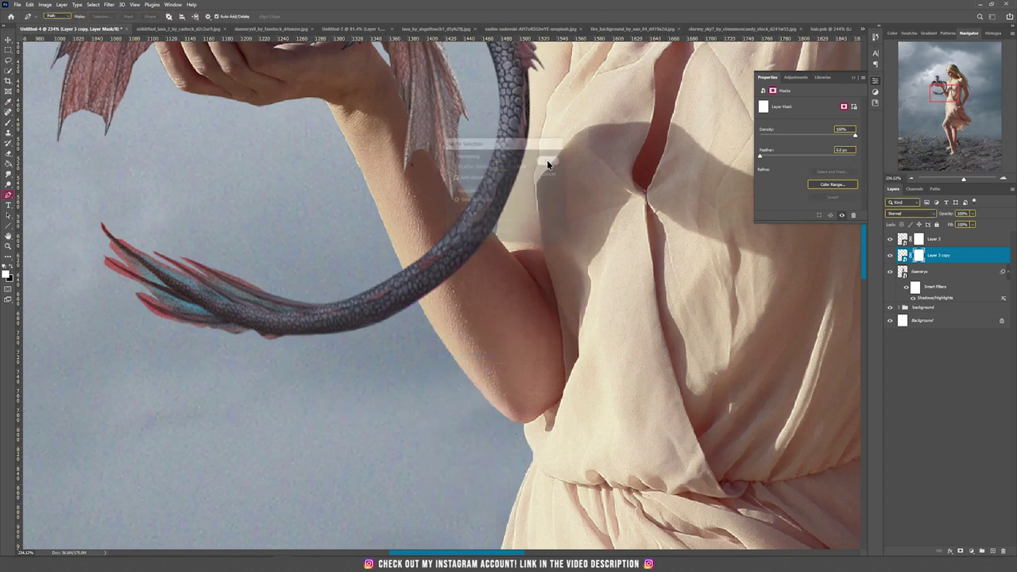
key(ctrl+BackSpace)
key(ctrl+d)
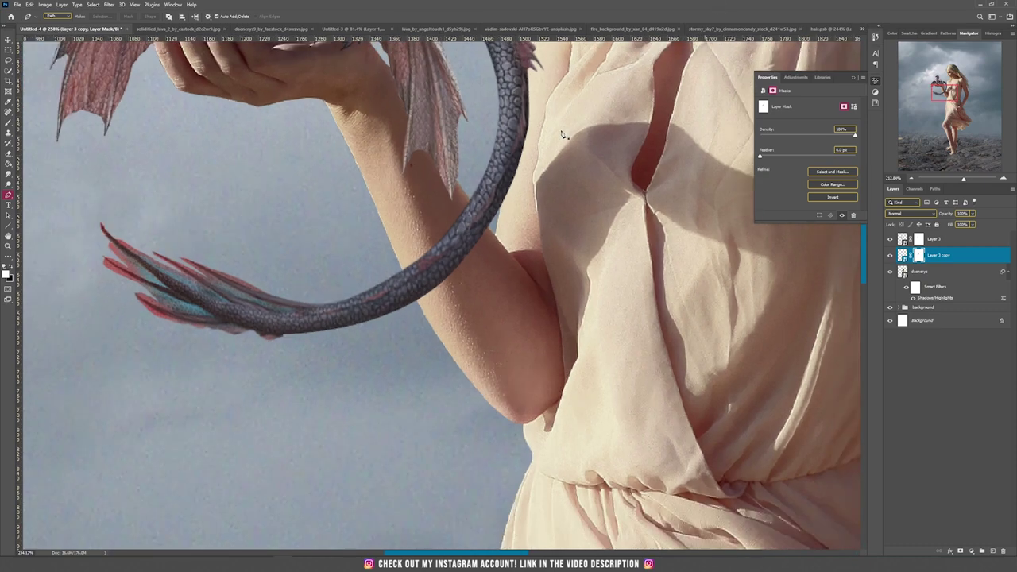
Step: Group the dragon and tail layers together and name the group "dragon"
scroll(548, 165, down, 5)
scroll(488, 262, up, 3)
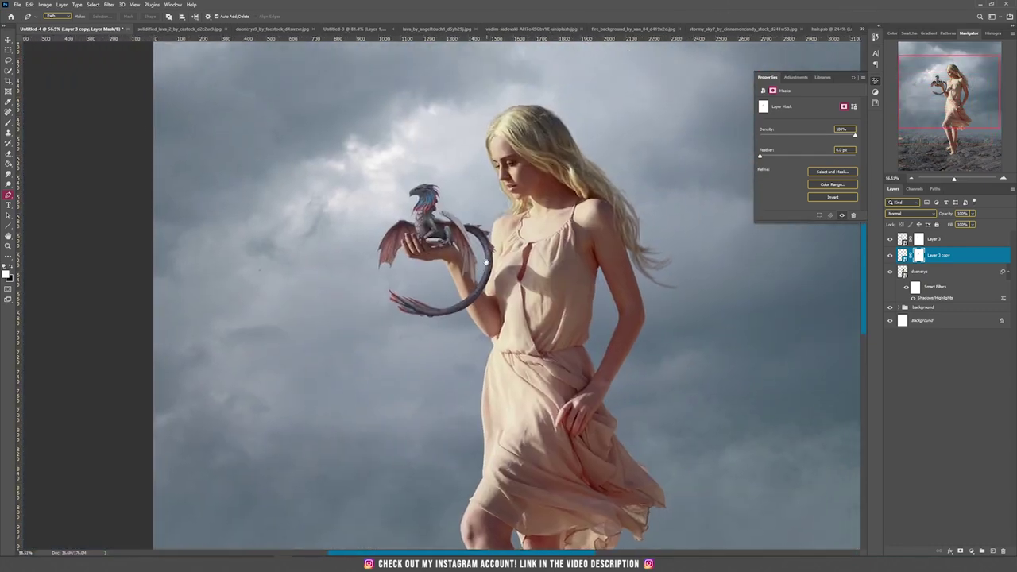
key(v)
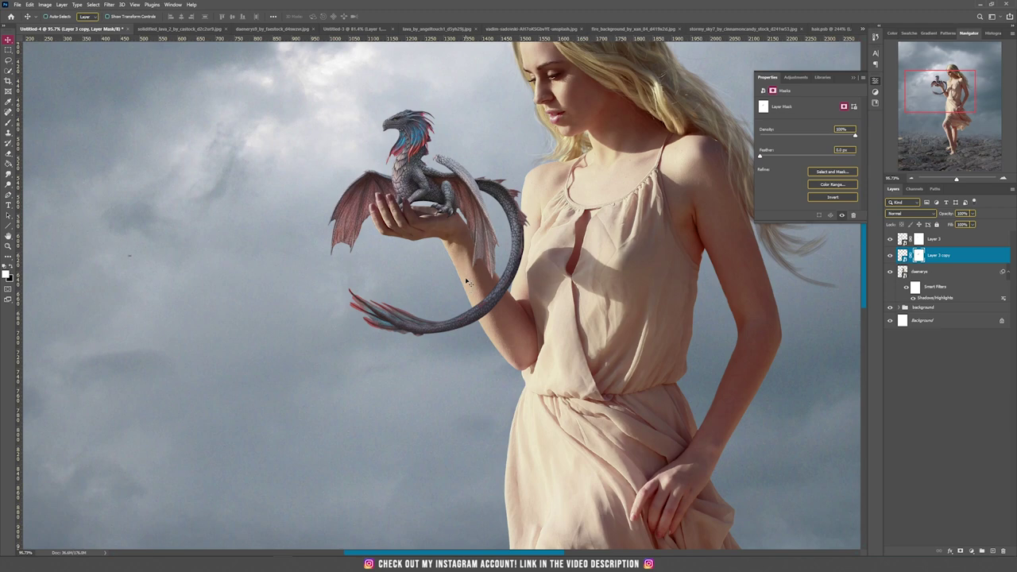
scroll(457, 280, down, 2)
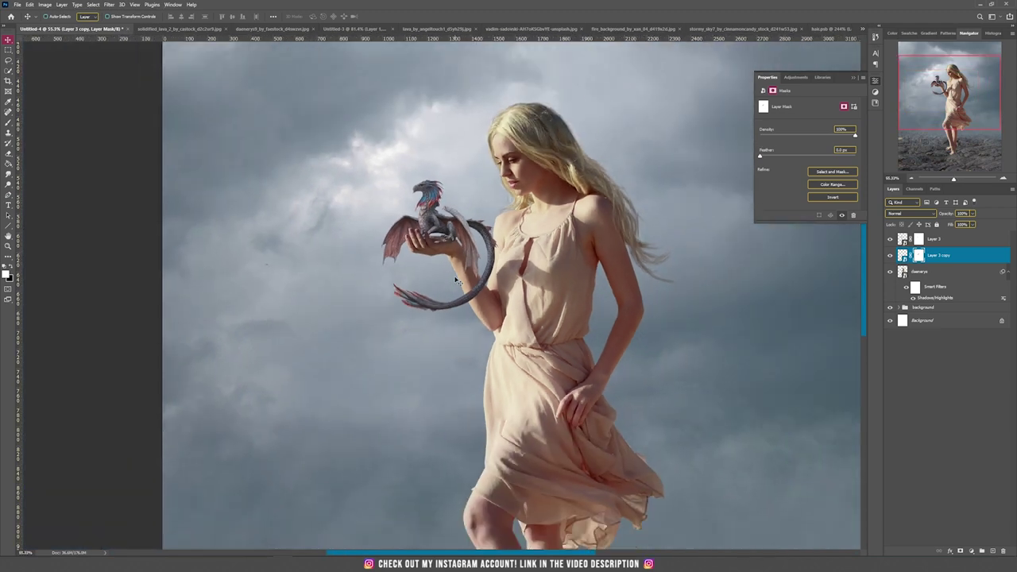
scroll(540, 232, down, 1)
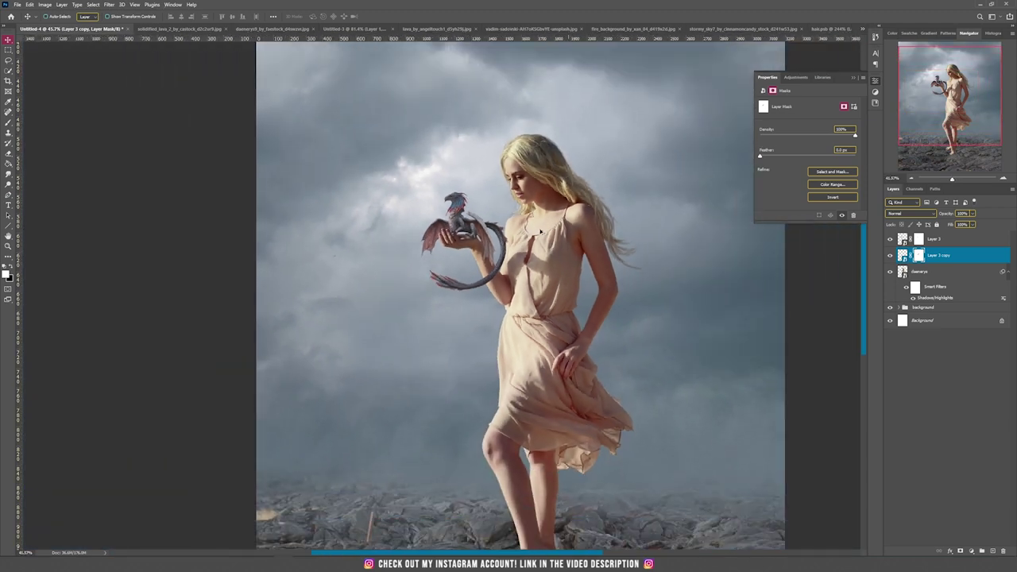
scroll(544, 278, up, 5)
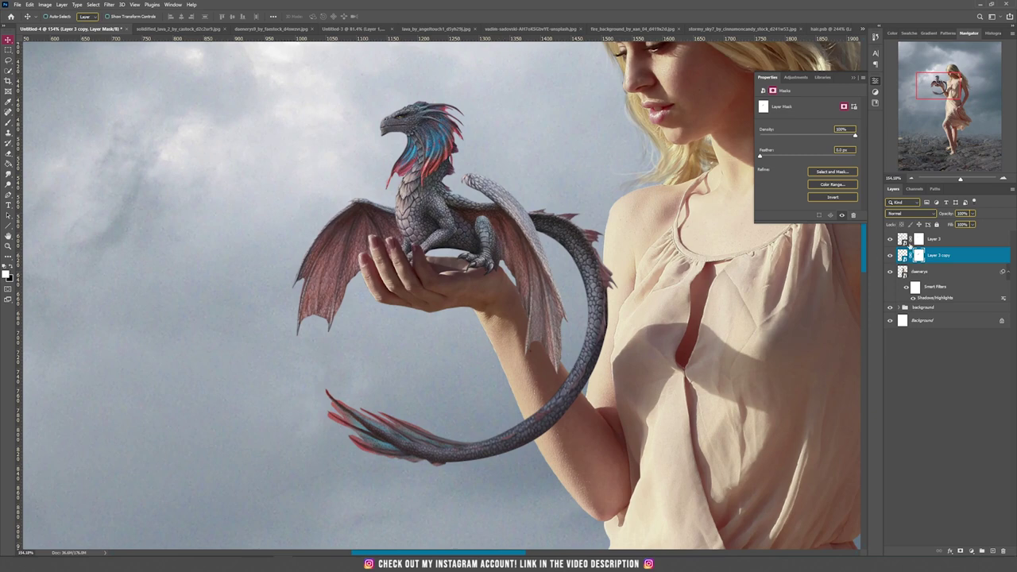
shift+click(963, 242)
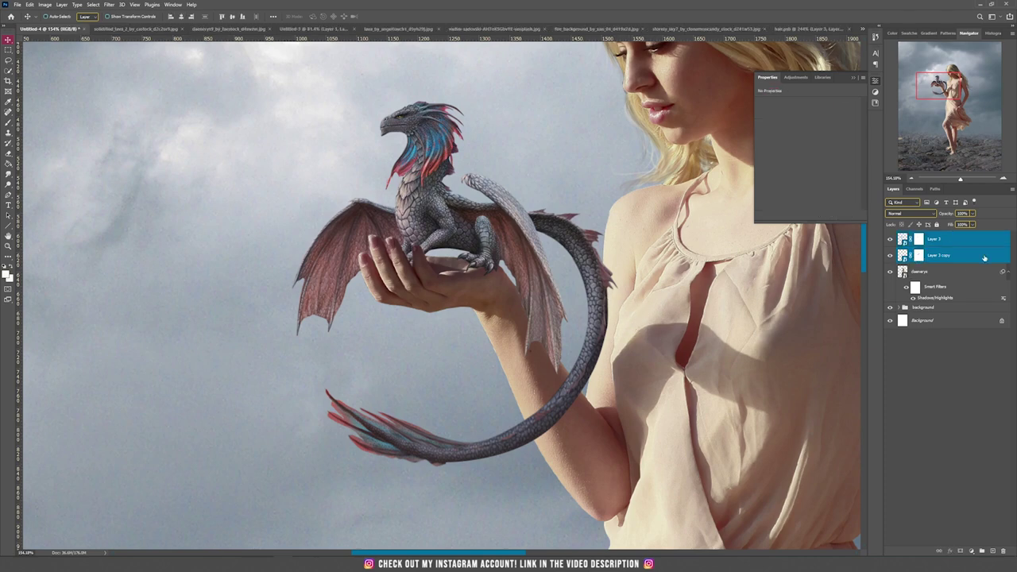
click(982, 551)
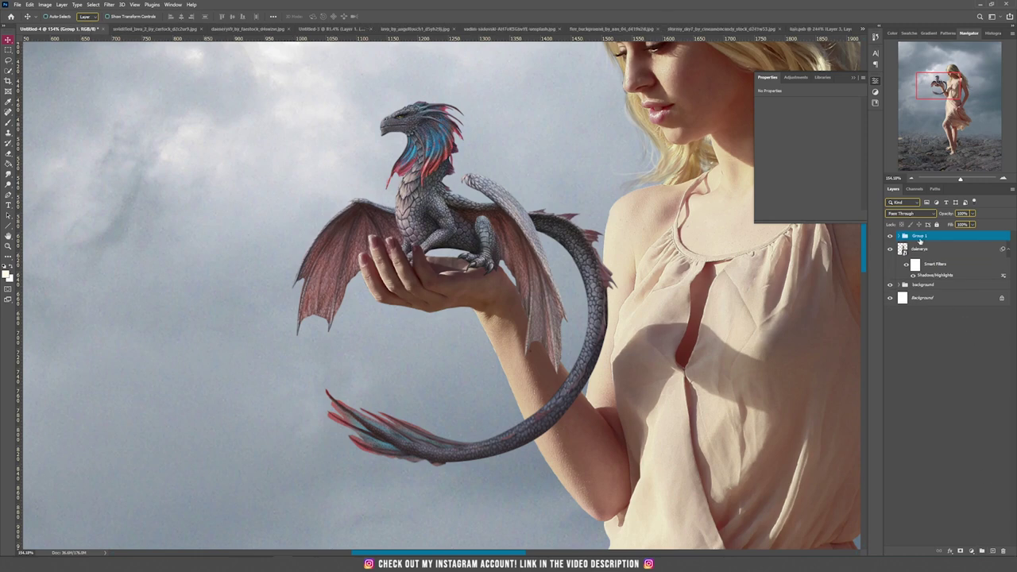
double_click(917, 237)
text(dragon)
Step: Put the woman's layer into its own group named "daenerys" and collapse the group
click(941, 249)
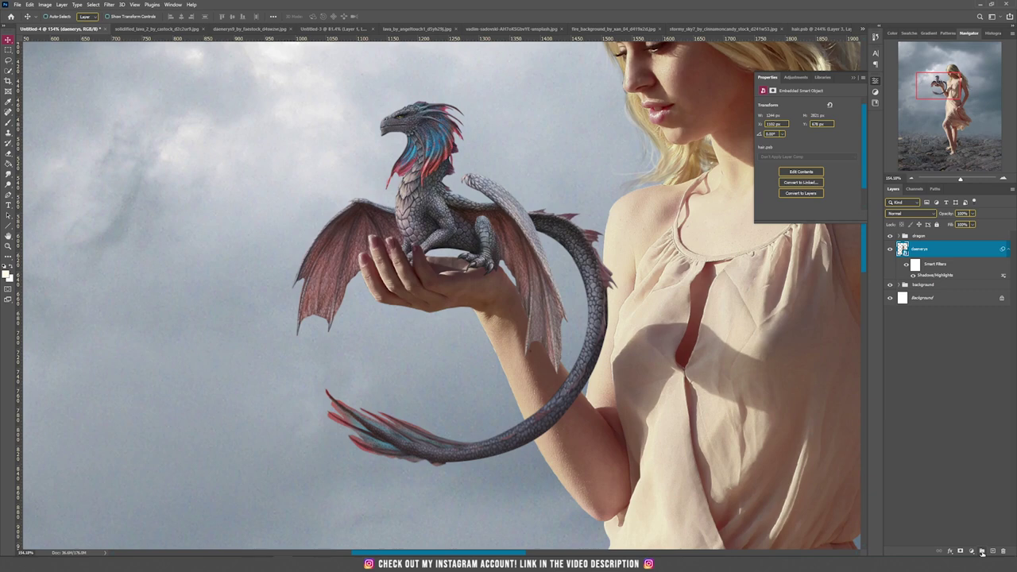
click(981, 551)
double_click(919, 246)
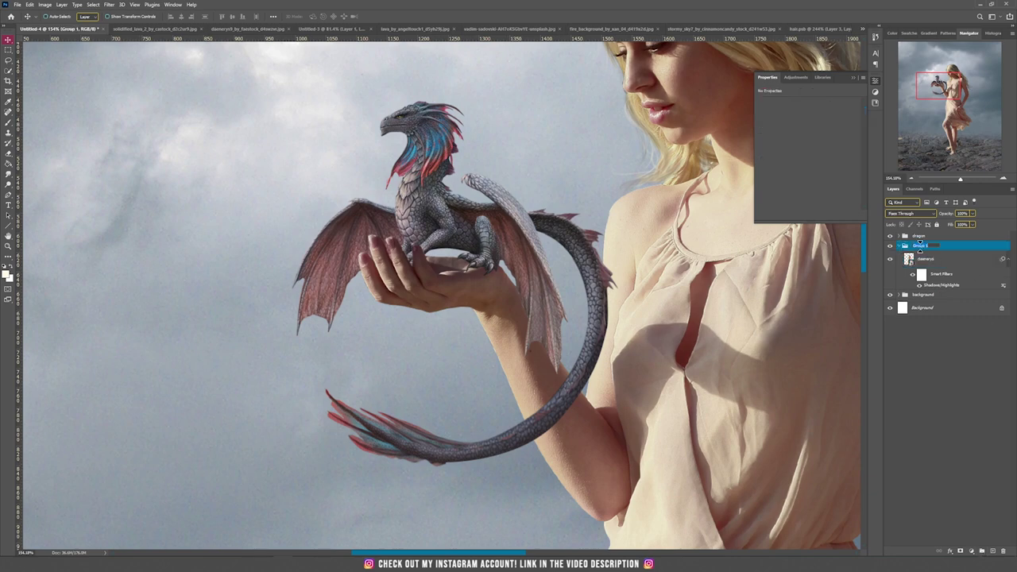
key(BackSpace)
text(dae)
text(nerys)
key(Return)
click(898, 246)
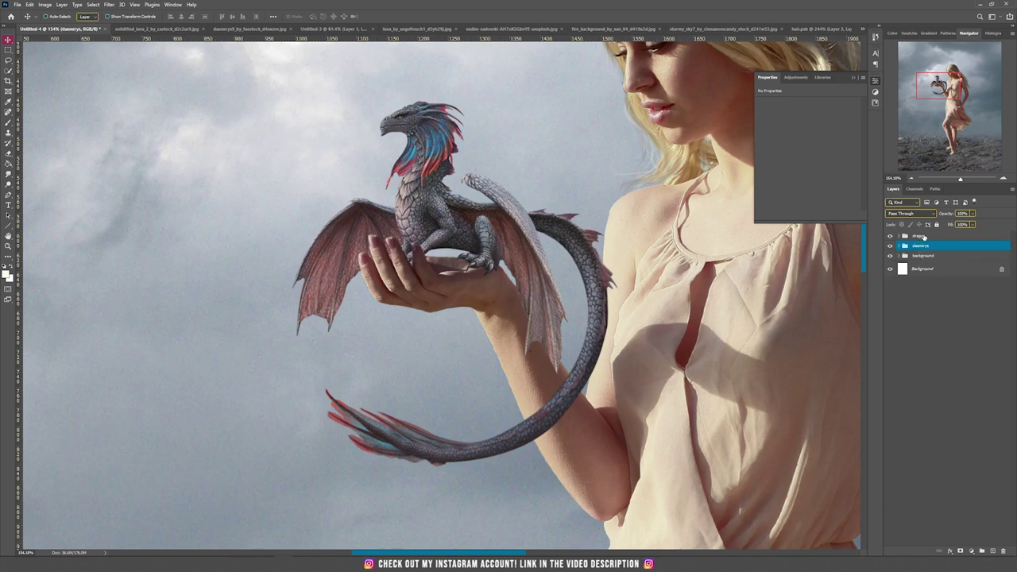
Step: Add a Selective Color adjustment clipped to the dragon group, with Cyan at -10 in the Neutrals and increased in the Blacks
click(923, 237)
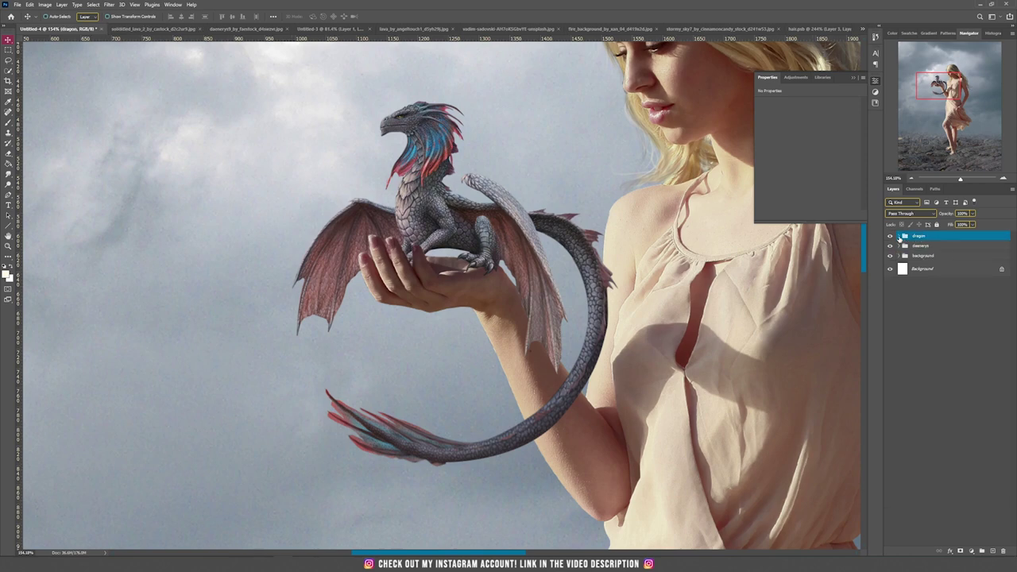
click(898, 237)
click(898, 237)
click(970, 552)
click(976, 552)
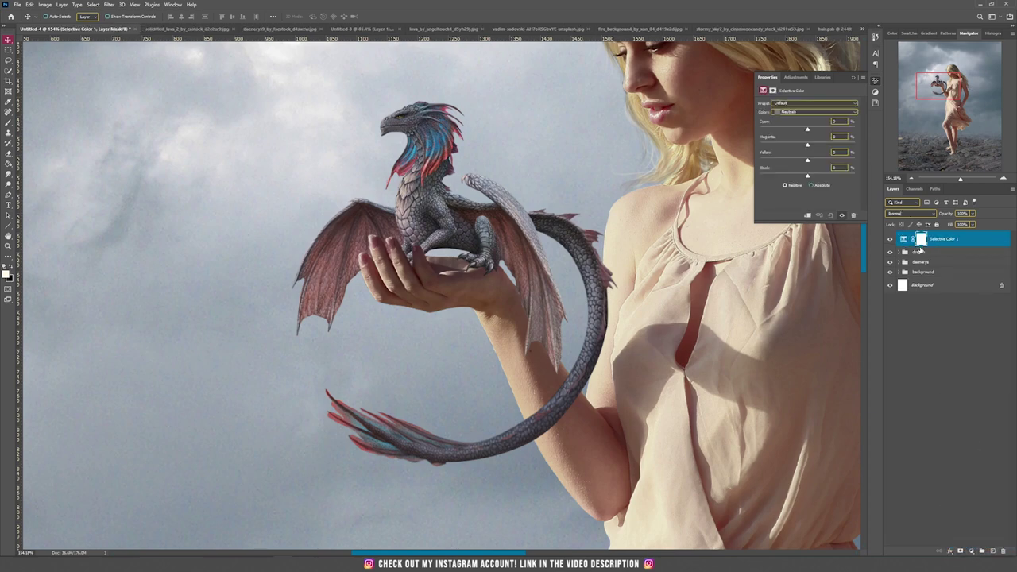
key(ctrl+alt+g)
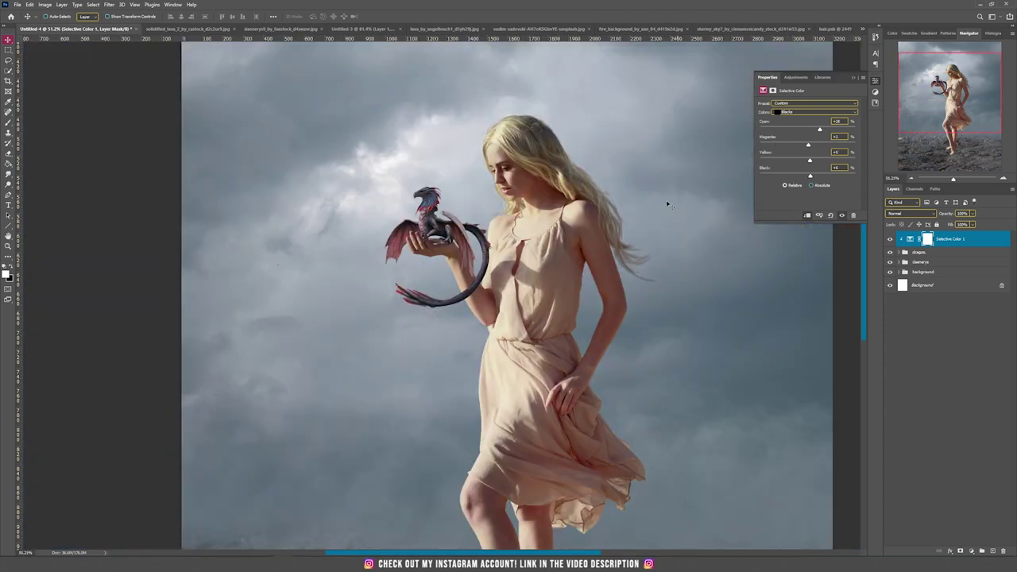
Step: Review the Selective Color settings for the Neutrals and Blacks ranges
click(824, 114)
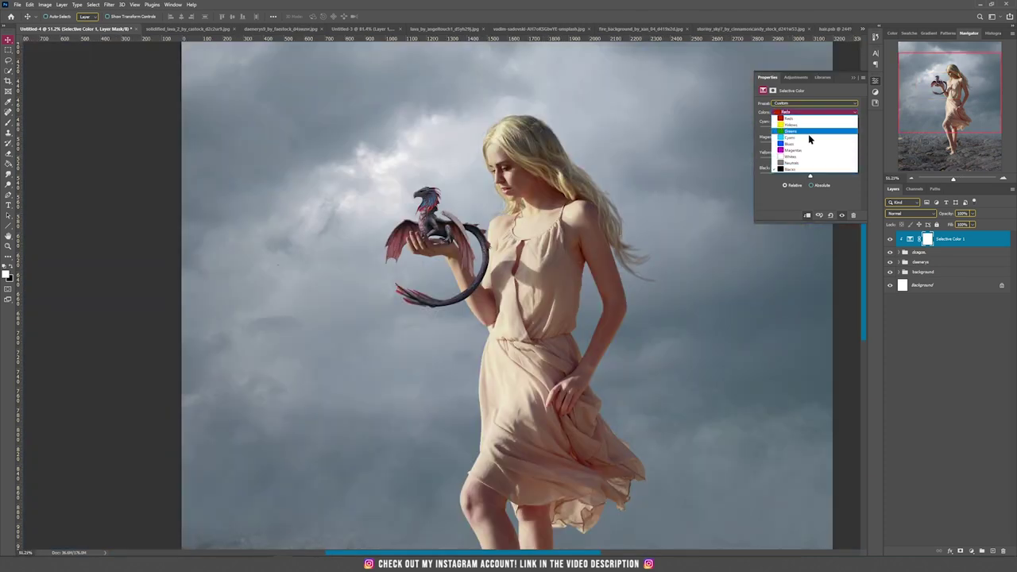
click(804, 161)
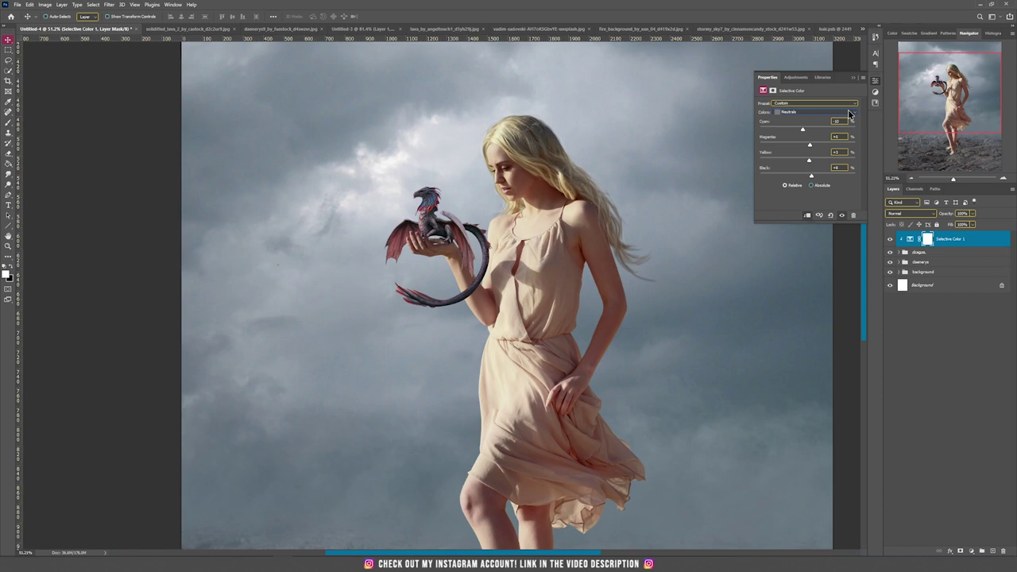
click(849, 113)
click(811, 167)
Step: Create a layer named "shadow" between the dragon and tail layers in the dragon group and set it to Multiply
scroll(437, 248, up, 5)
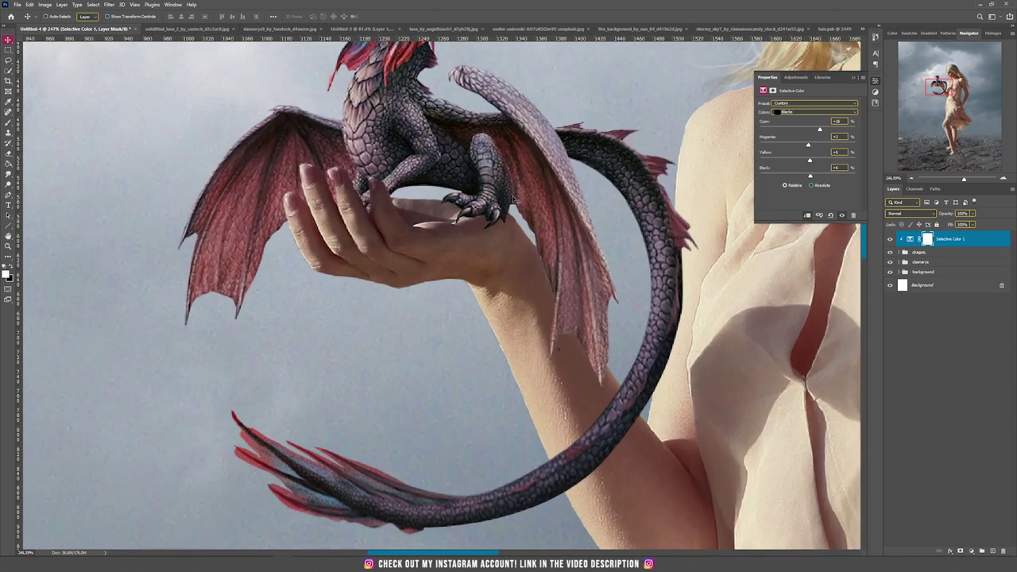
scroll(469, 258, up, 3)
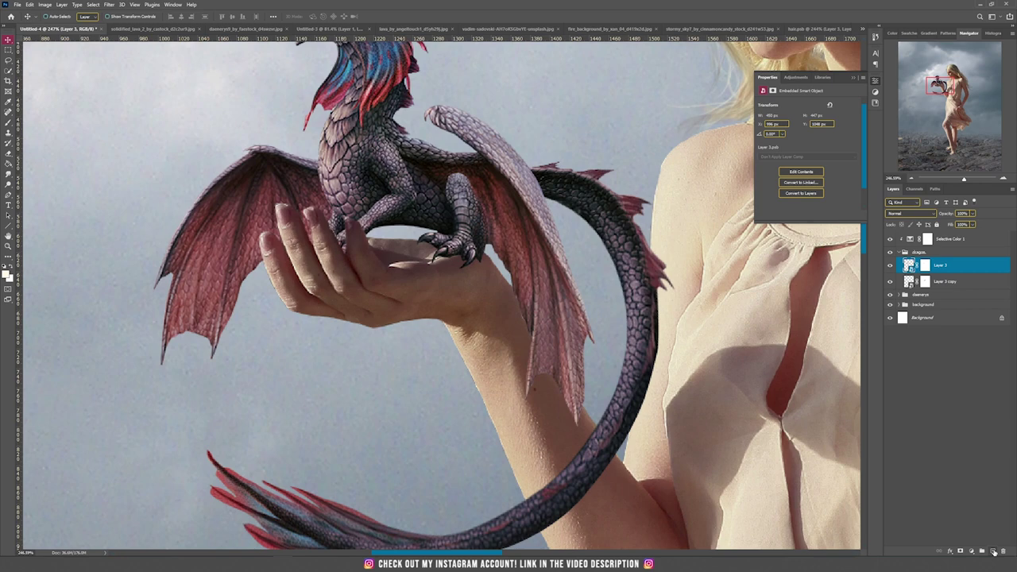
click(993, 552)
drag(958, 268, 956, 289)
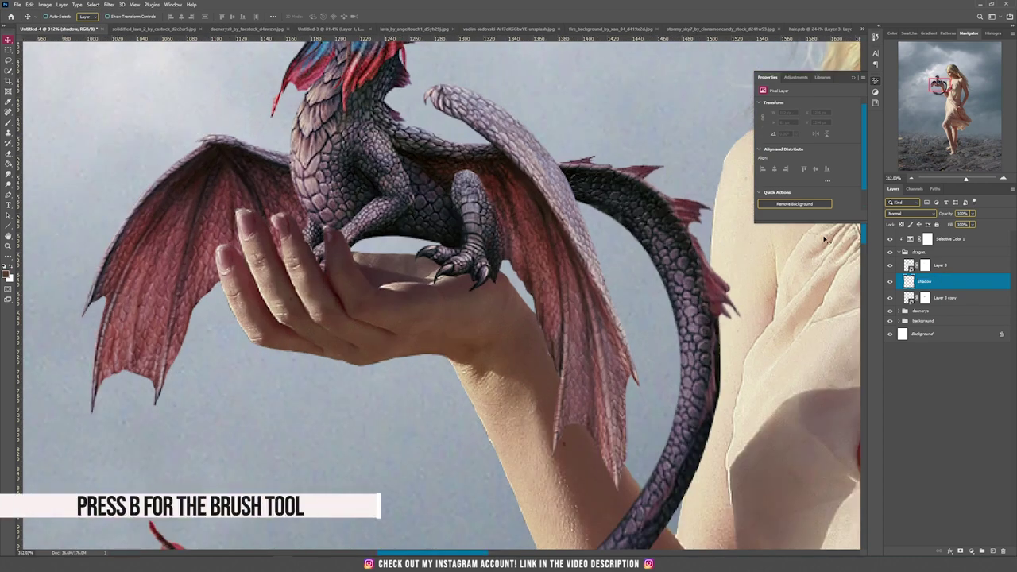
click(902, 214)
click(903, 243)
Step: Paint dark shadows at 10% brush flow on the palm beneath the dragon's body and claws and on the forearm beneath its wing
key(b)
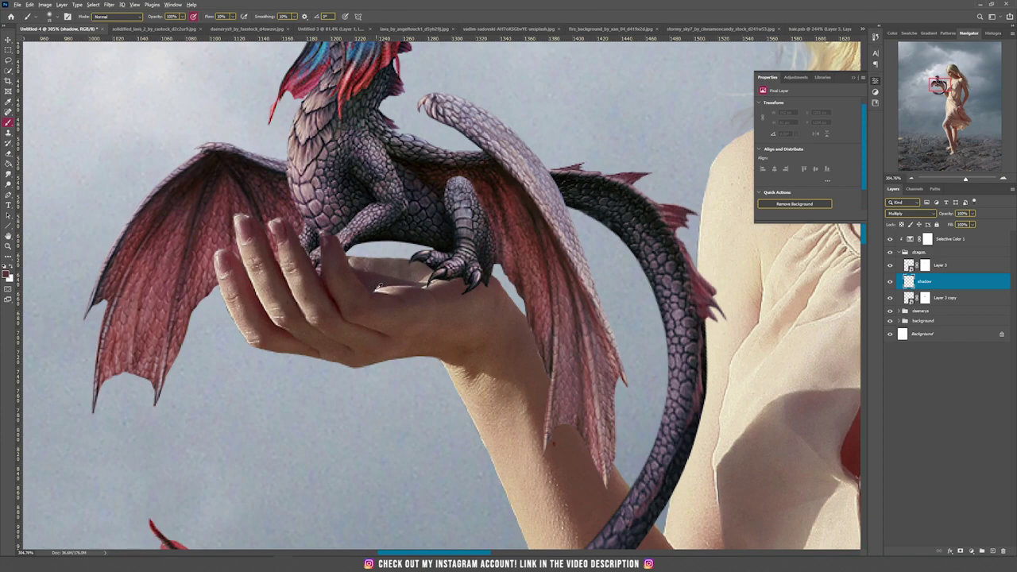
scroll(378, 286, up, 3)
scroll(380, 282, down, 1)
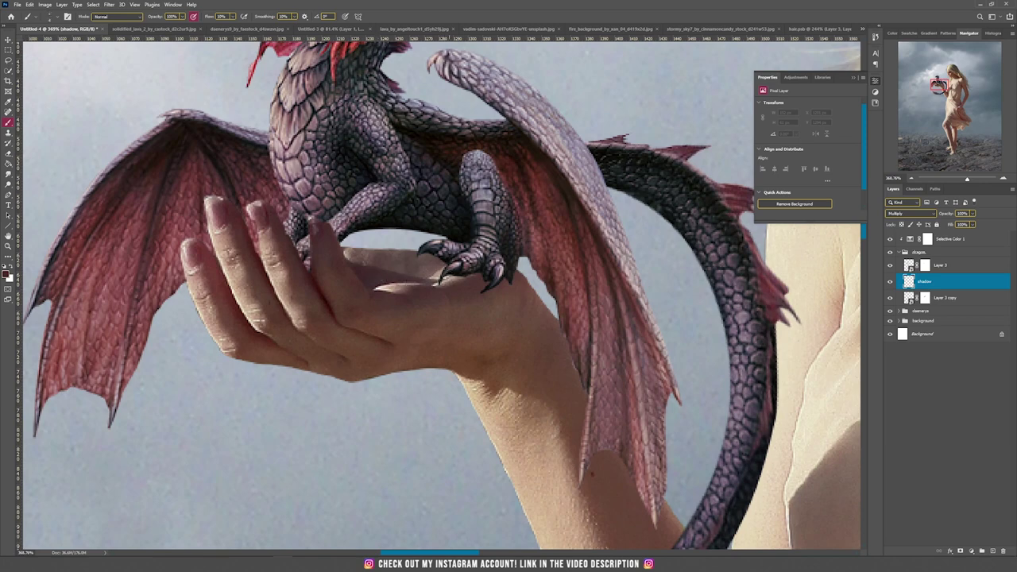
mouse_move(418, 258)
mouse_down()
mouse_move(450, 259)
mouse_move(420, 259)
mouse_move(440, 258)
mouse_move(439, 284)
mouse_move(465, 274)
mouse_up()
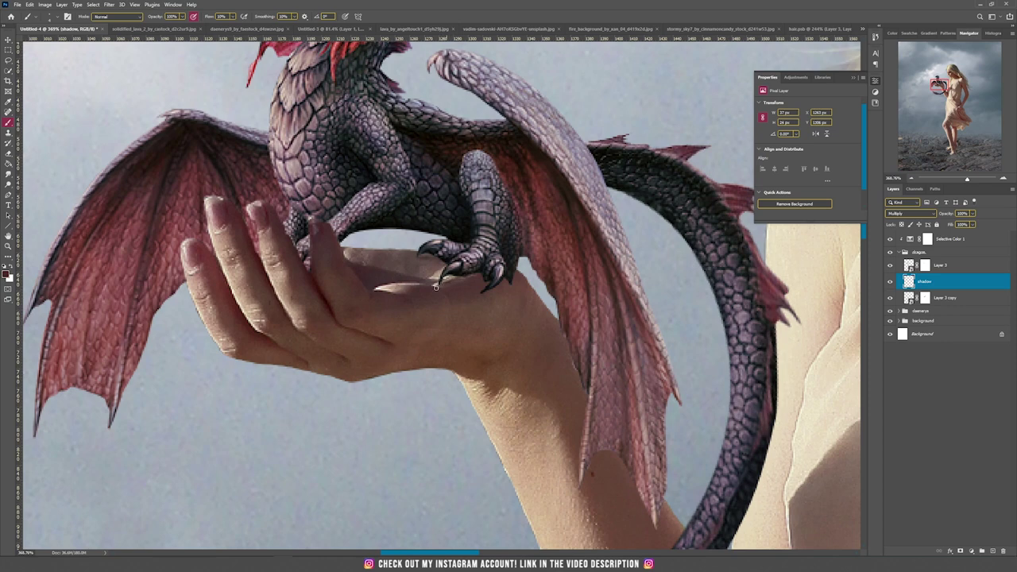
right_click(448, 262)
key(Escape)
drag(477, 278, 408, 267)
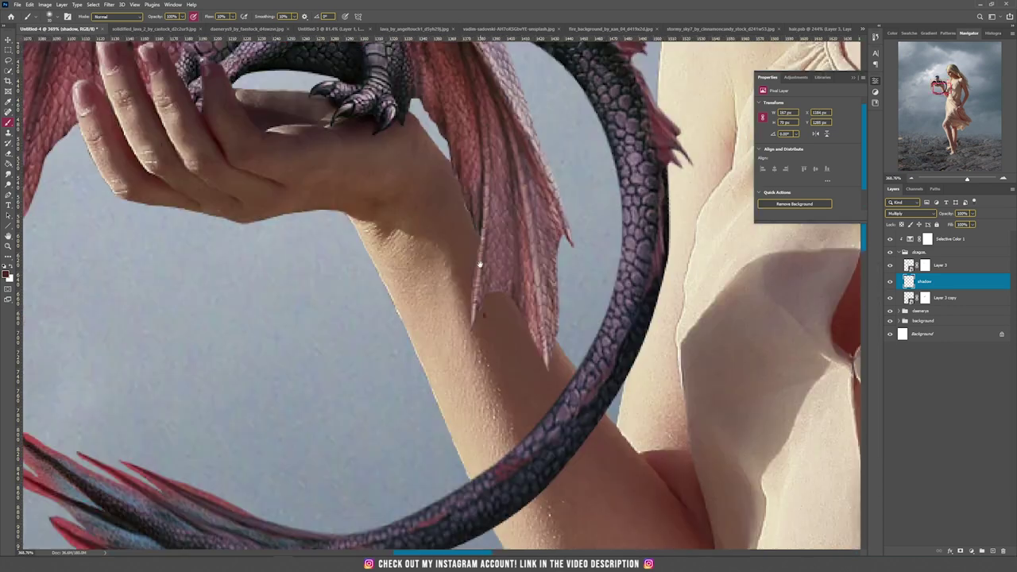
mouse_move(479, 264)
mouse_down()
mouse_move(471, 318)
mouse_move(453, 236)
mouse_move(485, 267)
mouse_move(539, 370)
mouse_up()
scroll(539, 370, down, 3)
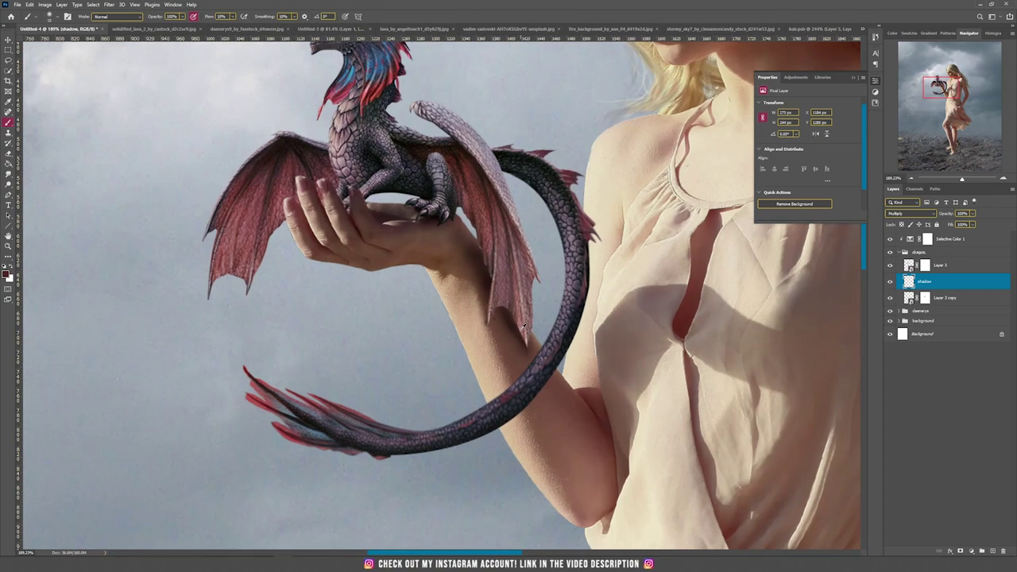
Step: Move the shadow layer beneath the tail layer in the dragon group and shade the forearm along the tail
drag(943, 285, 943, 301)
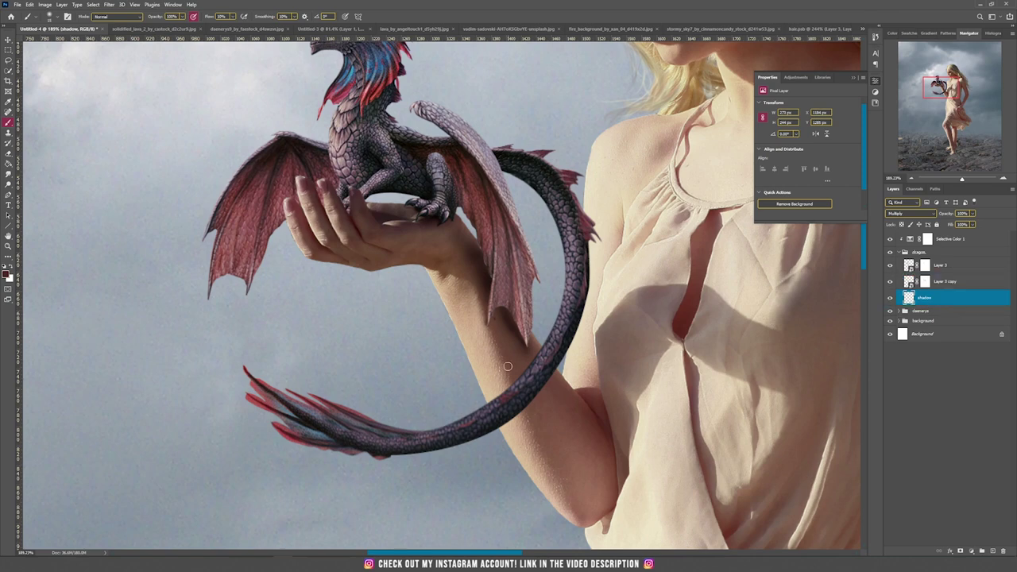
scroll(554, 396, up, 3)
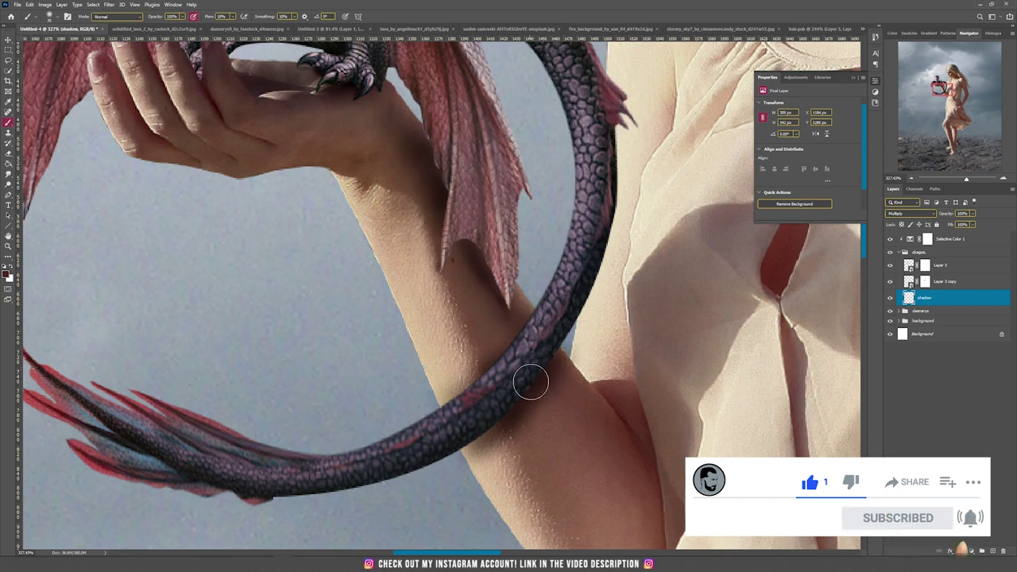
scroll(556, 421, down, 5)
scroll(562, 429, up, 3)
Step: Paint the dragon's cast shadow across the woman's shoulder and the upper front of her dress at 27% brush opacity
key(2)
key(7)
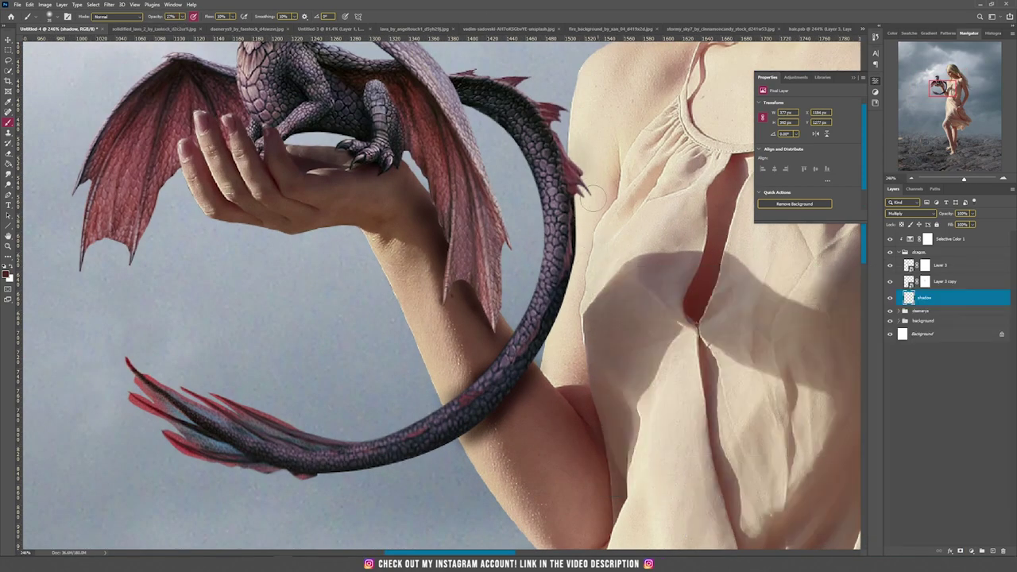
mouse_move(606, 214)
mouse_down()
mouse_move(611, 158)
mouse_move(651, 238)
mouse_move(636, 256)
mouse_up()
scroll(528, 378, down, 3)
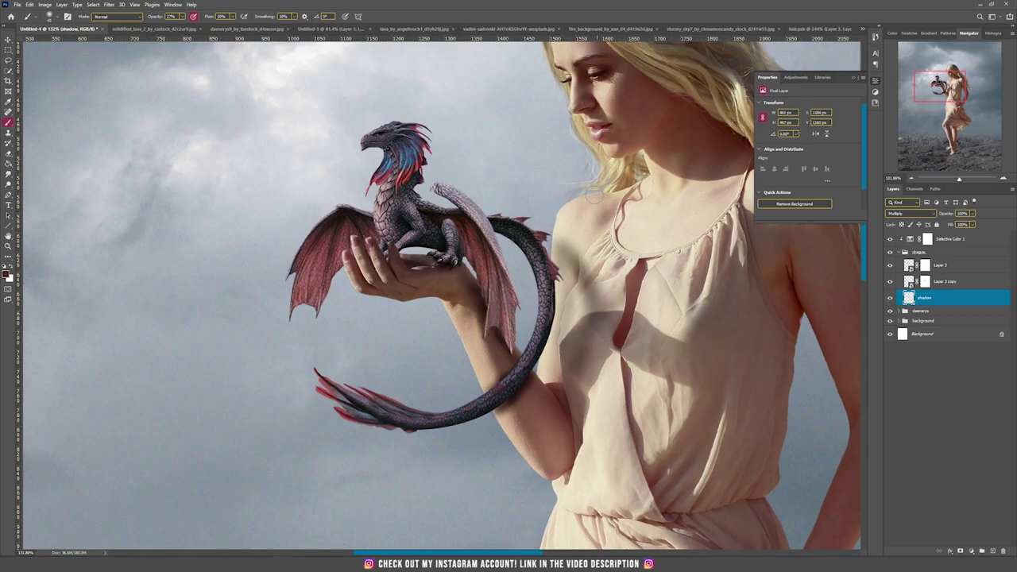
mouse_move(592, 305)
mouse_down()
mouse_move(635, 286)
mouse_move(659, 325)
mouse_move(616, 262)
mouse_move(618, 198)
mouse_up()
mouse_move(643, 358)
mouse_down()
mouse_move(612, 282)
mouse_move(624, 324)
mouse_move(618, 230)
mouse_up()
scroll(627, 314, down, 4)
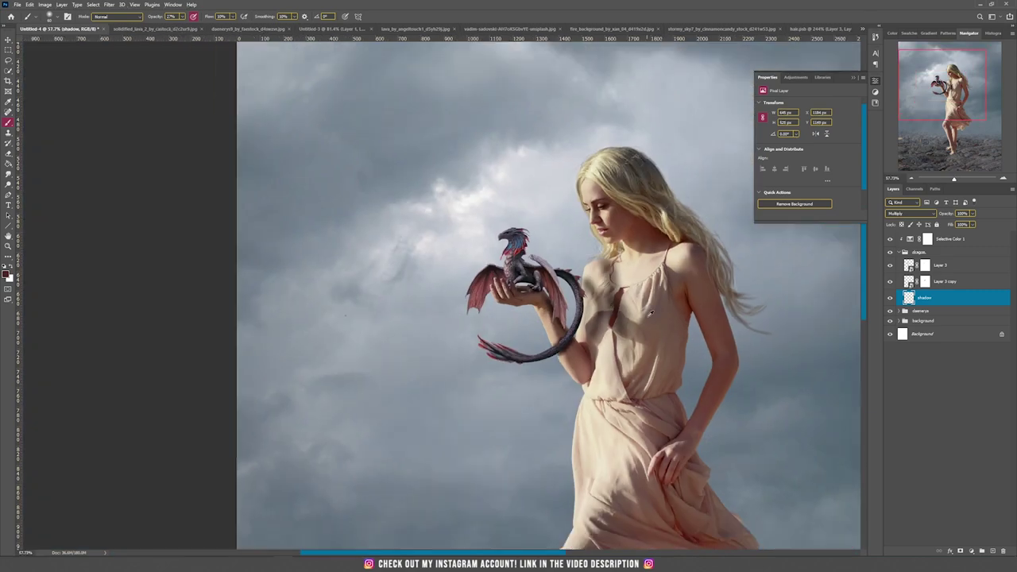
scroll(650, 313, up, 4)
scroll(669, 329, down, 2)
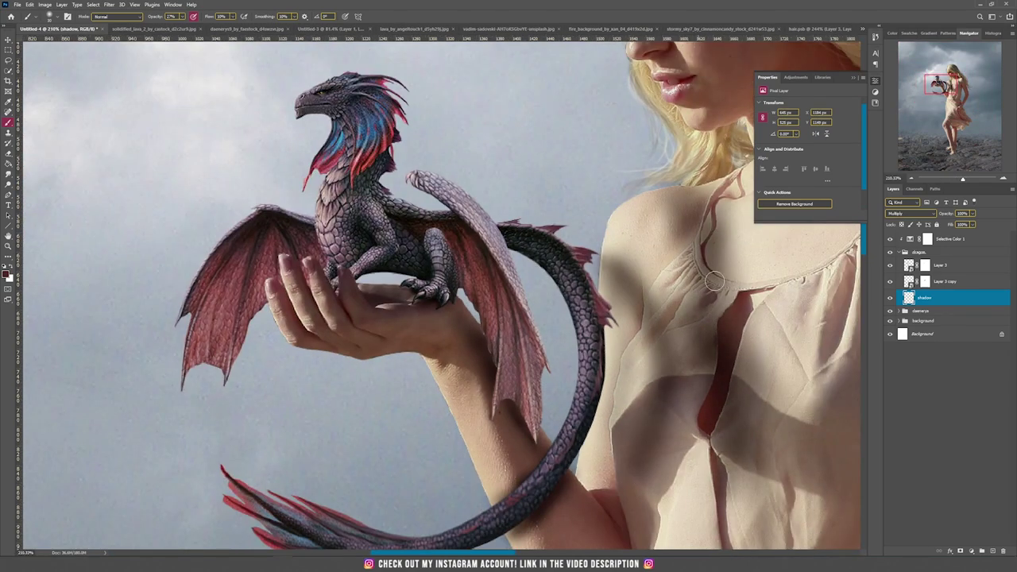
scroll(709, 396, down, 3)
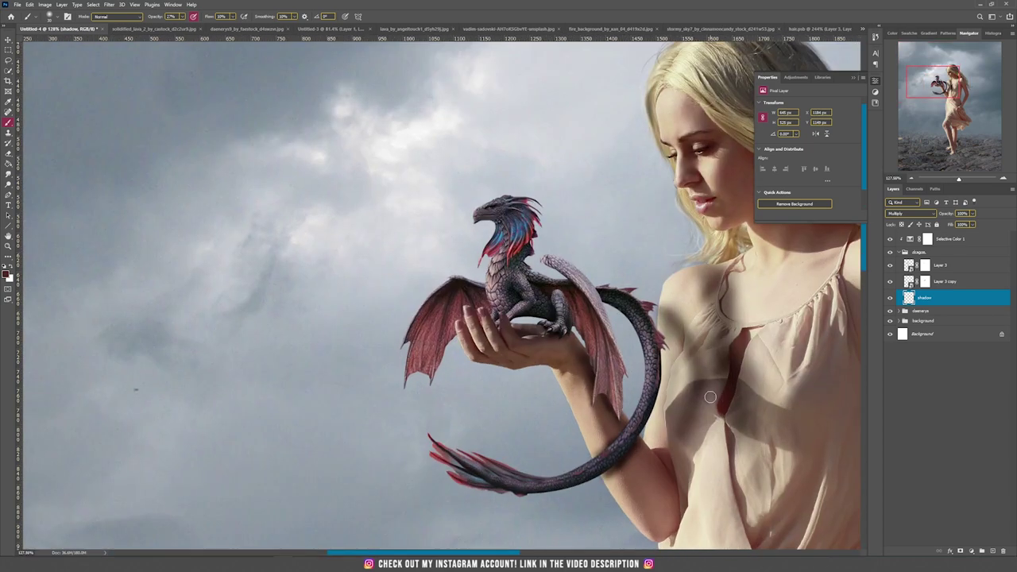
Step: Add a layer mask to the dragon group's shadow layer and make the mask active for editing
click(960, 550)
key(alt+bracketright)
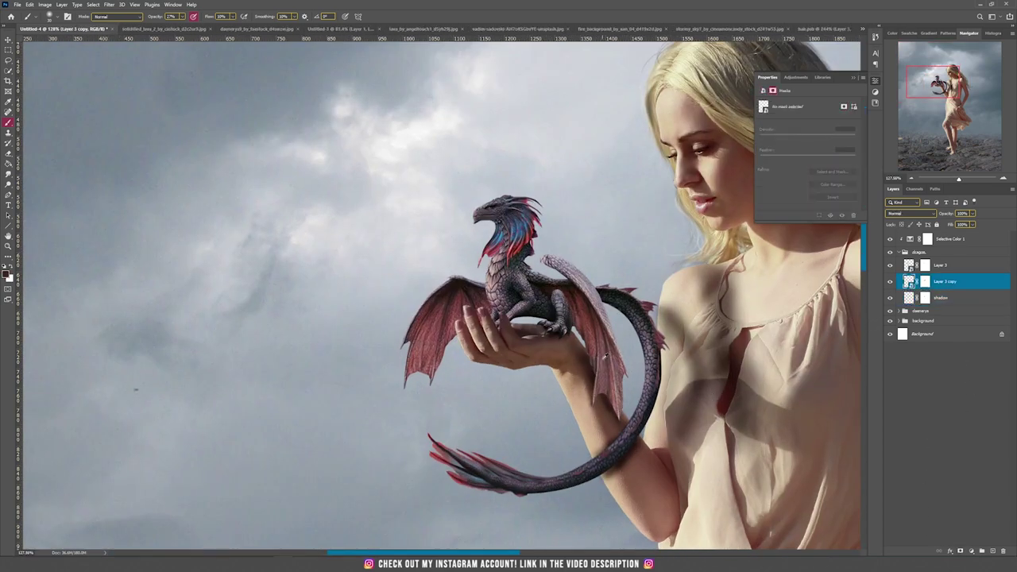
click(944, 294)
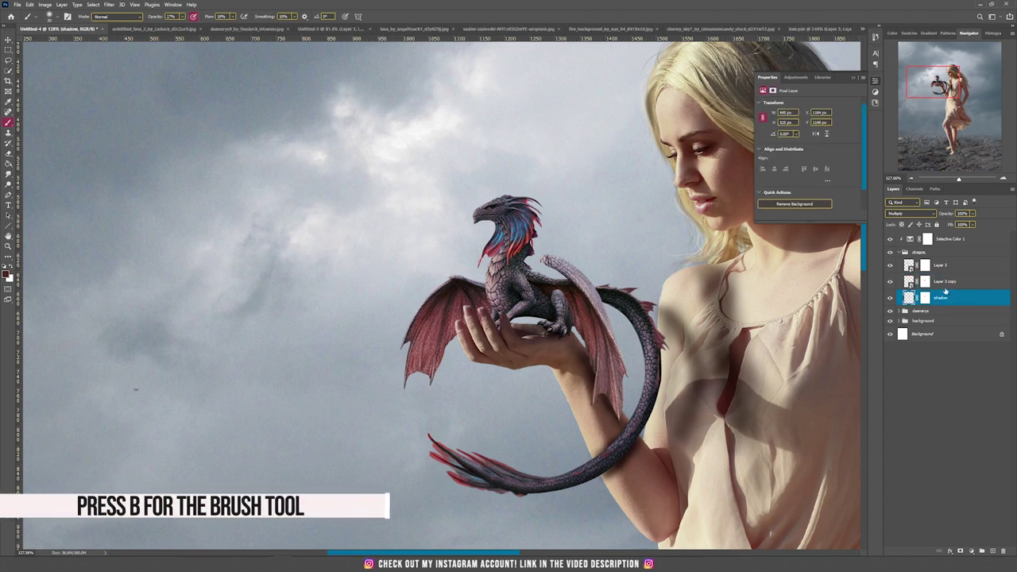
click(924, 298)
Step: Paint black on the shadow layer's mask with a larger brush to soften the shadows on the forearm, shoulder and dress
scroll(620, 362, up, 3)
drag(548, 384, 404, 281)
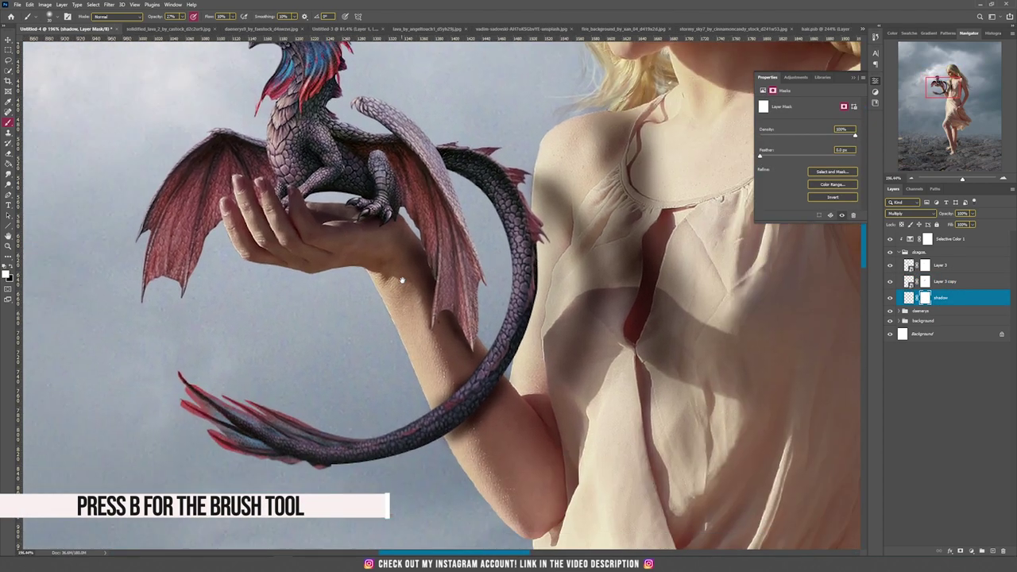
key(bracketright)
key(bracketright)
key(x)
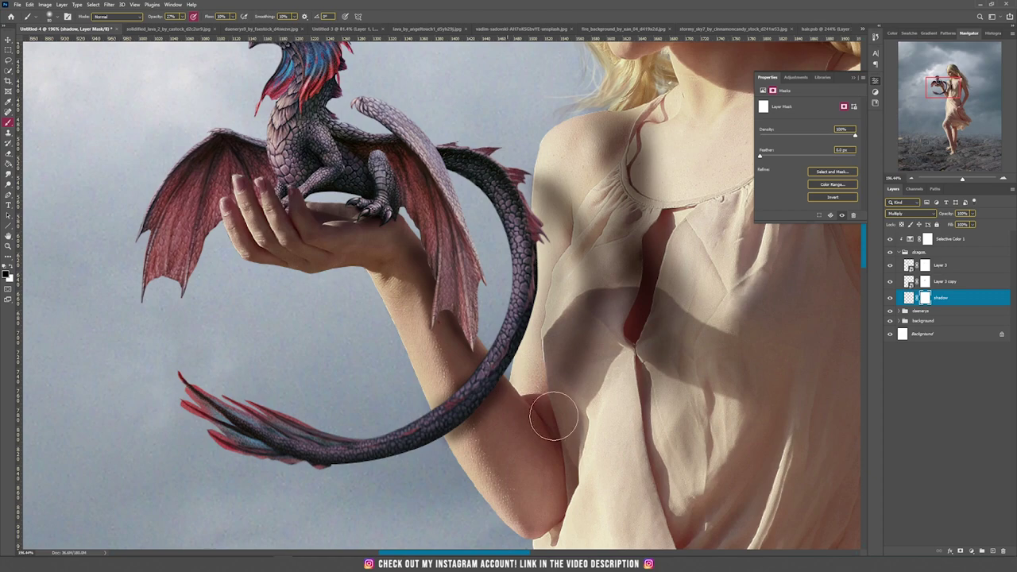
scroll(601, 296, down, 5)
key(v)
scroll(556, 369, up, 6)
key(b)
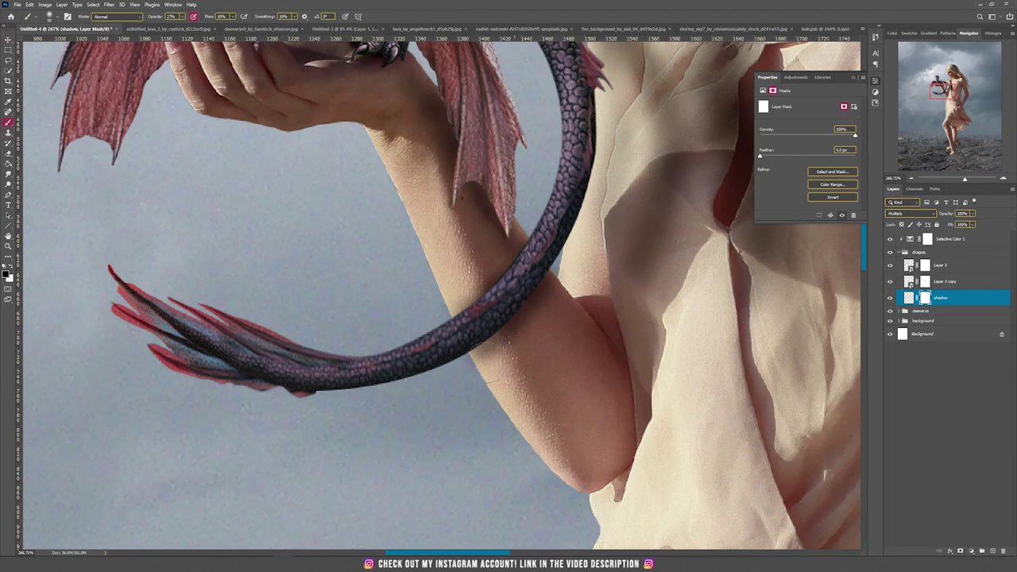
scroll(476, 347, down, 5)
scroll(565, 317, up, 3)
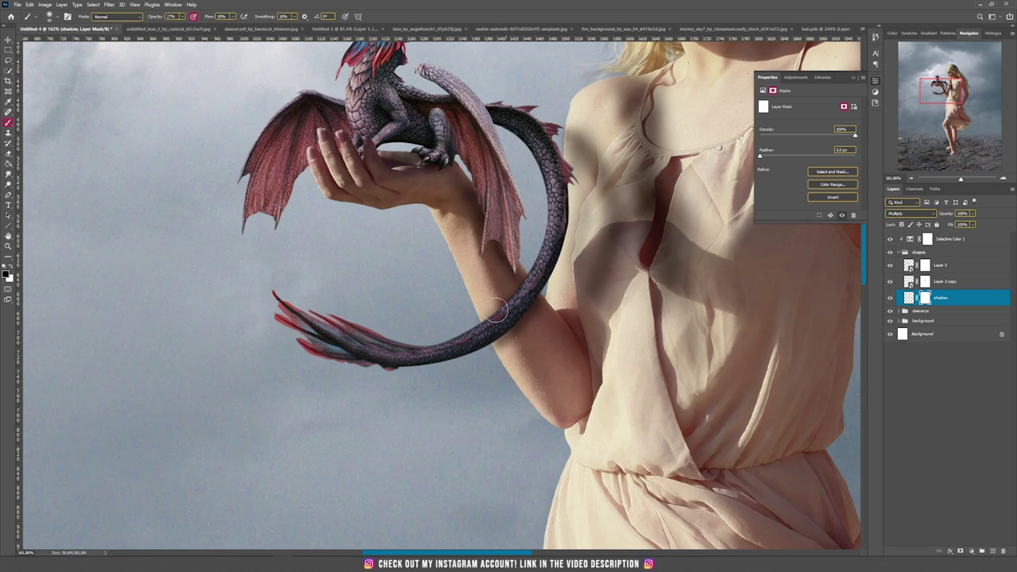
scroll(573, 324, down, 4)
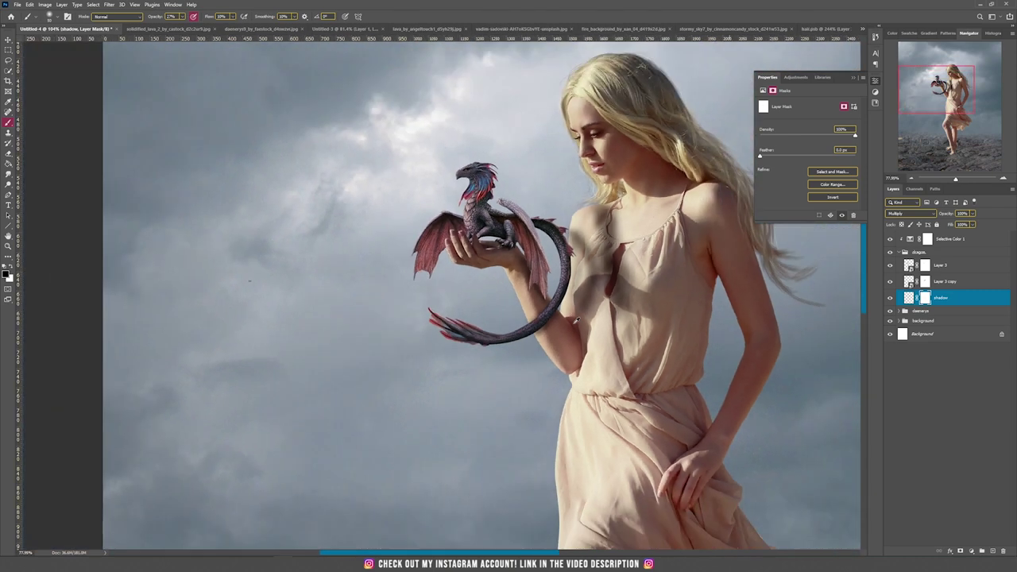
key(v)
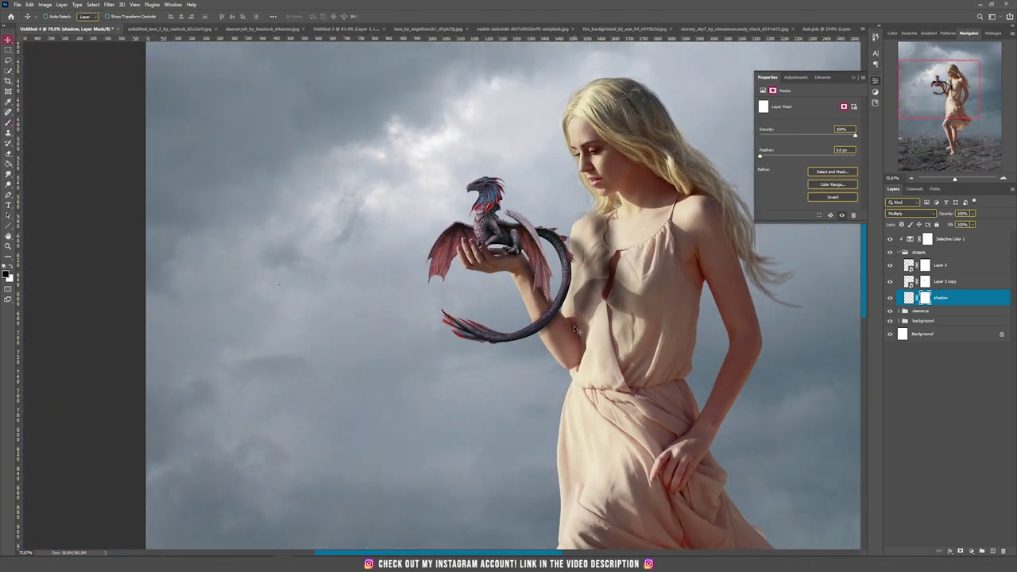
key(b)
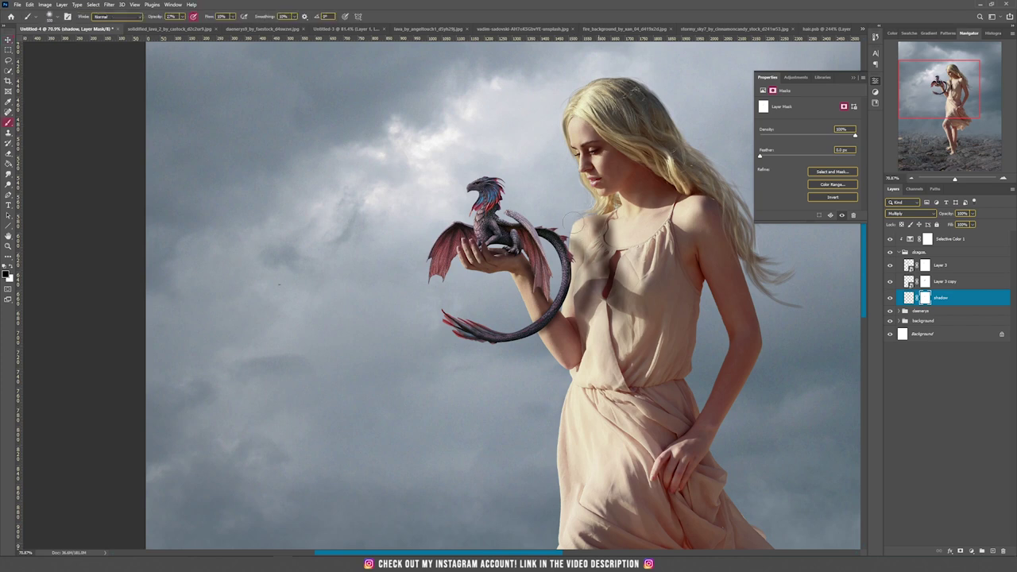
key(v)
scroll(669, 314, down, 3)
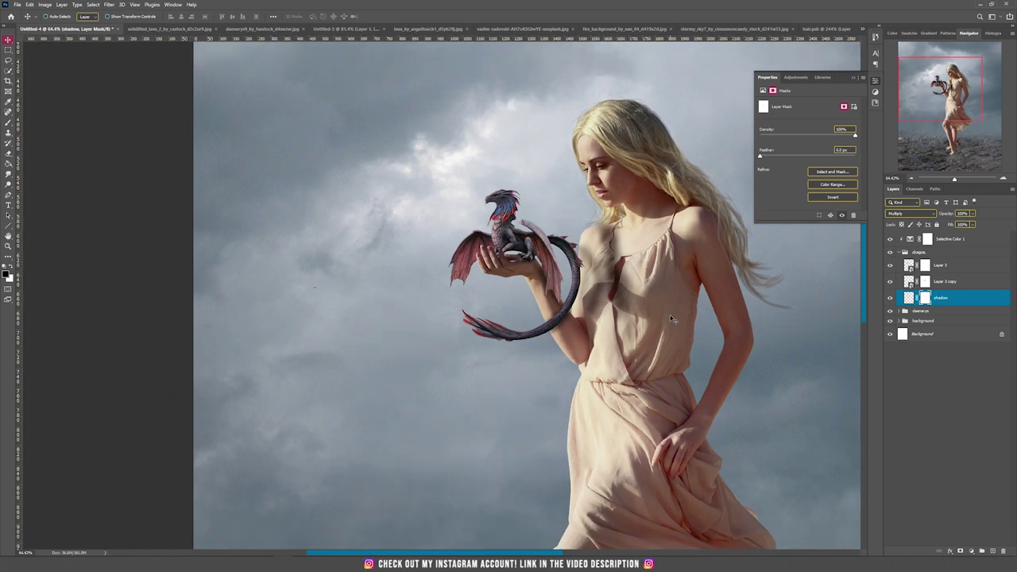
scroll(669, 314, down, 2)
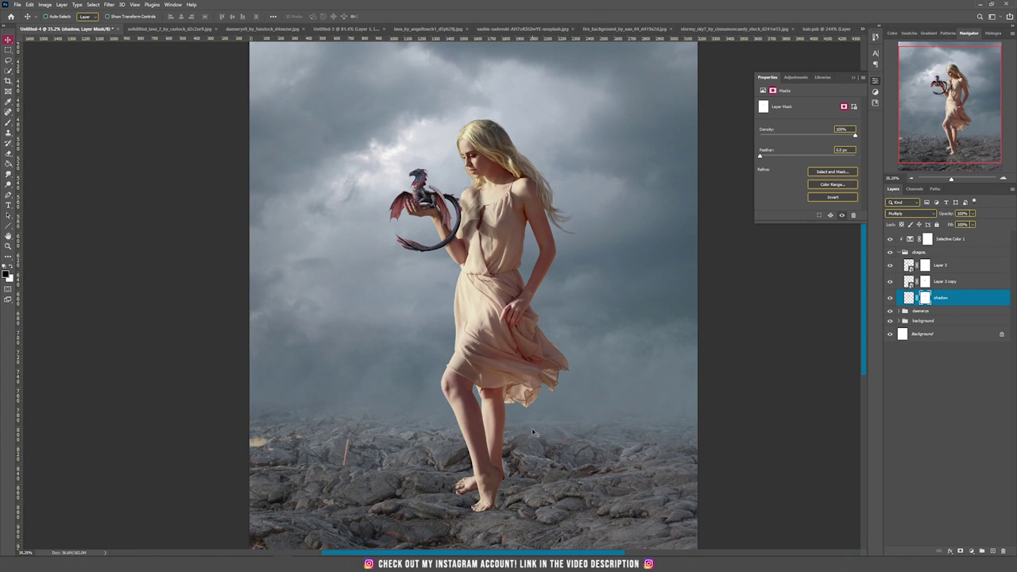
Step: Create a layer named "shadow" beneath the woman's layer in the daenerys group and set it to Multiply
click(898, 252)
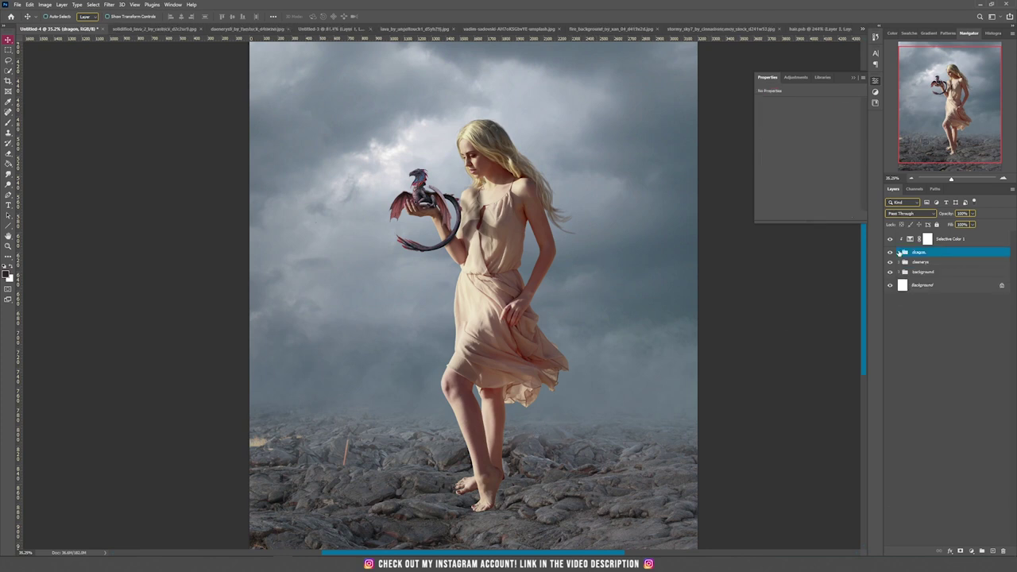
click(898, 262)
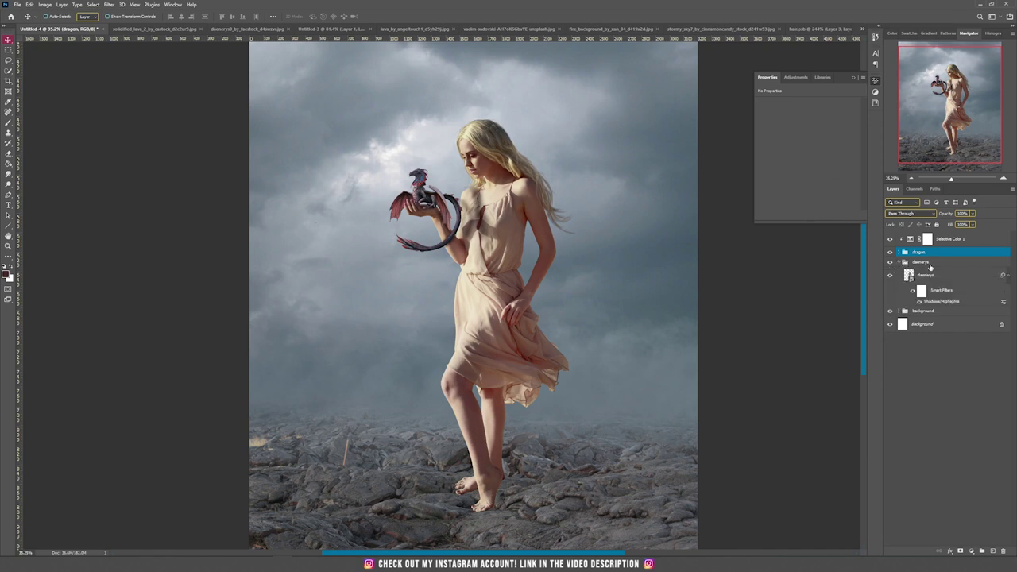
click(934, 276)
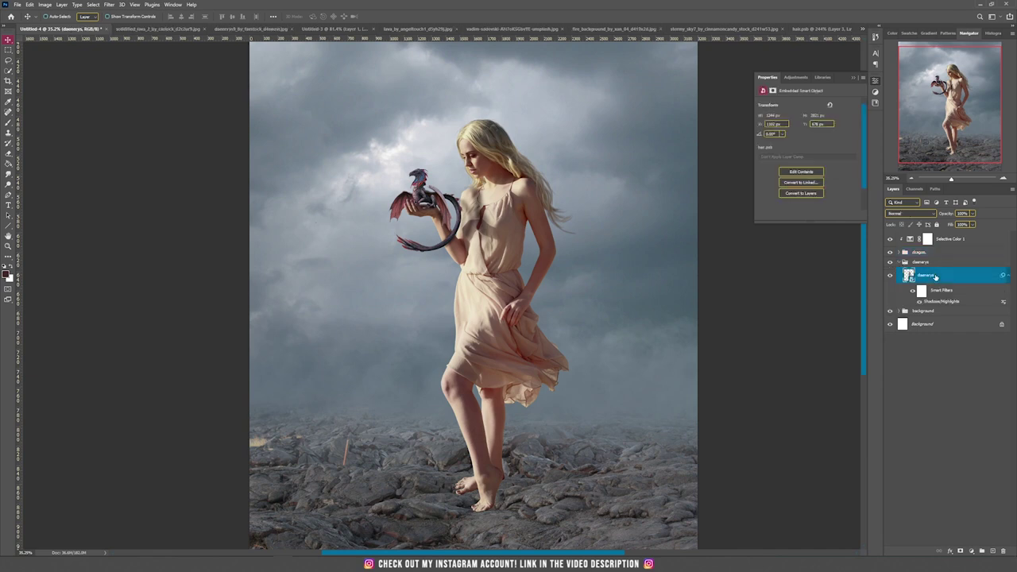
ctrl+click(992, 551)
scroll(445, 461, up, 4)
drag(667, 372, 580, 210)
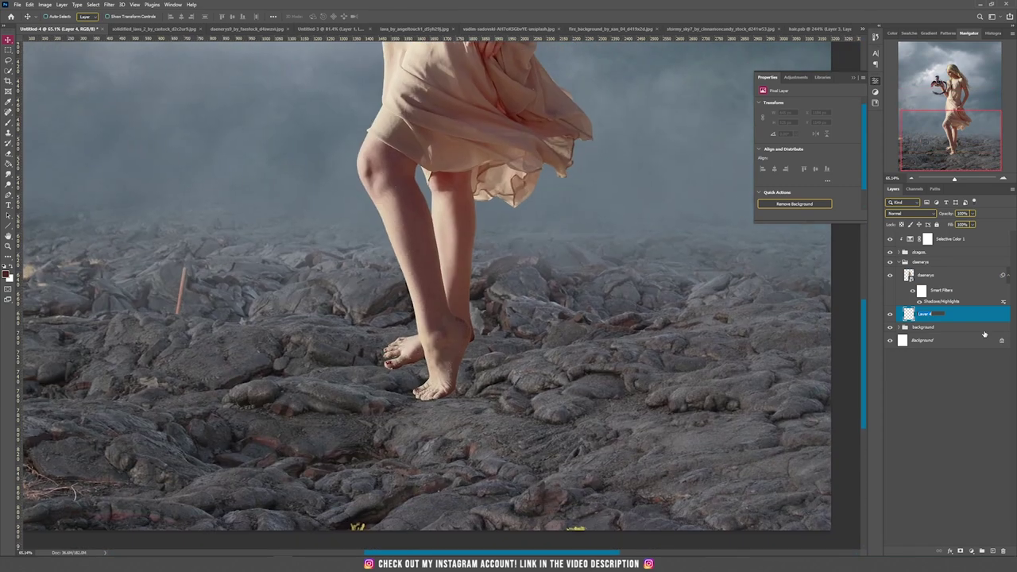
text(shadow)
key(Return)
click(934, 212)
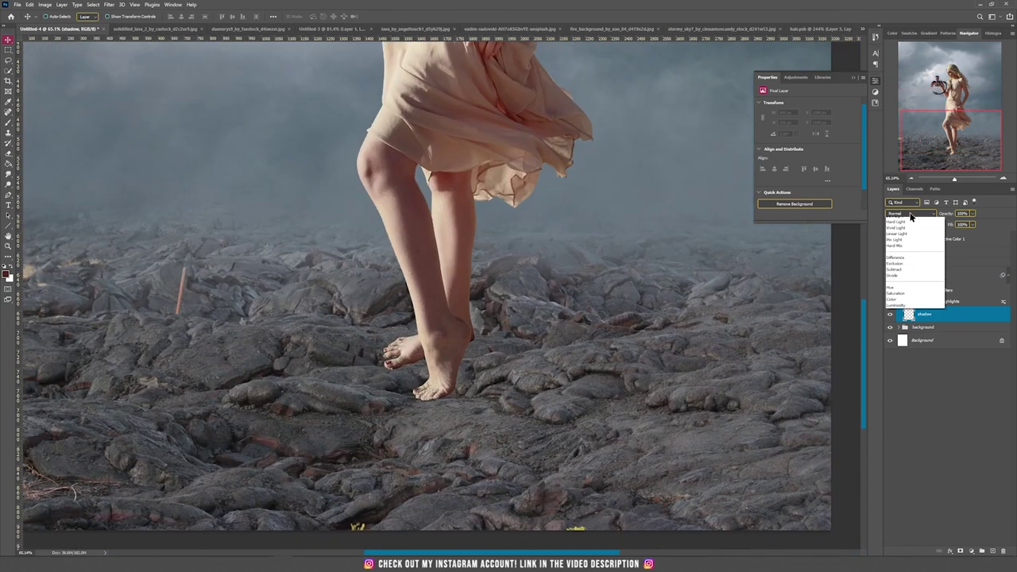
click(900, 247)
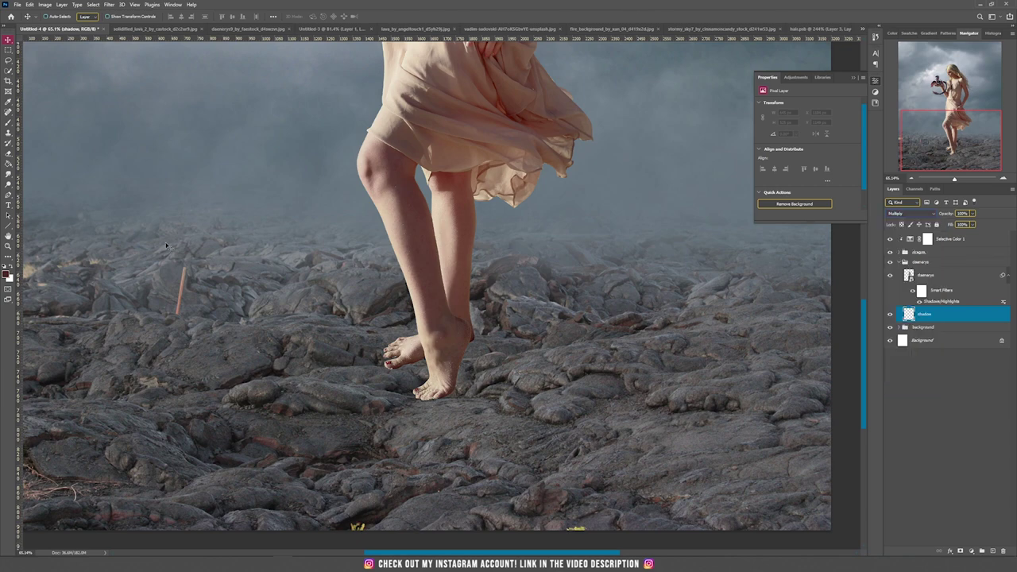
Step: Flatten the soft 175 px brush tip into a wide ellipse and paint an initial shadow beneath the front foot's toes
key(b)
scroll(477, 374, up, 3)
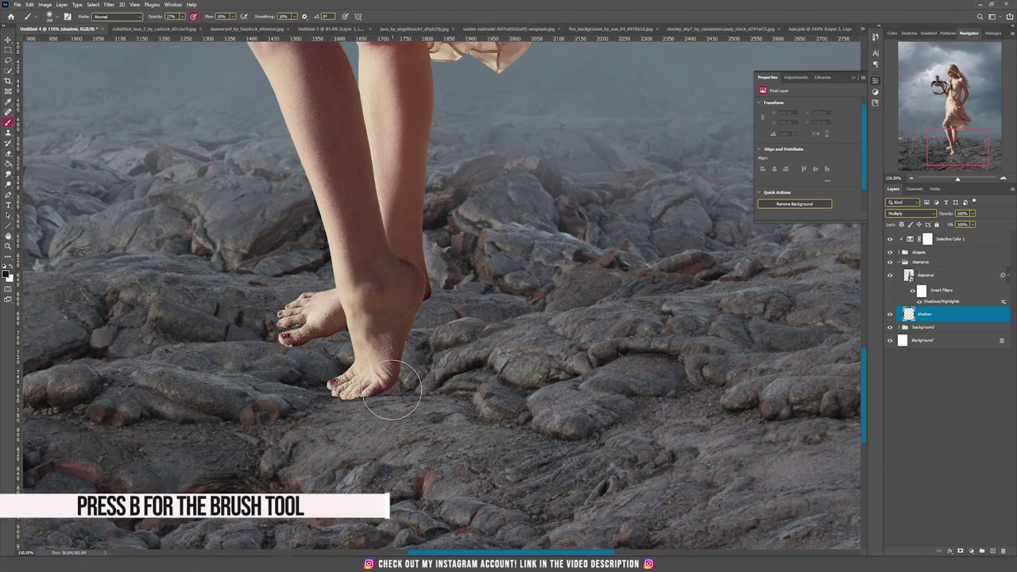
right_click(457, 395)
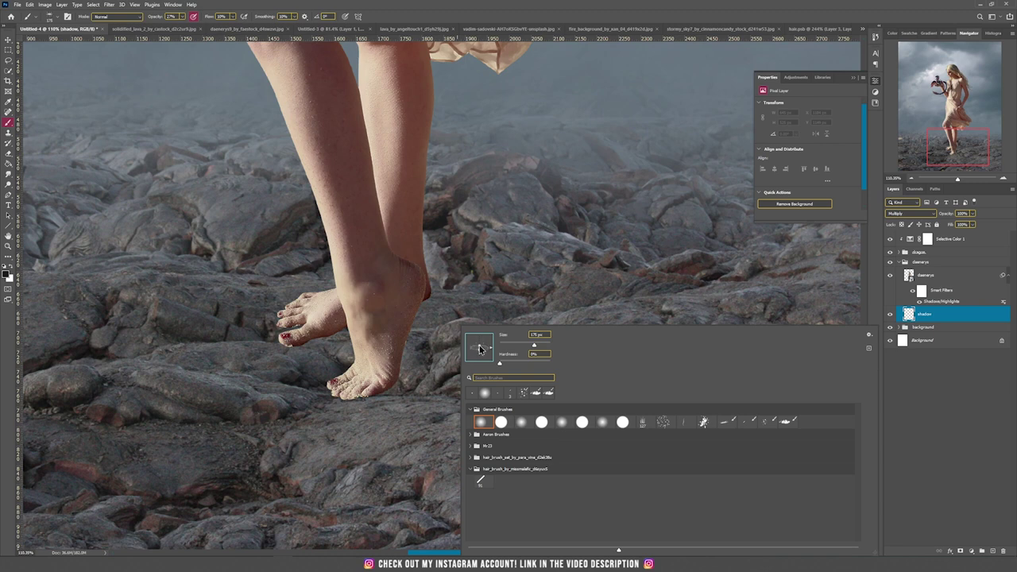
drag(360, 398, 354, 397)
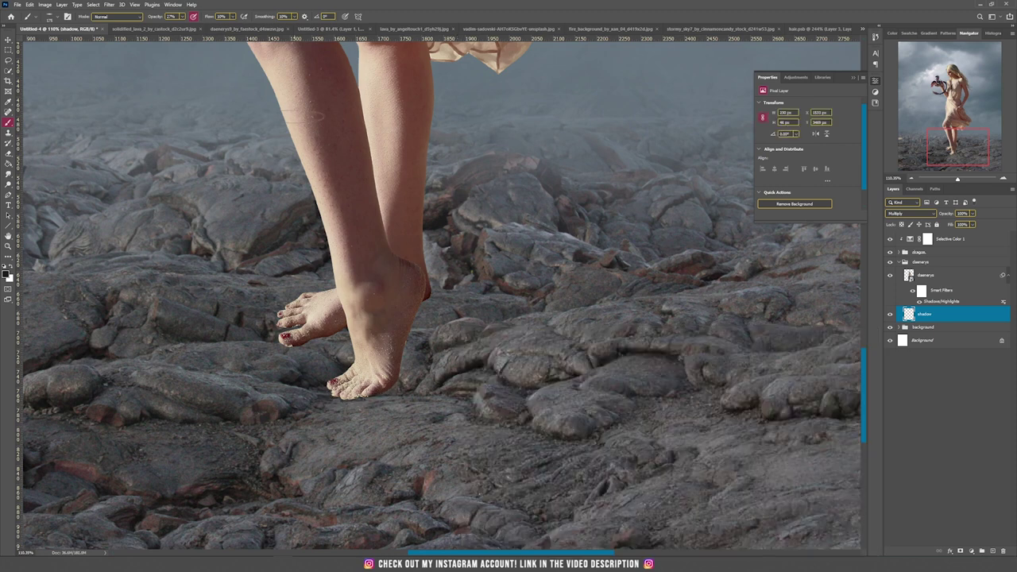
Step: Set the brush to 100% opacity and 4% flow and paint ground shadows beneath both feet and behind the heel
drag(183, 18, 240, 4)
click(233, 17)
click(255, 3)
mouse_move(378, 398)
mouse_down()
mouse_move(357, 400)
mouse_move(440, 387)
mouse_move(398, 391)
mouse_move(431, 393)
mouse_up()
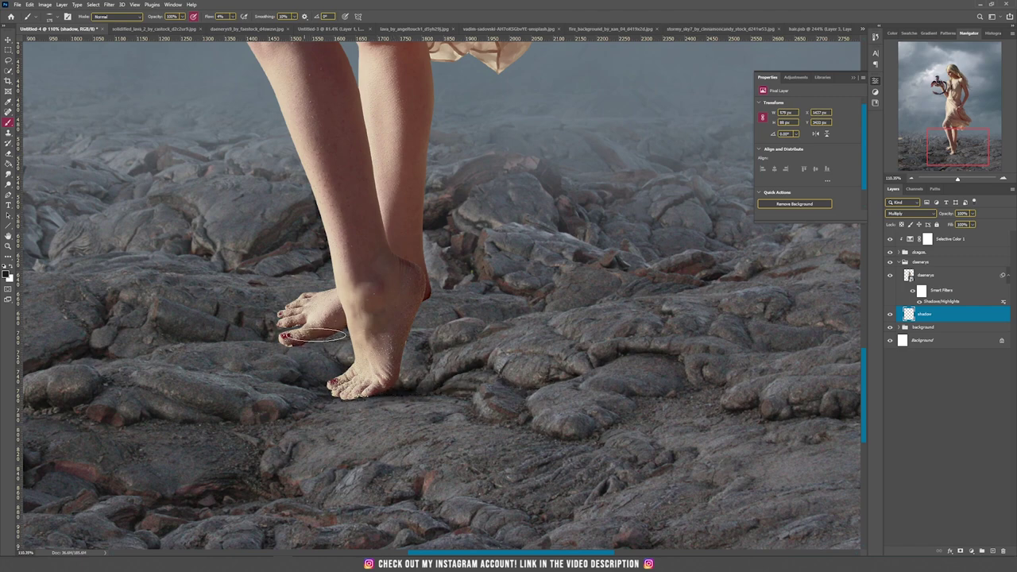
mouse_move(342, 327)
mouse_down()
mouse_move(352, 320)
mouse_move(296, 327)
mouse_up()
drag(430, 290, 419, 297)
key(bracketleft)
key(bracketleft)
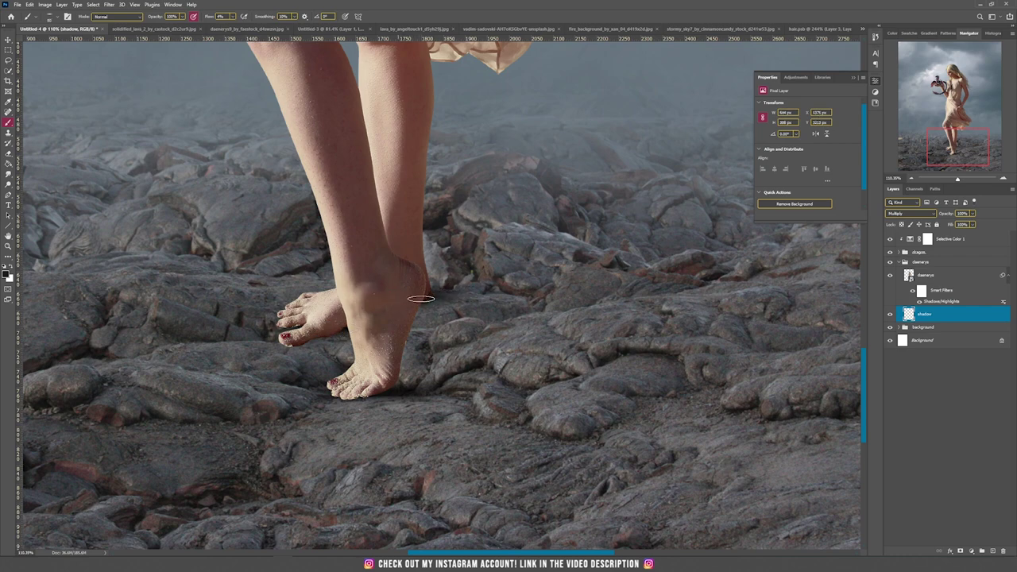
drag(329, 336, 370, 325)
drag(387, 400, 482, 381)
Step: Refine the contact shadows around the toes and soles with a smaller brush, and broaden them with a larger one
scroll(265, 340, up, 10)
key(bracketleft)
key(bracketleft)
key(bracketleft)
key(bracketleft)
key(bracketleft)
key(bracketleft)
key(bracketleft)
mouse_move(334, 341)
mouse_down()
mouse_move(284, 342)
mouse_move(507, 314)
mouse_up()
drag(337, 308, 317, 308)
key(bracketright)
key(bracketright)
key(bracketright)
key(bracketright)
key(bracketright)
key(bracketright)
key(bracketright)
key(bracketright)
key(bracketright)
drag(392, 502, 372, 505)
scroll(493, 480, down, 10)
key(v)
scroll(468, 456, down, 2)
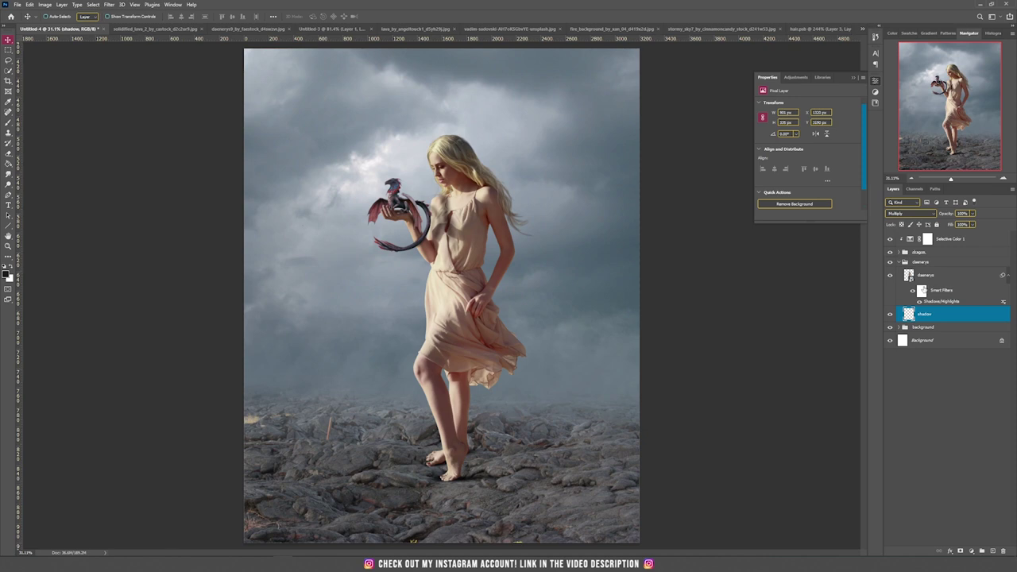
Step: Create a new layer above the feet shadow, load the woman's outline as a selection, fill it with black and deselect
click(992, 551)
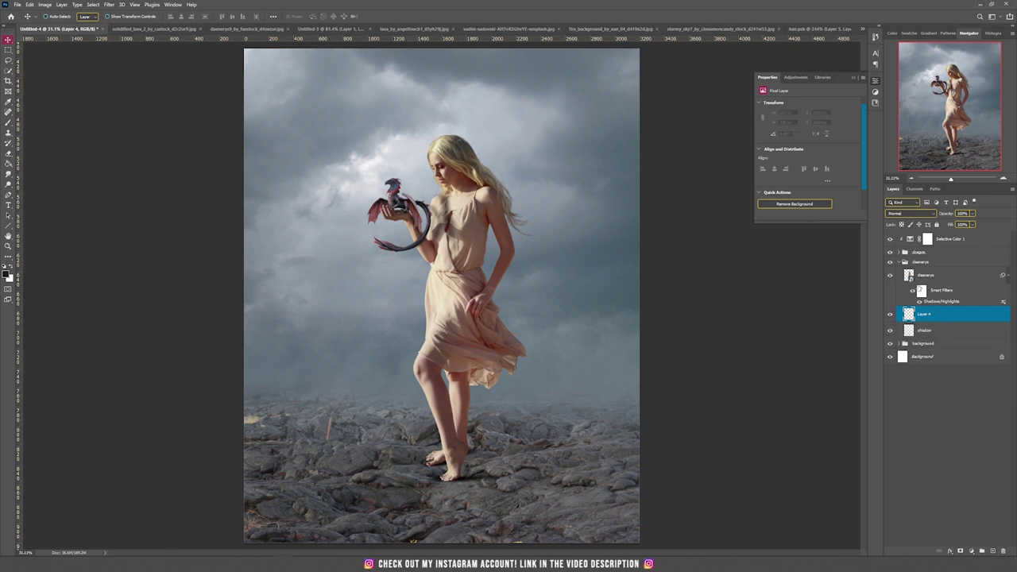
ctrl+click(909, 276)
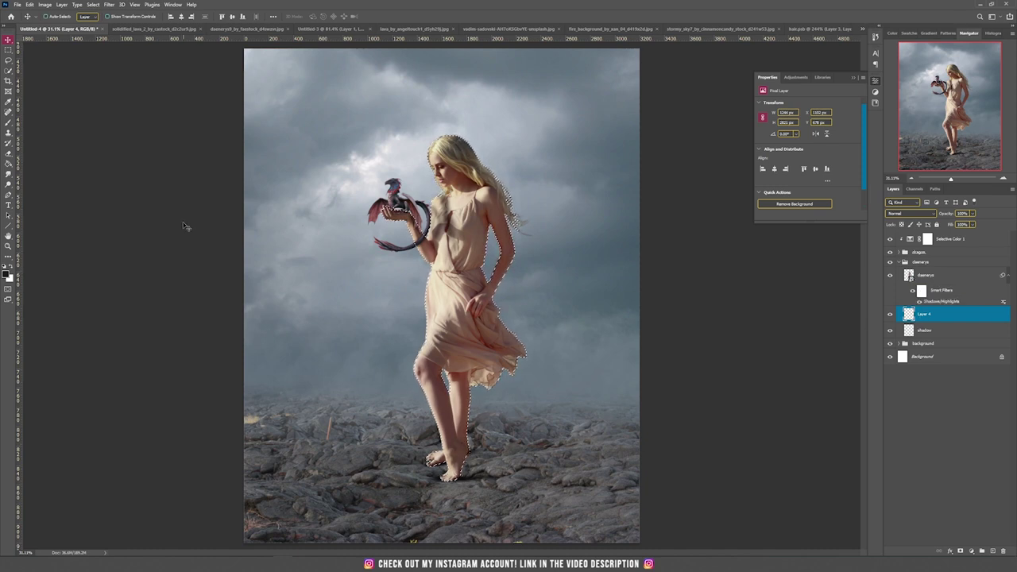
click(9, 163)
click(32, 175)
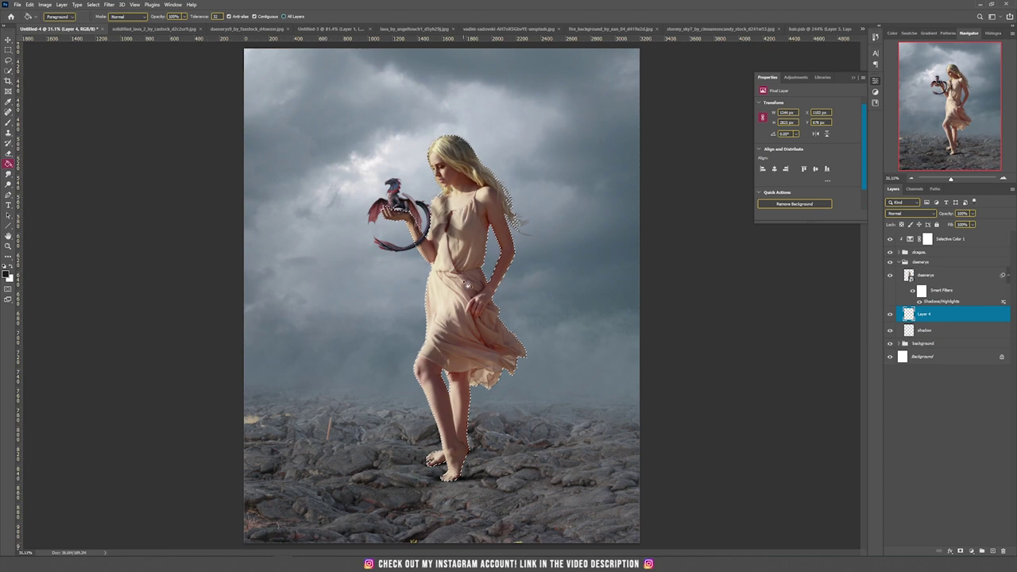
click(465, 284)
key(ctrl+d)
key(v)
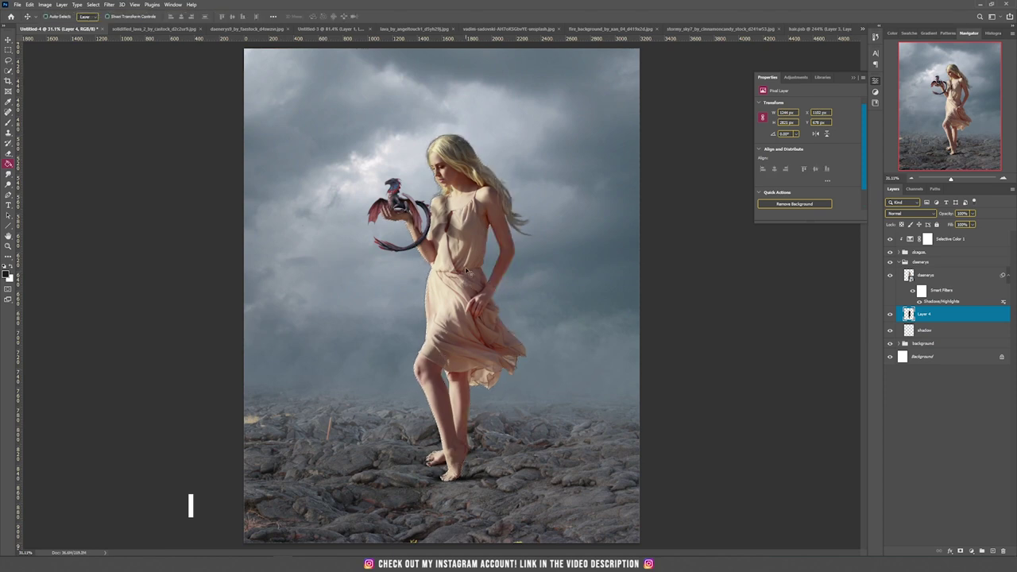
Step: Flip the black silhouette of the woman vertically and move it below her feet on the rocky ground
key(ctrl+t)
drag(466, 268, 527, 262)
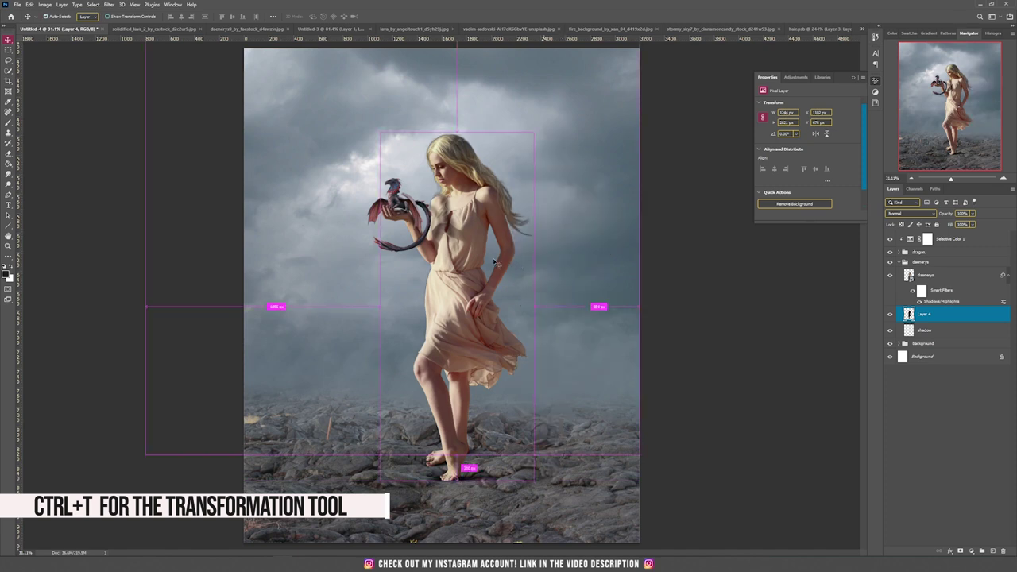
right_click(474, 234)
click(509, 375)
key(Escape)
drag(475, 336, 487, 405)
key(f)
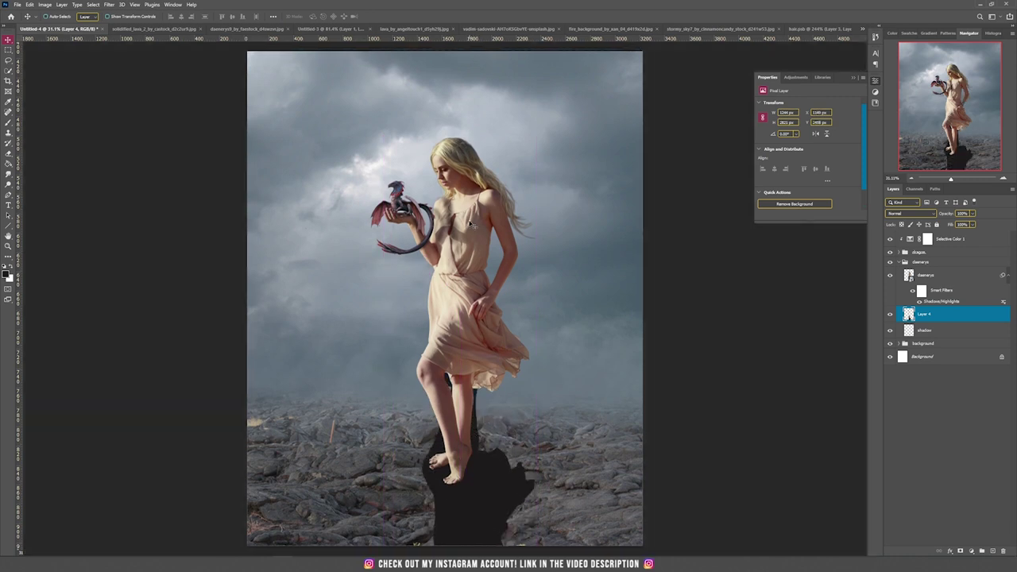
drag(475, 350, 429, 141)
drag(506, 243, 465, 396)
scroll(453, 328, down, 3)
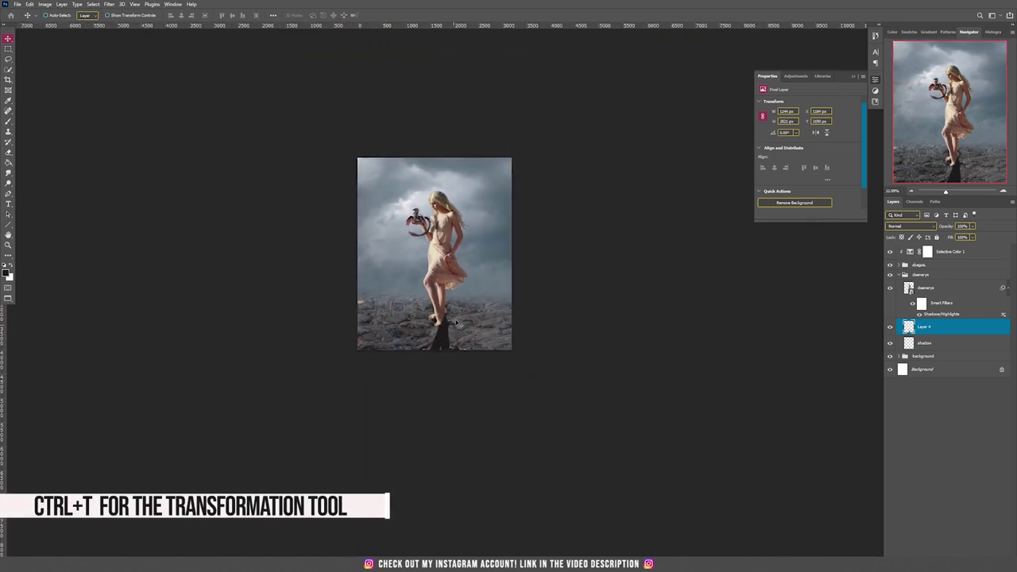
Step: Distort the flipped silhouette so it stretches diagonally from her front foot across the ground to the lower right as a cast shadow
key(ctrl+t)
drag(477, 449, 649, 409)
drag(413, 449, 515, 429)
drag(652, 414, 722, 365)
drag(517, 431, 620, 469)
scroll(502, 346, up, 3)
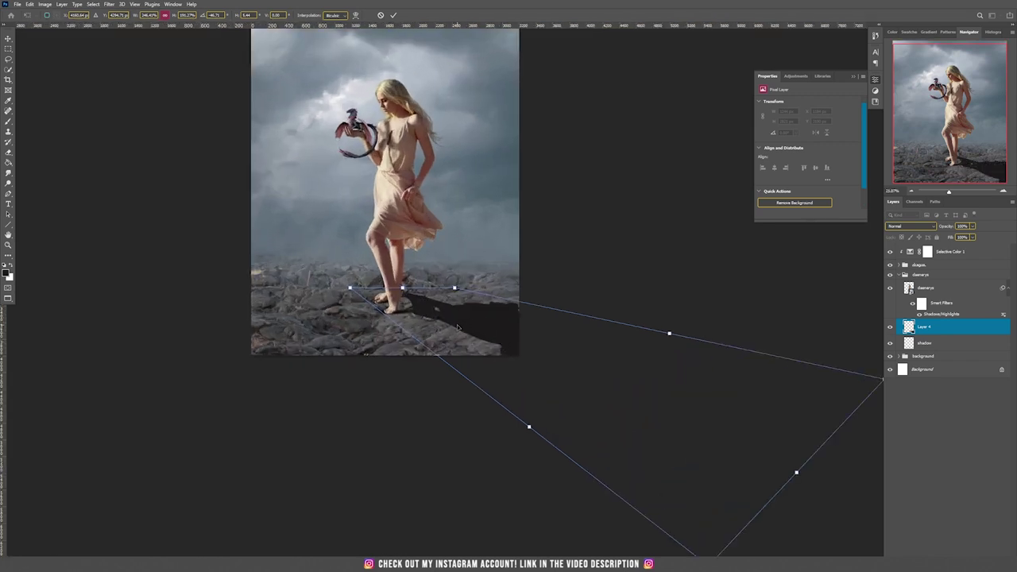
mouse_move(456, 329)
mouse_down()
mouse_move(443, 325)
mouse_move(453, 323)
mouse_up()
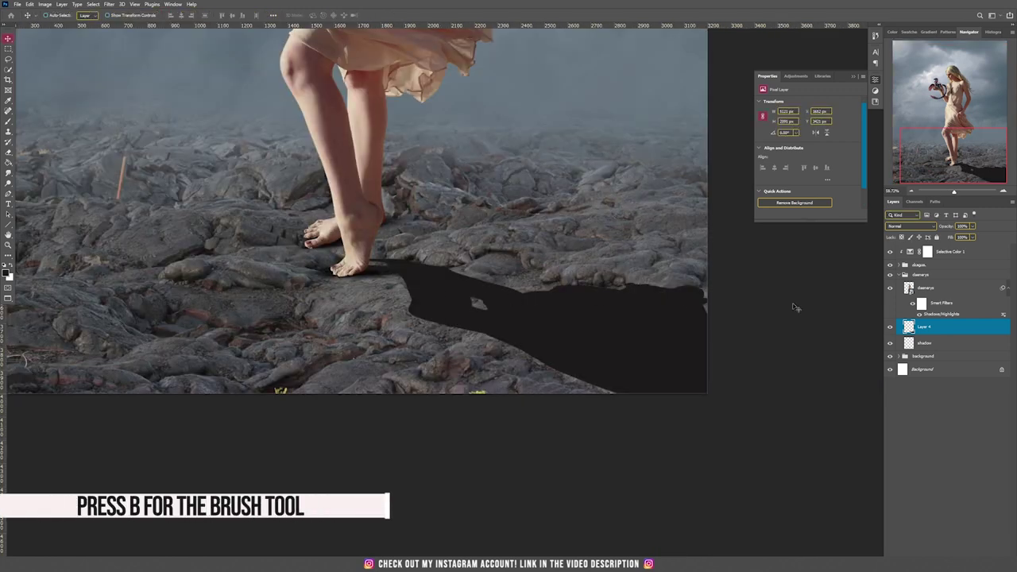
Step: Paint the gap between the heel and the cast shadow black with a hard round brush at 100% flow
key(b)
right_click(164, 191)
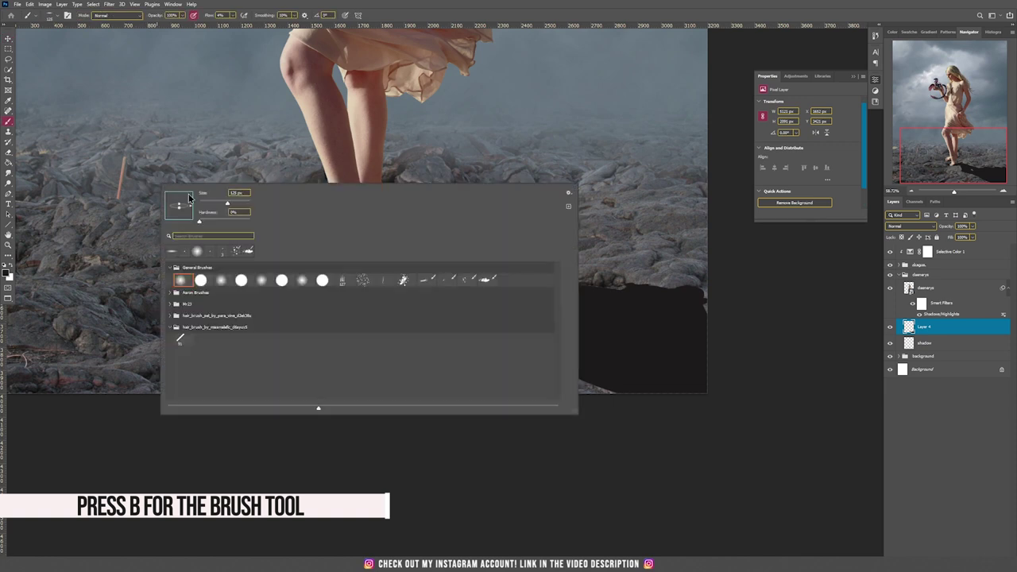
click(201, 280)
click(233, 16)
drag(234, 24, 313, 5)
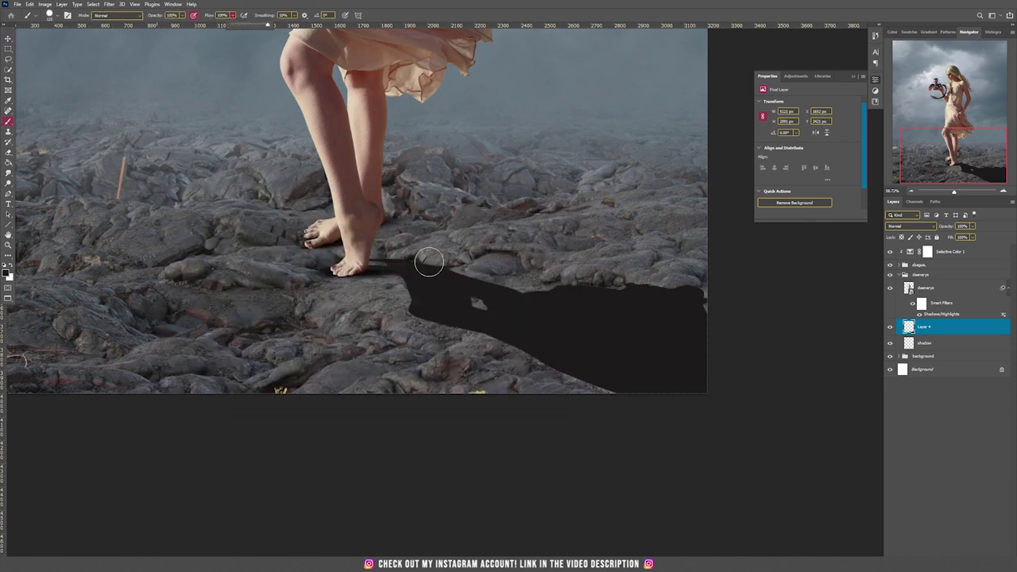
scroll(421, 262, up, 2)
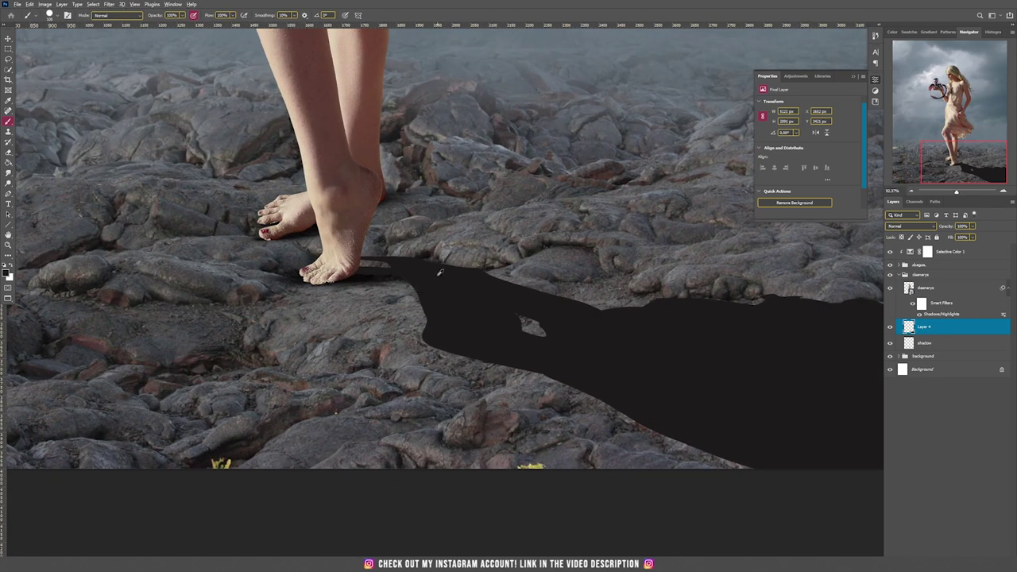
mouse_move(394, 268)
mouse_down()
mouse_move(356, 263)
mouse_move(415, 266)
mouse_move(400, 260)
mouse_move(386, 218)
mouse_move(418, 253)
mouse_move(370, 231)
mouse_up()
scroll(370, 222, down, 8)
scroll(370, 222, up, 6)
Step: Erase the excess black around the front foot with a small eraser
key(e)
right_click(370, 222)
click(363, 231)
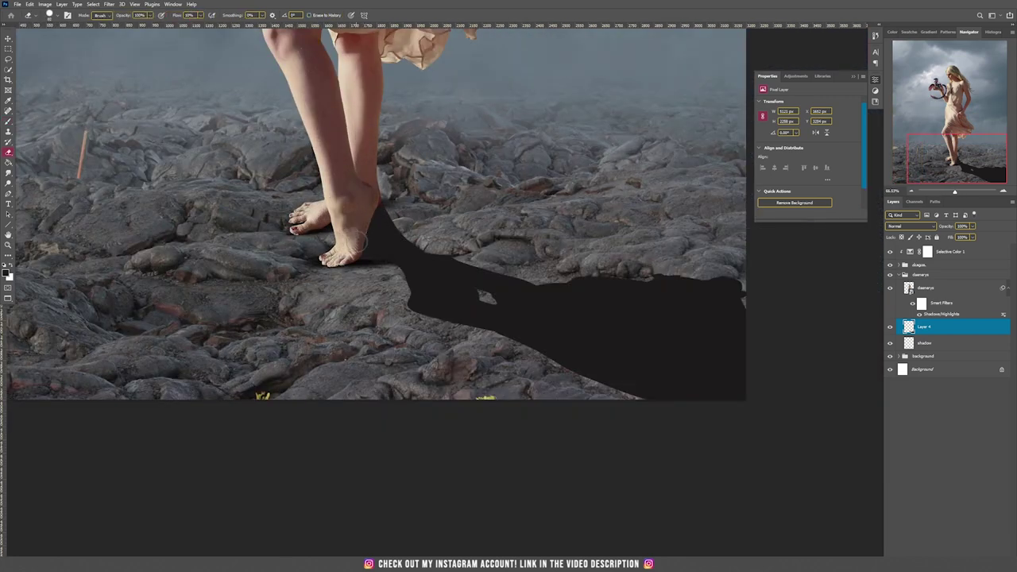
scroll(341, 234, down, 5)
Step: Set the cast shadow layer to Multiply and lower its opacity to about 22%
key(v)
click(927, 229)
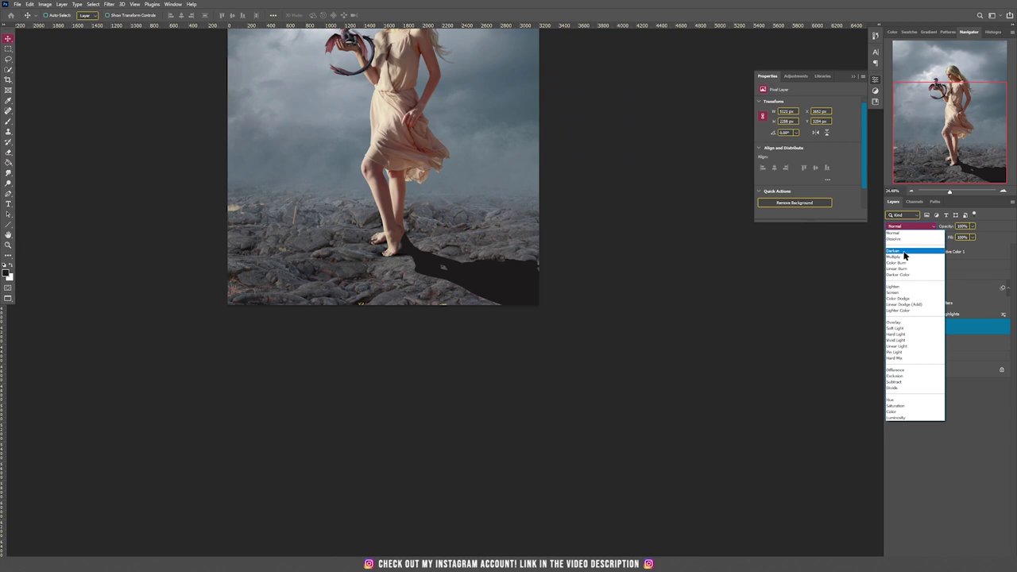
click(903, 248)
drag(975, 230, 941, 240)
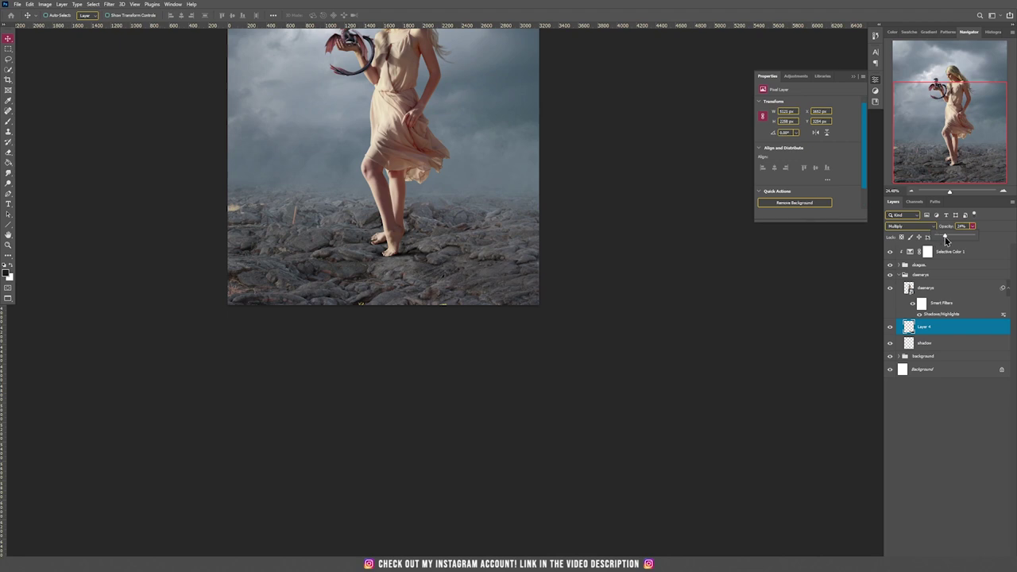
drag(948, 240, 944, 238)
Step: Convert the cast shadow layer to a smart object and soften it with a small-radius Gaussian Blur
right_click(969, 334)
click(944, 105)
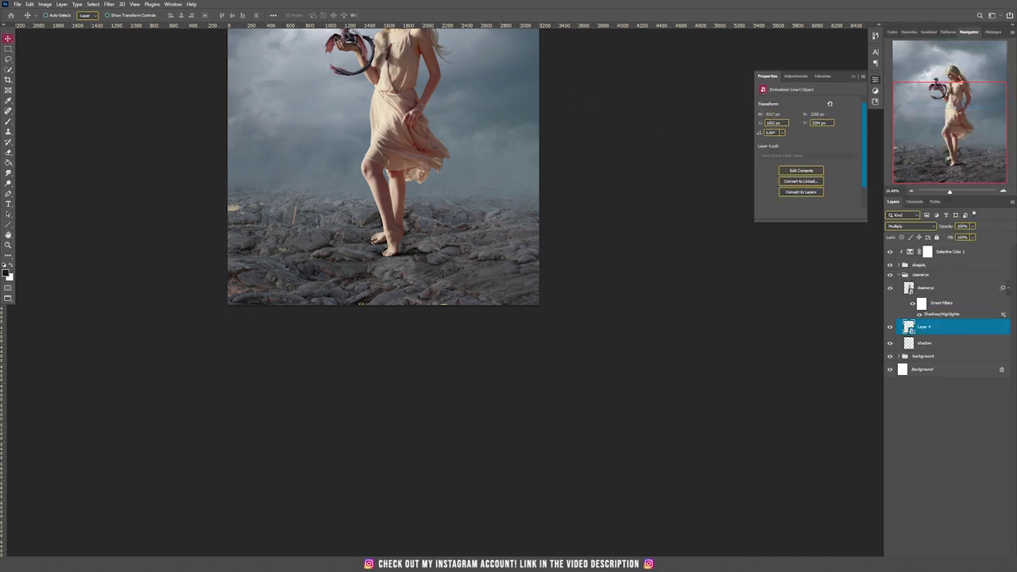
click(122, 4)
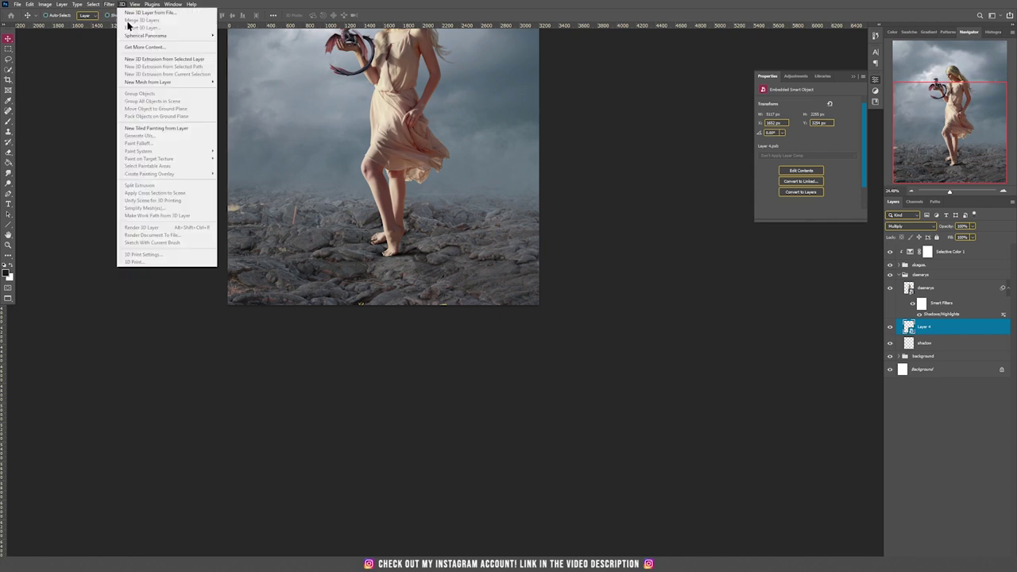
mouse_move(141, 109)
click(248, 136)
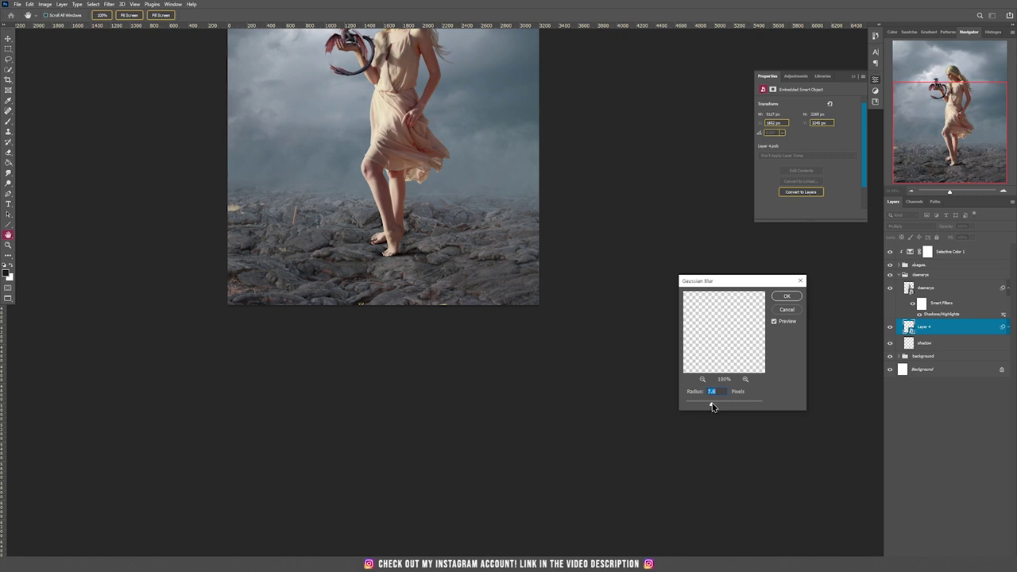
drag(710, 407, 708, 407)
click(787, 296)
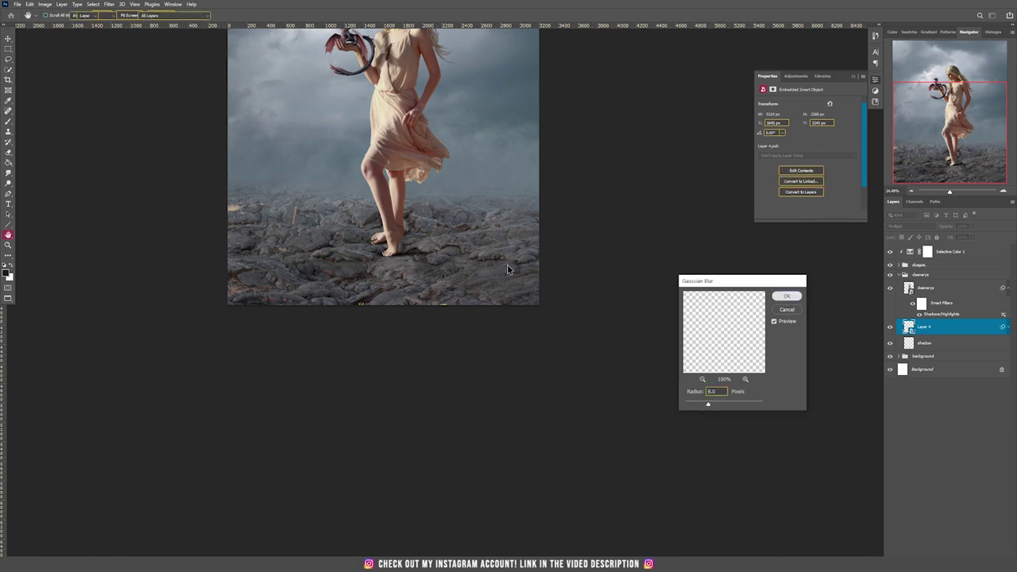
key(v)
scroll(477, 257, down, 3)
scroll(482, 258, up, 4)
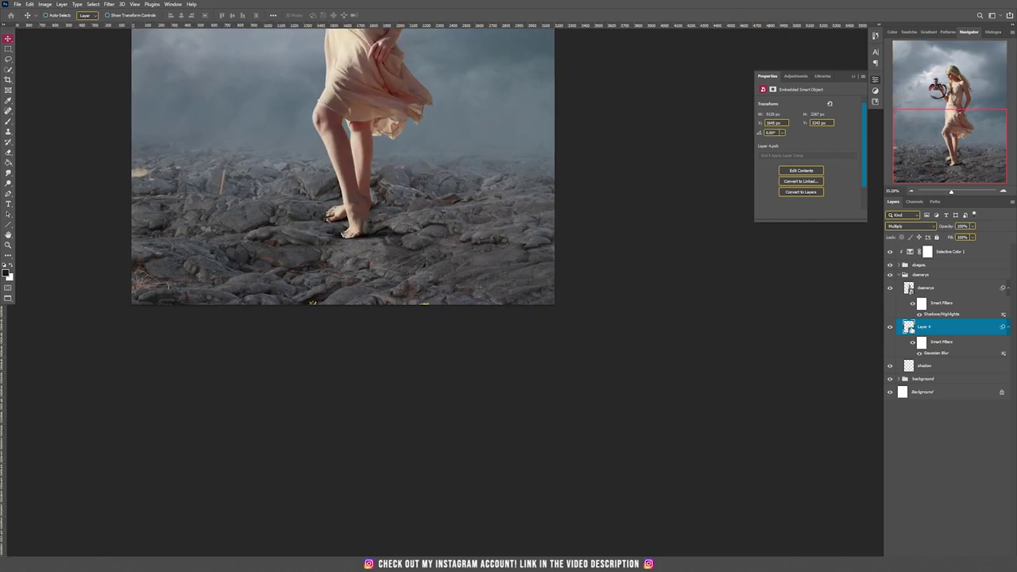
Step: Open the cast shadow's smart object contents, raise the layer opacity to 32%, then save and close the document
double_click(909, 328)
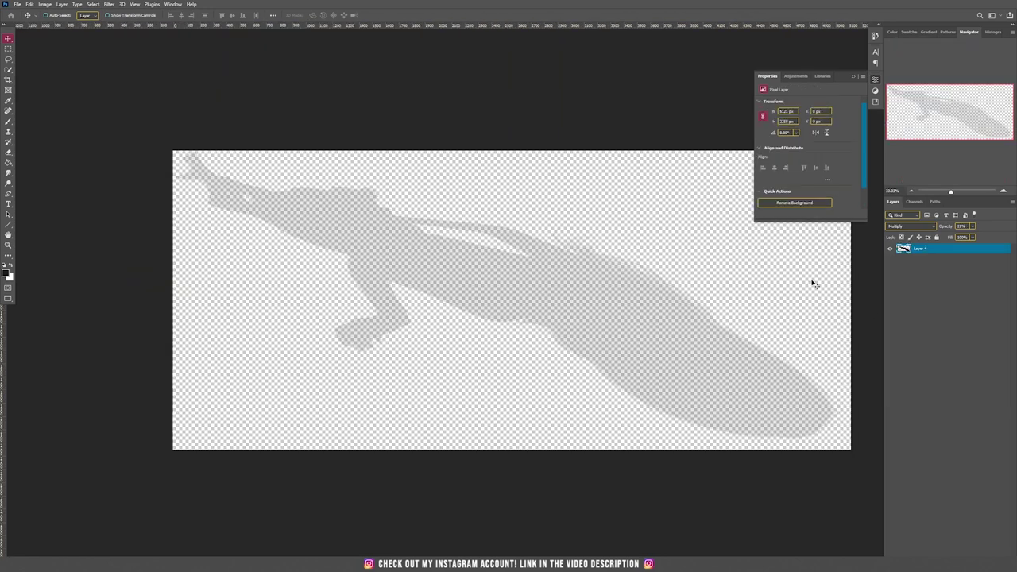
click(974, 236)
drag(976, 239, 978, 236)
key(ctrl+s)
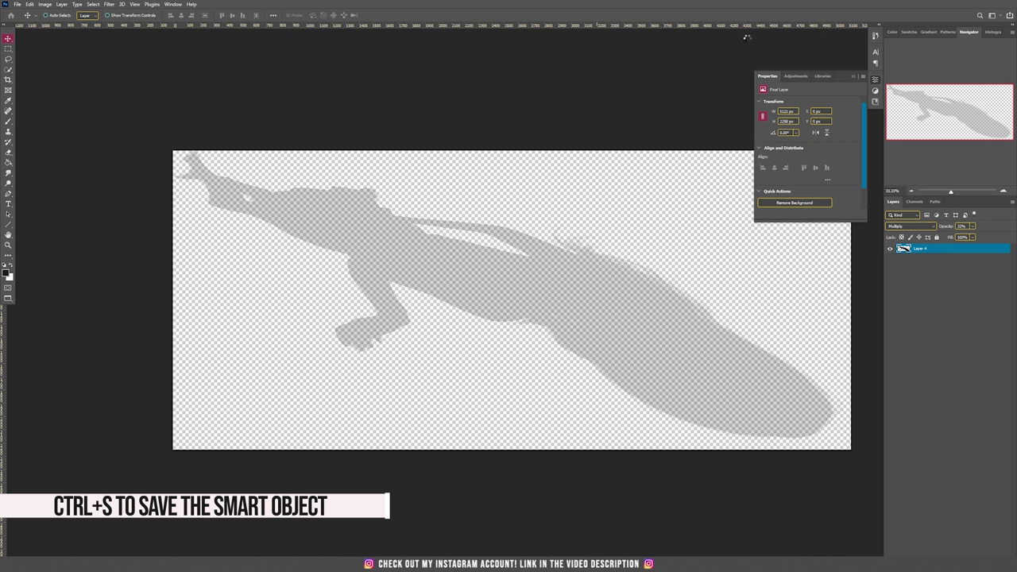
key(f)
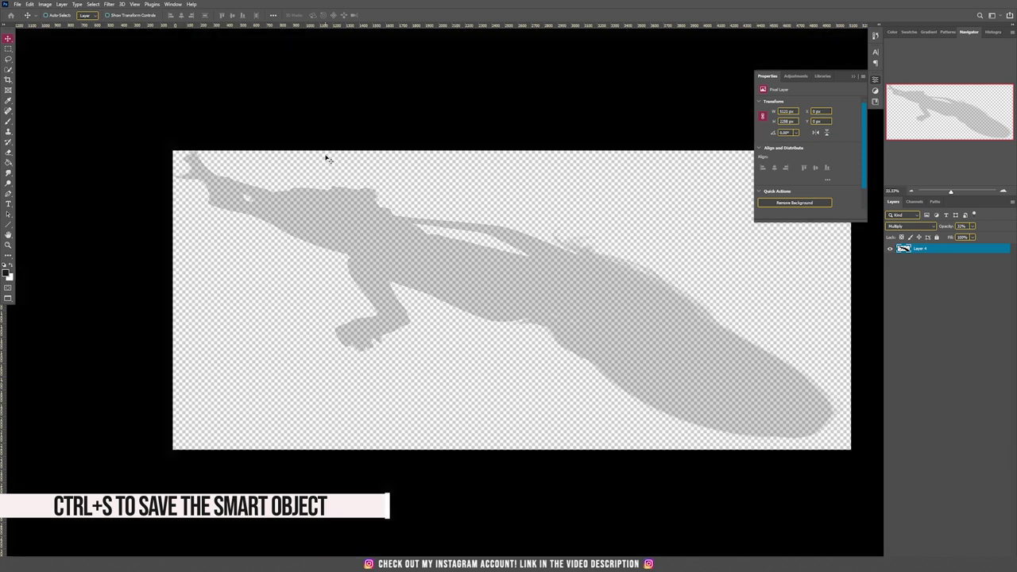
key(f)
key(ctrl+s)
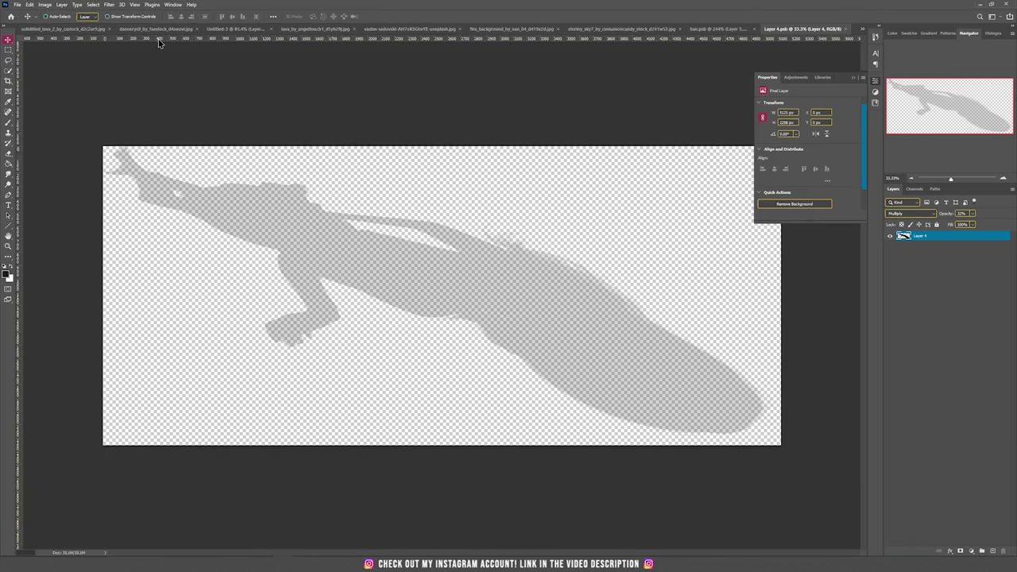
key(ctrl+w)
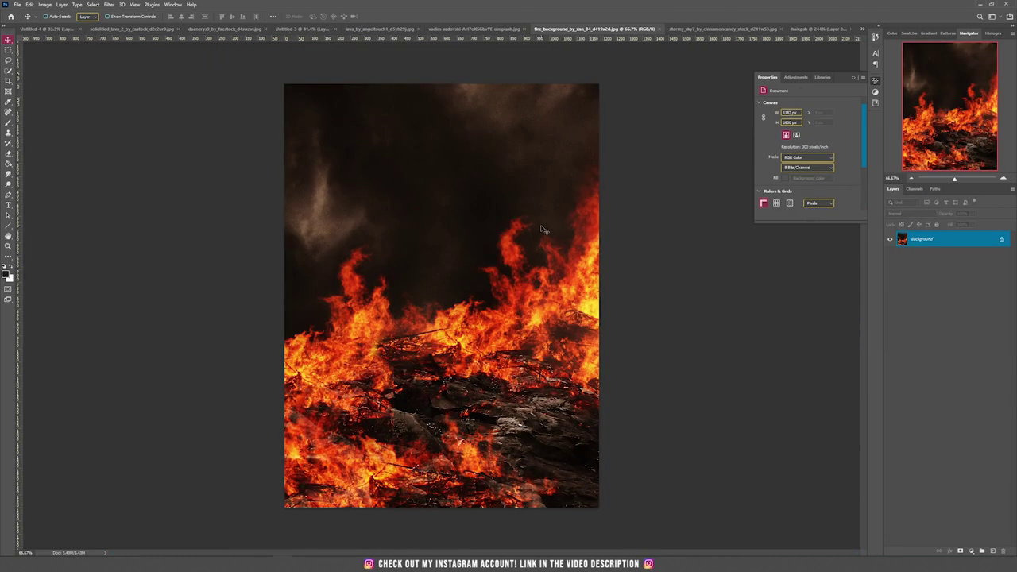
Step: Bring the fire background image into the composite, place it above the fog layer in the background group and enlarge it to canvas width
drag(543, 230, 1000, 342)
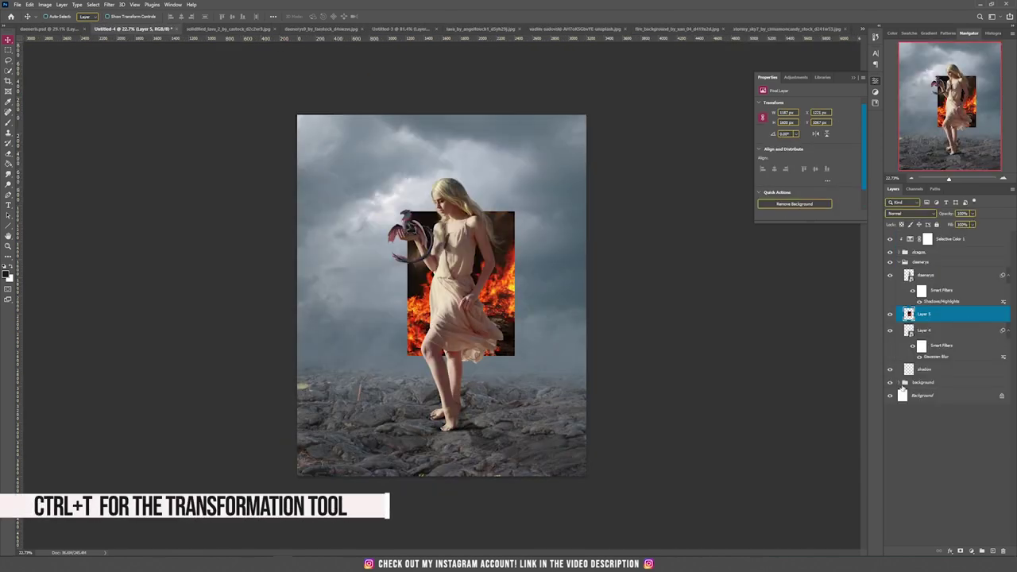
click(904, 382)
drag(957, 316, 929, 381)
key(ctrl+t)
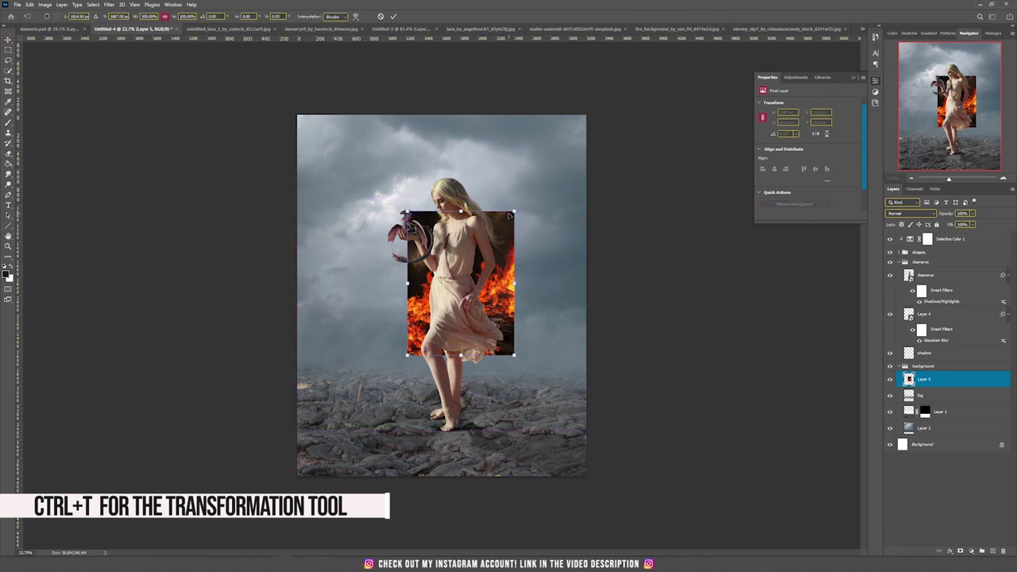
drag(514, 212, 619, 68)
drag(463, 236, 459, 133)
key(Return)
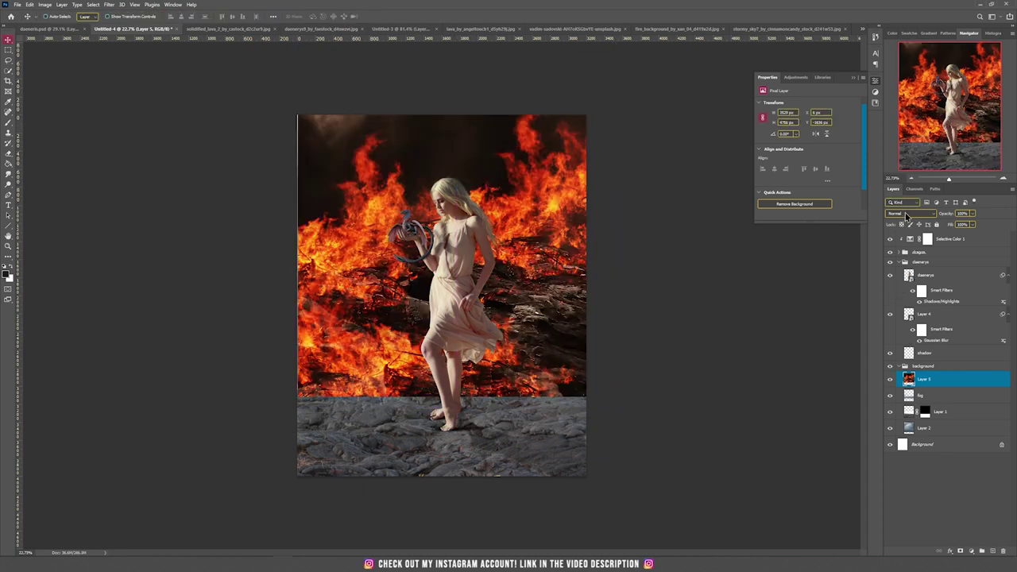
Step: Set the fire layer's blend mode to Screen and reposition the flames behind the woman
click(904, 215)
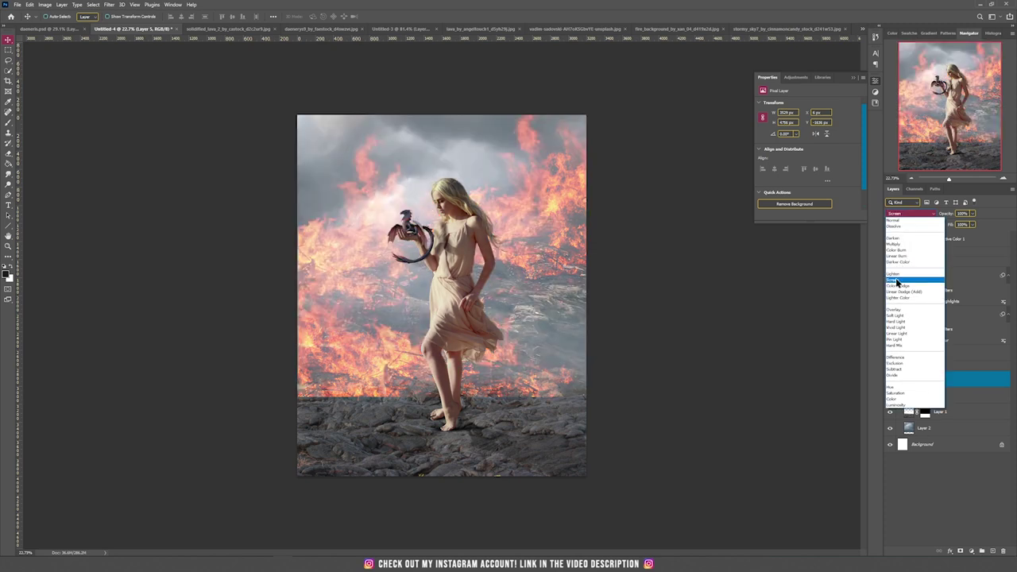
click(897, 281)
drag(617, 293, 615, 330)
Step: Add a mask to the fire layer and fade the flames over the rocks and sky with a soft brush at 12% flow
click(960, 551)
key(b)
click(232, 16)
click(199, 27)
right_click(507, 347)
click(531, 421)
mouse_move(341, 432)
mouse_down()
mouse_move(302, 427)
mouse_move(436, 413)
mouse_move(368, 397)
mouse_move(341, 355)
mouse_move(410, 362)
mouse_move(323, 407)
mouse_move(415, 340)
mouse_up()
drag(401, 386, 334, 321)
key(ctrl+0)
key(v)
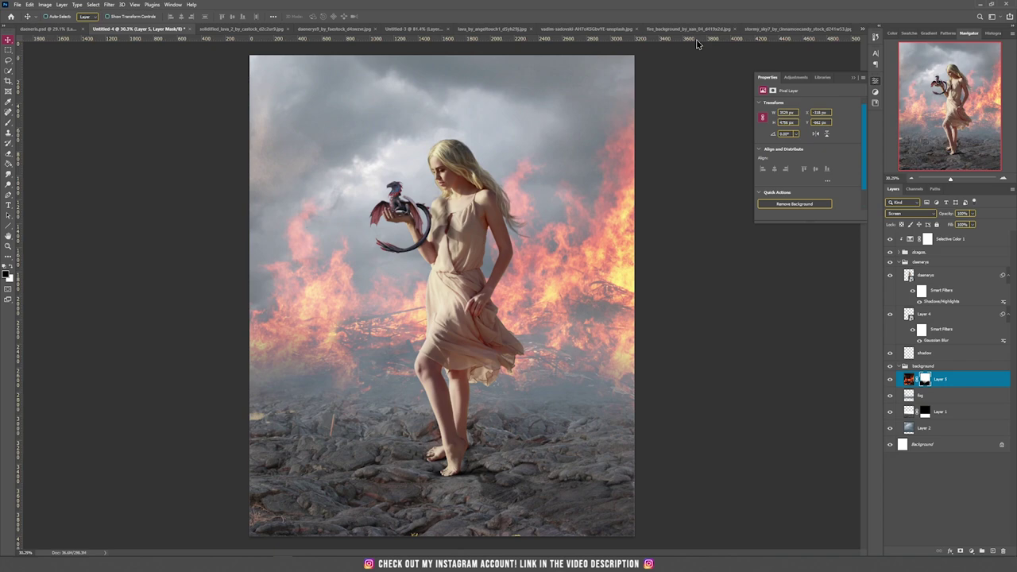
Step: Copy the glowing embers and sparks photo into the composite and position it over the scene
click(591, 29)
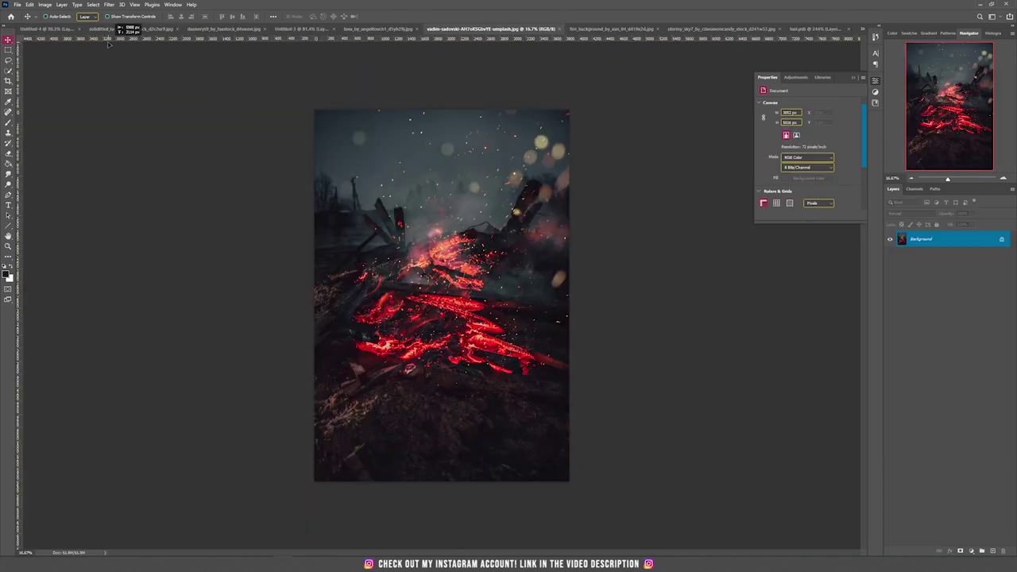
click(76, 30)
drag(75, 31, 333, 195)
drag(490, 252, 618, 351)
Step: Set the embers layer to Screen, place it beneath the fire layer and move it up behind the woman
click(905, 214)
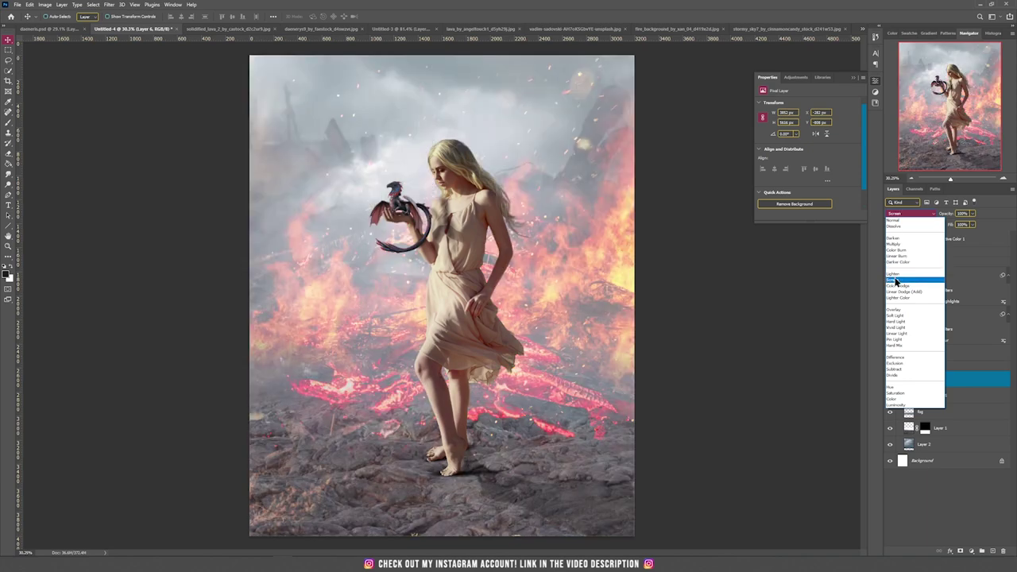
click(892, 282)
drag(950, 385, 946, 399)
drag(572, 300, 567, 273)
Step: Add a mask to the embers layer and brush away the red embers over the rocky ground
click(960, 550)
key(b)
mouse_move(565, 411)
mouse_down()
mouse_move(374, 477)
mouse_move(294, 419)
mouse_move(226, 400)
mouse_move(381, 382)
mouse_move(568, 389)
mouse_up()
key(v)
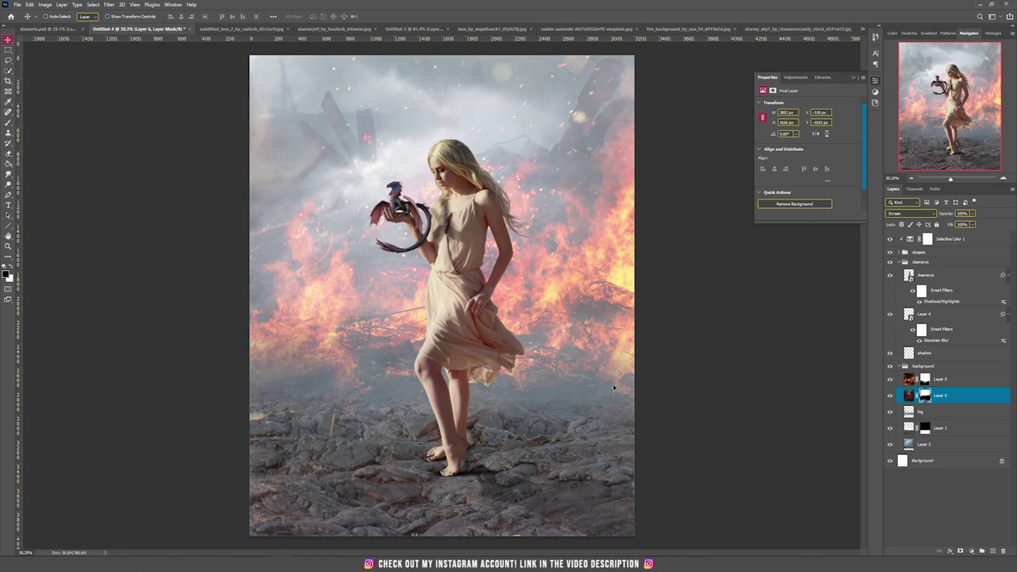
Step: Add a Curves adjustment above the fire layer and pull the RGB curve down to darken the background
click(958, 385)
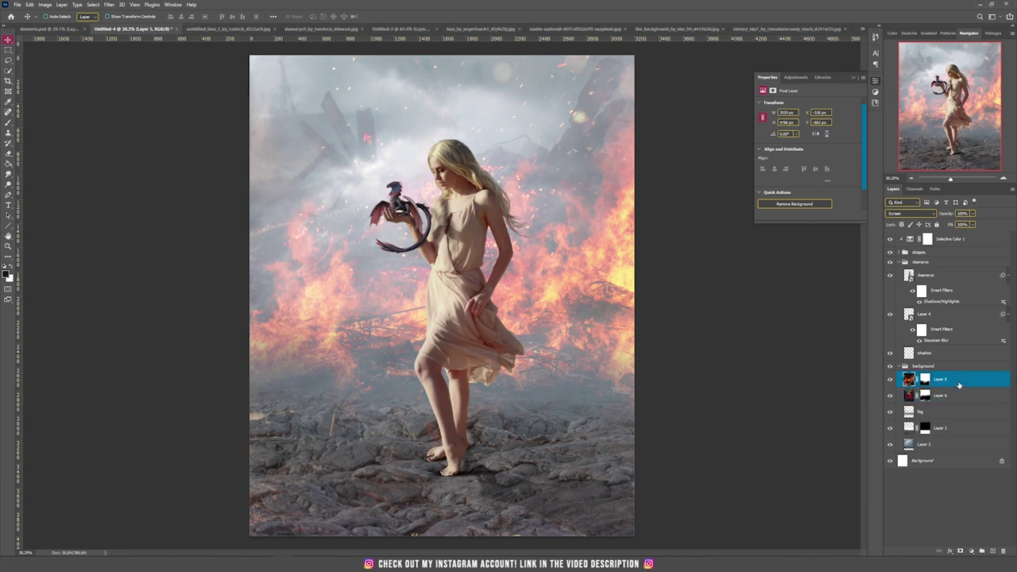
click(971, 550)
click(969, 450)
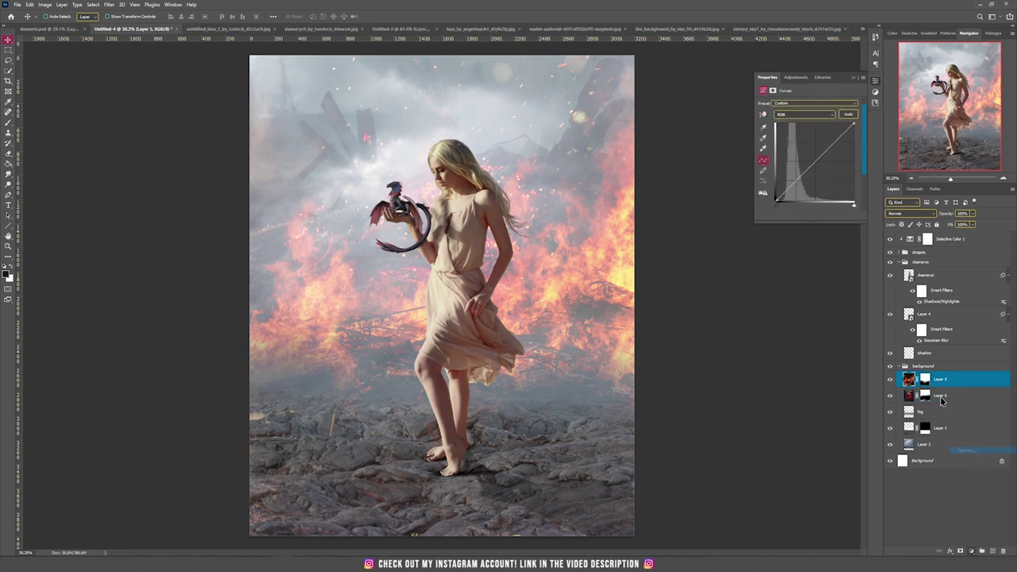
drag(816, 161, 820, 167)
Step: Paint on the Curves mask with a large soft brush to lift the darkening from the flames behind the woman
key(b)
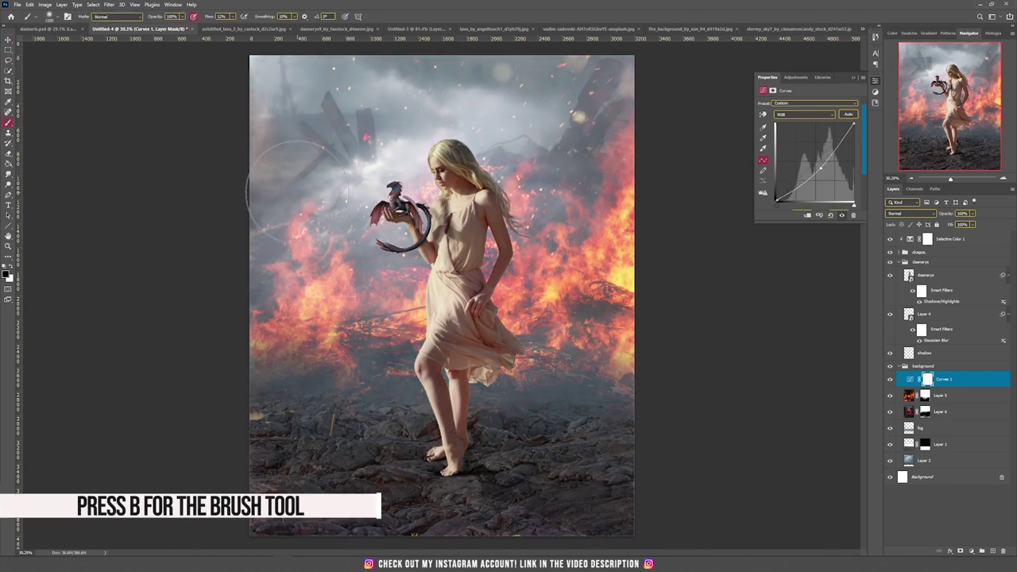
mouse_move(391, 354)
mouse_down()
mouse_move(459, 386)
mouse_move(346, 401)
mouse_move(364, 370)
mouse_move(328, 386)
mouse_move(522, 386)
mouse_move(511, 363)
mouse_up()
key(])
key(])
key(])
key(])
key(])
key(])
key(])
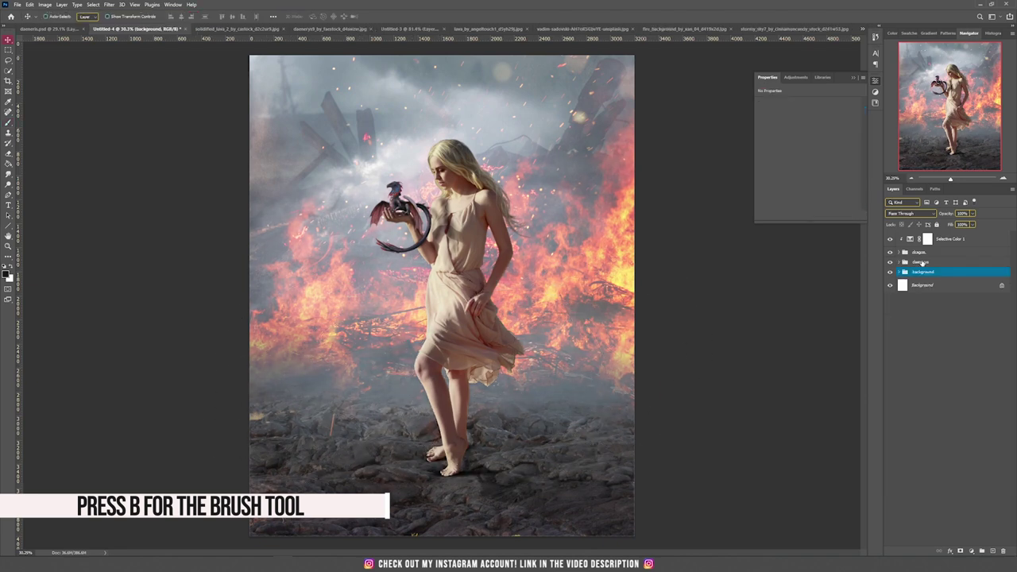
Step: Enlarge the woman and dragon groups together and reposition them so the woman fills more of the canvas
click(921, 262)
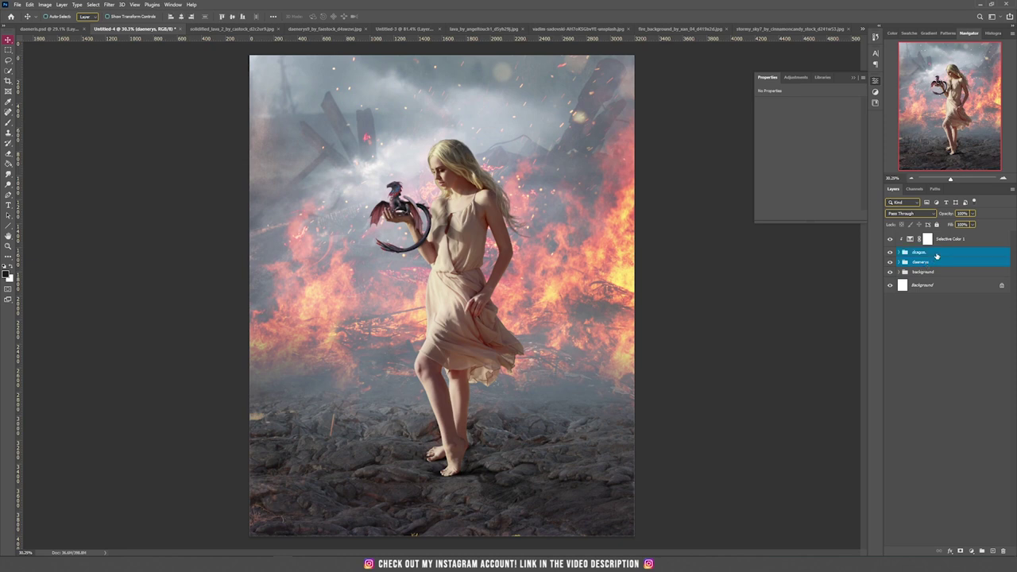
key(ctrl+t)
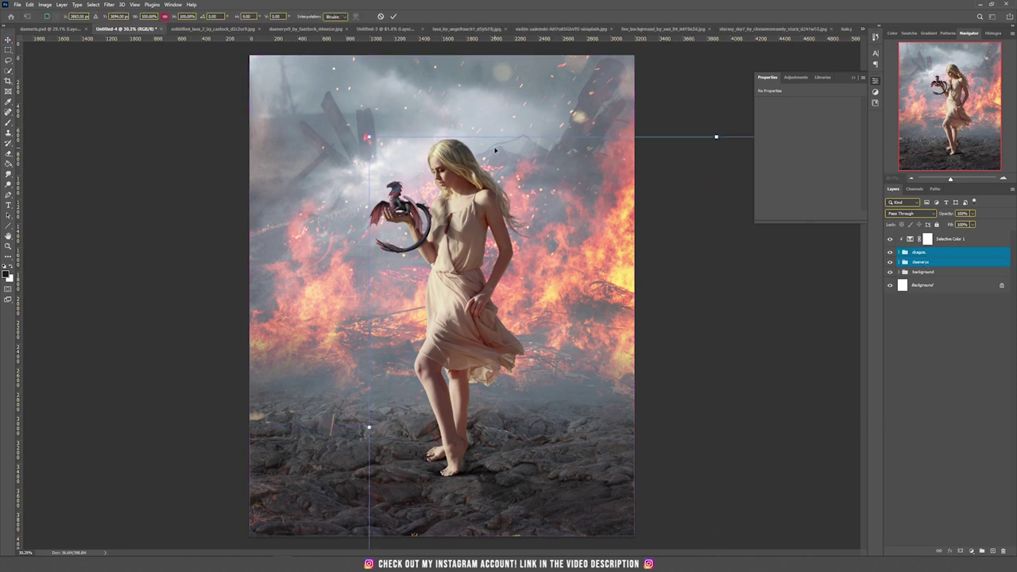
drag(484, 137, 455, 52)
drag(467, 120, 516, 168)
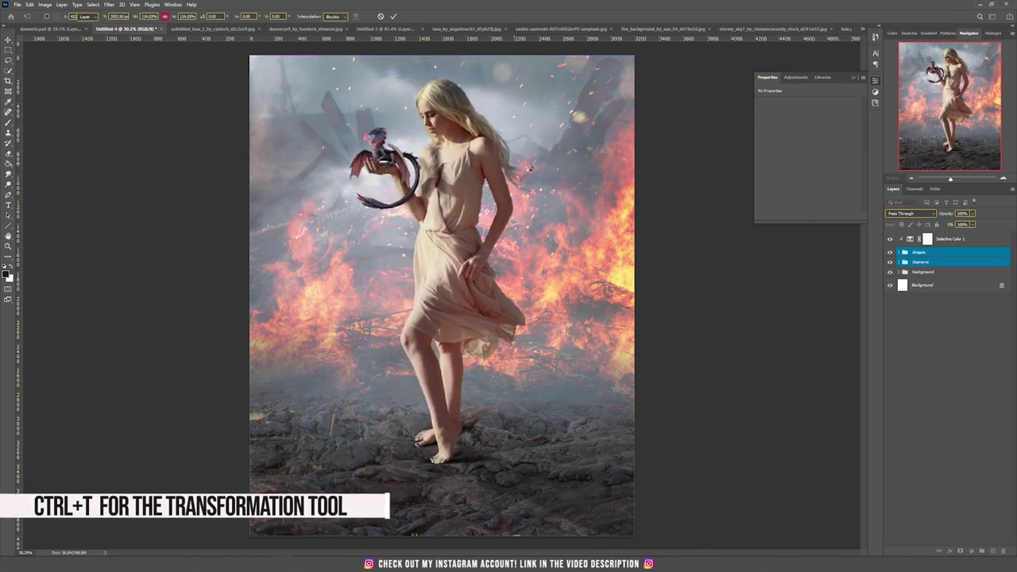
key(Return)
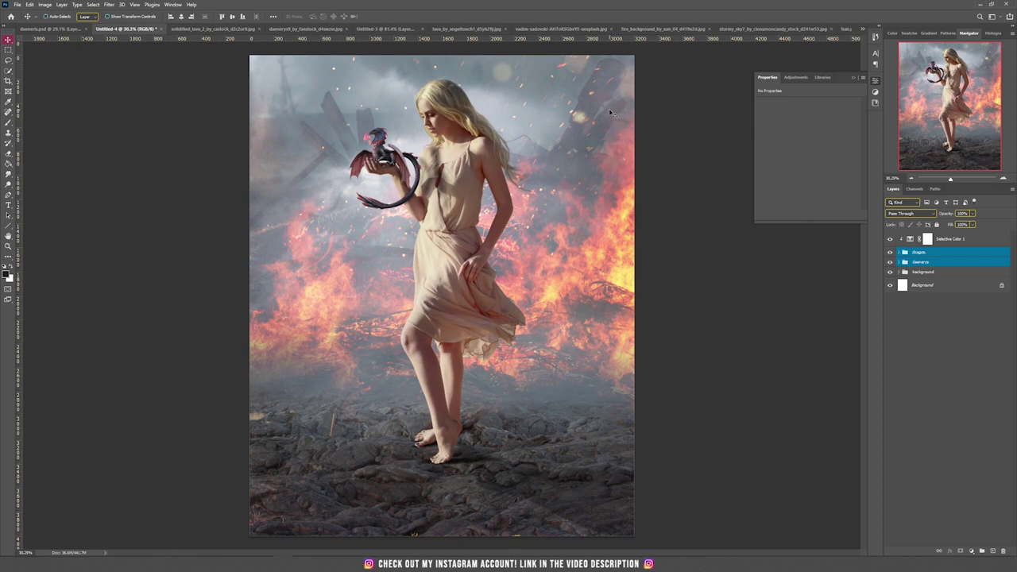
Step: Place the lava texture in the background group above the Curves layer and enlarge it to the full canvas width
click(466, 28)
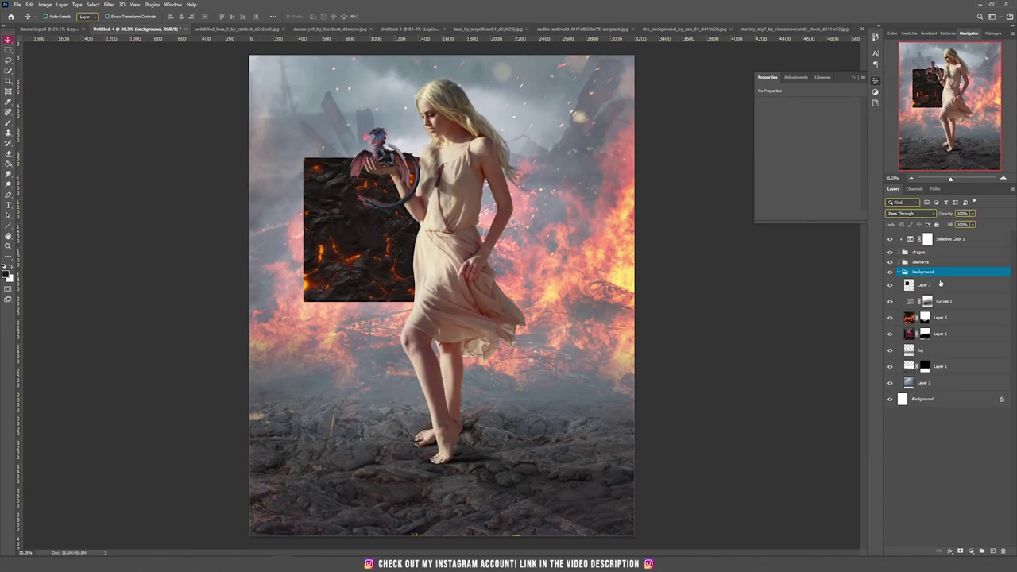
click(933, 286)
drag(379, 263, 326, 497)
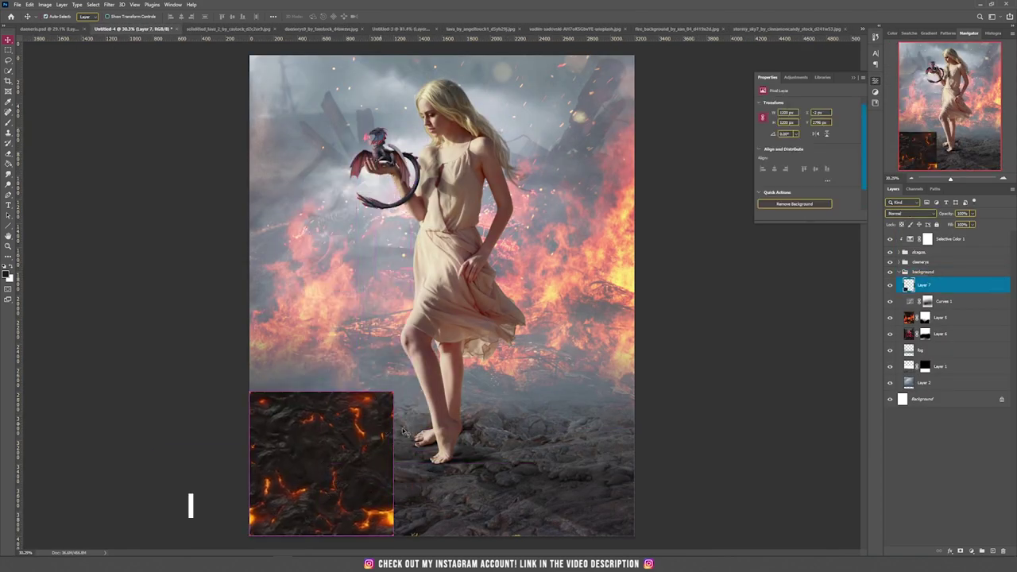
key(ctrl+t)
drag(393, 390, 769, 283)
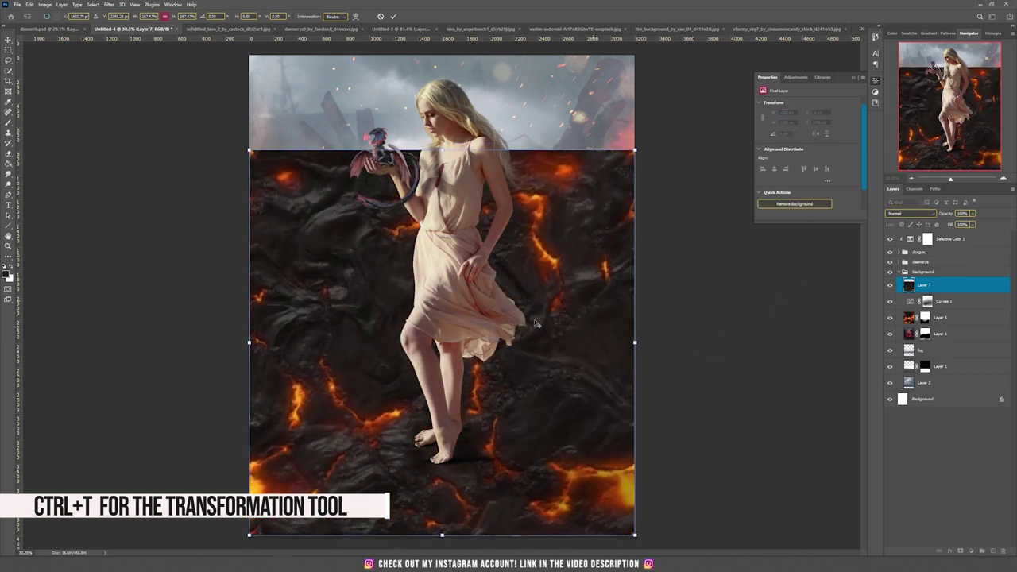
Step: Distort the lava layer into ground perspective, with its upper edge lowered to the ground and its lower corners spread beyond the canvas
scroll(535, 324, down, 4)
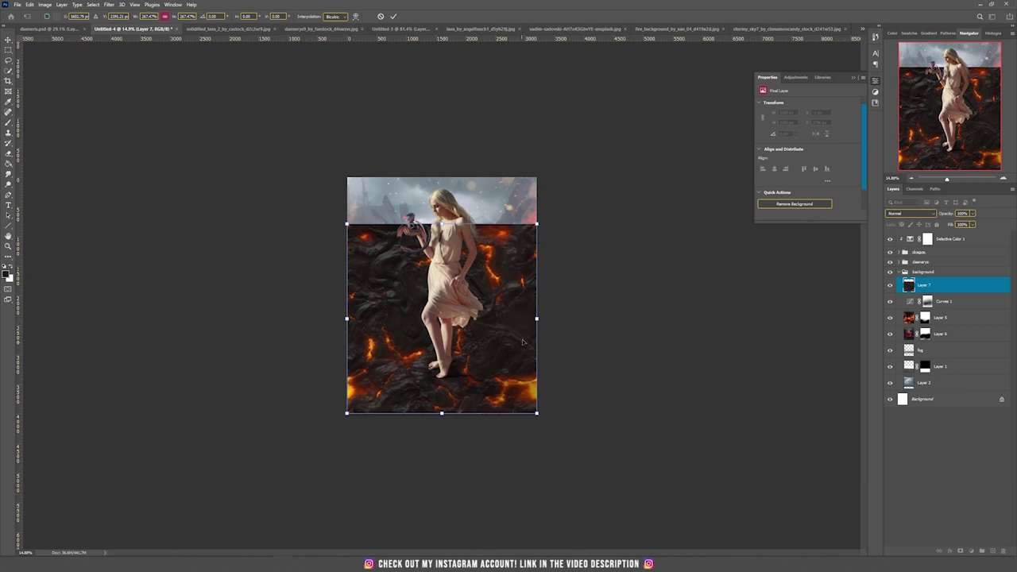
drag(538, 226, 533, 344)
drag(346, 225, 345, 348)
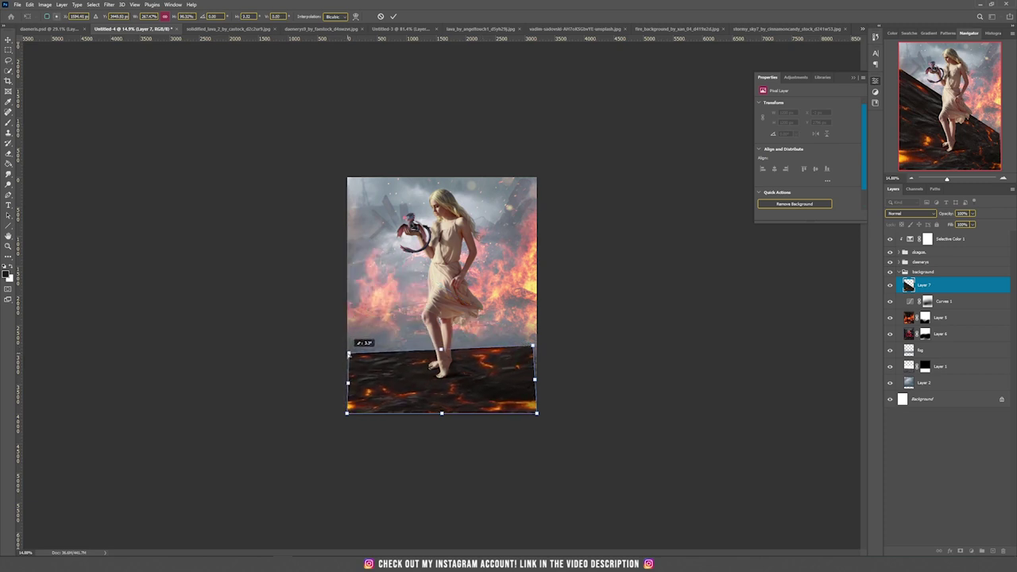
drag(535, 351, 537, 341)
drag(348, 353, 348, 341)
drag(347, 413, 313, 426)
drag(537, 413, 569, 424)
drag(538, 341, 537, 349)
drag(347, 341, 346, 350)
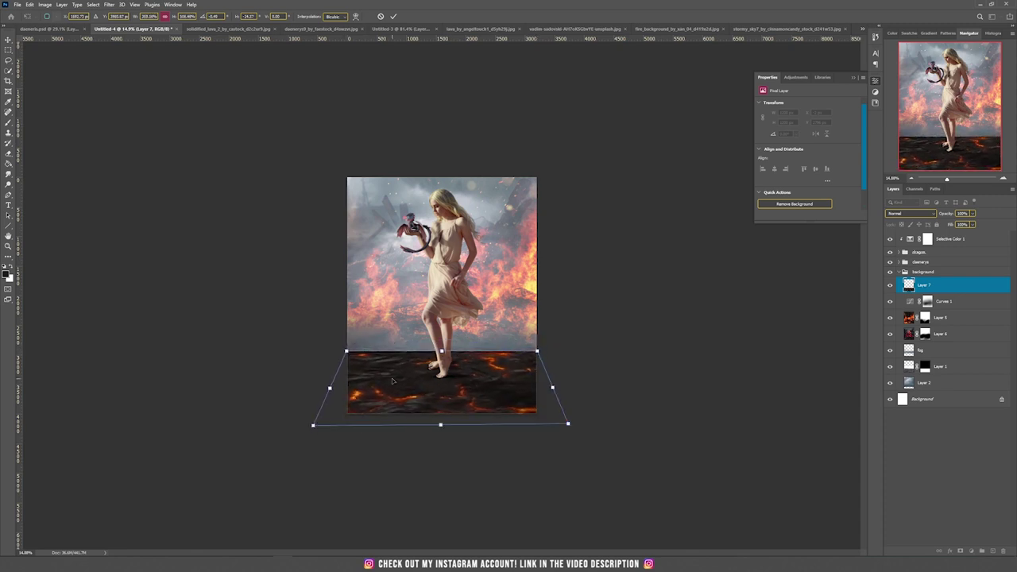
key(Return)
key(ctrl+0)
scroll(458, 184, down, 1)
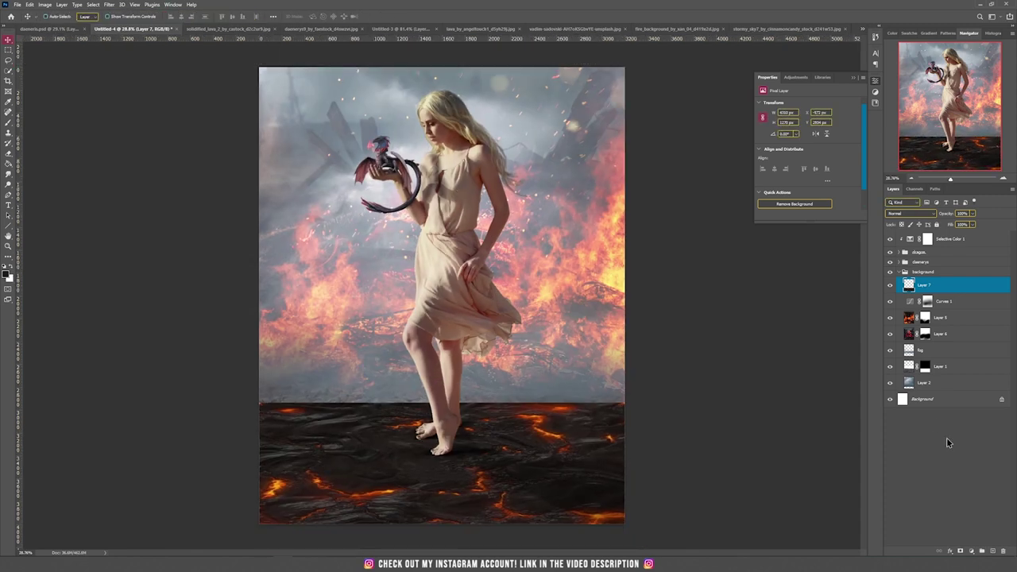
Step: Add a mask to the lava layer and brush away its upper part to blend it into the rocky ground
click(959, 551)
key(b)
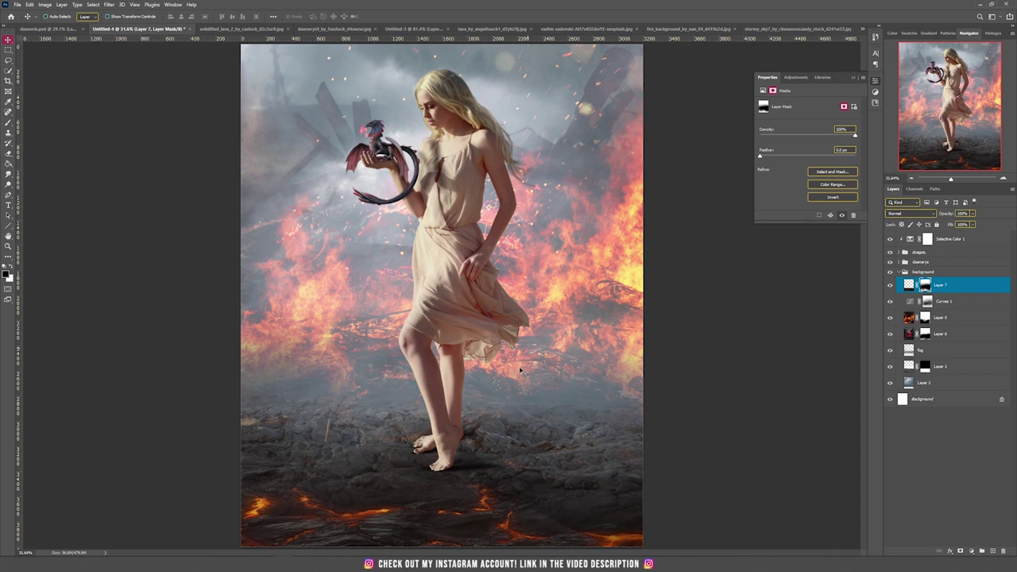
Step: Clip a Selective Color adjustment to the lava layer and slightly reduce cyan and magenta in its Blacks
scroll(529, 344, up, 2)
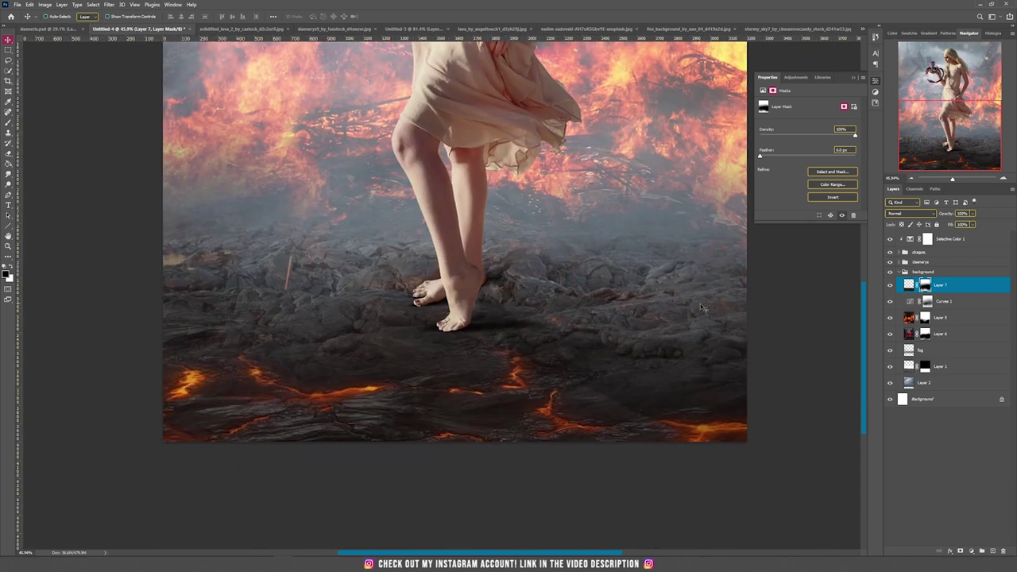
click(971, 550)
click(976, 552)
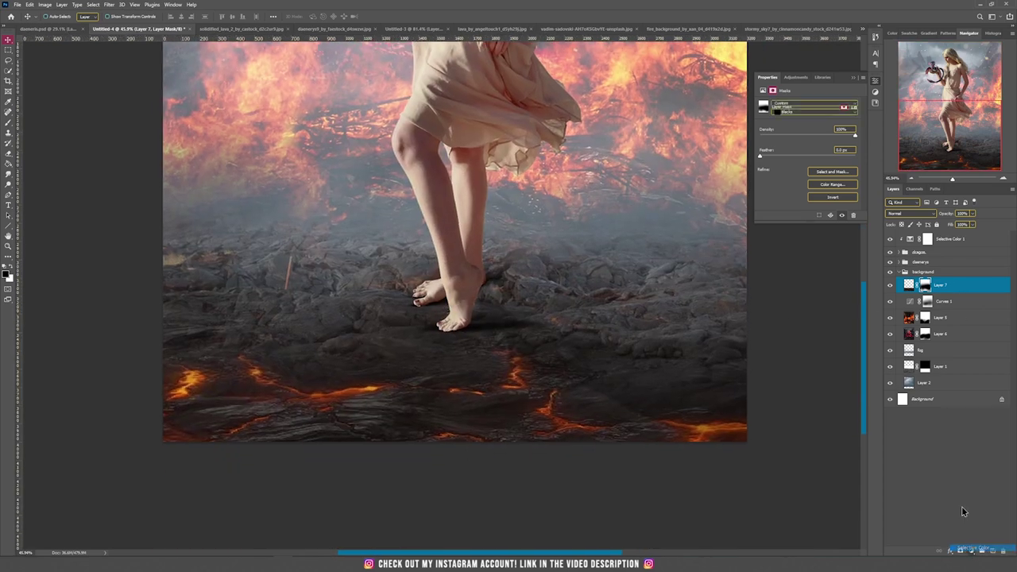
click(807, 215)
drag(807, 130, 804, 132)
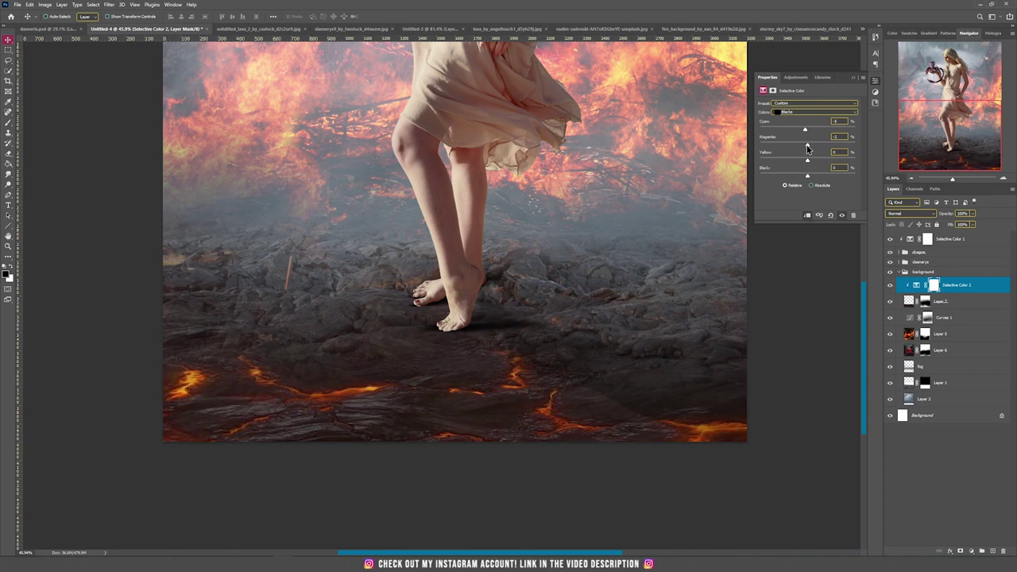
drag(809, 179, 806, 179)
Step: Duplicate the lava layer with its Selective Color adjustment and move the copy up and left behind the woman's feet
key(ctrl+0)
click(967, 299)
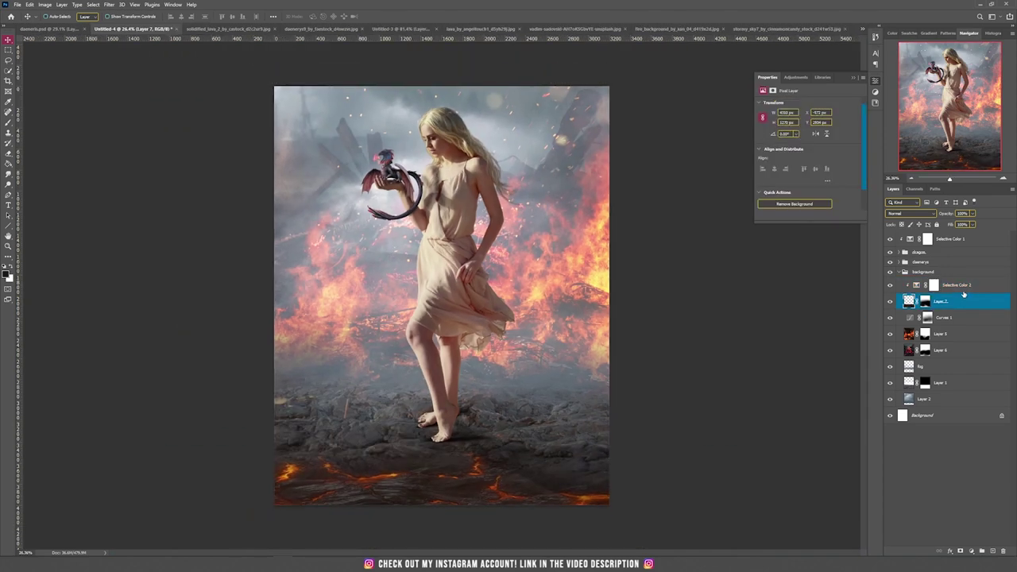
shift+click(969, 291)
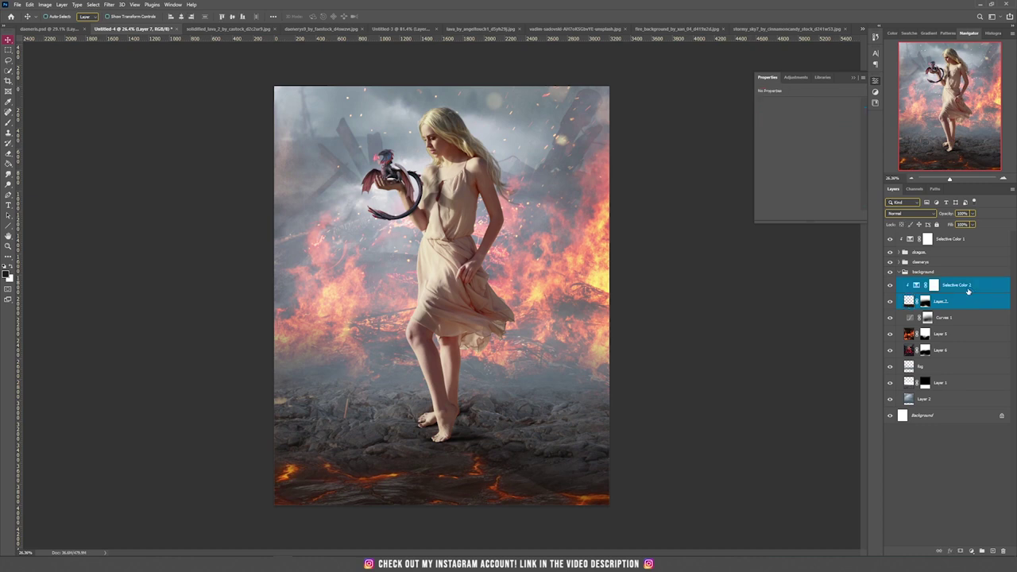
drag(580, 433, 459, 397)
Step: Brush on the first lava copy's mask to hide its hard edge and blend it into the ground
click(924, 301)
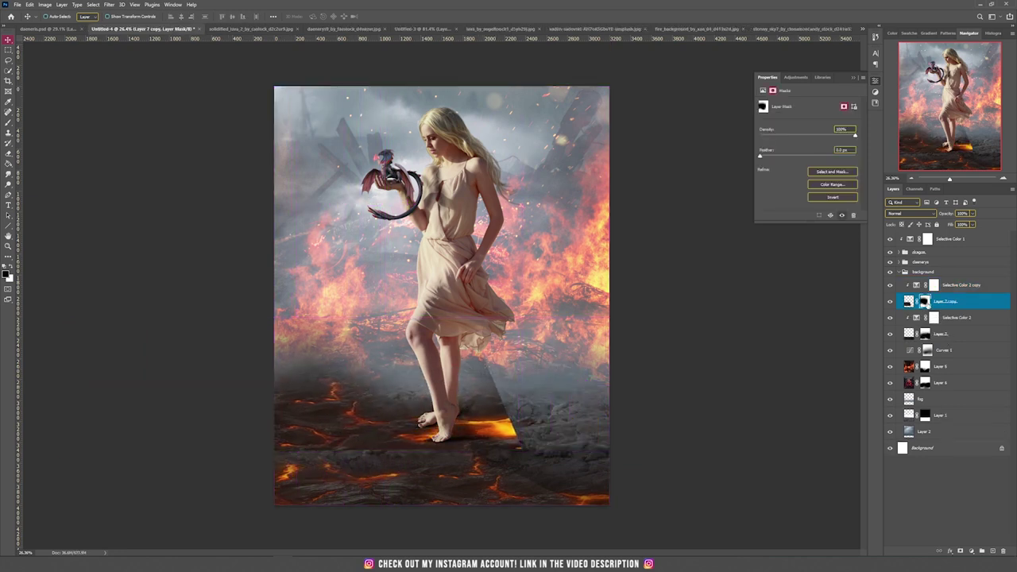
key(b)
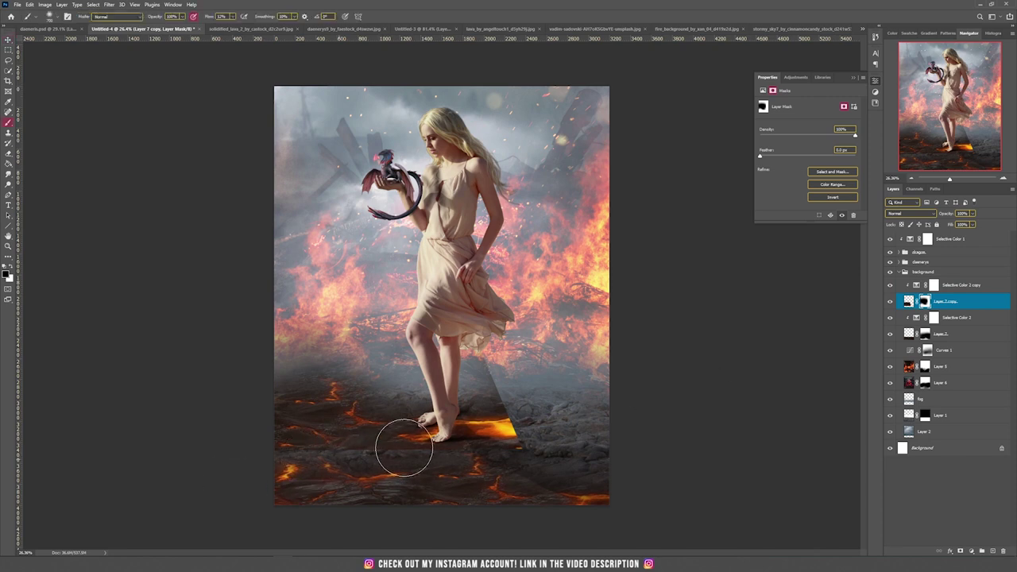
mouse_move(444, 444)
mouse_down()
mouse_move(549, 373)
mouse_move(358, 352)
mouse_move(205, 352)
mouse_move(357, 352)
mouse_up()
mouse_move(478, 425)
mouse_down()
mouse_move(564, 398)
mouse_move(451, 441)
mouse_move(493, 426)
mouse_up()
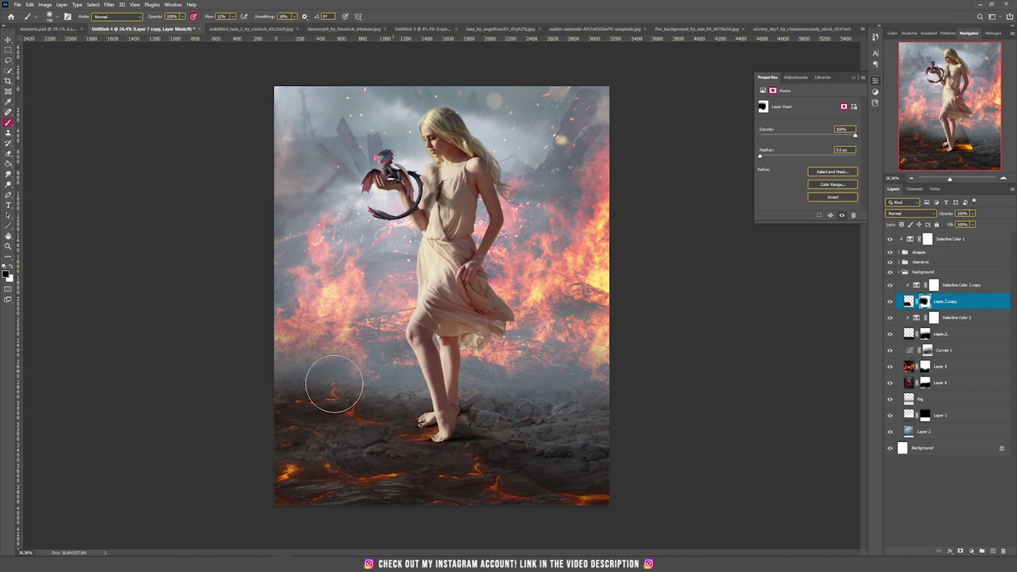
Step: Duplicate the original lava layer and its Selective Color again, moving the copy up and to the right
key(v)
click(955, 334)
shift+click(957, 318)
drag(480, 456, 543, 414)
Step: Paint on the second lava copy's mask to fade its upper area into the rocks and mist
click(925, 334)
key(b)
mouse_move(389, 359)
mouse_down()
mouse_move(426, 408)
mouse_move(477, 356)
mouse_move(390, 466)
mouse_move(468, 377)
mouse_move(403, 454)
mouse_up()
mouse_move(602, 378)
mouse_down()
mouse_move(540, 370)
mouse_move(444, 378)
mouse_up()
Step: Refine the masks of both lava copies with the brush so the glowing cracks blend softly into the ground
click(924, 301)
mouse_move(350, 390)
mouse_down()
mouse_move(261, 397)
mouse_move(307, 386)
mouse_up()
key(v)
scroll(380, 390, up, 3)
key(b)
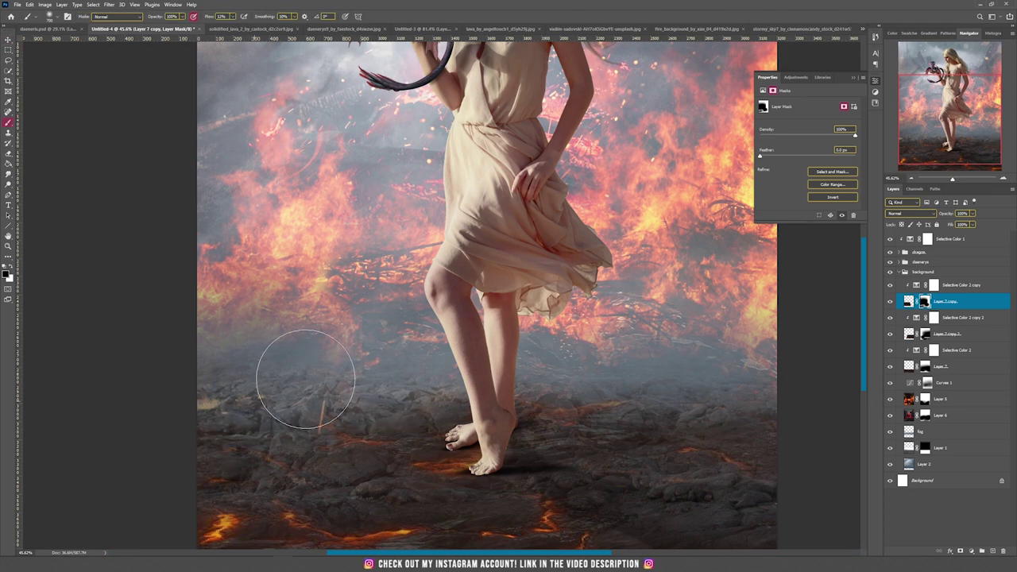
click(925, 334)
scroll(787, 399, down, 3)
Step: Try nudging the woman's blurred cast shadow layer, and undo the move
key(v)
click(919, 252)
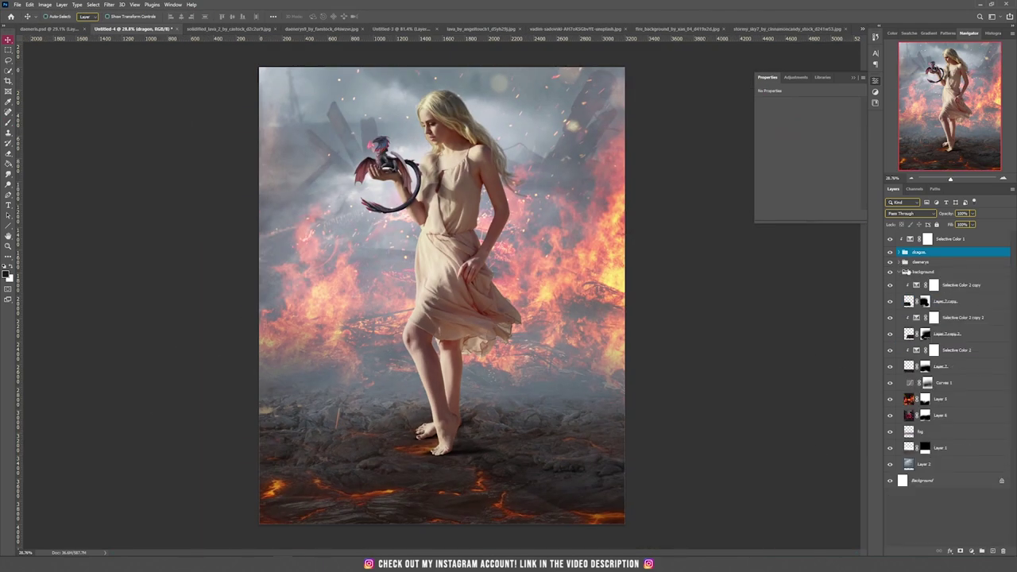
click(900, 262)
click(935, 318)
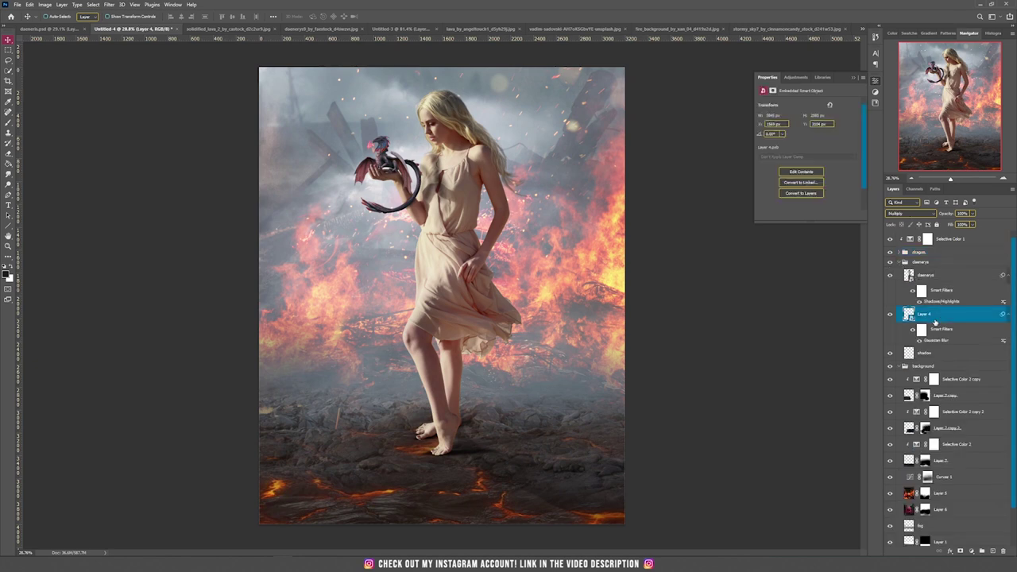
drag(572, 385, 590, 378)
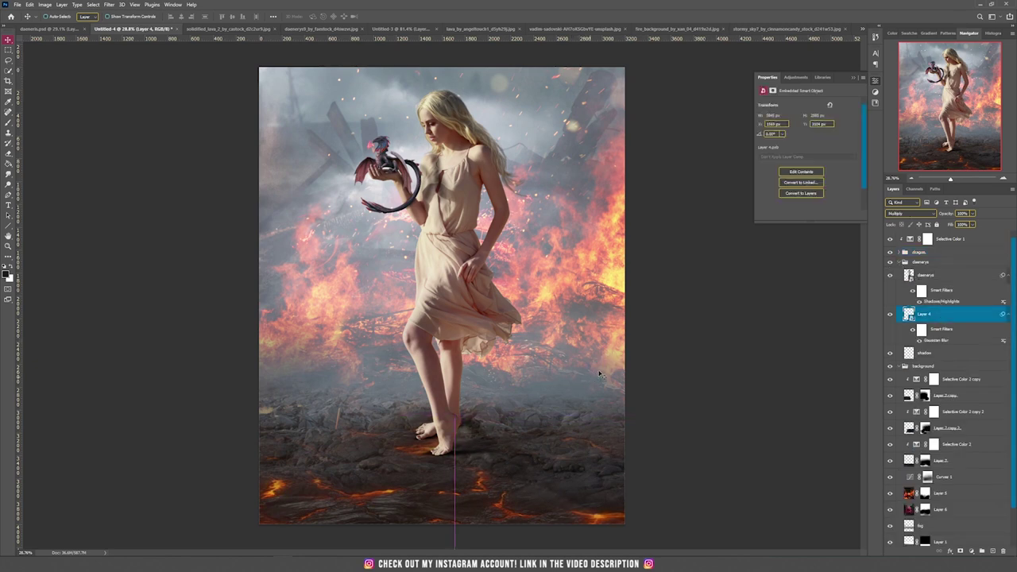
key(ctrl+z)
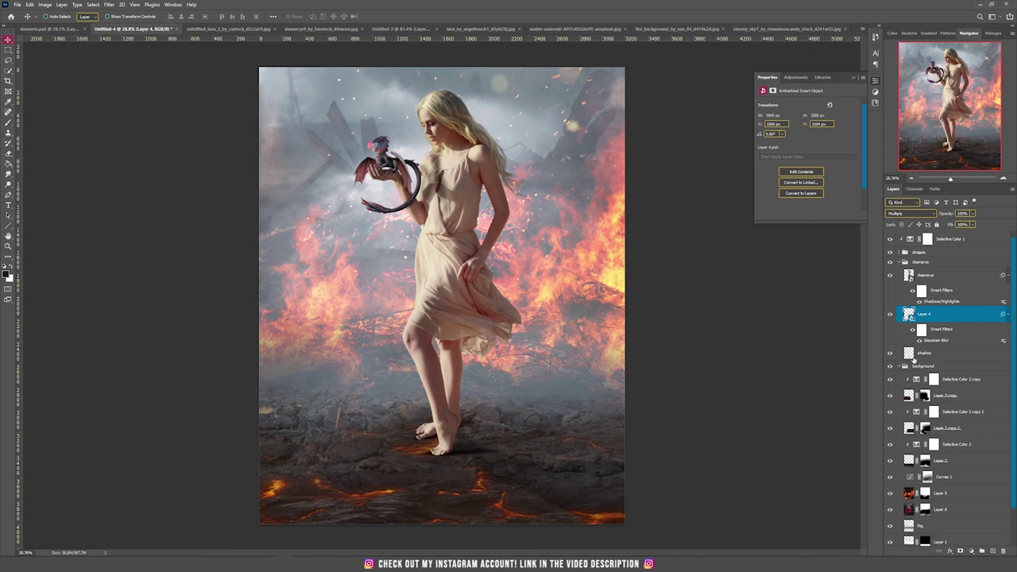
Step: Adjust the opacity of the shadow layer beneath the woman's feet
click(912, 356)
click(972, 215)
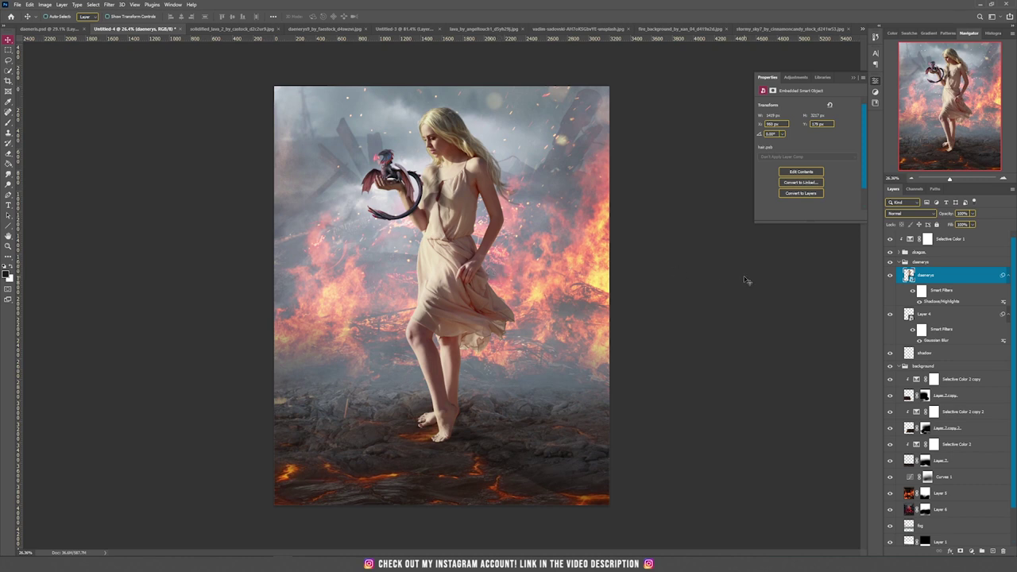
Step: Clip a Selective Color adjustment to the woman and, in Neutrals, set cyan to -7 and slightly raise magenta, yellow and black
click(970, 551)
click(973, 548)
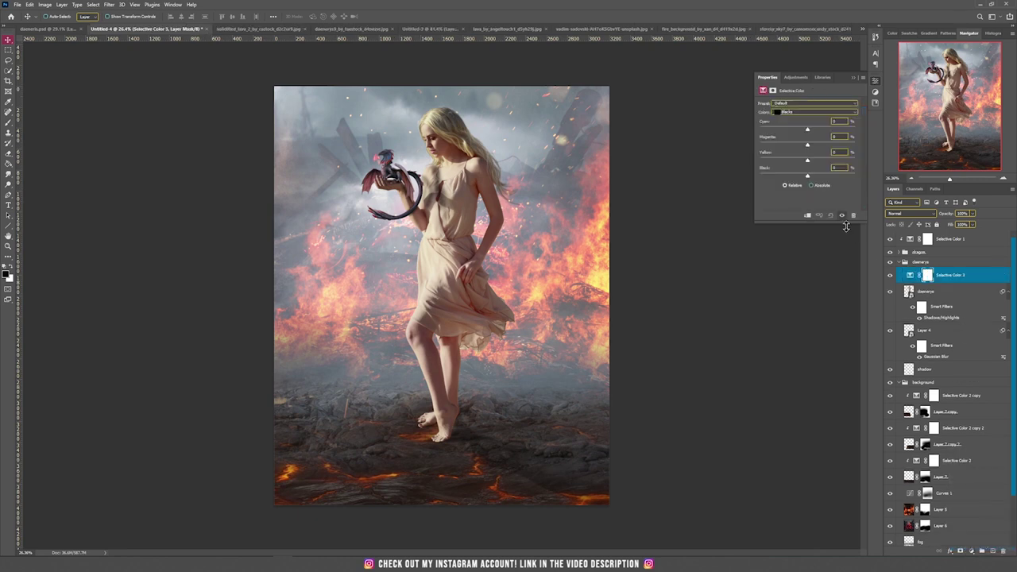
click(807, 215)
click(814, 112)
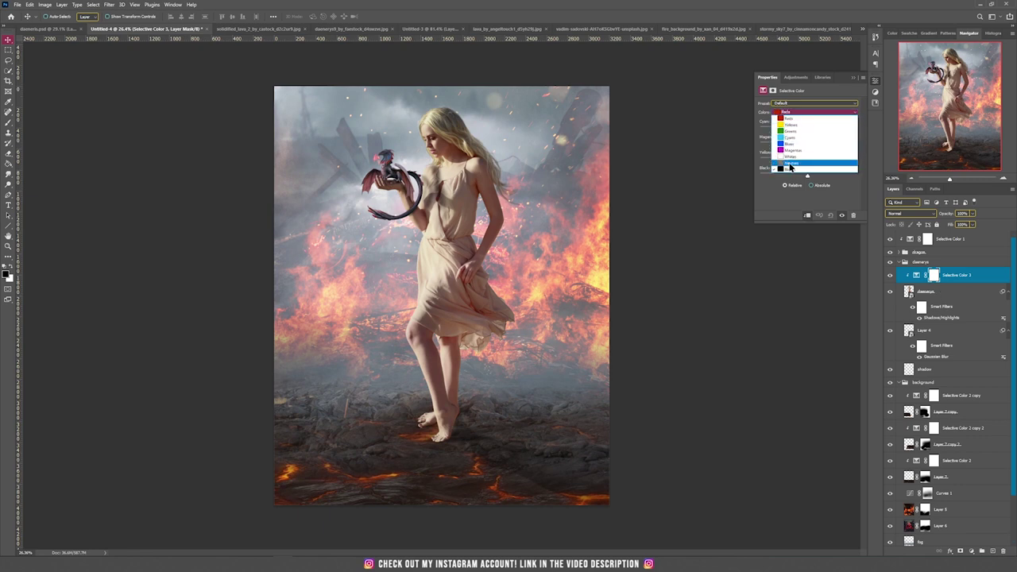
click(790, 164)
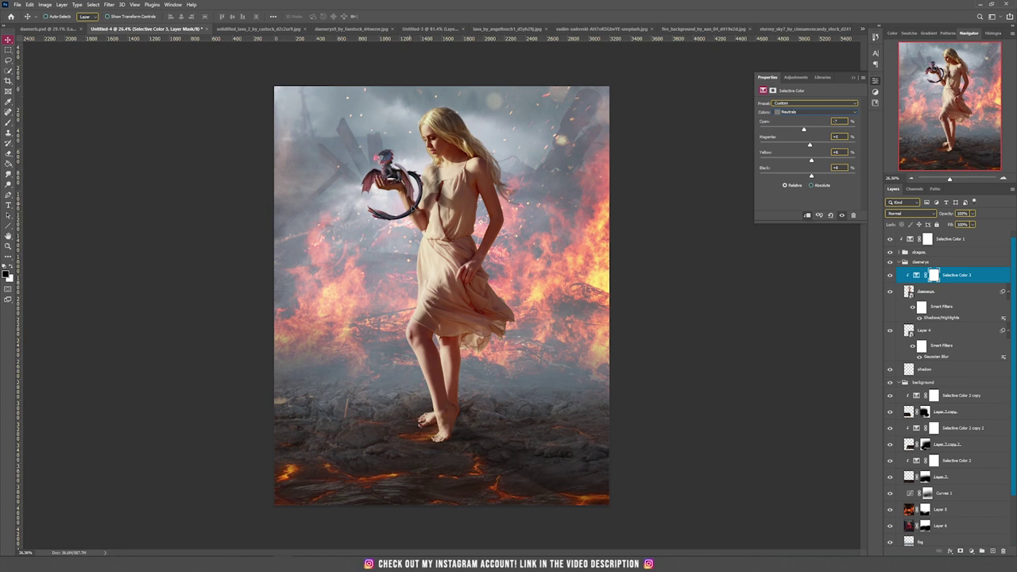
Step: Clip a Levels adjustment to the woman and lower its white output level to about 111 to darken her
scroll(393, 198, up, 1)
click(970, 551)
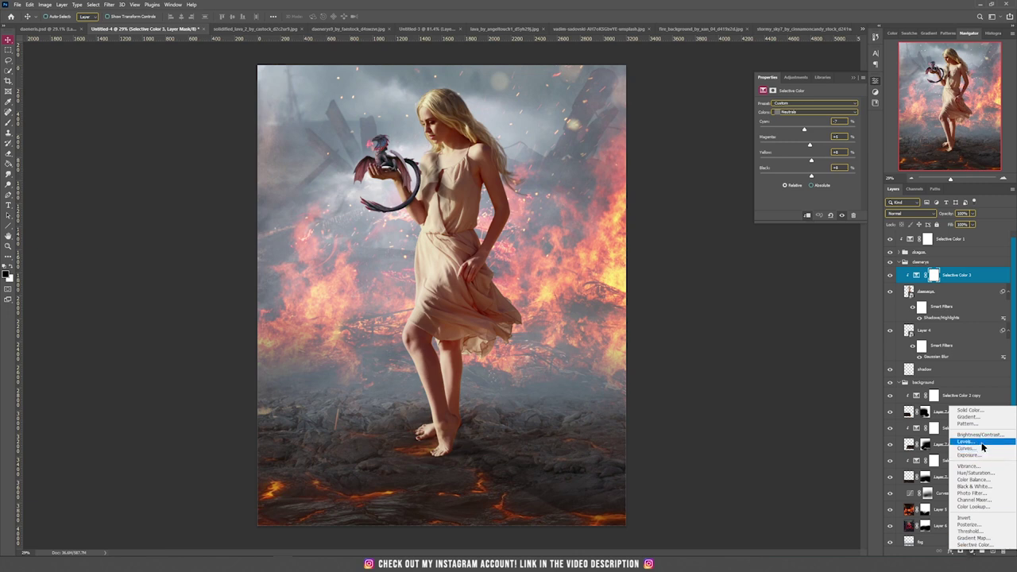
click(982, 447)
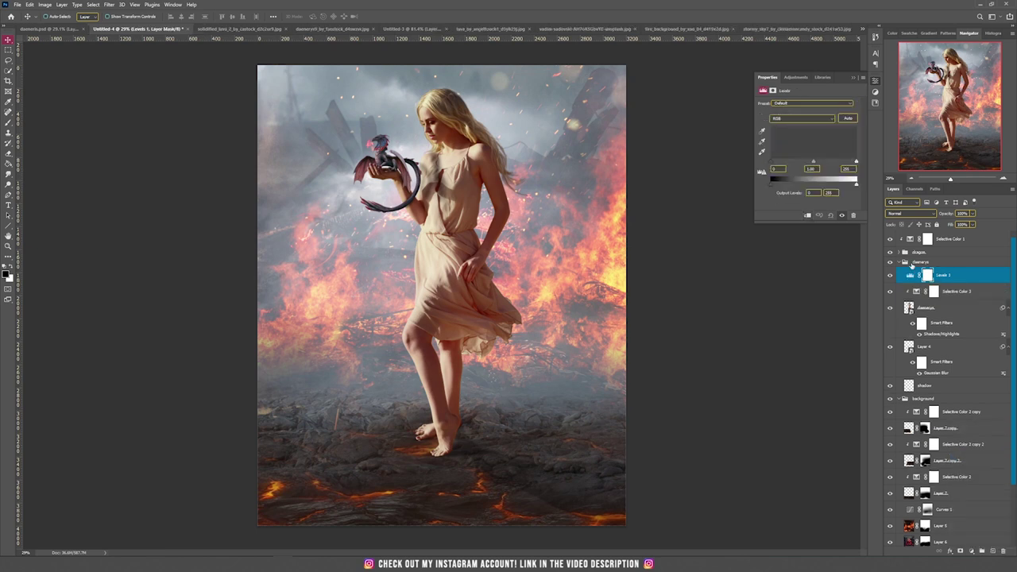
click(807, 215)
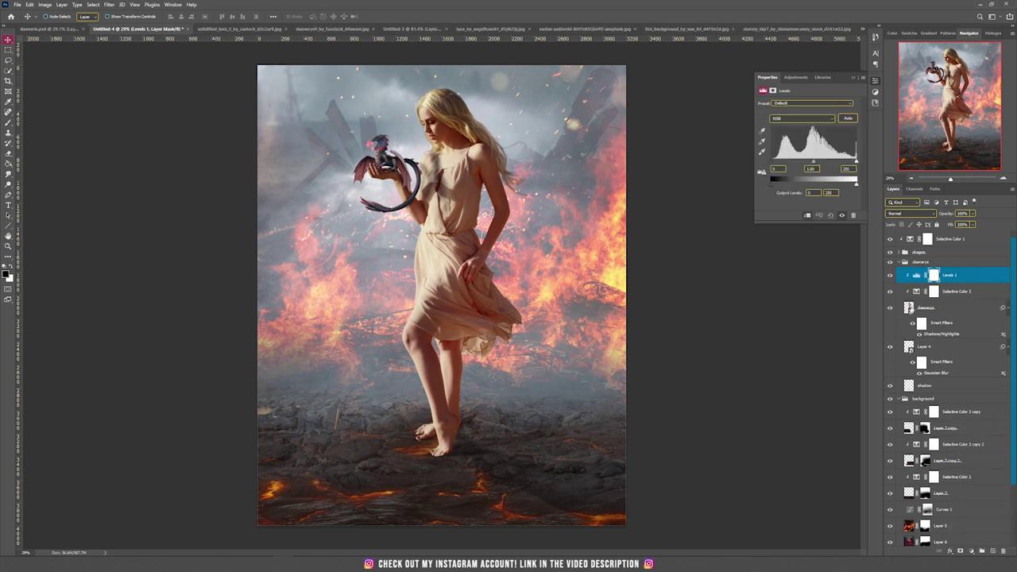
drag(855, 184, 807, 185)
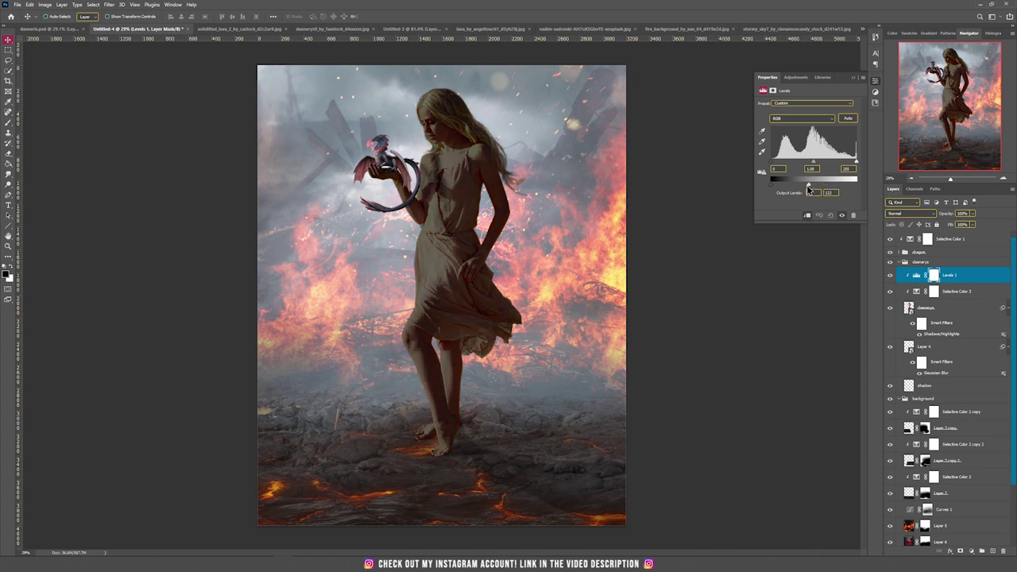
Step: Invert the Levels adjustment's mask to hide the darkening on the woman
click(933, 275)
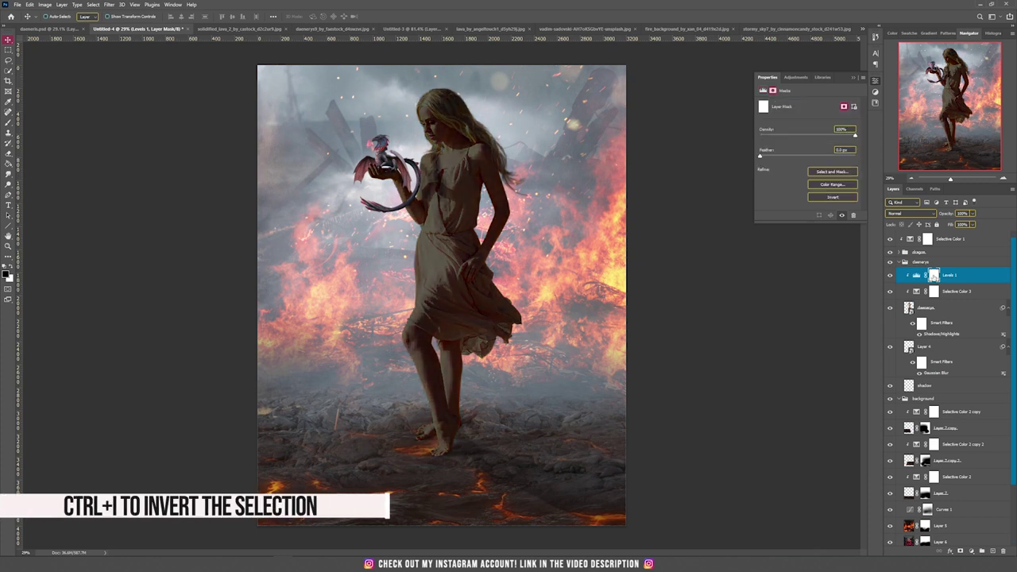
key(ctrl+i)
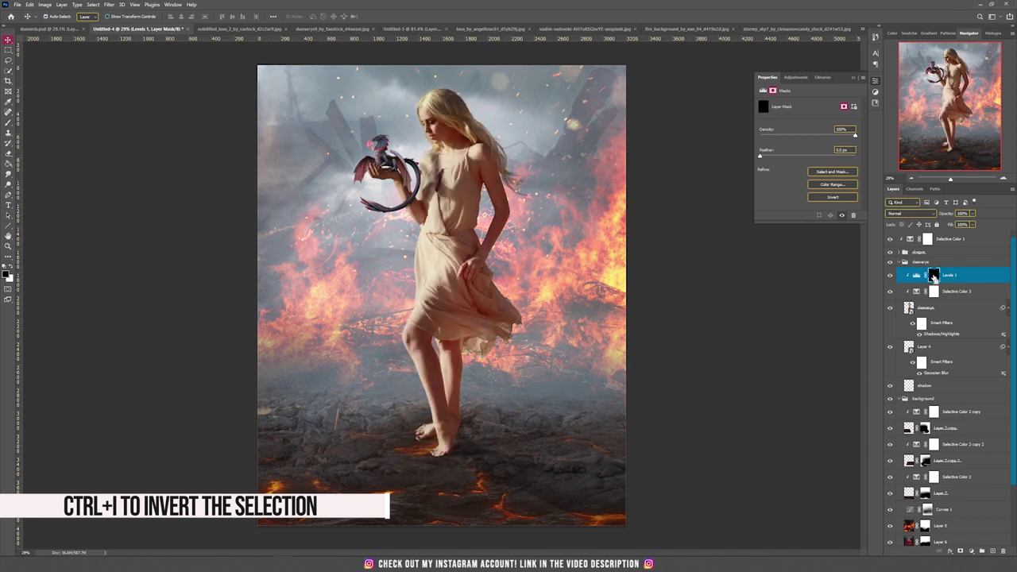
Step: Paint white on the Levels mask over the woman's feet, legs and dress to bring back the darkening there
key(b)
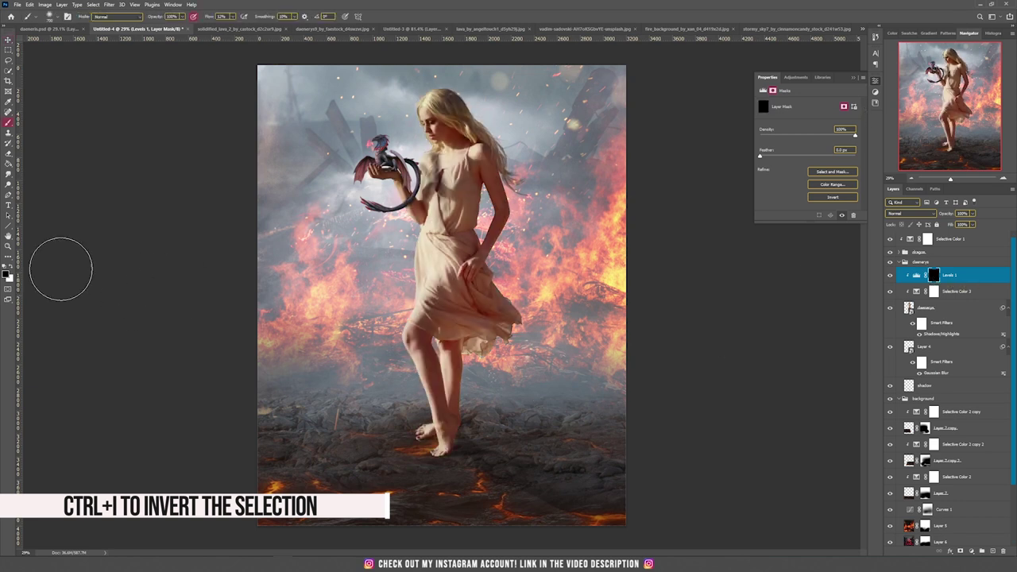
click(12, 267)
mouse_move(451, 440)
mouse_down()
mouse_move(450, 455)
mouse_move(467, 464)
mouse_move(449, 448)
mouse_move(399, 454)
mouse_move(457, 409)
mouse_move(469, 424)
mouse_move(432, 373)
mouse_move(415, 469)
mouse_move(420, 422)
mouse_move(494, 276)
mouse_up()
scroll(391, 492, up, 5)
scroll(480, 451, down, 3)
scroll(479, 450, down, 2)
key(v)
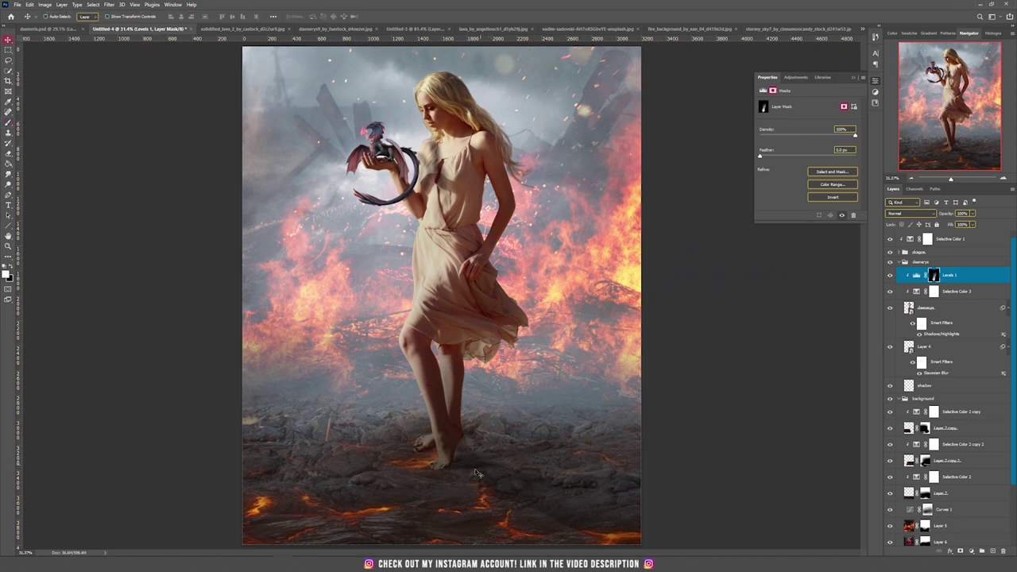
Step: Clip a colorized Hue/Saturation adjustment to the woman with hue 17, saturation about 56 and lightness +4 for an orange tint
click(970, 552)
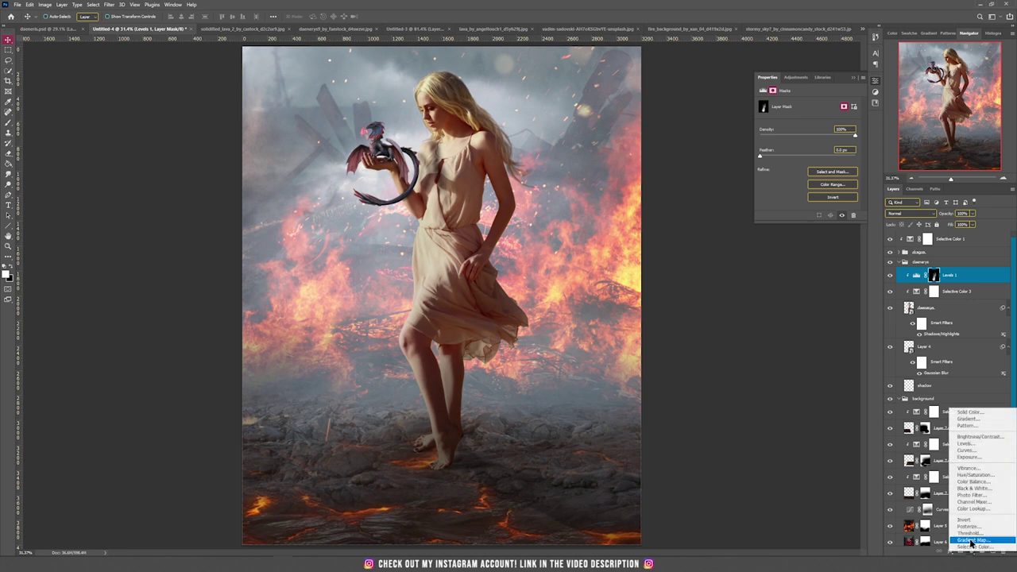
click(976, 475)
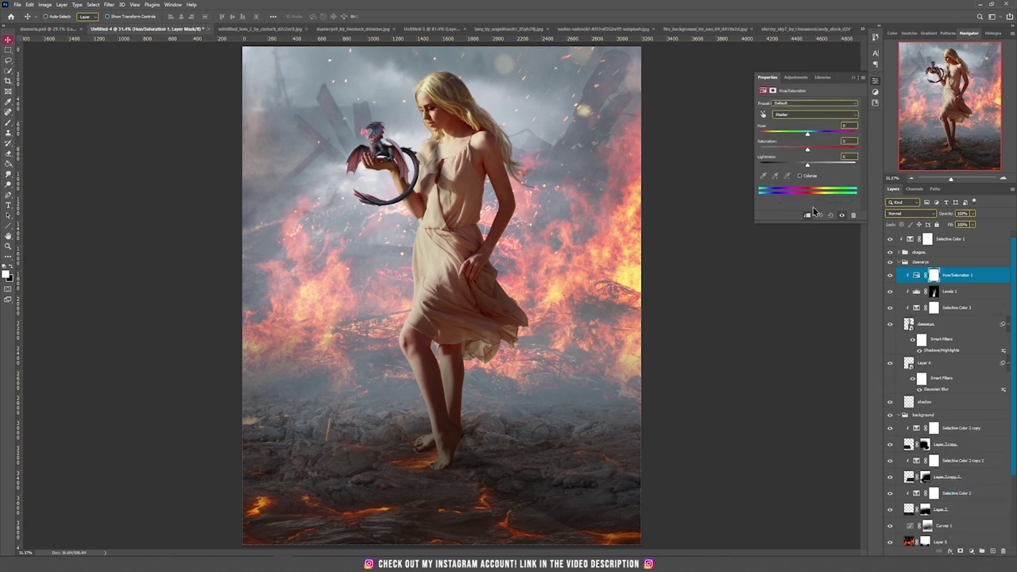
click(800, 176)
drag(797, 149, 764, 136)
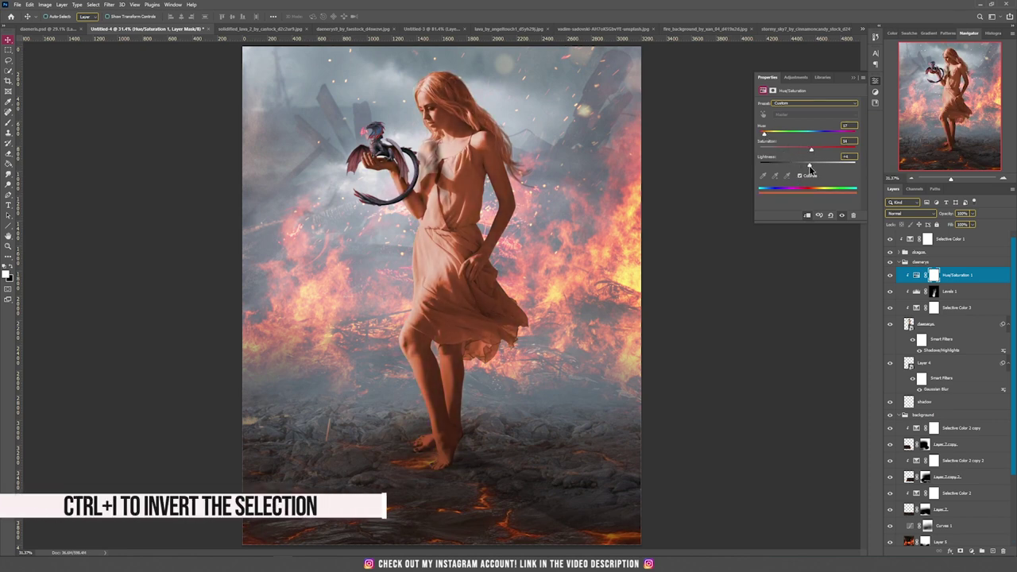
Step: Invert the Hue/Saturation mask and paint white over the woman's feet and lower legs to tint only them with orange glow
click(934, 278)
key(ctrl+i)
key(b)
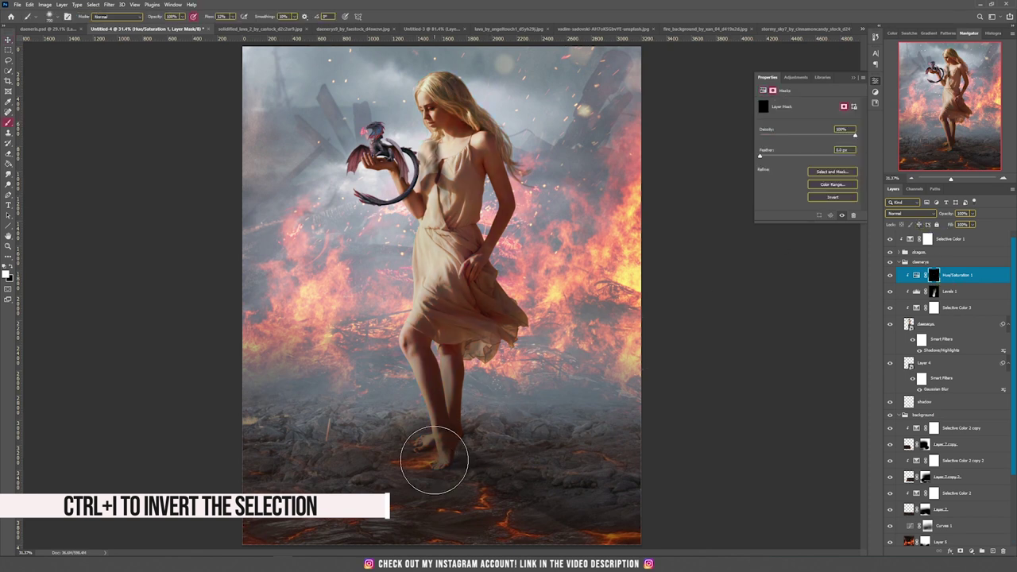
mouse_move(423, 454)
mouse_down()
mouse_move(458, 421)
mouse_move(451, 400)
mouse_move(460, 440)
mouse_move(439, 435)
mouse_move(422, 449)
mouse_move(398, 428)
mouse_move(403, 401)
mouse_move(420, 434)
mouse_move(449, 444)
mouse_move(462, 384)
mouse_move(444, 432)
mouse_up()
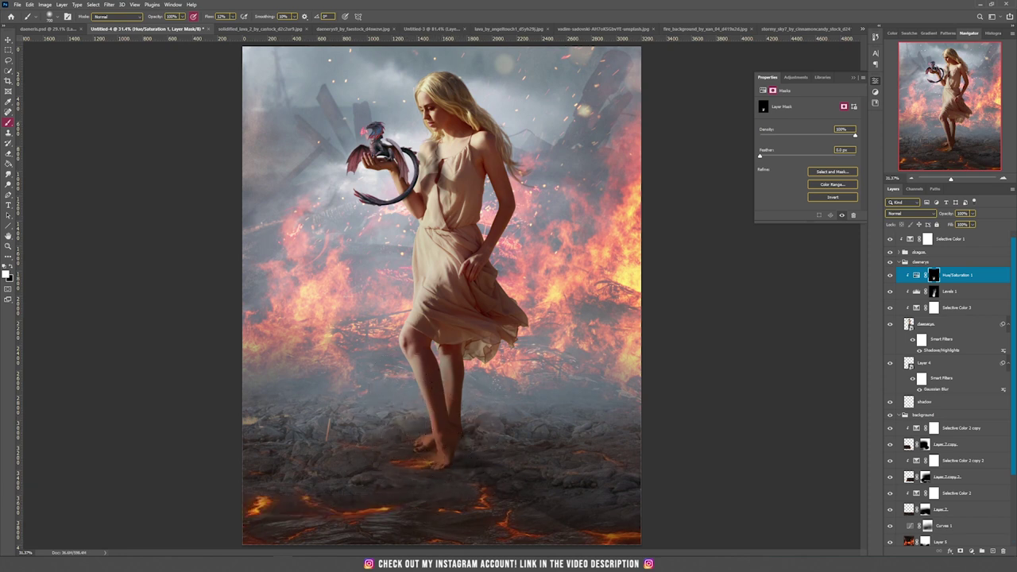
Step: Reopen the settings of the Hue/Saturation adjustment clipped to the woman
click(917, 276)
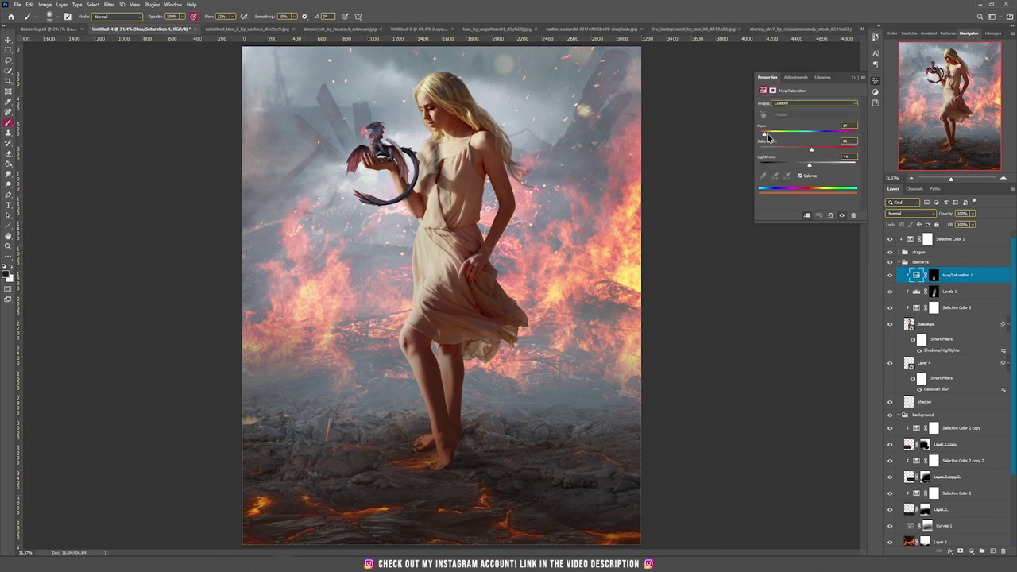
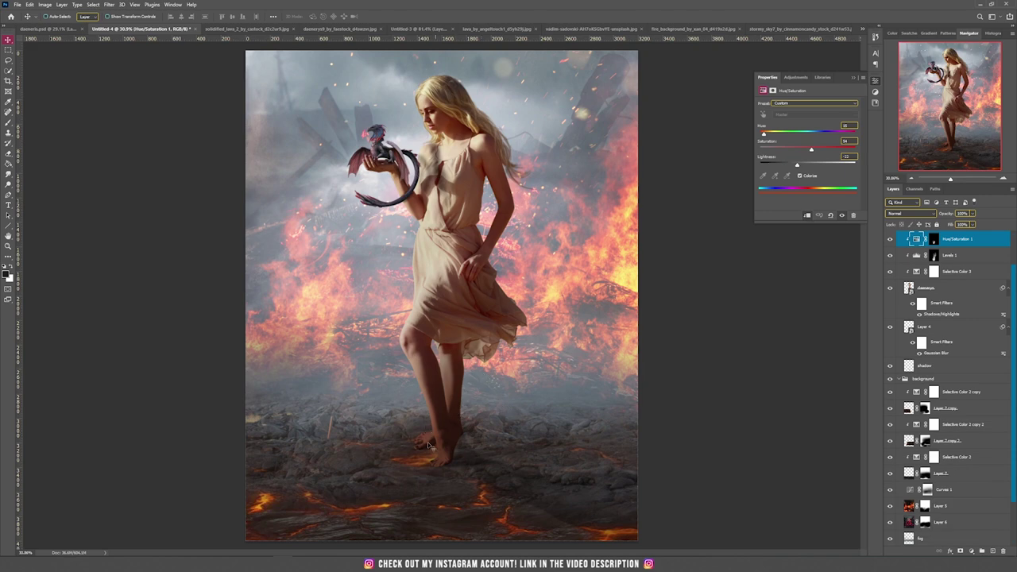
Step: Add a new layer above the shadow layer in the daenerys group and set its blend mode to Multiply
scroll(447, 483, up, 5)
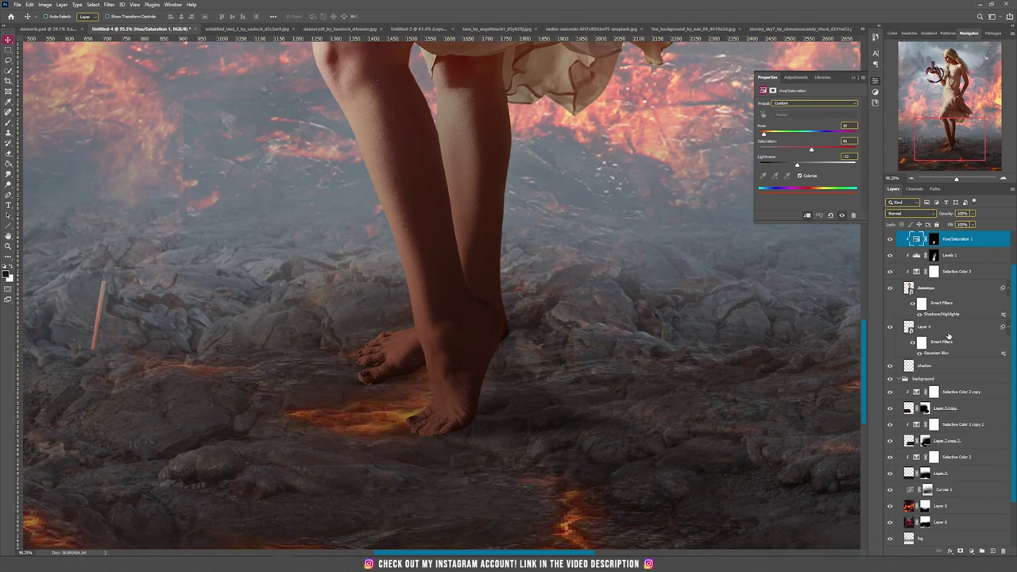
click(927, 367)
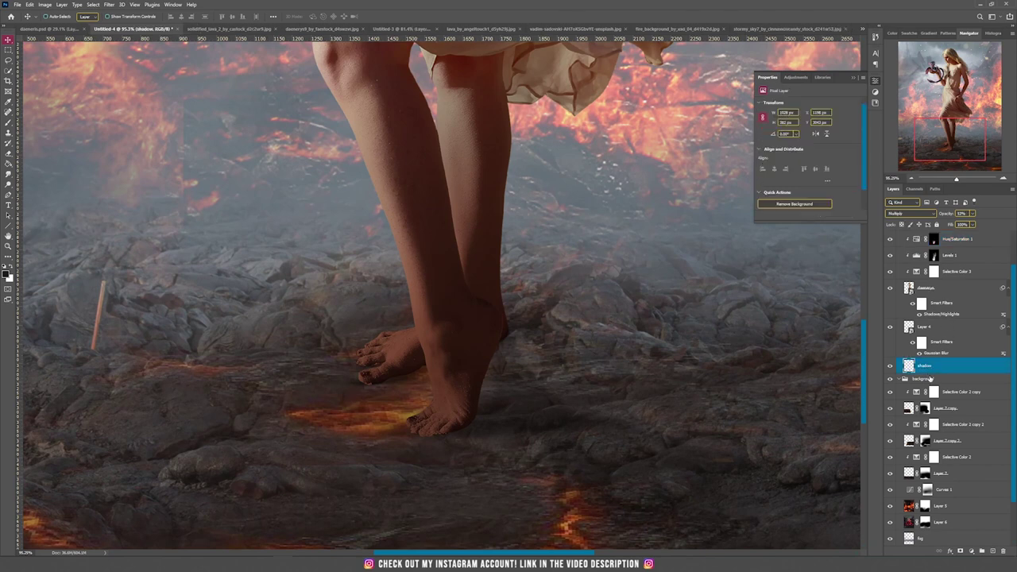
click(992, 551)
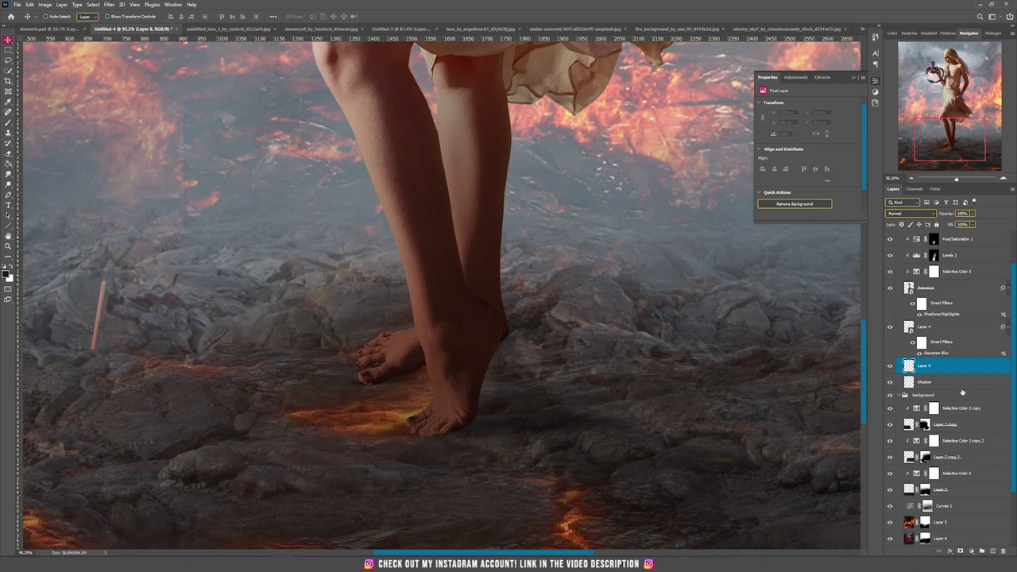
key(b)
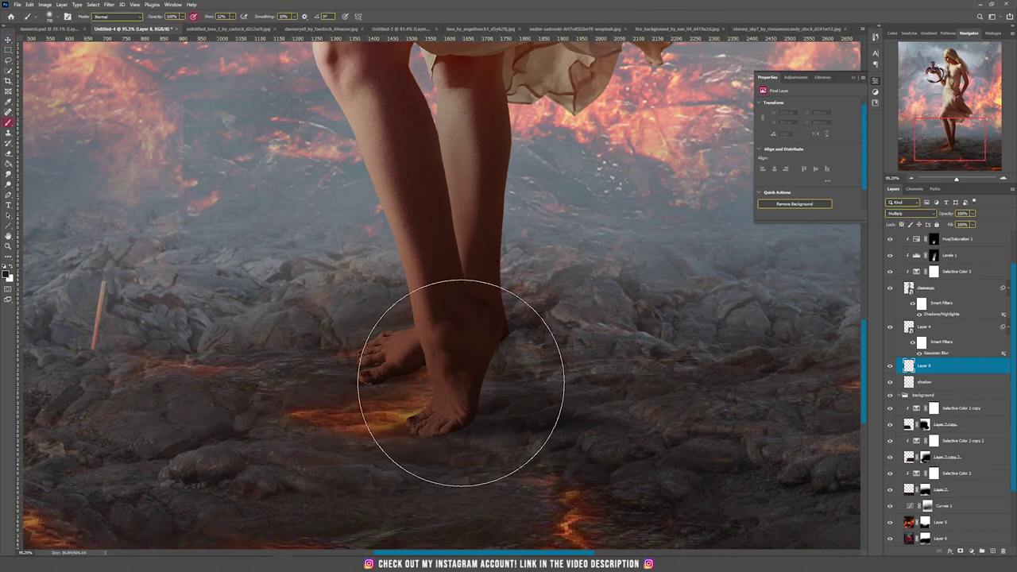
Step: Paint dark contact shadows on the new Multiply layer around both feet and the heel with a small soft black brush
key(bracketleft)
key(bracketleft)
key(bracketleft)
key(bracketleft)
key(bracketleft)
key(bracketleft)
key(bracketleft)
key(bracketleft)
key(bracketleft)
key(bracketleft)
key(bracketleft)
key(bracketleft)
key(bracketleft)
key(bracketleft)
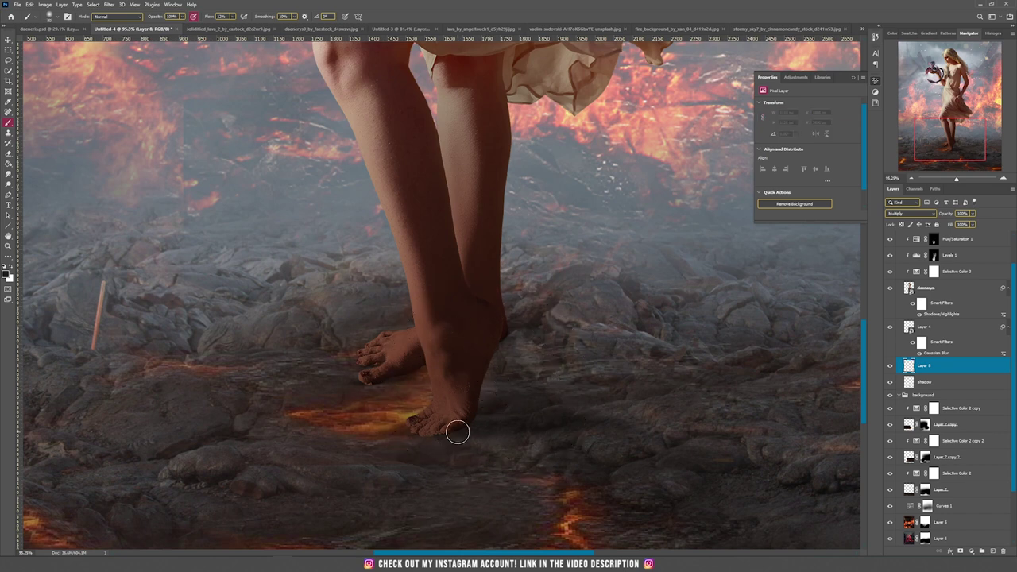
right_click(456, 429)
drag(475, 343, 477, 348)
mouse_move(417, 432)
mouse_down()
mouse_move(448, 425)
mouse_move(418, 431)
mouse_move(442, 433)
mouse_up()
key(ctrl+z)
key(bracketright)
key(bracketright)
drag(391, 382, 371, 367)
click(516, 332)
mouse_move(517, 332)
mouse_down()
mouse_move(363, 377)
mouse_move(476, 424)
mouse_up()
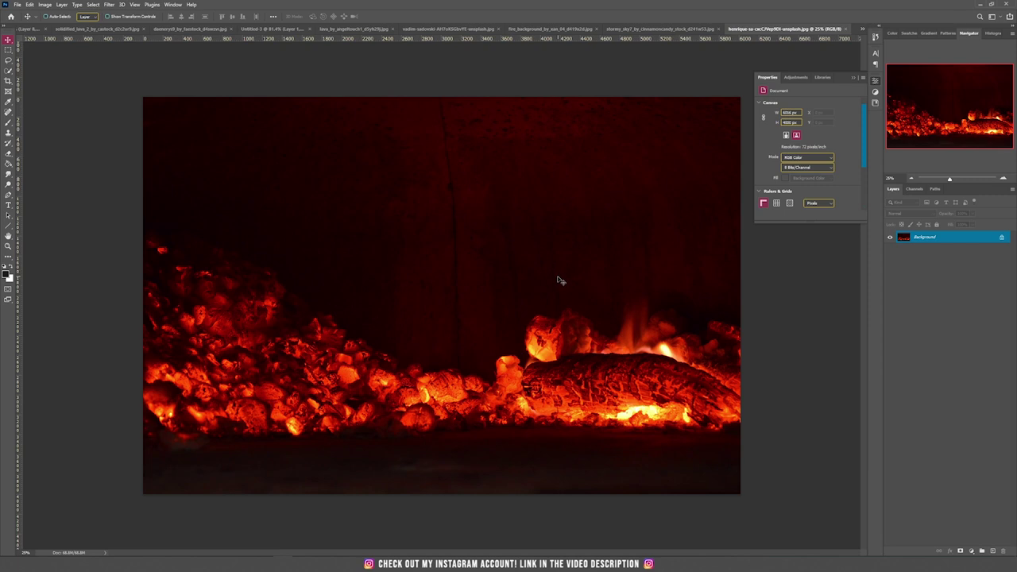
Step: Paste the glowing embers image into the Untitled-4 composite as the top layer of the background group, blended with Screen
click(24, 28)
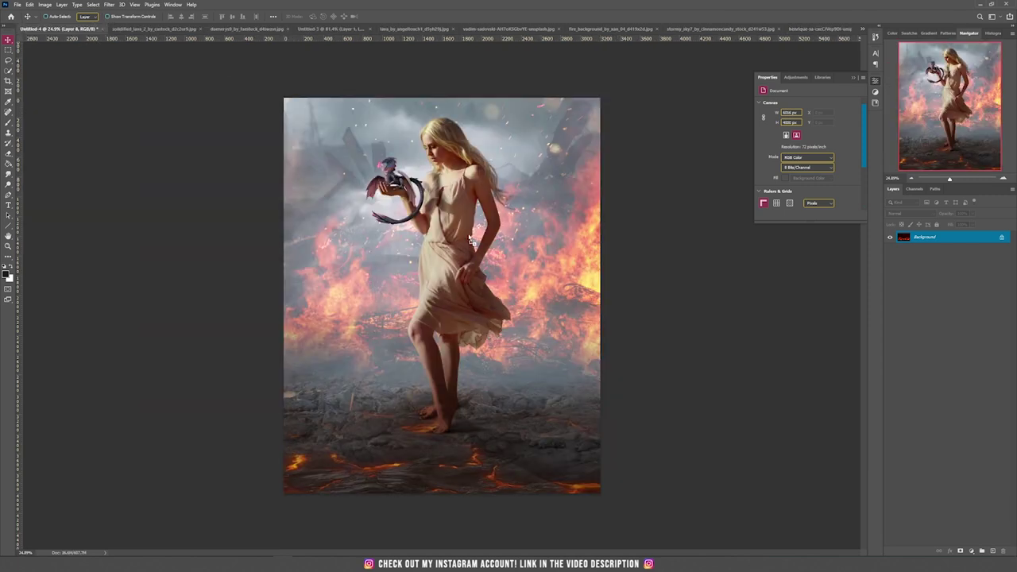
key(ctrl+v)
scroll(949, 358, down, 3)
drag(949, 350, 948, 400)
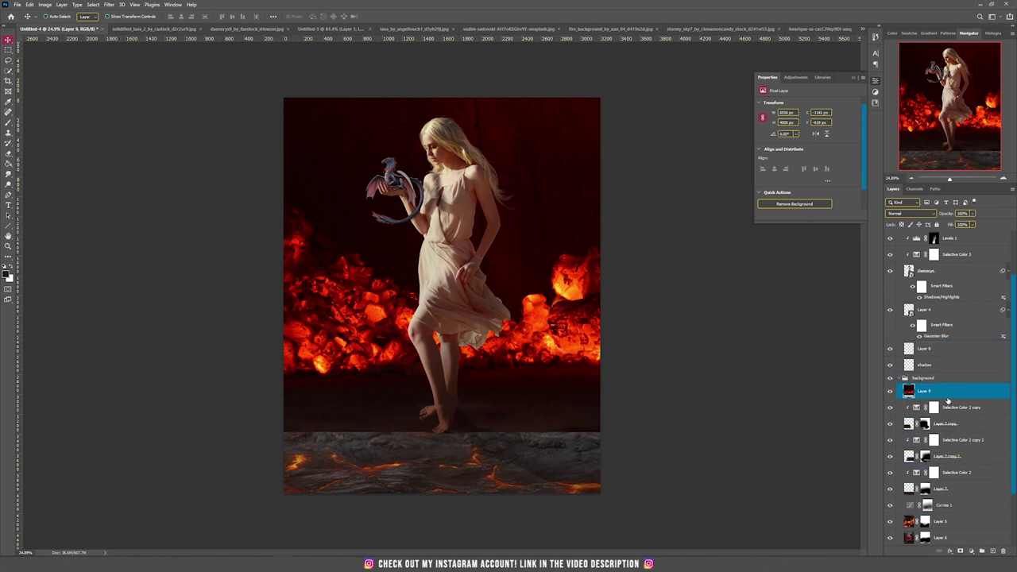
click(906, 214)
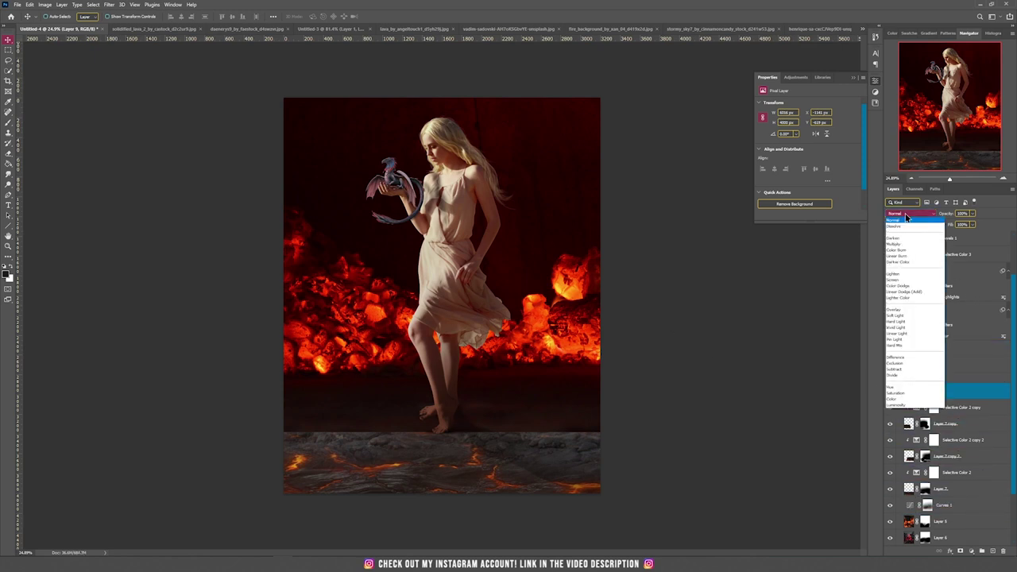
click(903, 280)
Step: Scale the embers layer to about 54% and position it across the flames behind the woman, spanning the canvas width
drag(645, 308, 611, 304)
key(ctrl+t)
drag(818, 230, 521, 288)
drag(429, 293, 488, 363)
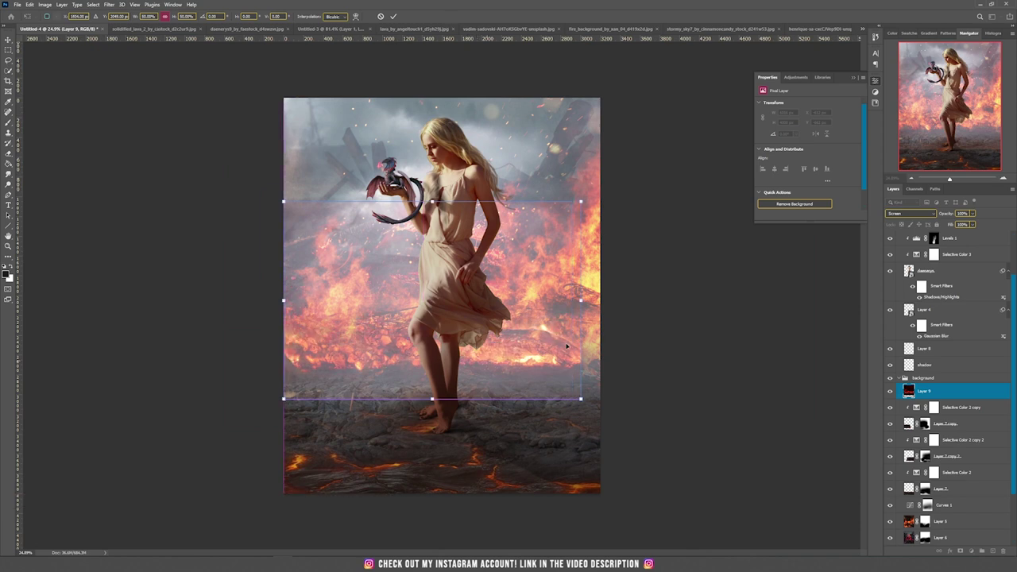
drag(581, 300, 606, 300)
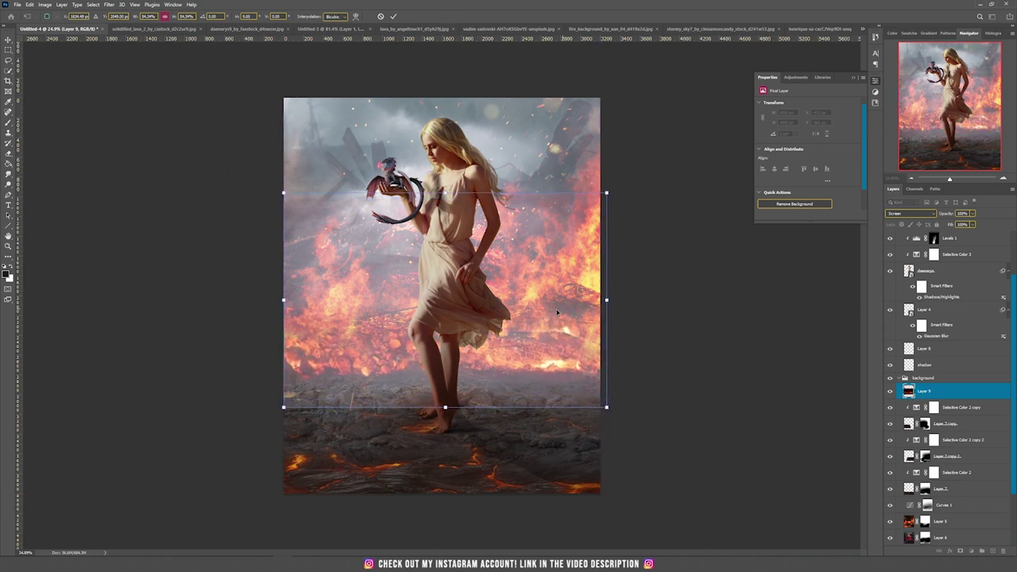
key(Return)
Step: Add a layer mask to the embers layer and paint black on it to blend its edges into the ground and flames
click(942, 548)
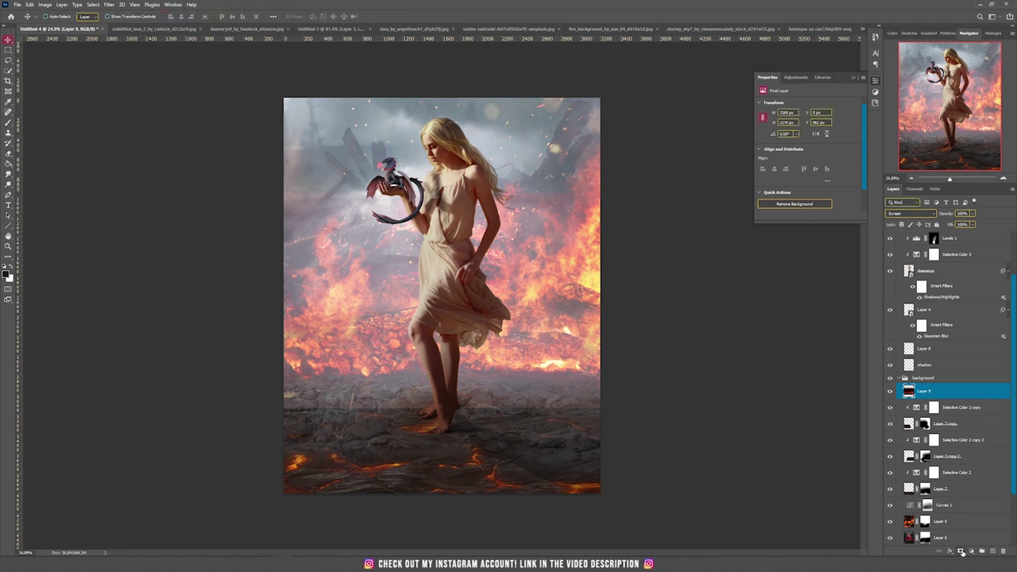
key(b)
right_click(556, 327)
click(486, 397)
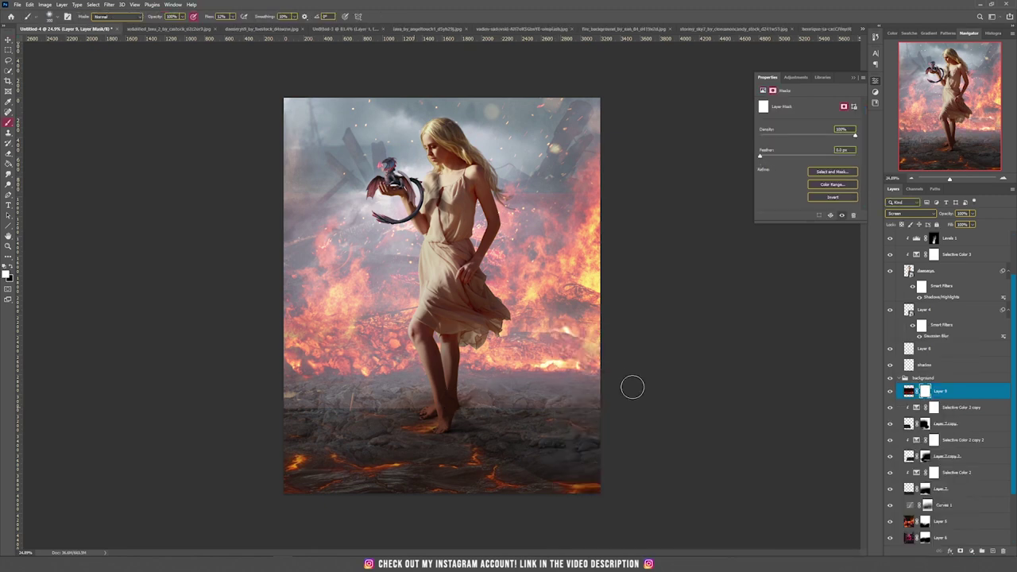
key(x)
mouse_move(488, 409)
mouse_down()
mouse_move(486, 397)
mouse_move(246, 423)
mouse_up()
key(v)
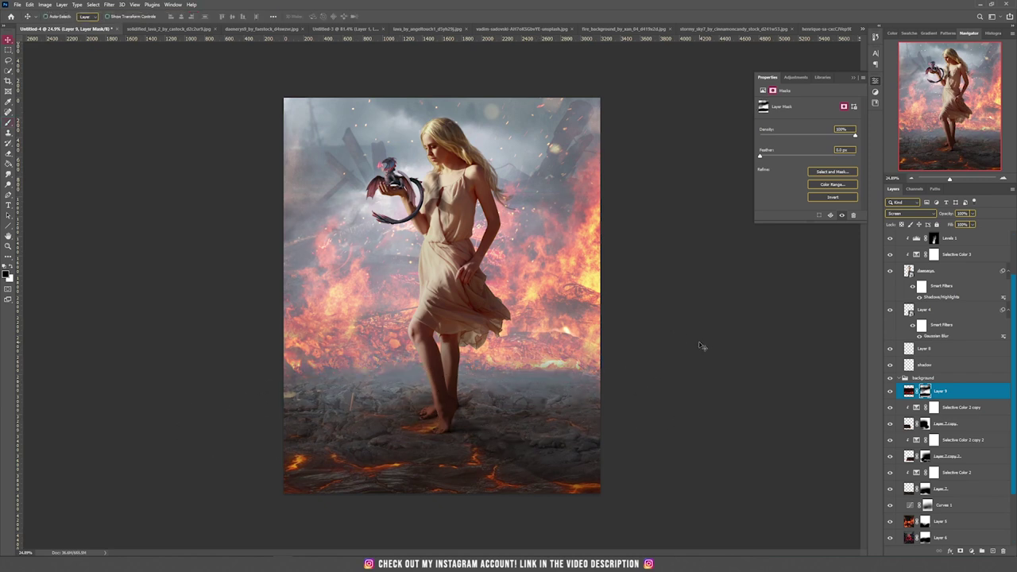
Step: Add a Levels adjustment above the embers layer and lower its white output level to darken the background
click(971, 550)
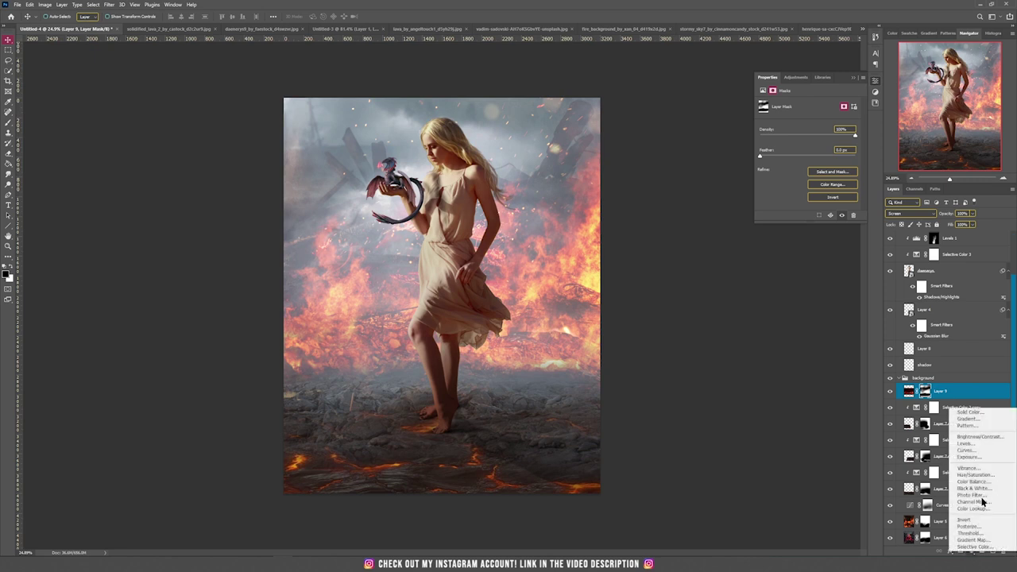
click(971, 448)
drag(856, 182, 834, 190)
Step: Paint black on the Levels mask with an enlarged soft brush to restore brightness in the area behind the woman
key(b)
key(bracketright)
key(bracketright)
key(bracketright)
key(bracketright)
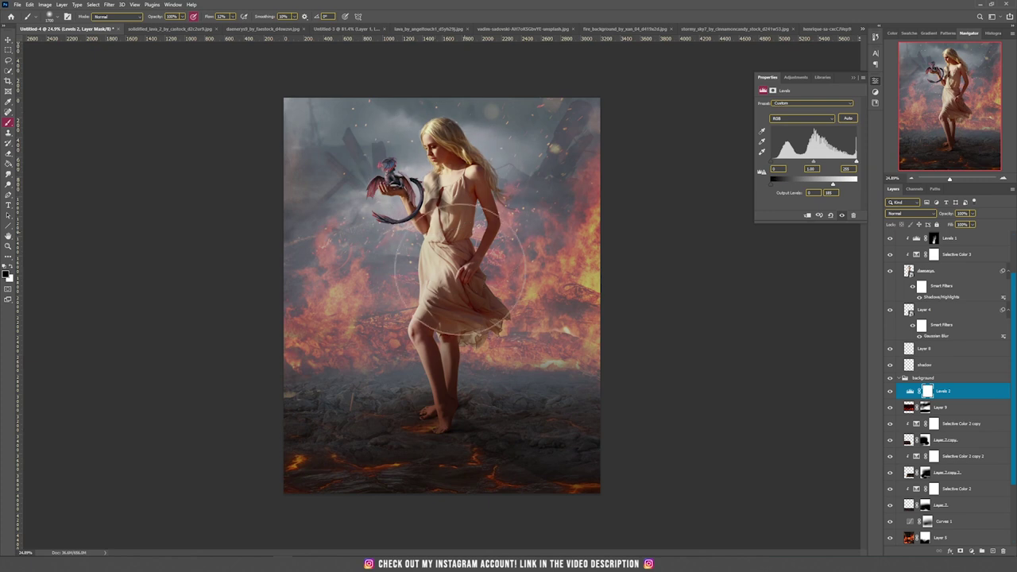
drag(451, 347, 404, 164)
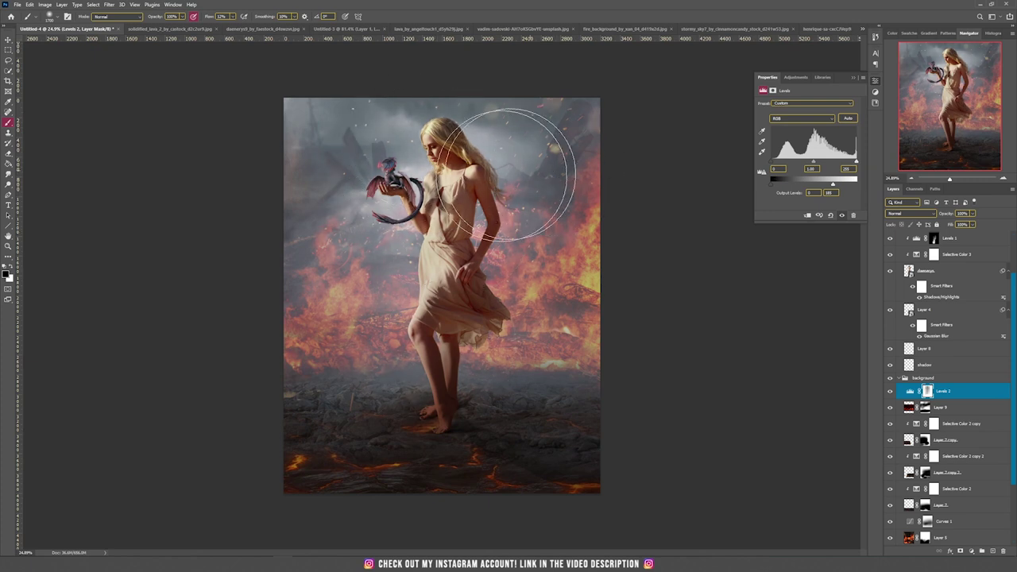
key(v)
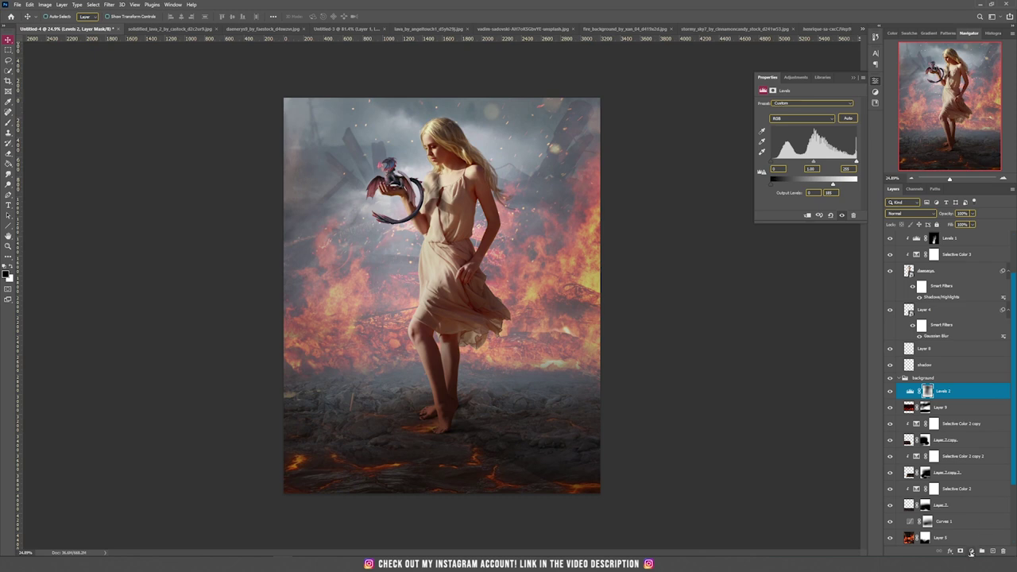
Step: Add a Selective Color adjustment above the background Levels layer and tint the background purple, with cyan at +7% in the Blacks
click(971, 551)
click(966, 544)
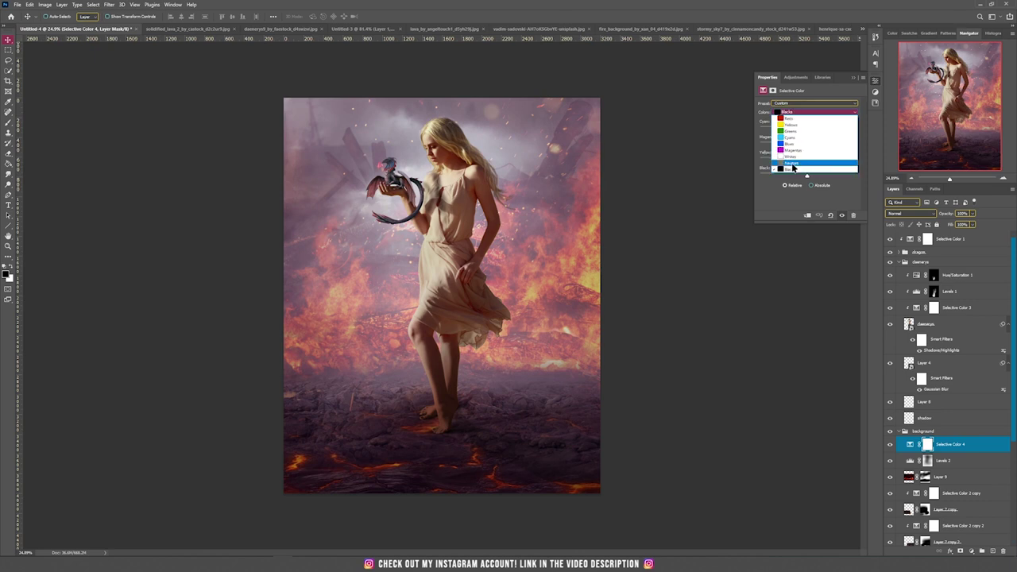
click(792, 163)
click(830, 113)
click(792, 170)
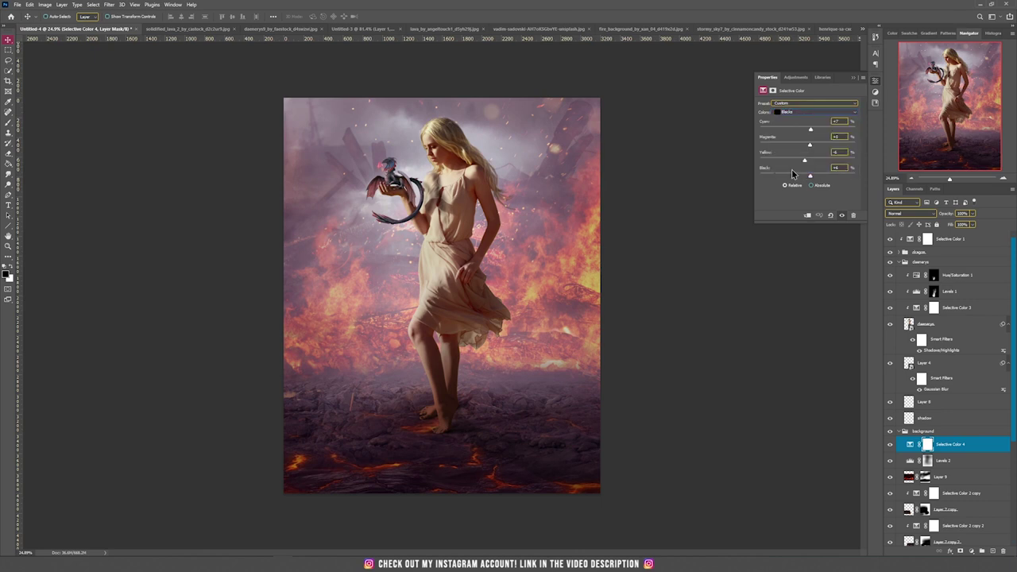
Step: Toggle the new Selective Color adjustment's visibility to compare the background with and without the tint
click(890, 445)
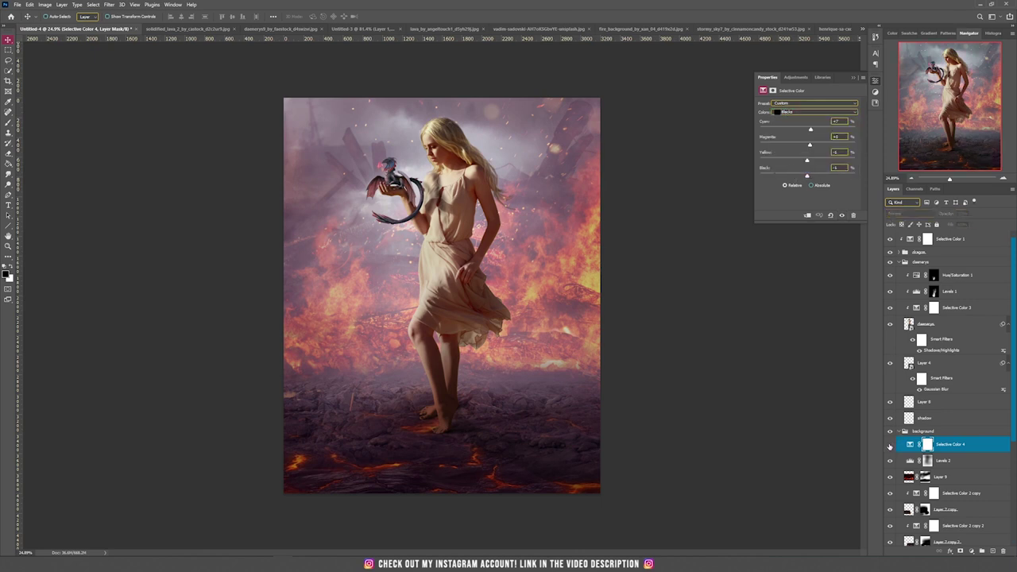
click(889, 445)
click(889, 445)
click(889, 445)
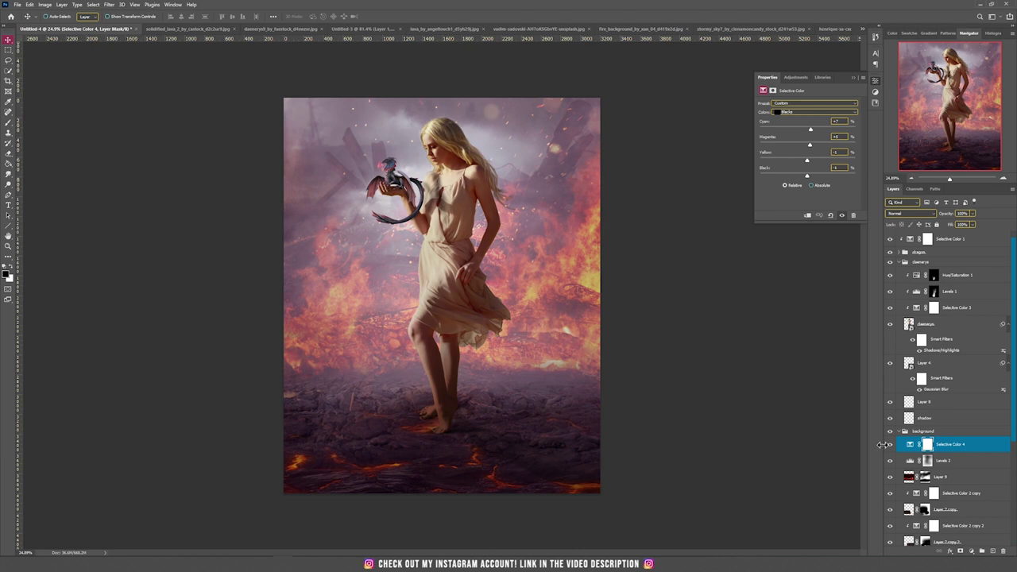
Step: Collapse the background and daenerys groups, and hide the daenerys group, the dragon group and the Selective Color 1 adjustment
click(902, 431)
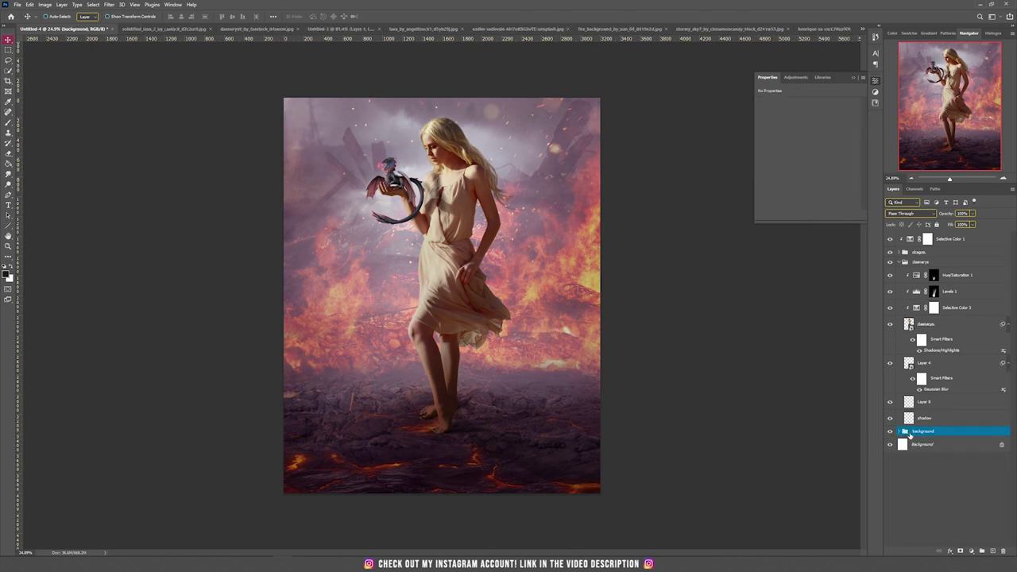
click(900, 262)
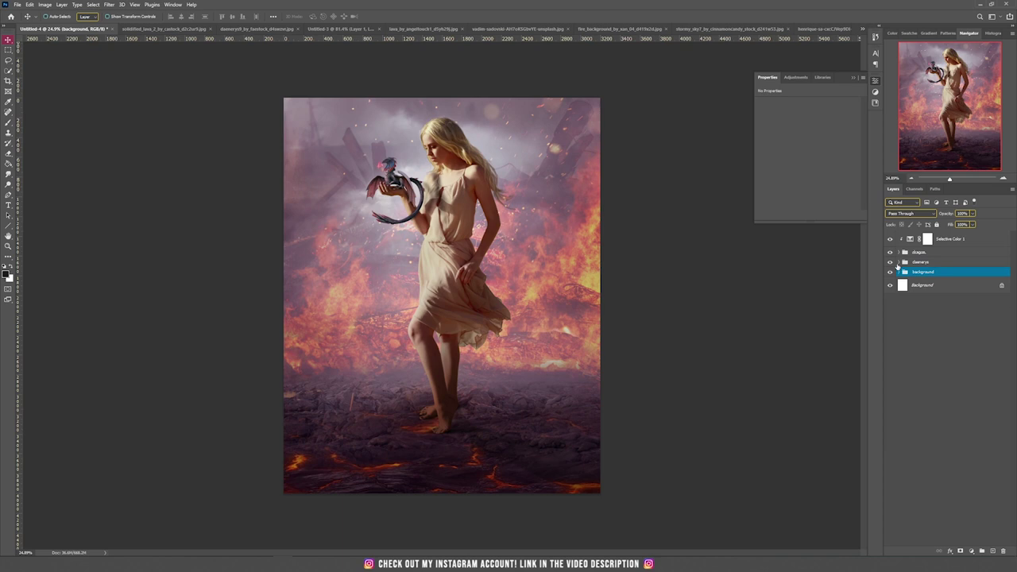
drag(890, 263, 890, 239)
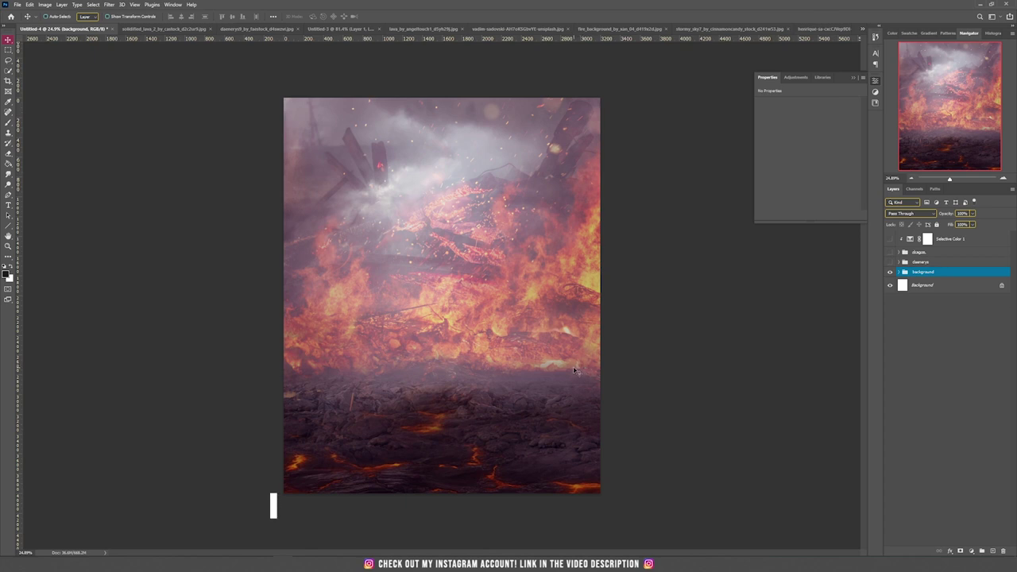
Step: Stamp the visible background into one merged layer above the background group and convert it to a smart object
key(ctrl)
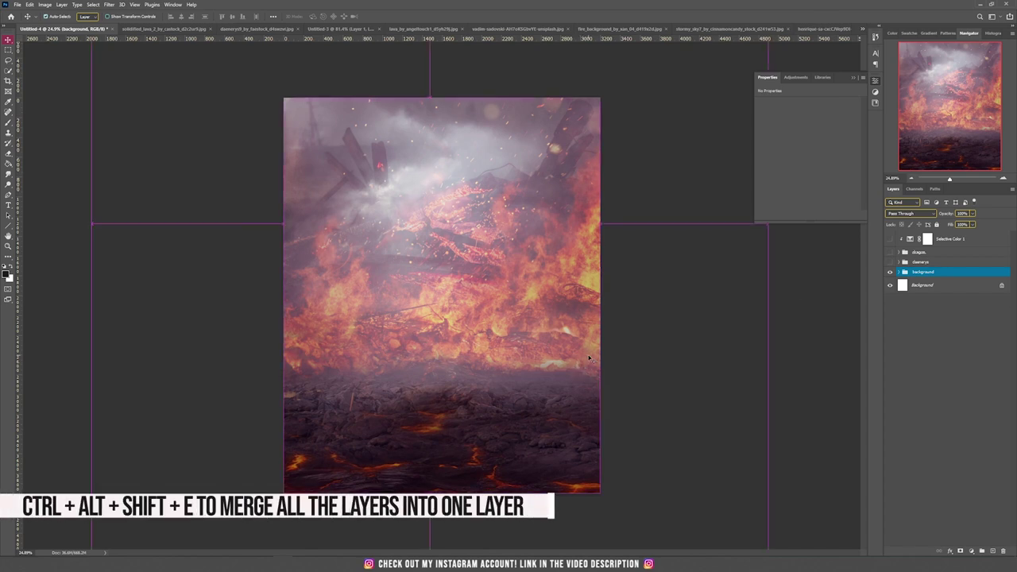
right_click(925, 277)
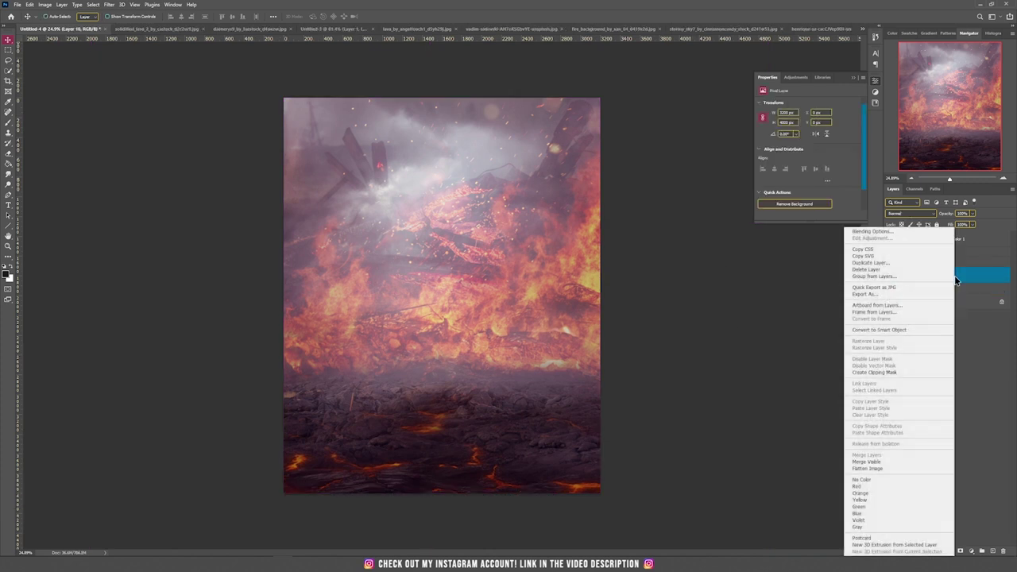
click(910, 328)
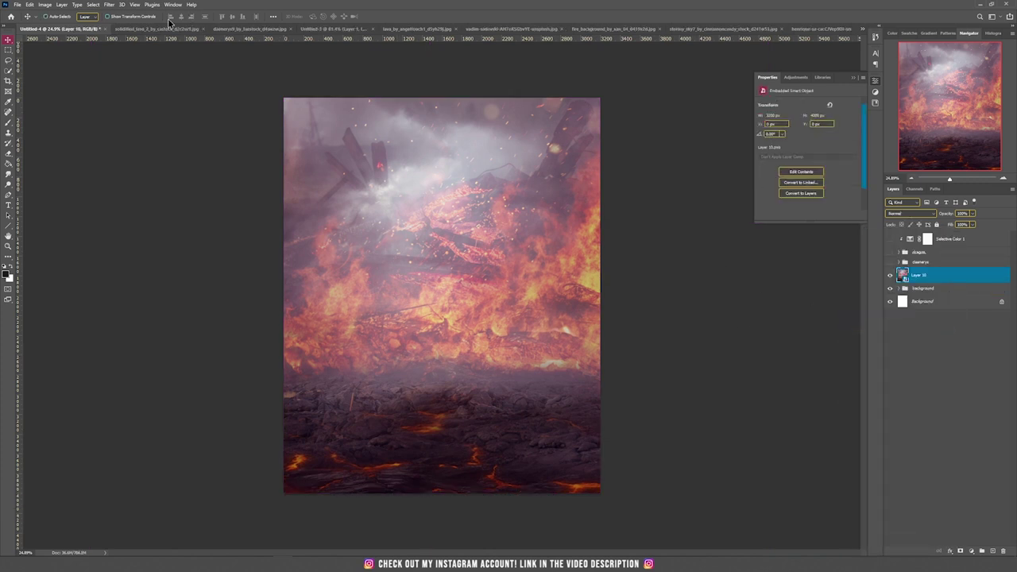
Step: Apply a Field Blur to the merged background, adding pins in the sky and at the ground's edge and adjusting the blur at the pins
click(109, 4)
mouse_move(129, 114)
click(237, 114)
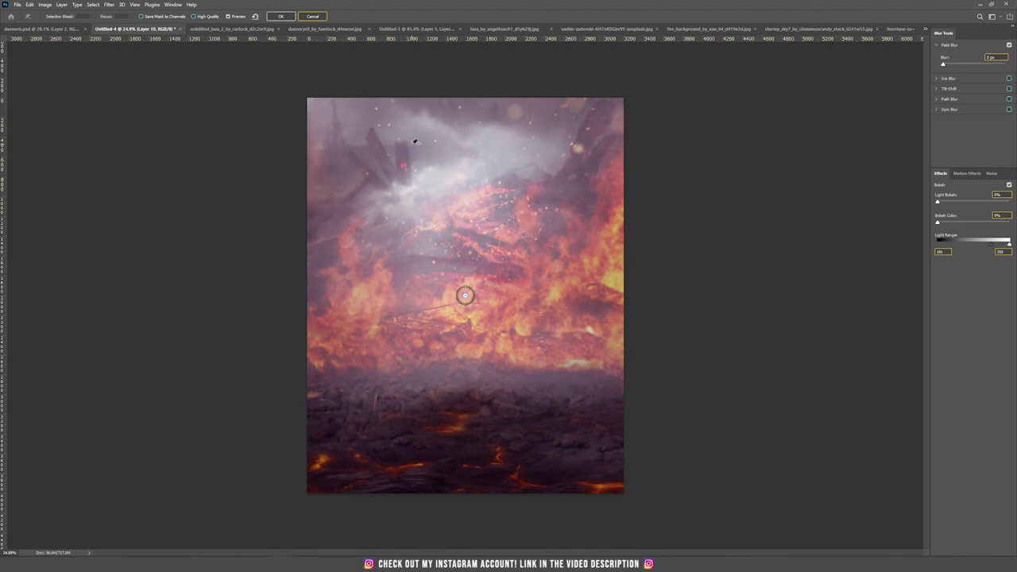
click(451, 139)
click(460, 380)
drag(468, 381, 460, 373)
click(466, 294)
drag(470, 290, 474, 294)
key(Return)
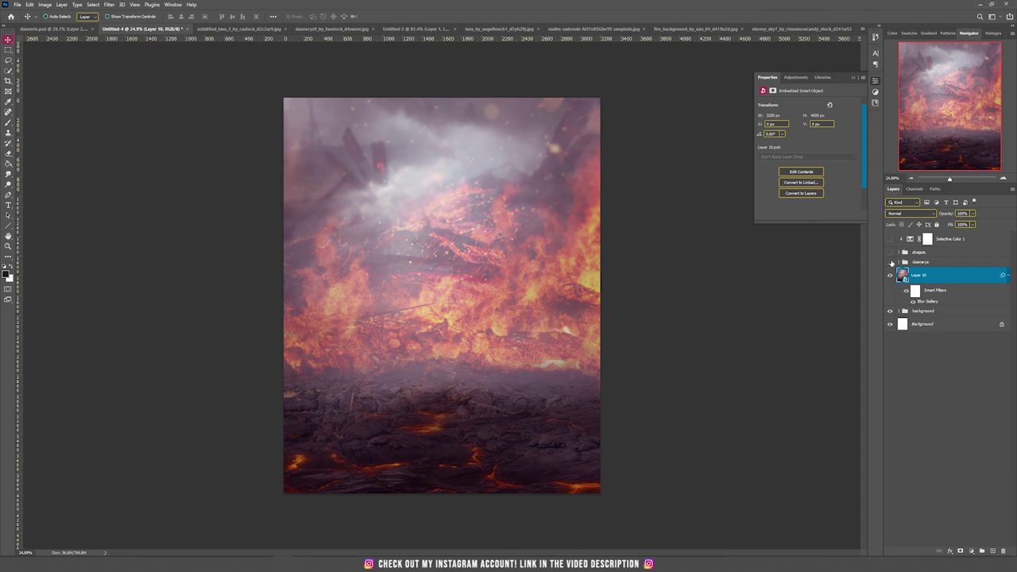
Step: Show the dragon group, the daenerys group and Selective Color 1 again, and expand the daenerys group
drag(889, 251, 890, 262)
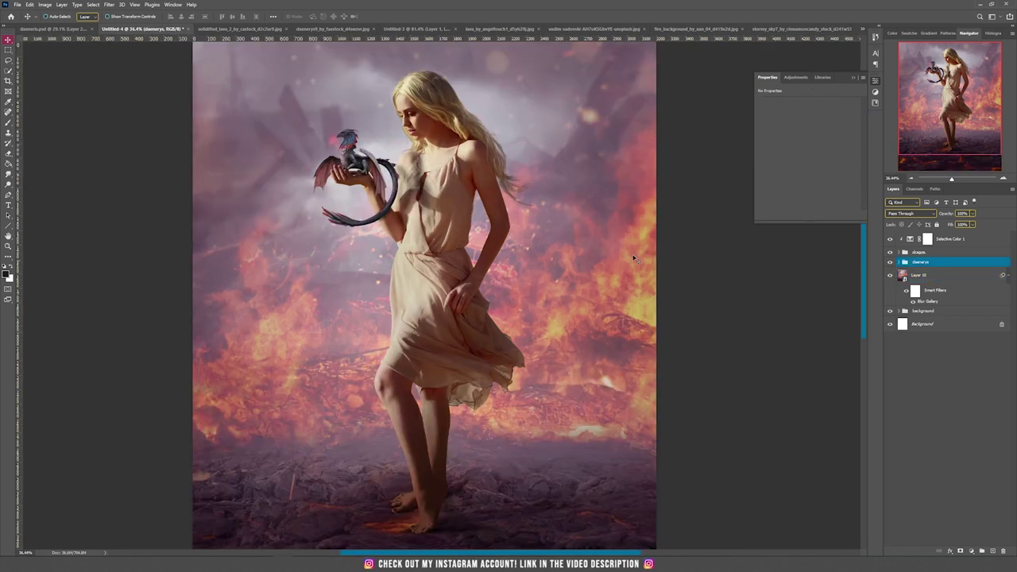
click(898, 263)
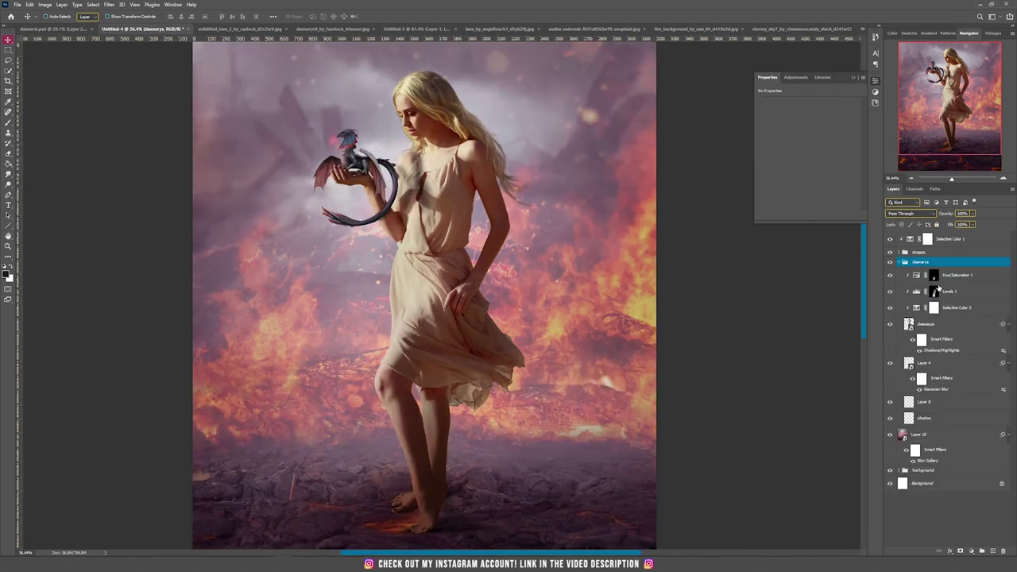
Step: Add a Levels adjustment above Hue/Saturation 1, clip it to the woman, and lower its output white level to darken her
click(933, 274)
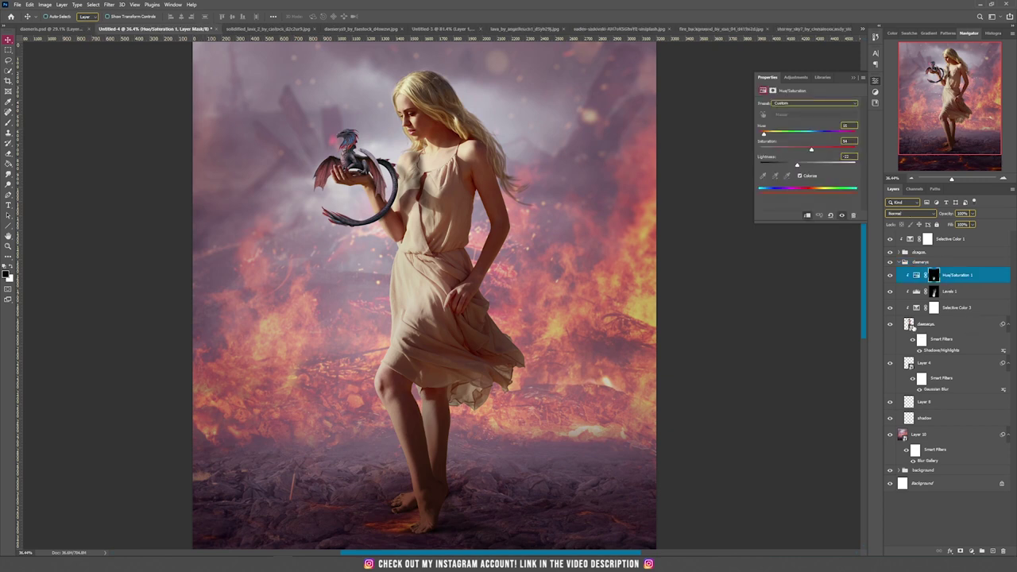
click(910, 325)
click(960, 277)
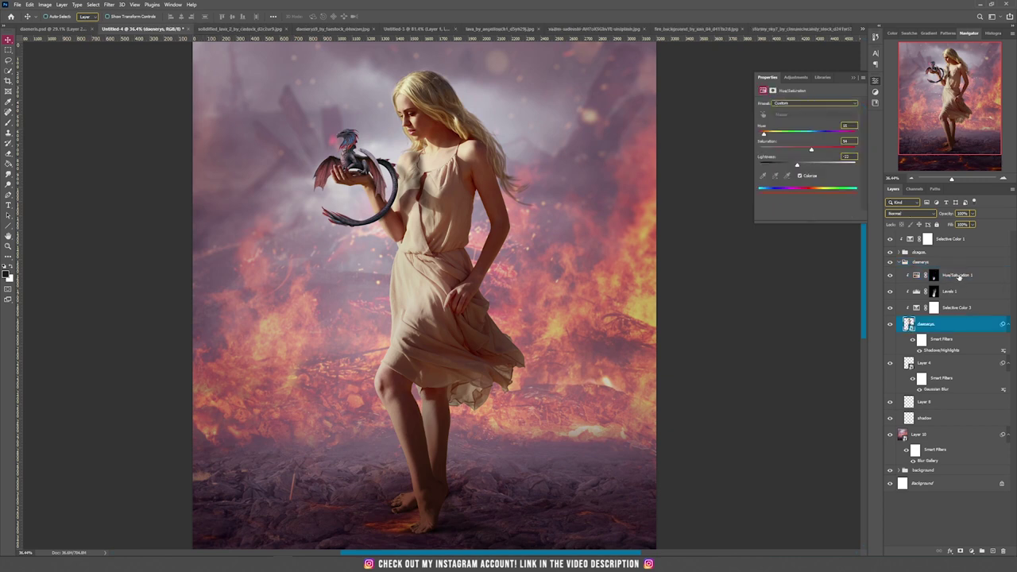
click(971, 551)
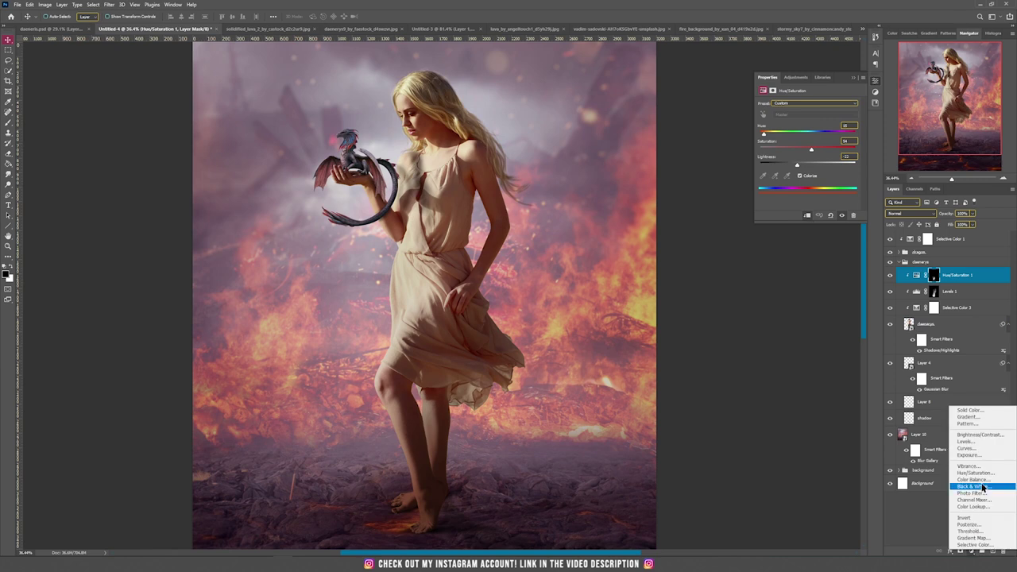
click(979, 441)
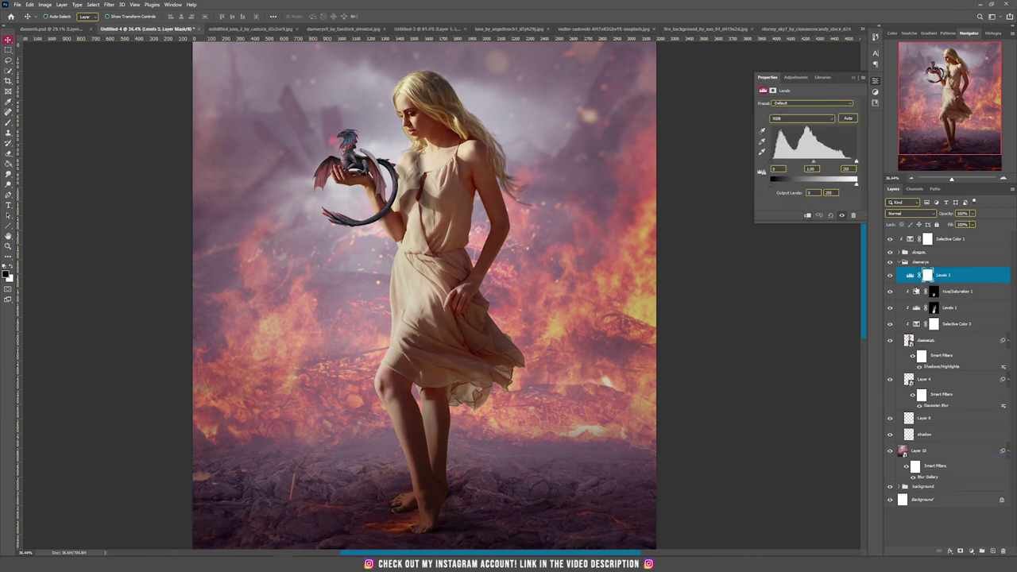
click(808, 216)
drag(856, 183, 821, 187)
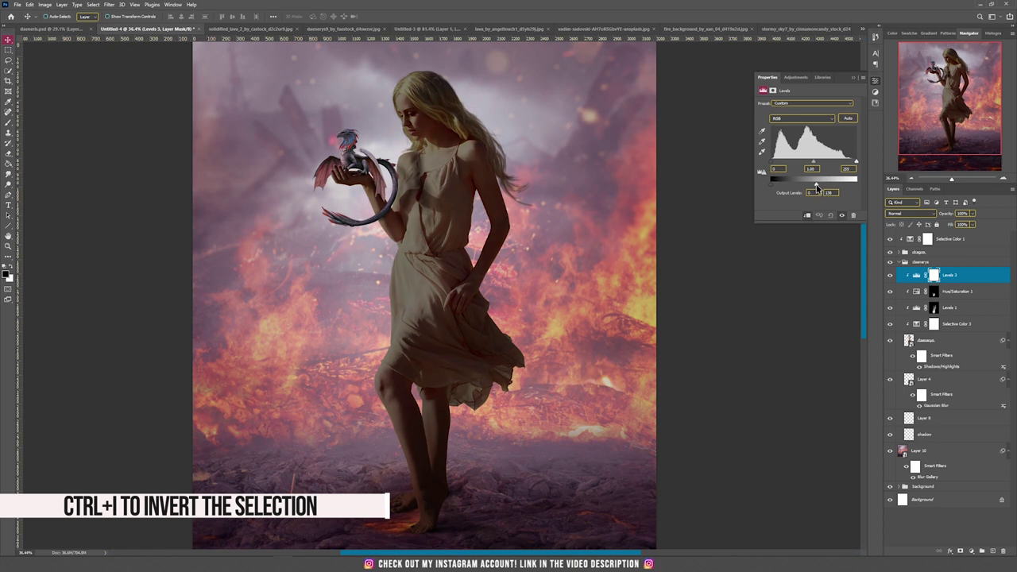
Step: Invert the new Levels mask to black, then paint white with a large soft brush over the woman's hair, shoulder and dress
click(931, 278)
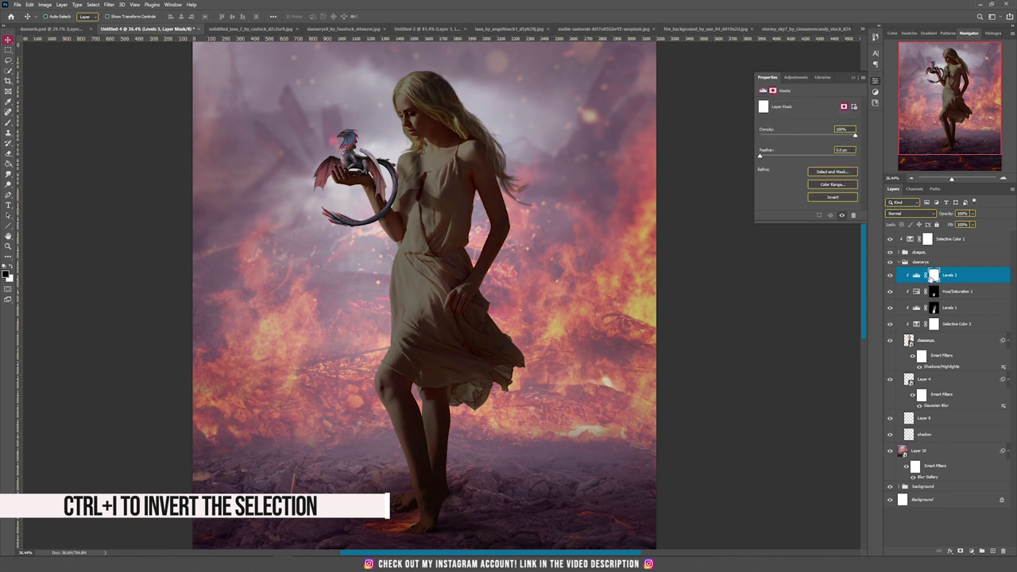
key(ctrl+i)
key(b)
key(bracketleft)
key(bracketleft)
key(bracketleft)
key(bracketleft)
key(bracketleft)
key(bracketleft)
key(bracketleft)
key(bracketleft)
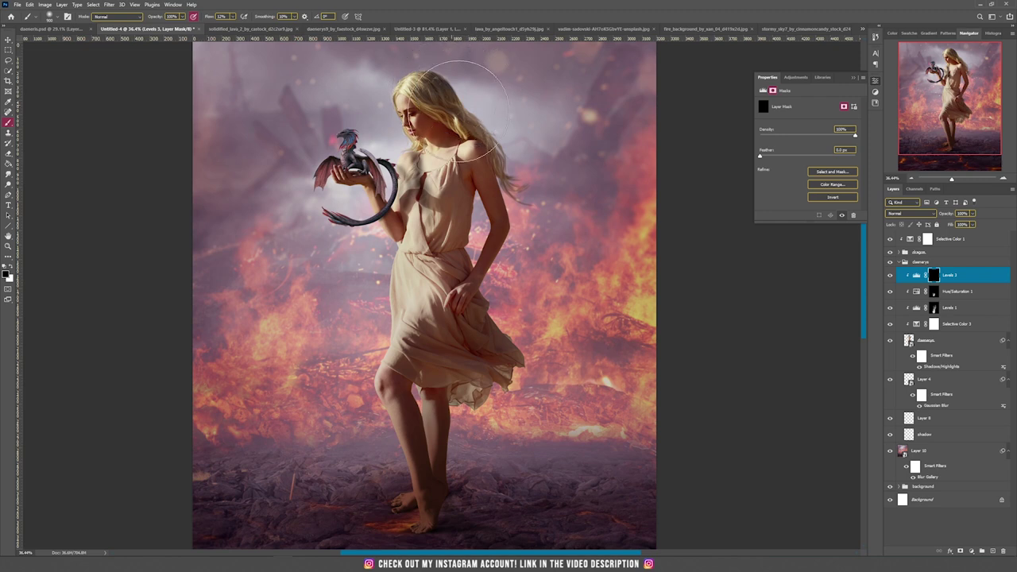
key(x)
mouse_move(462, 98)
mouse_down()
mouse_move(495, 171)
mouse_move(477, 156)
mouse_move(486, 231)
mouse_move(465, 261)
mouse_move(467, 198)
mouse_move(483, 181)
mouse_move(459, 151)
mouse_move(481, 345)
mouse_move(471, 334)
mouse_move(470, 466)
mouse_move(427, 350)
mouse_move(465, 354)
mouse_move(464, 323)
mouse_up()
Step: Refine the Levels mask with a smaller white brush, painting shadow up the woman's torso to her face
key(bracketleft)
key(bracketleft)
key(bracketleft)
key(bracketleft)
key(bracketleft)
drag(409, 222, 413, 101)
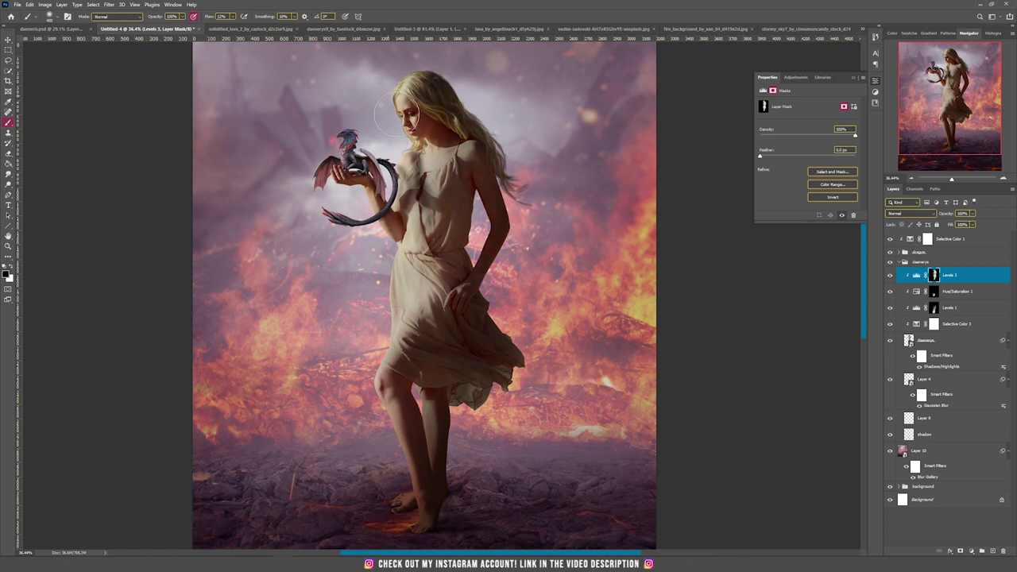
key(v)
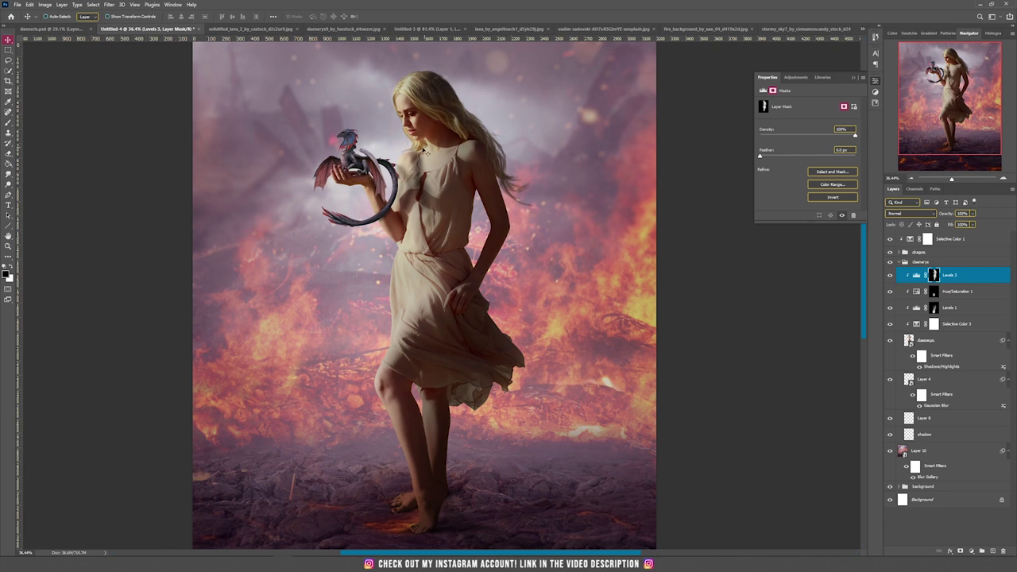
Step: Create a Soft Light layer filled with 50% gray and clip it to the woman above the Levels adjustment
click(62, 4)
mouse_move(72, 14)
click(193, 14)
click(468, 203)
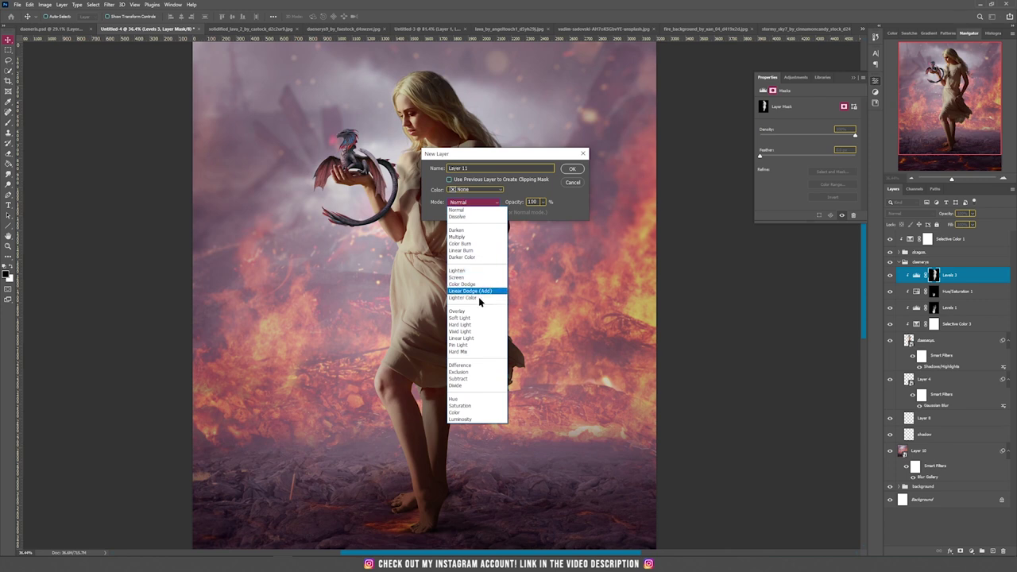
click(467, 318)
click(469, 213)
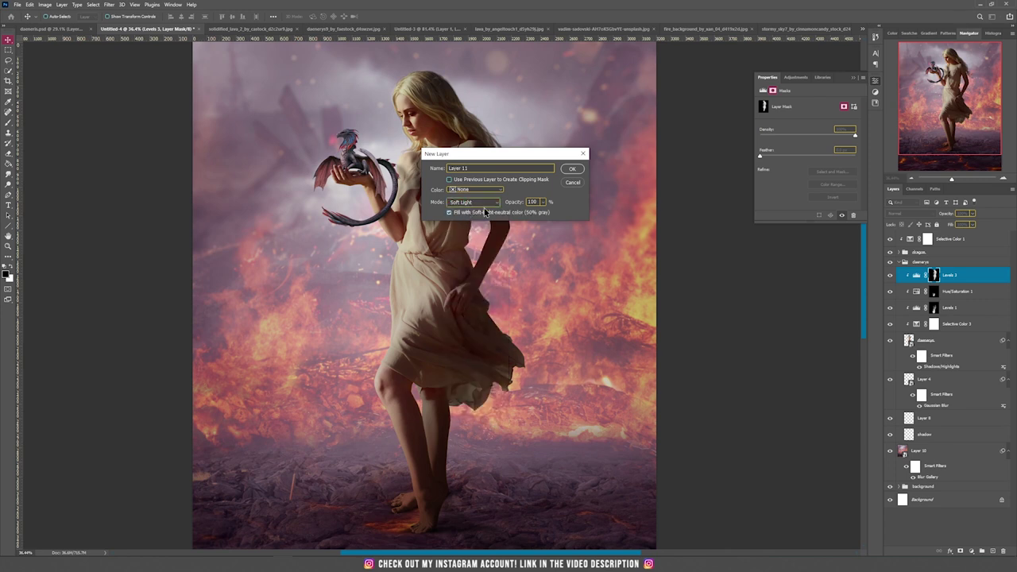
click(574, 169)
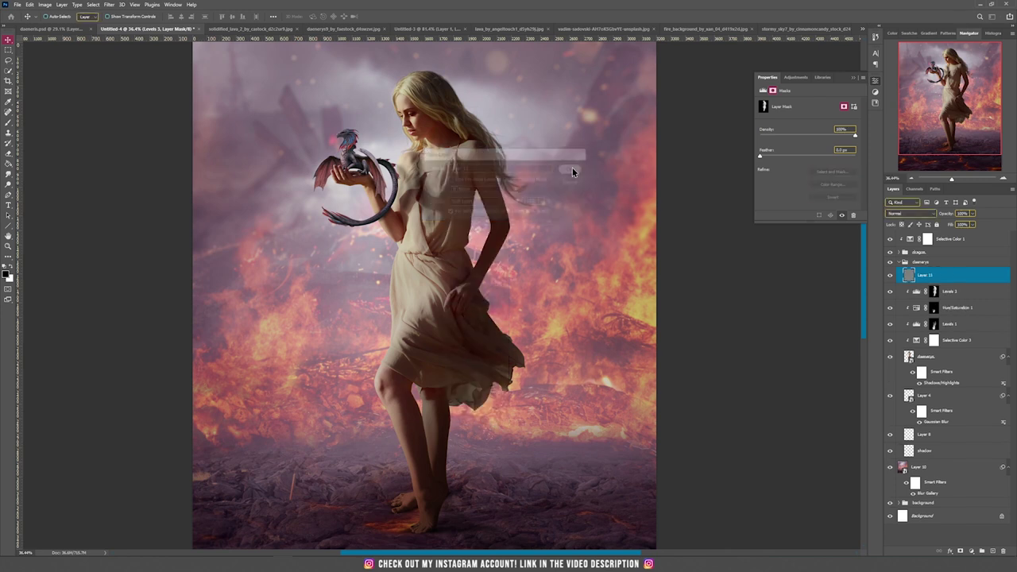
alt+click(940, 280)
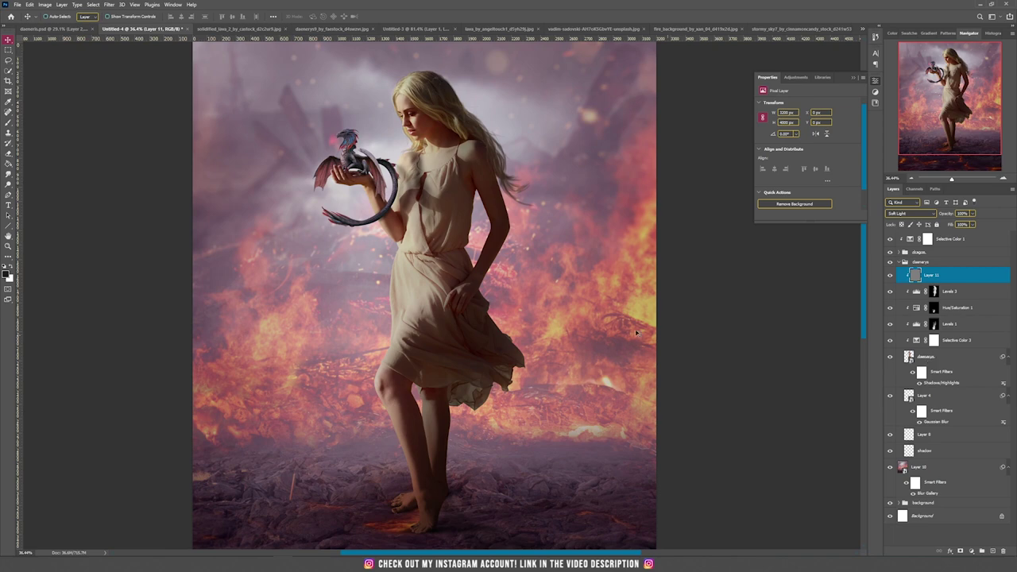
Step: Burn the dress folds around the chest on the gray Soft Light layer with a small, low-flow black brush
scroll(420, 207, up, 3)
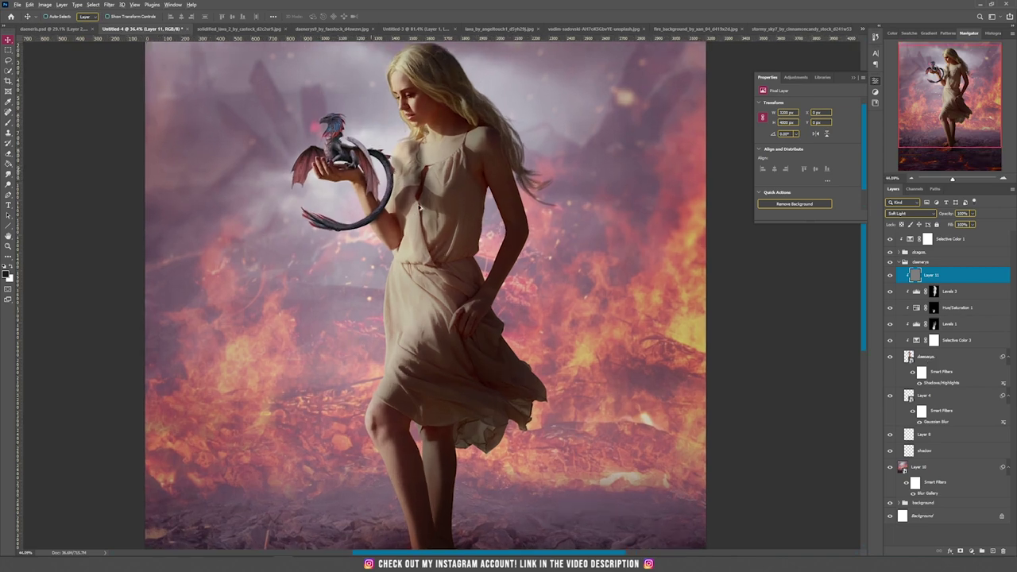
key(b)
key(bracketleft)
key(bracketleft)
key(bracketleft)
key(bracketleft)
key(bracketleft)
key(bracketleft)
key(bracketleft)
click(232, 17)
drag(234, 29, 231, 29)
click(266, 3)
scroll(490, 147, up, 4)
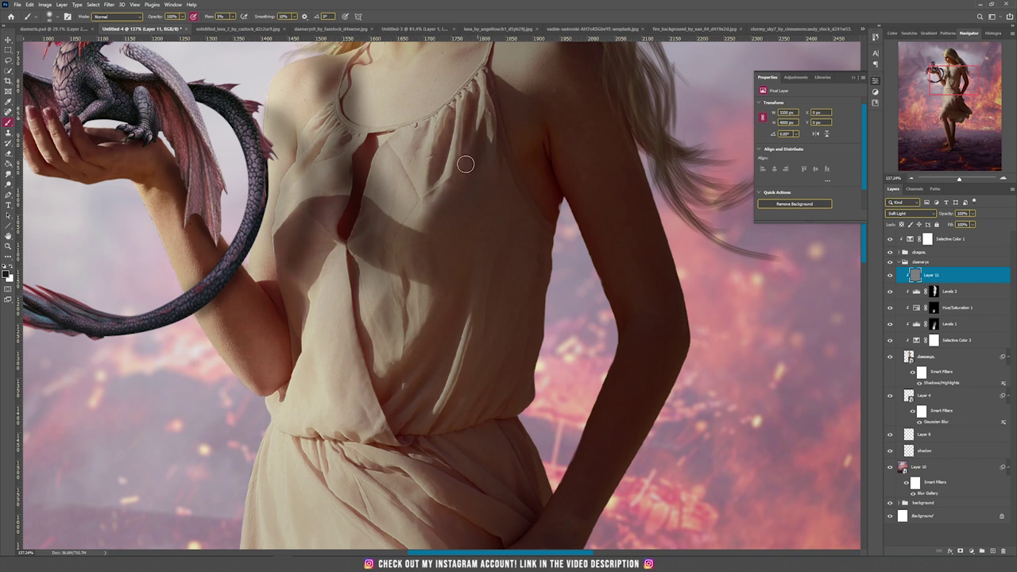
drag(349, 226, 348, 242)
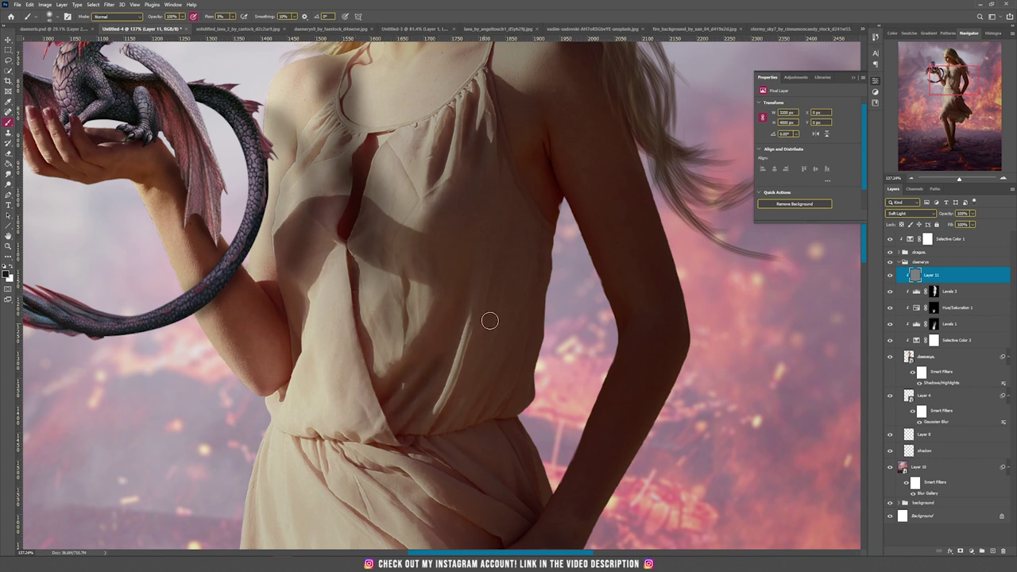
Step: Continue burning shadows in black over the woman's arm, waist, skirt folds and legs, enlarging the brush for broader areas
drag(278, 97, 268, 205)
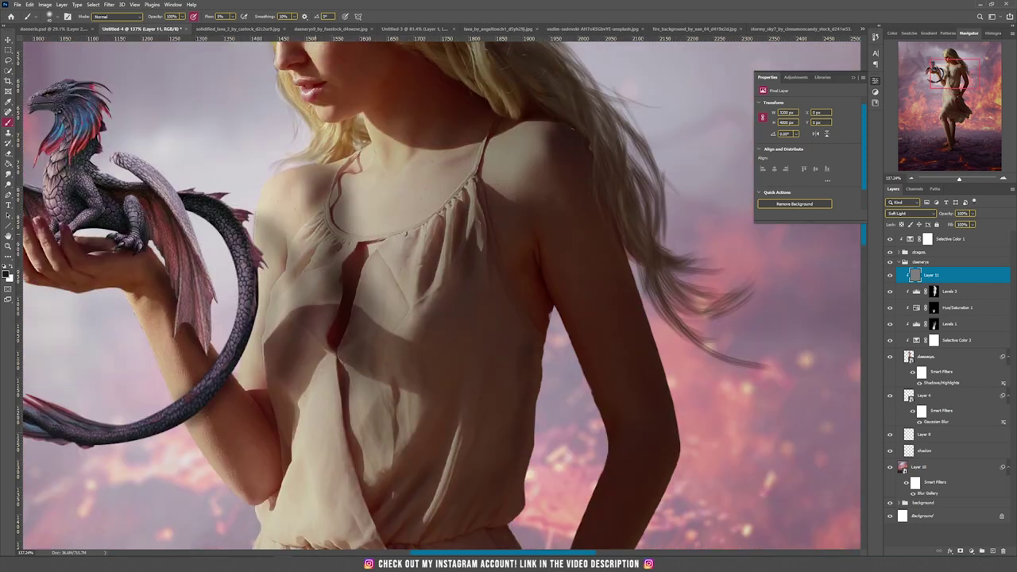
drag(73, 254, 205, 243)
scroll(203, 242, down, 3)
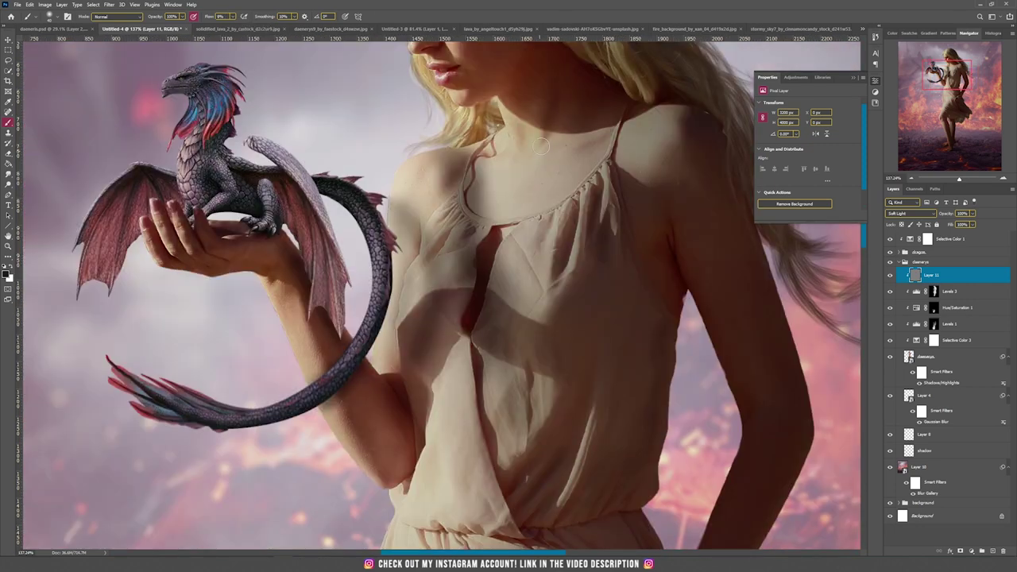
scroll(453, 211, right, 2)
scroll(523, 397, down, 3)
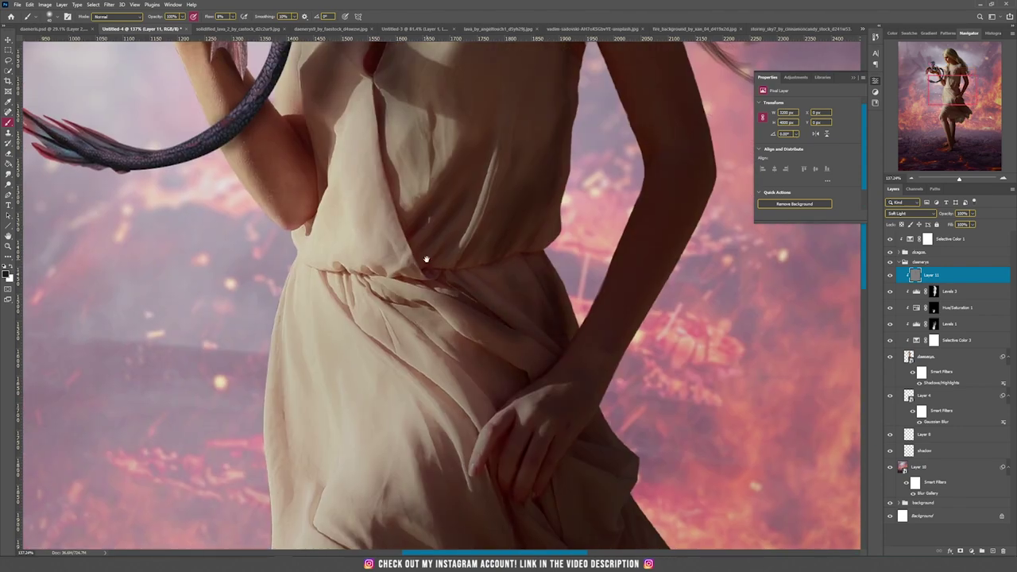
scroll(422, 265, down, 5)
scroll(617, 218, down, 8)
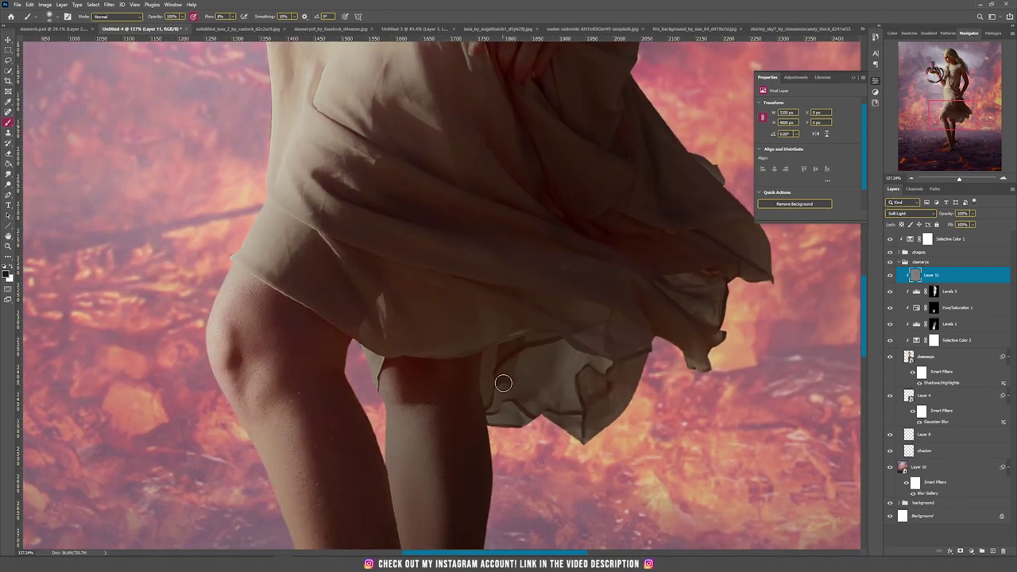
key(bracketright)
key(bracketright)
scroll(370, 294, up, 2)
scroll(300, 328, up, 4)
scroll(524, 257, up, 2)
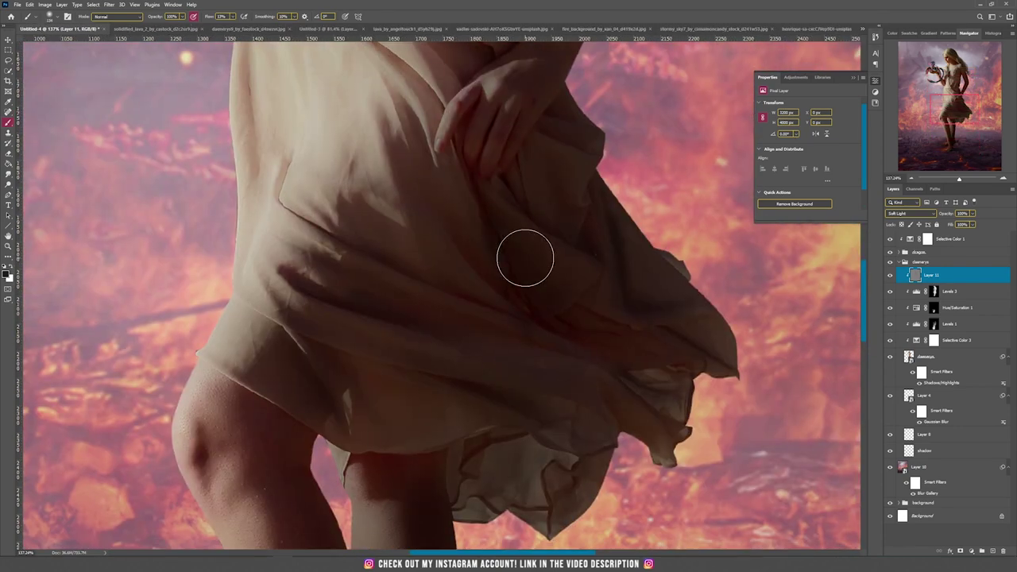
scroll(594, 250, up, 4)
scroll(594, 249, down, 6)
Step: Toggle the visibility of the gray Soft Light layer to compare the woman with and without the burned shadows
key(v)
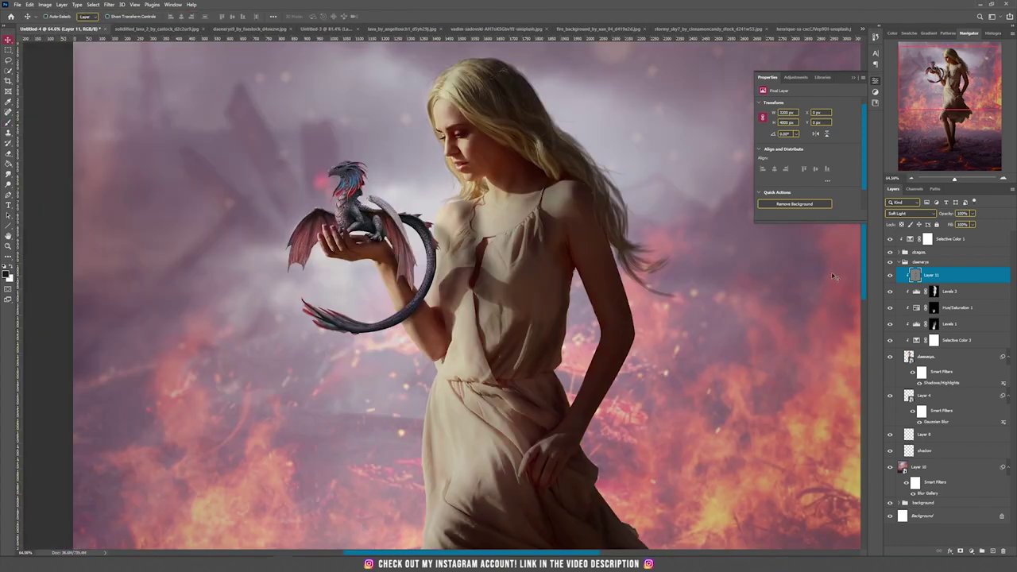
click(889, 276)
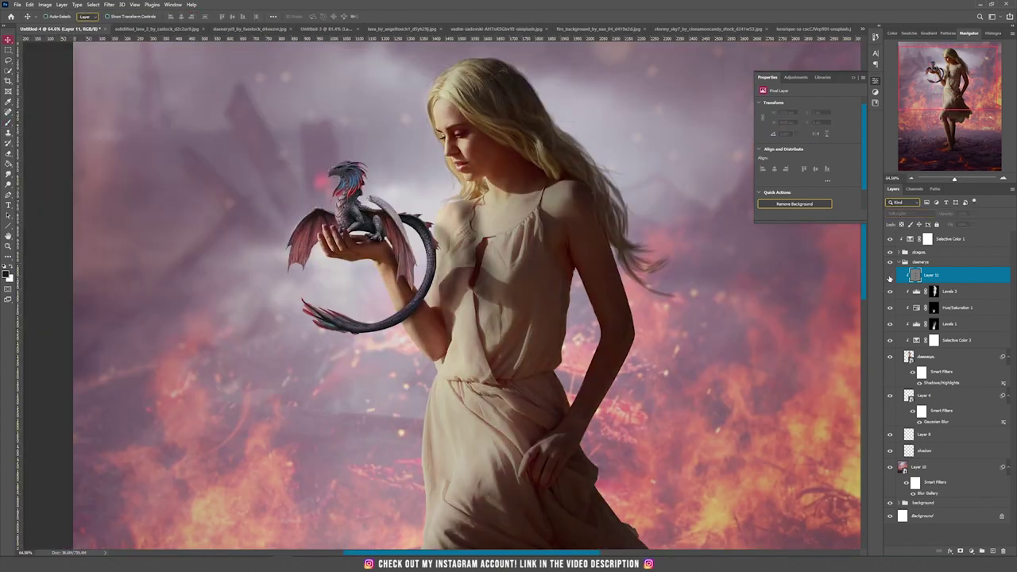
click(889, 275)
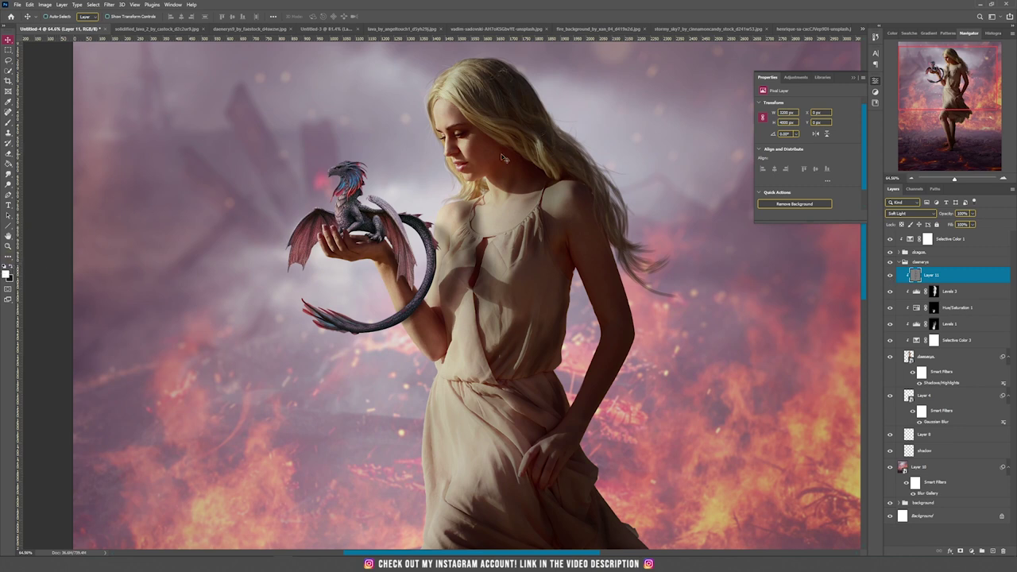
Step: Dodge highlights on the woman's bodice with a small soft white brush at 10% flow on the Soft Light layer
key(b)
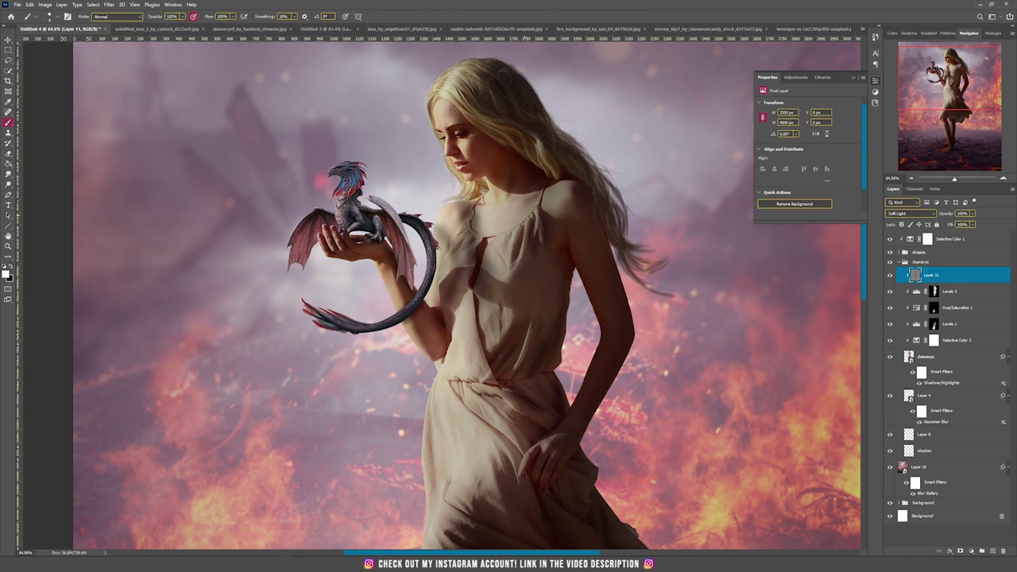
scroll(528, 213, up, 5)
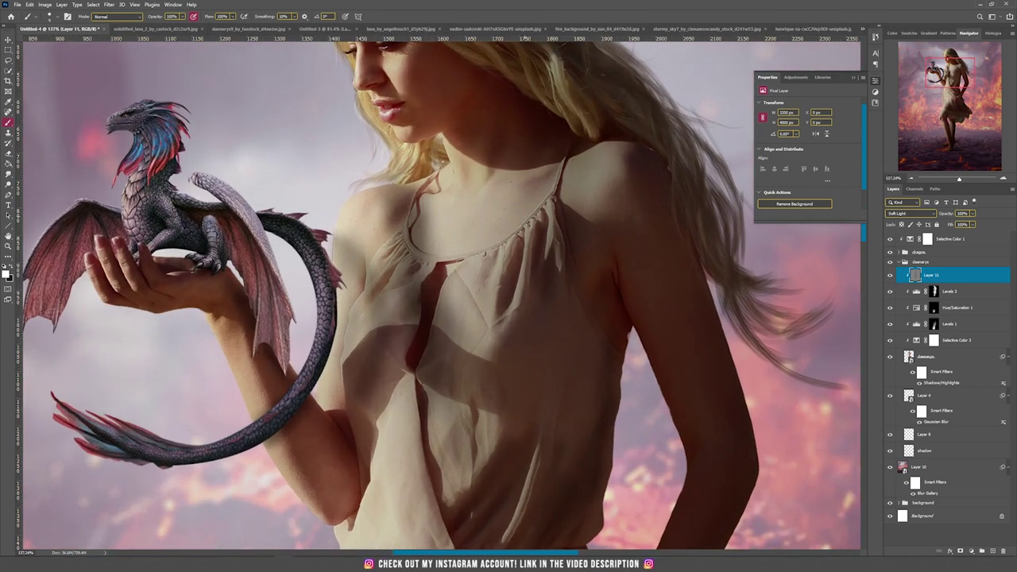
right_click(533, 226)
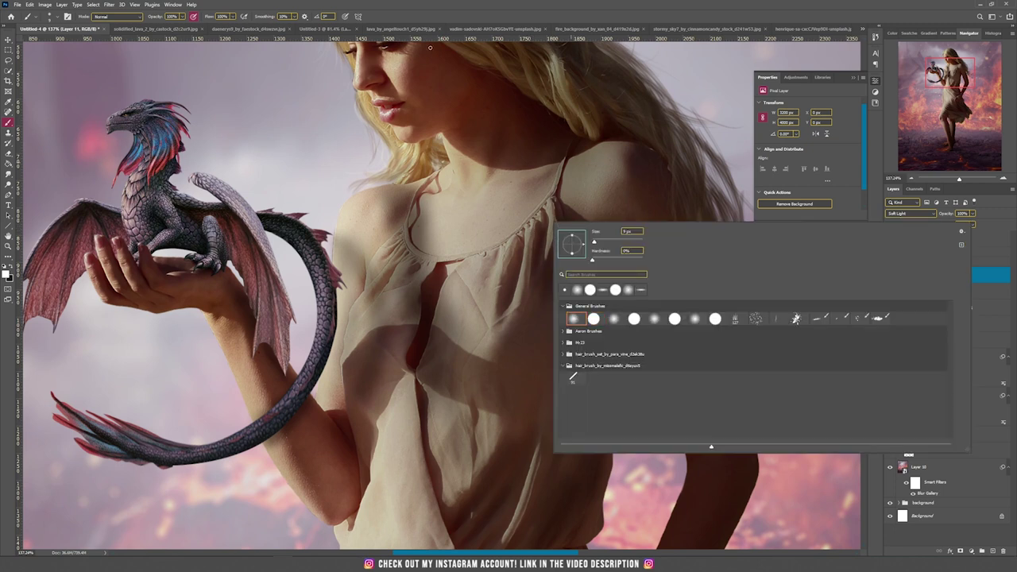
click(432, 20)
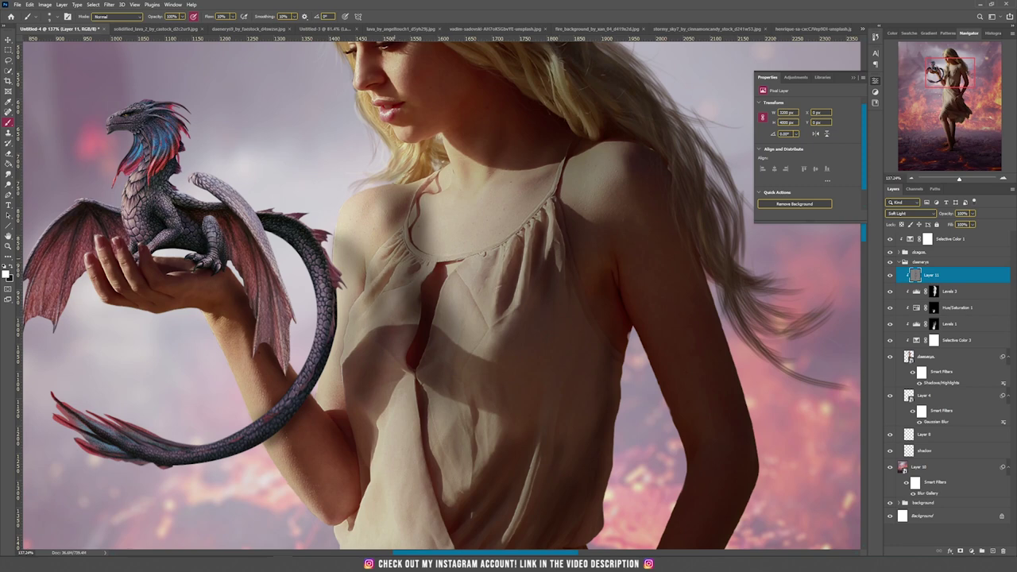
drag(383, 295, 391, 420)
drag(406, 242, 416, 331)
drag(505, 283, 500, 141)
drag(481, 398, 510, 210)
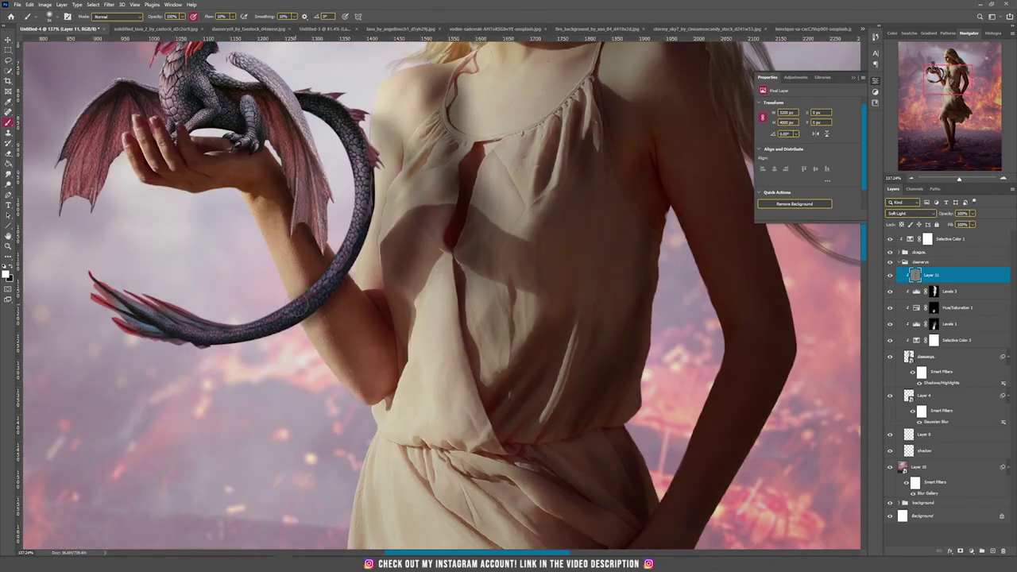
Step: Dodge highlights on the skirt folds, legs and feet in white, enlarging the brush for the lower body
scroll(507, 95, down, 5)
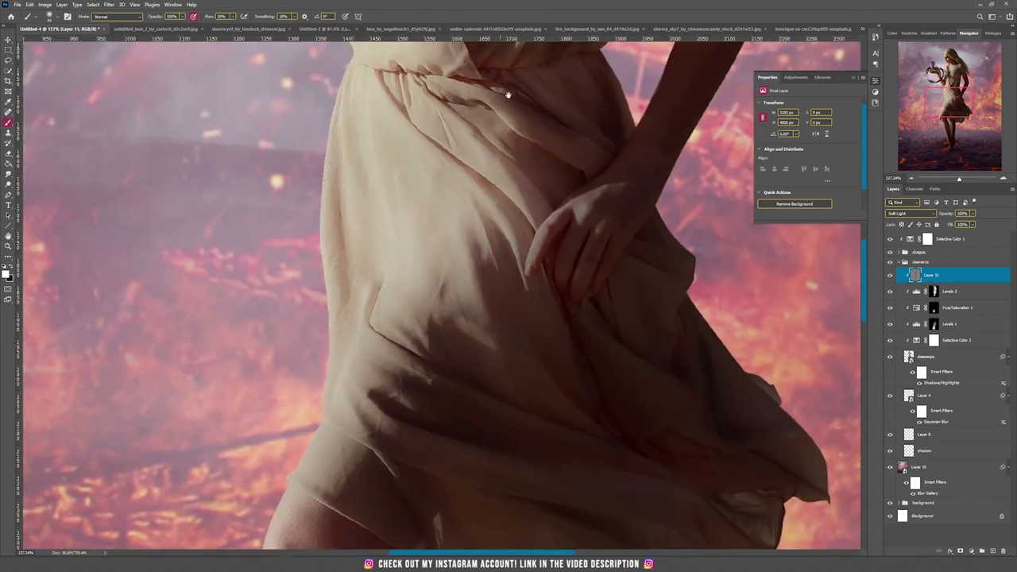
drag(468, 405, 459, 199)
scroll(424, 250, down, 5)
drag(440, 285, 438, 218)
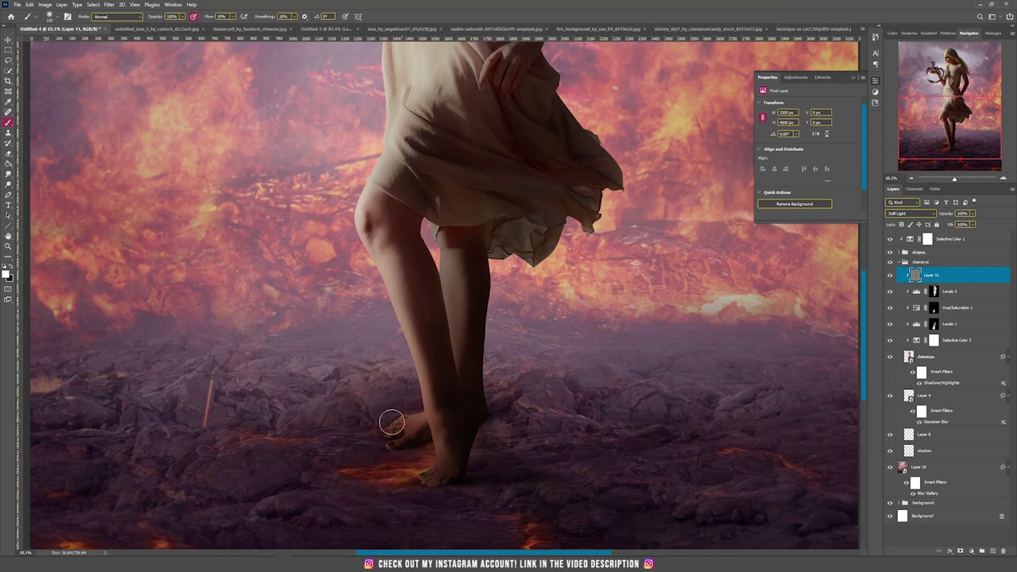
scroll(510, 231, up, 8)
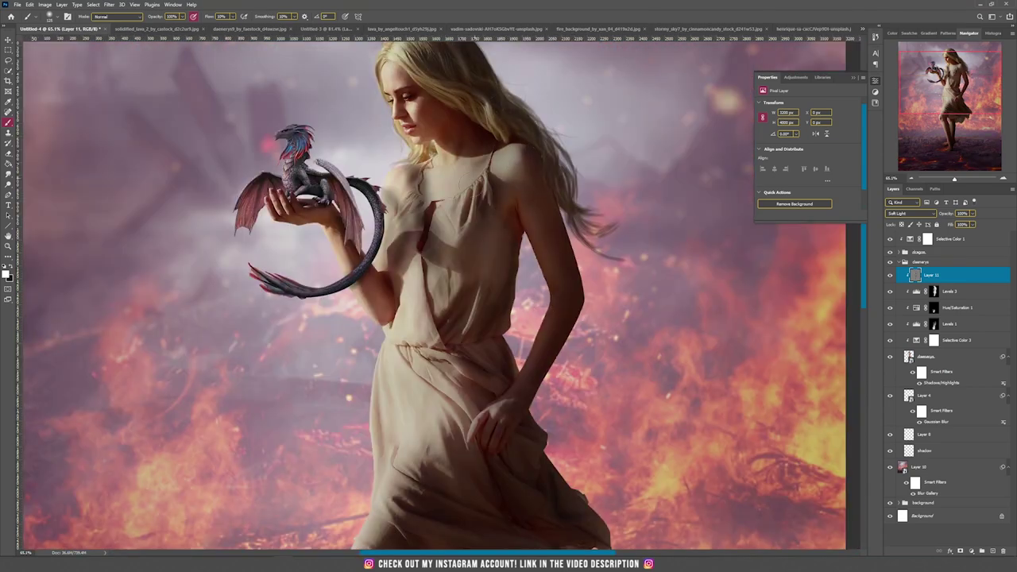
scroll(523, 181, down, 3)
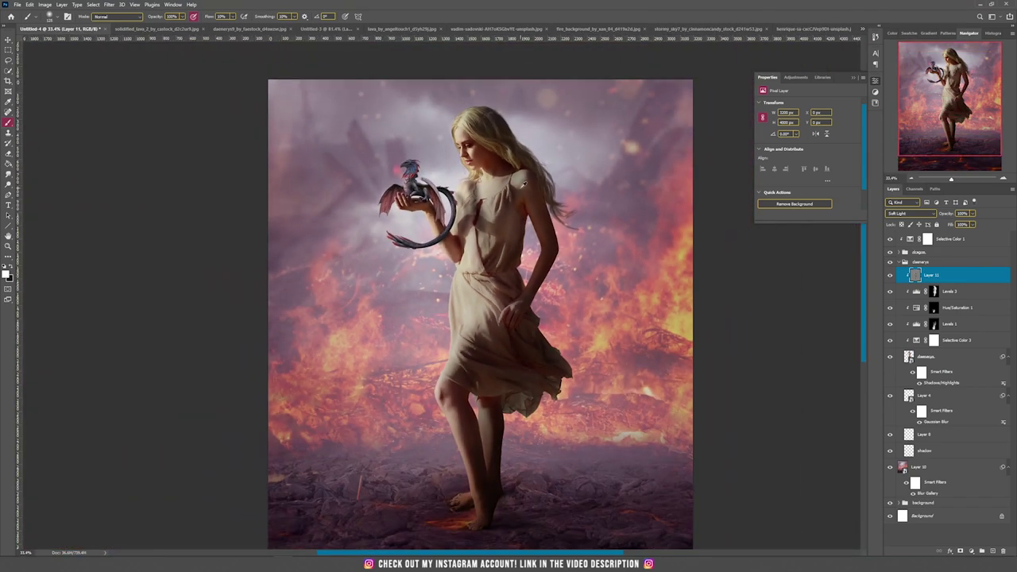
scroll(583, 216, up, 1)
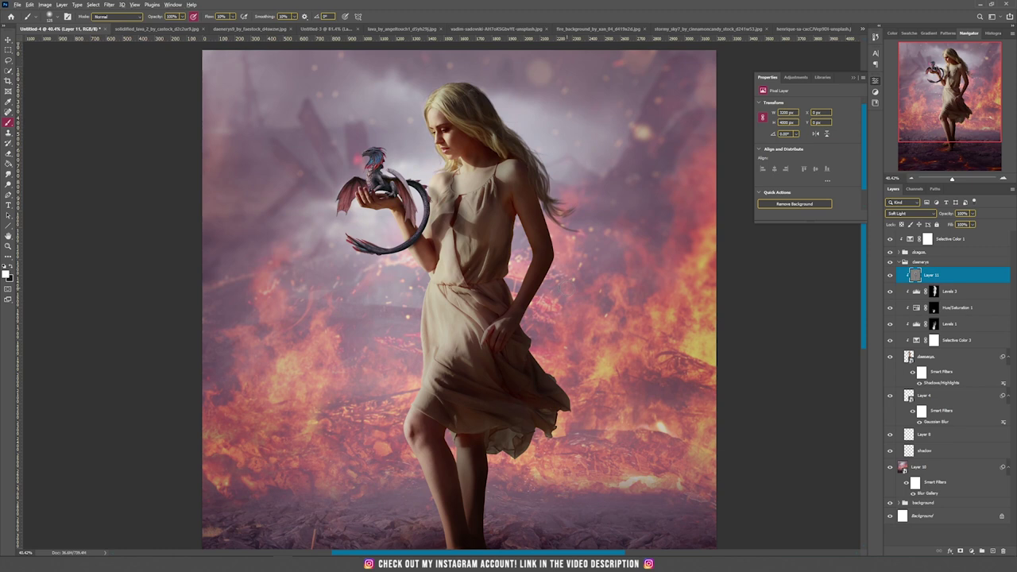
scroll(570, 292, down, 1)
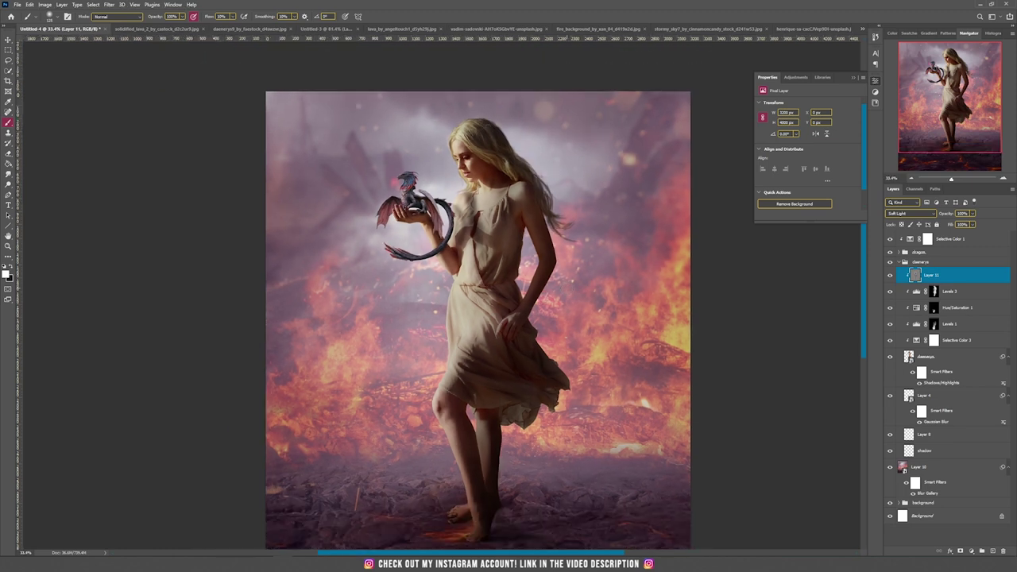
Step: Add a Linear Dodge (Add) layer filled with neutral black above the gray Soft Light layer and clip it to the woman
click(62, 5)
mouse_move(71, 12)
click(162, 12)
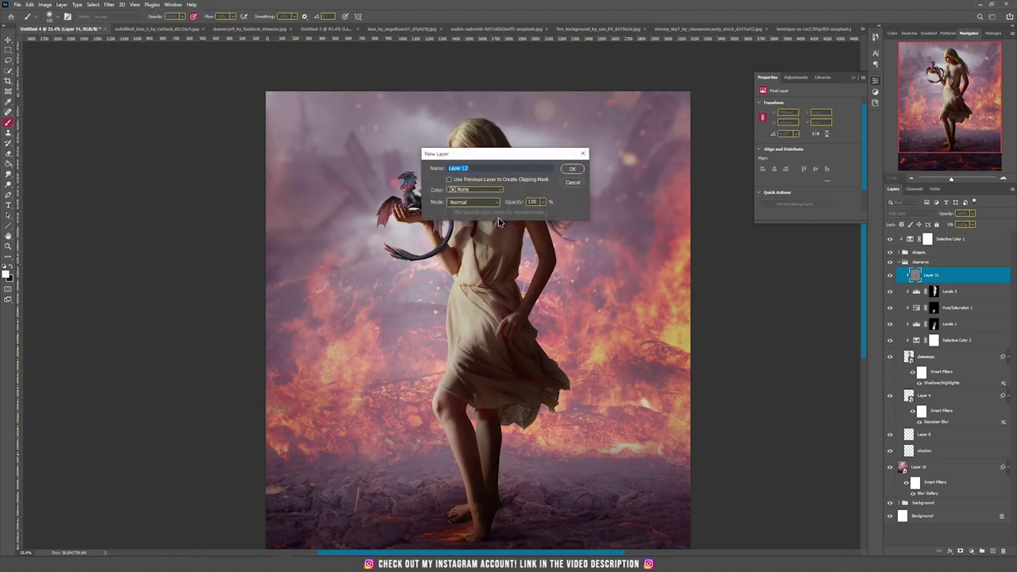
click(475, 202)
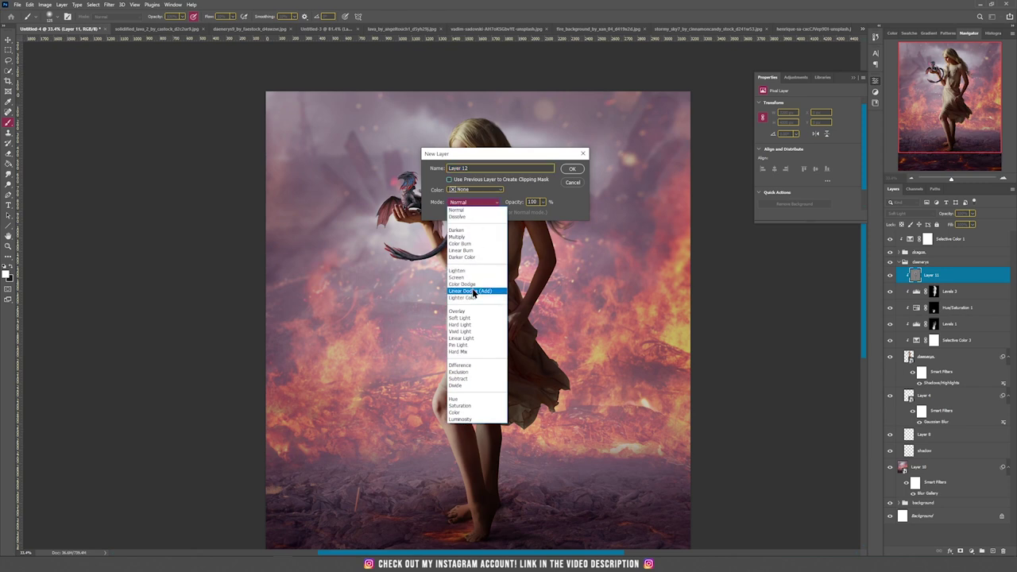
click(475, 292)
click(477, 213)
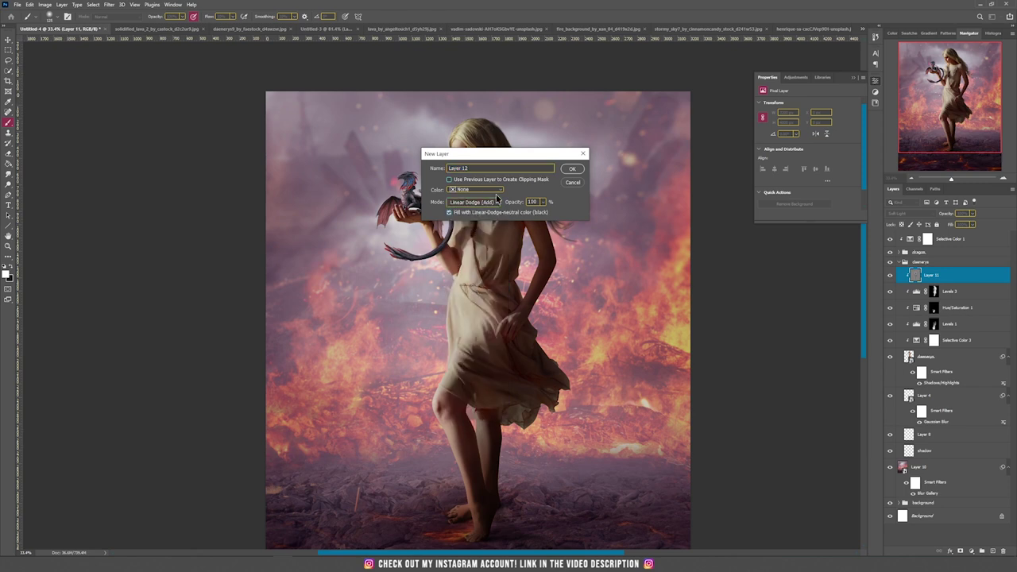
click(572, 169)
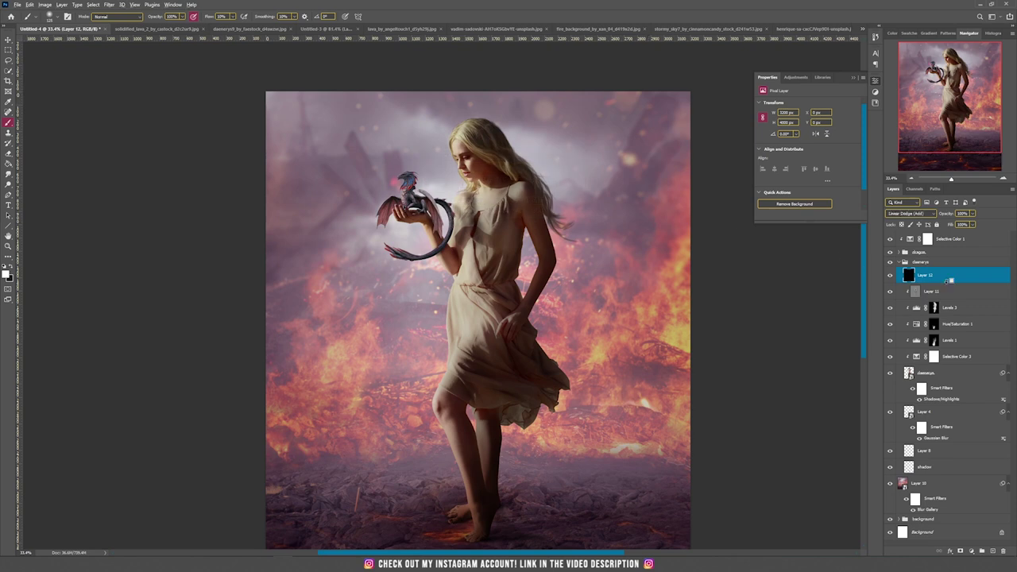
alt+click(947, 280)
Step: Set the painting colour to orange ff4e00 and lower the brush flow to 3%
scroll(504, 223, up, 2)
click(6, 274)
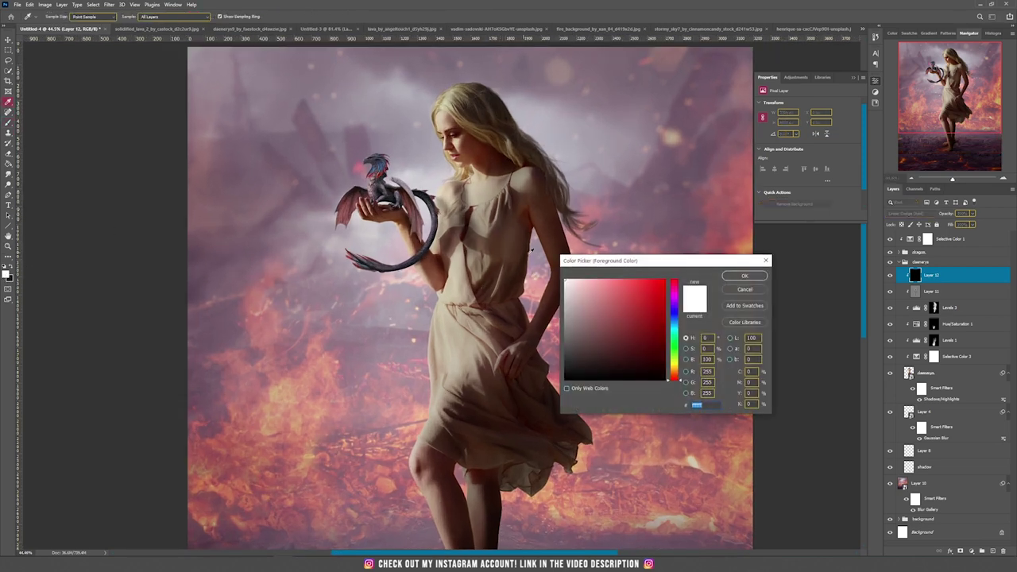
click(673, 378)
drag(660, 344, 666, 278)
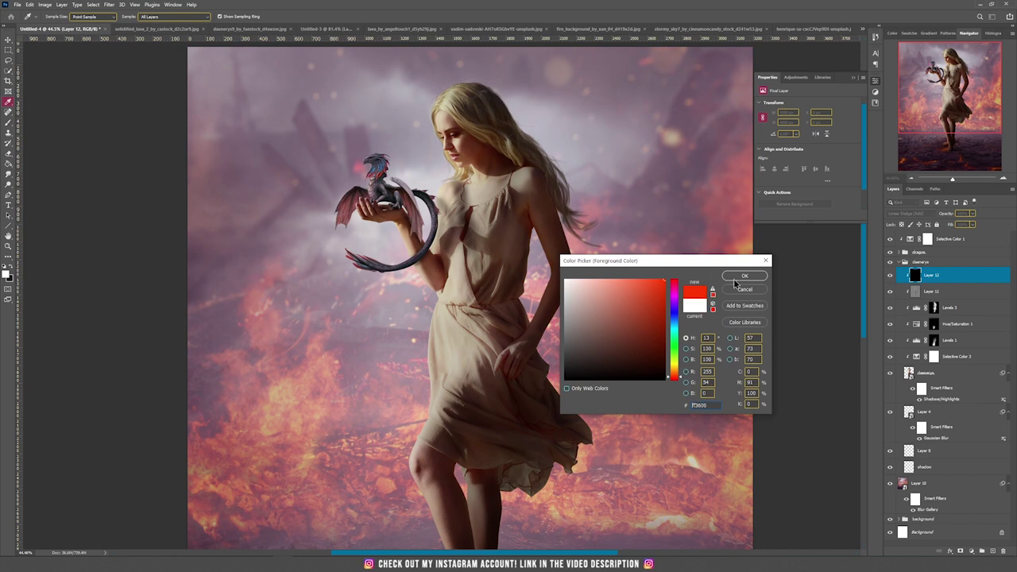
drag(670, 380, 674, 379)
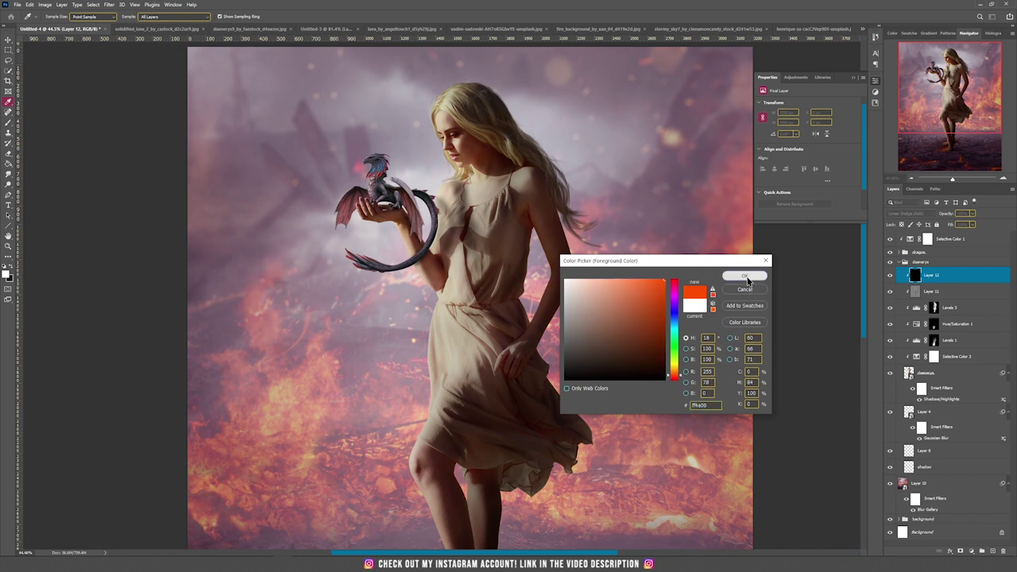
click(745, 276)
click(222, 15)
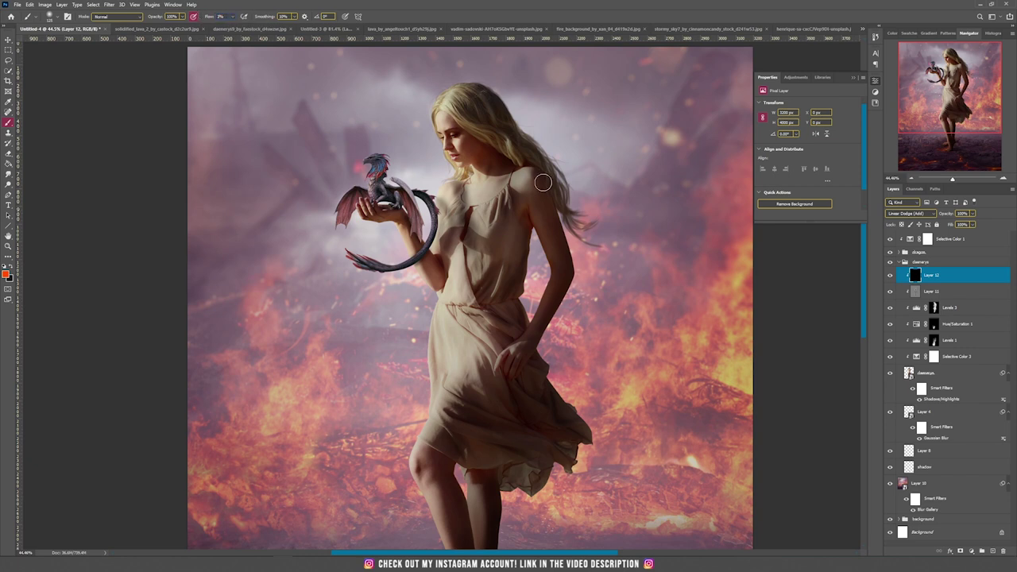
Step: Paint a soft orange glow over the woman's hair, arms, dress and legs with a large brush, undoing the first strokes
key(ctrl+z)
key(ctrl+z)
drag(530, 365, 565, 421)
drag(549, 461, 542, 245)
drag(445, 238, 482, 434)
drag(473, 73, 512, 99)
drag(606, 235, 575, 302)
drag(579, 340, 617, 407)
drag(460, 326, 450, 433)
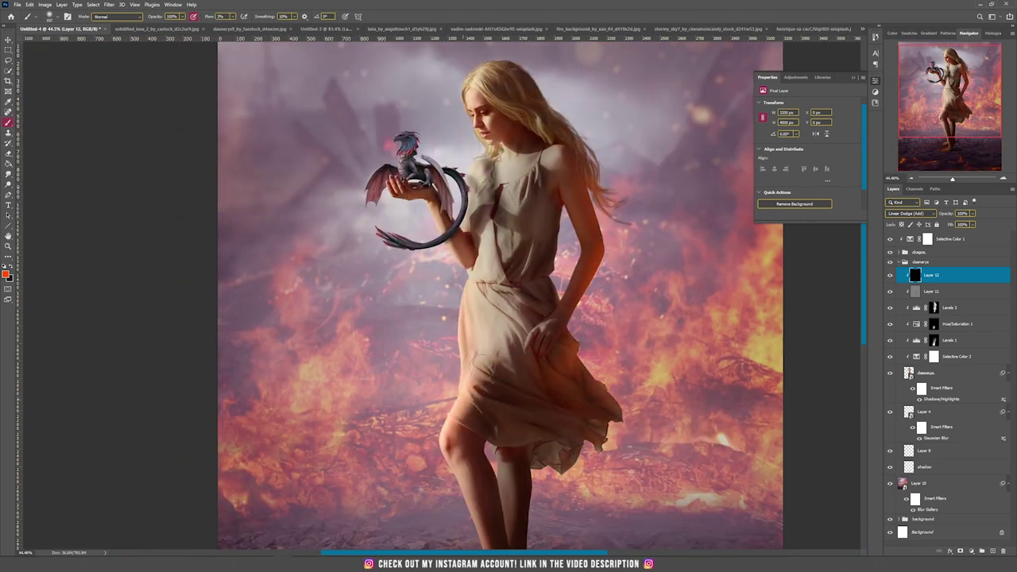
drag(473, 371, 489, 320)
scroll(493, 444, down, 4)
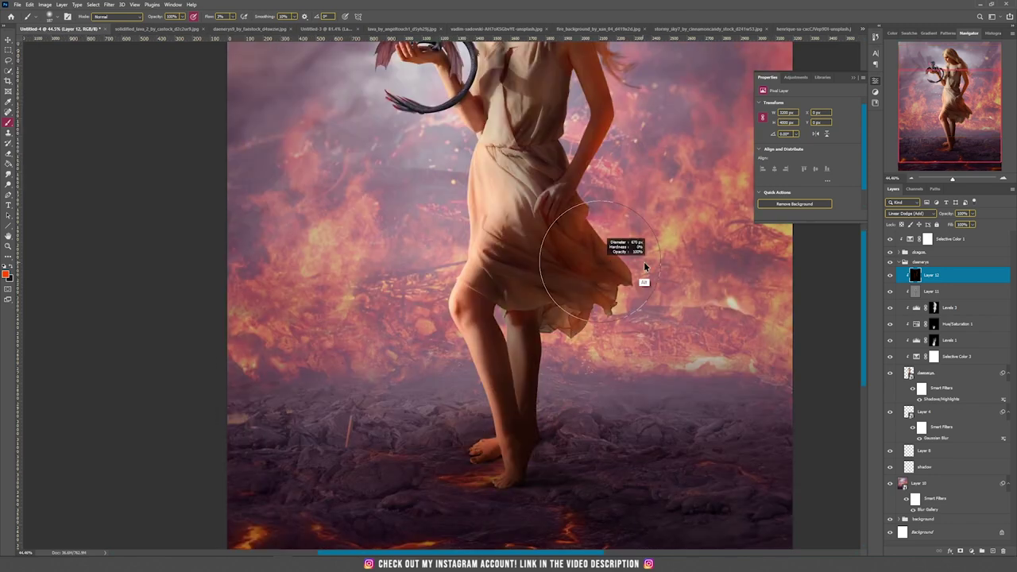
scroll(492, 293, up, 4)
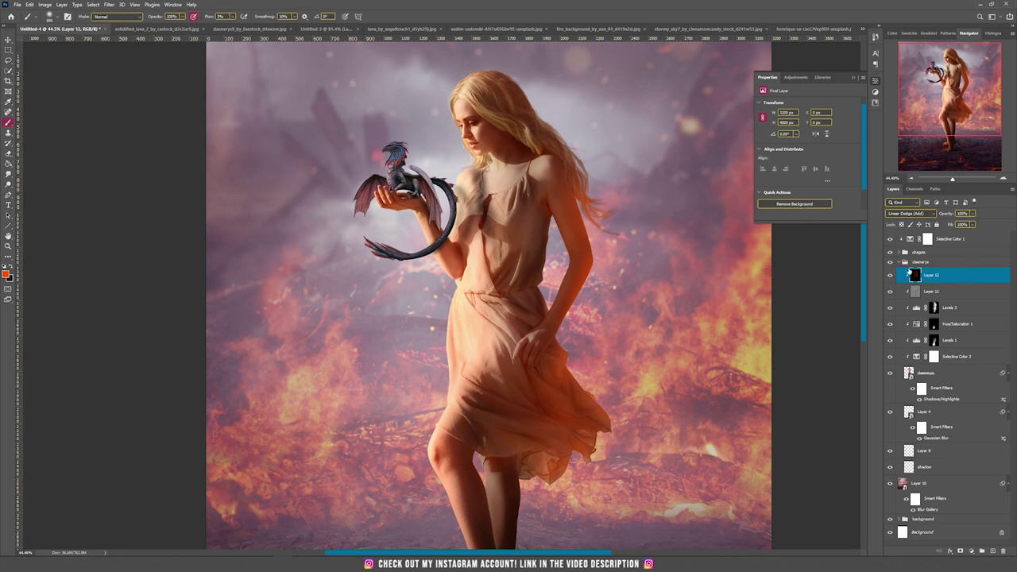
Step: Split the underlying layer's black Blend If slider to about 118 so the orange glow fades from the woman's dark areas
double_click(977, 275)
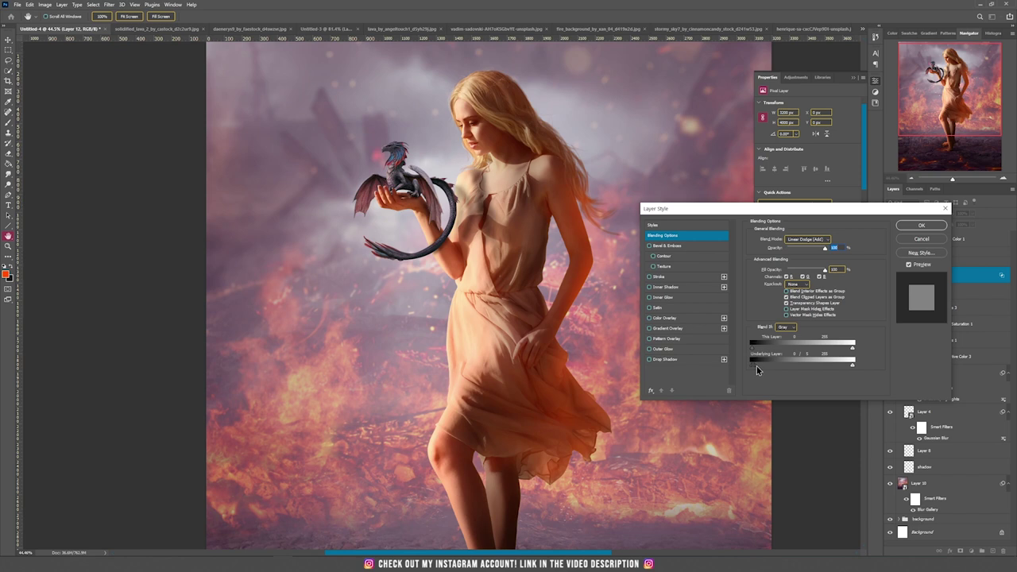
drag(770, 364, 758, 369)
drag(781, 366, 799, 369)
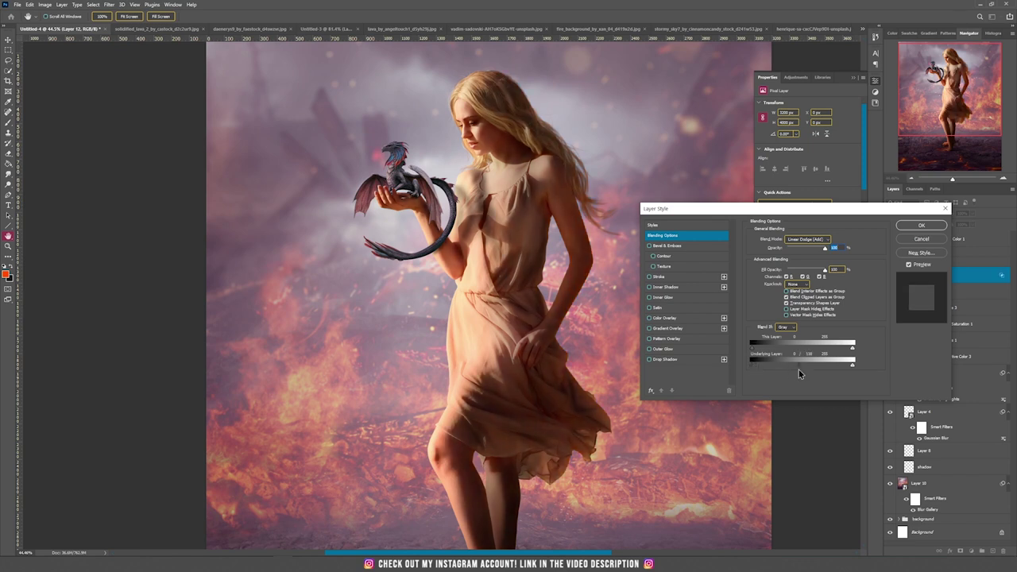
key(Return)
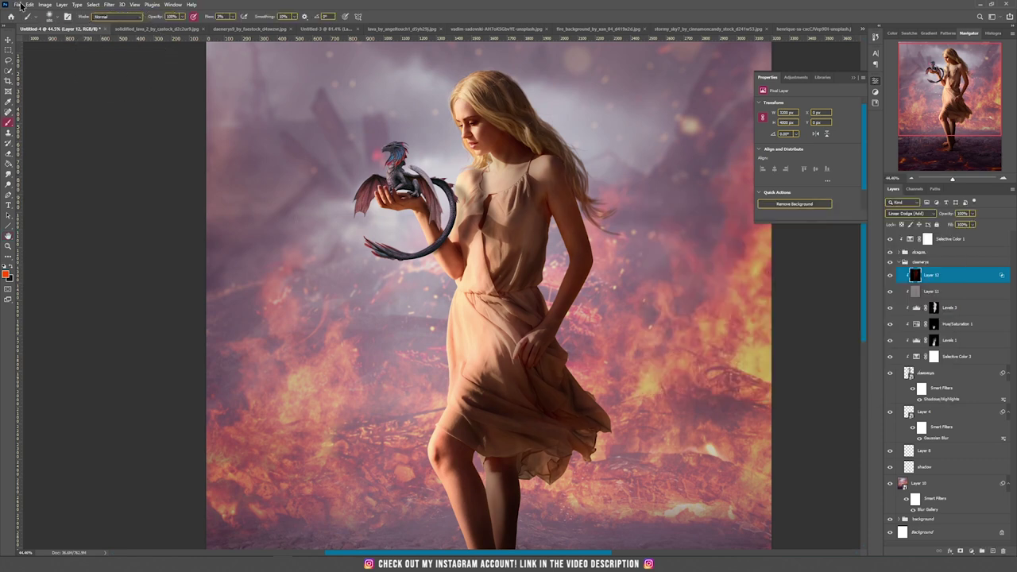
Step: Add another clipped Linear Dodge (Add) layer filled with neutral black above the orange glow layer
click(64, 5)
mouse_move(76, 14)
click(159, 13)
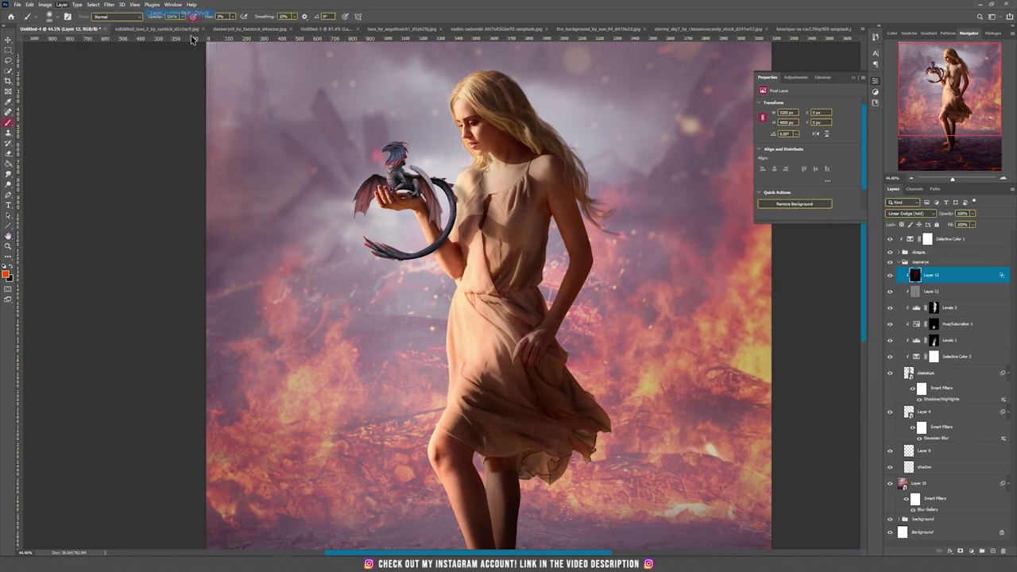
click(473, 202)
click(471, 290)
click(476, 215)
click(582, 168)
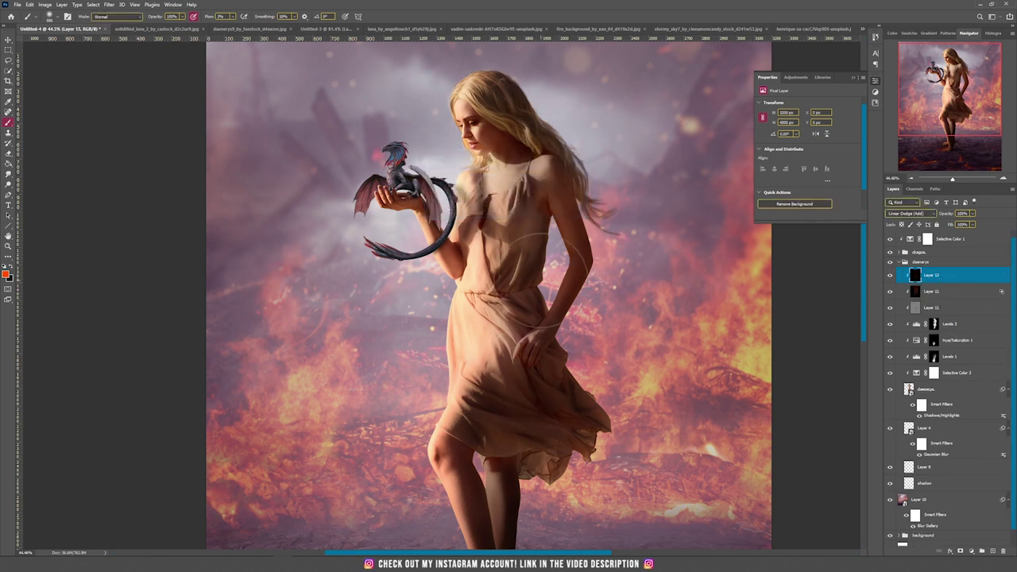
Step: Paint an orange rim glow along the outer edge of the woman's lowered arm and hand with a much smaller soft brush
key(bracketleft)
key(bracketleft)
key(bracketleft)
key(bracketleft)
key(bracketleft)
key(bracketleft)
key(bracketleft)
key(bracketleft)
key(bracketleft)
key(bracketleft)
key(bracketleft)
scroll(610, 268, up, 5)
drag(574, 225, 468, 338)
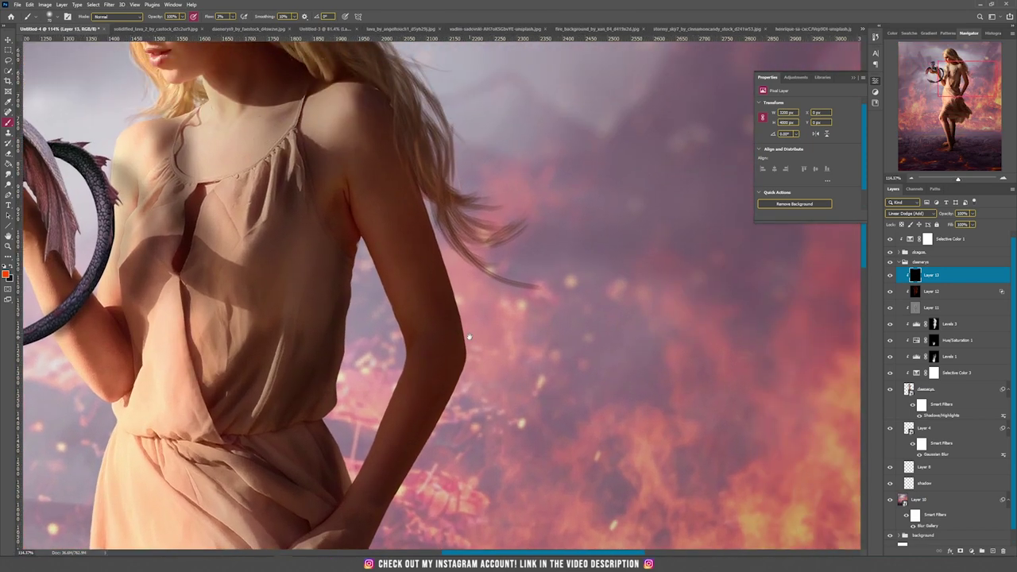
scroll(468, 307, up, 4)
mouse_move(457, 400)
mouse_down()
mouse_move(556, 199)
mouse_move(488, 350)
mouse_up()
drag(420, 500, 468, 341)
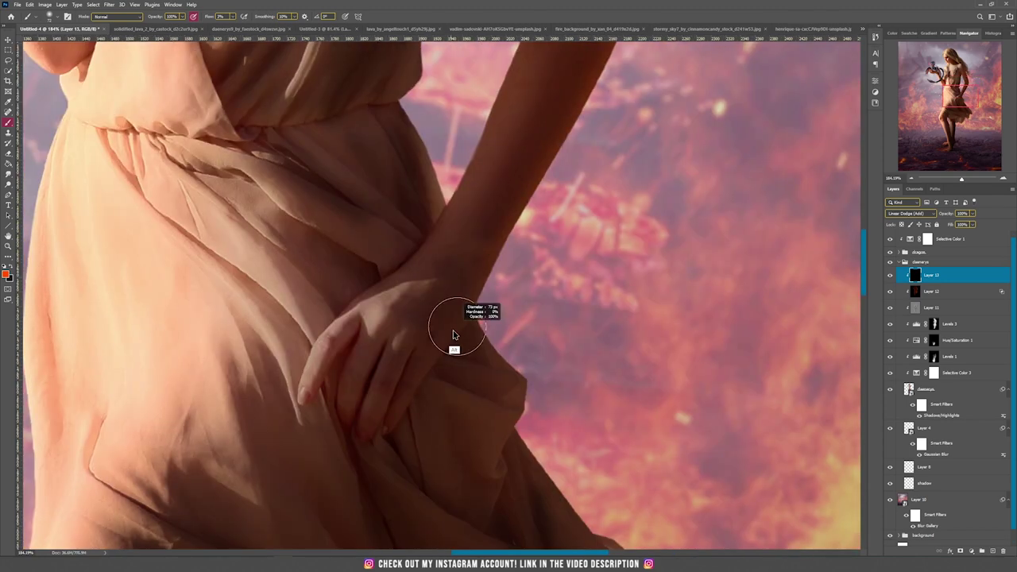
drag(474, 254, 574, 81)
drag(574, 81, 461, 326)
drag(449, 361, 490, 198)
Step: Enlarge the brush slightly and paint orange glow along the skirt's back edge, folds and hem
drag(227, 108, 253, 274)
key(])
key(])
key(])
key(])
key(])
key(])
scroll(402, 347, down, 2)
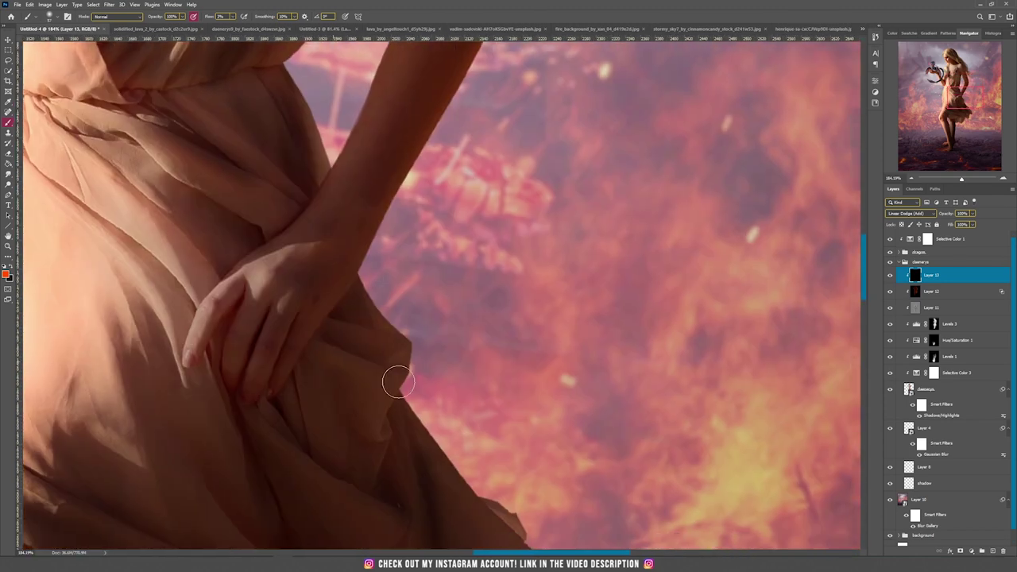
scroll(533, 421, down, 2)
drag(540, 421, 470, 334)
drag(408, 467, 422, 475)
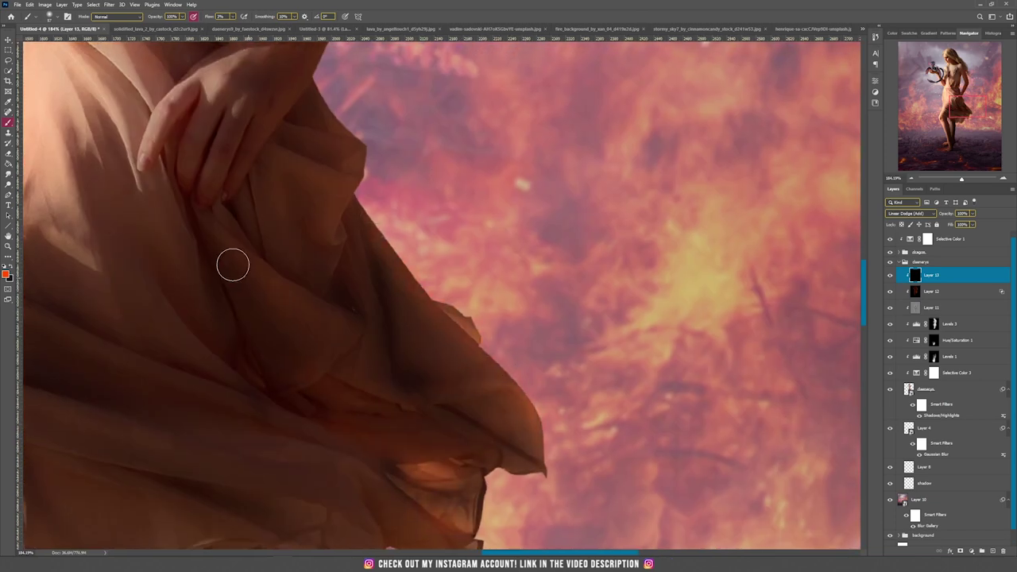
drag(264, 274, 517, 216)
drag(383, 389, 336, 183)
Step: Continue the orange glow over the woman's knees, raised hand, hair ends, legs and feet, varying the brush size
scroll(215, 272, up, 8)
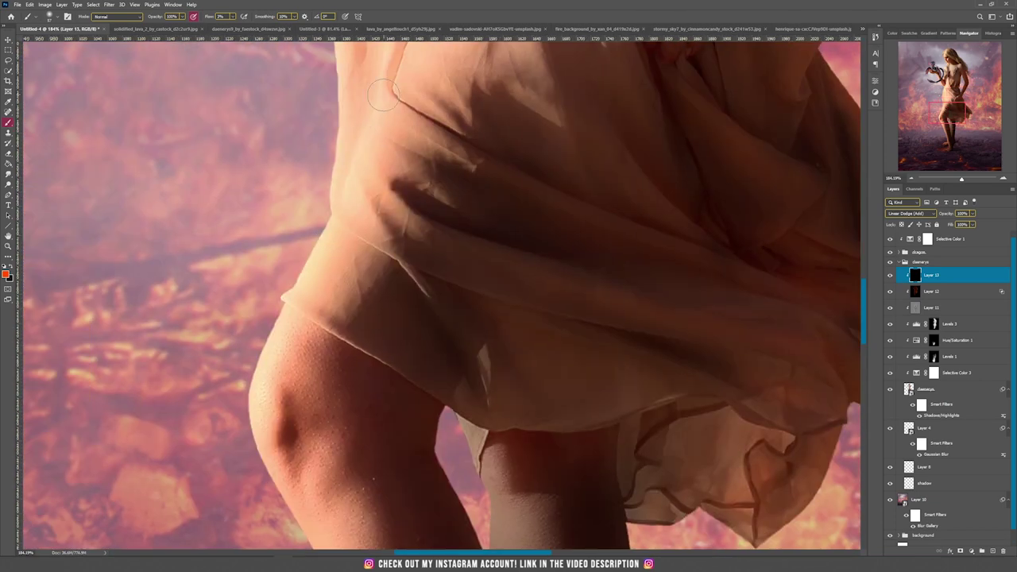
scroll(469, 288, up, 8)
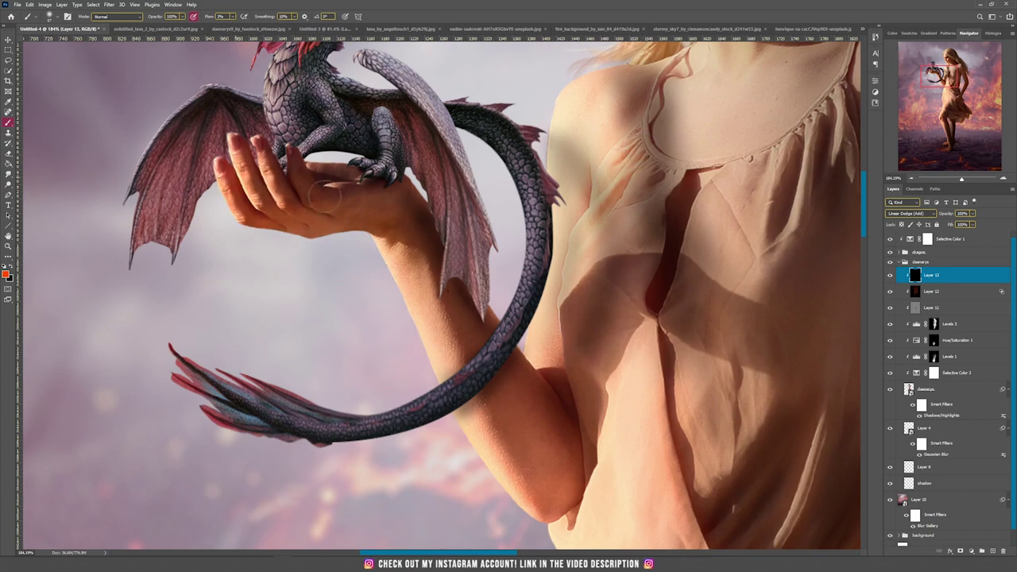
scroll(543, 278, down, 8)
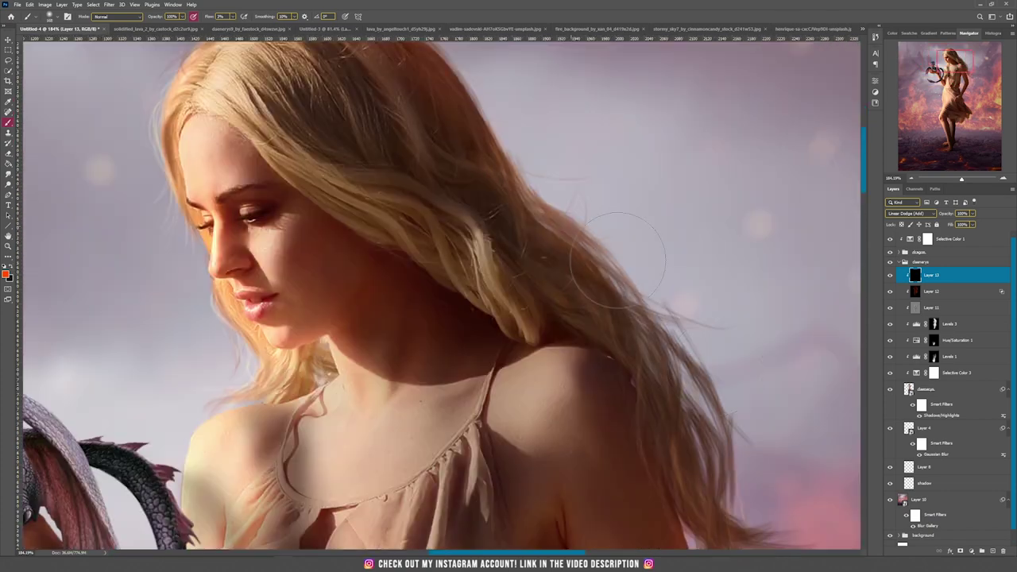
alt+scroll(548, 310, down, 3)
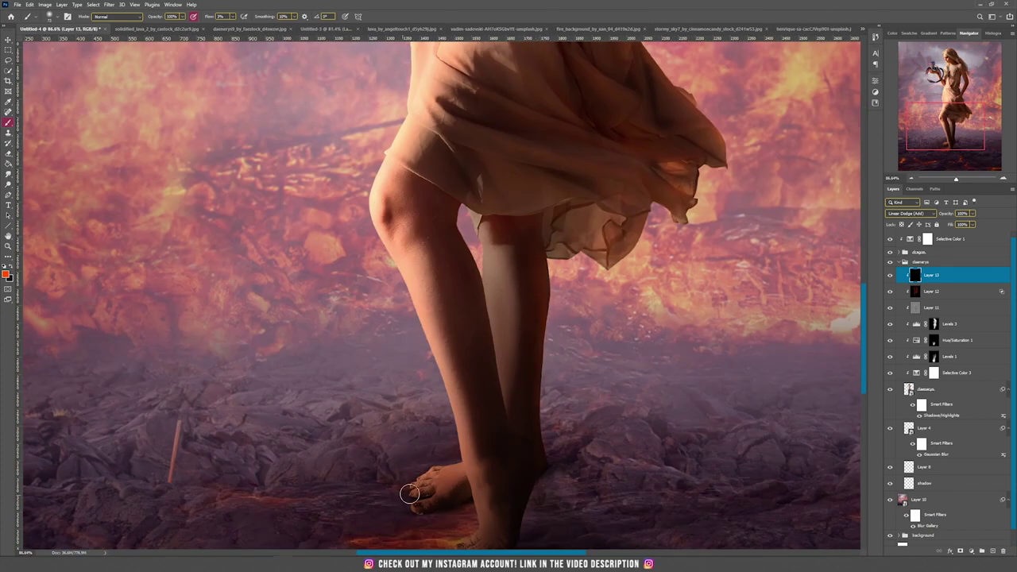
scroll(408, 487, down, 2)
scroll(537, 196, up, 6)
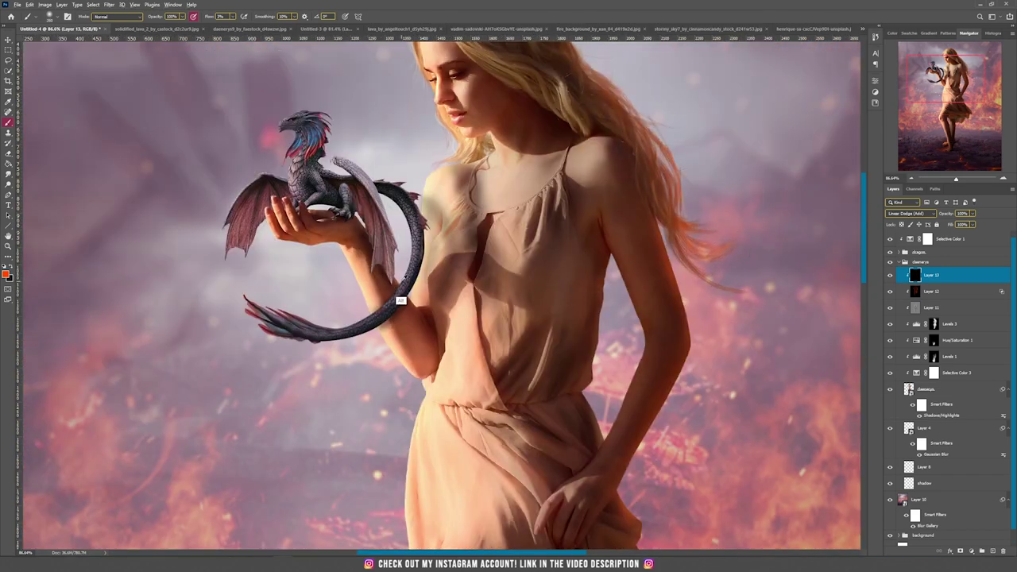
scroll(397, 295, down, 4)
scroll(453, 306, up, 2)
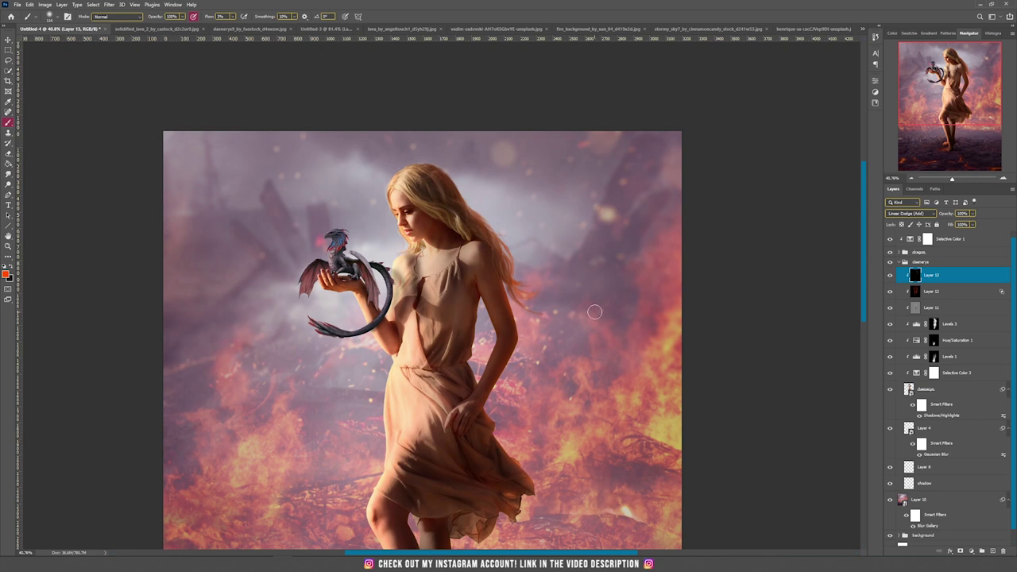
Step: Add a third Linear Dodge (Add) layer filled with neutral black at the top of the woman's group and clip it
click(62, 5)
mouse_move(76, 14)
click(159, 14)
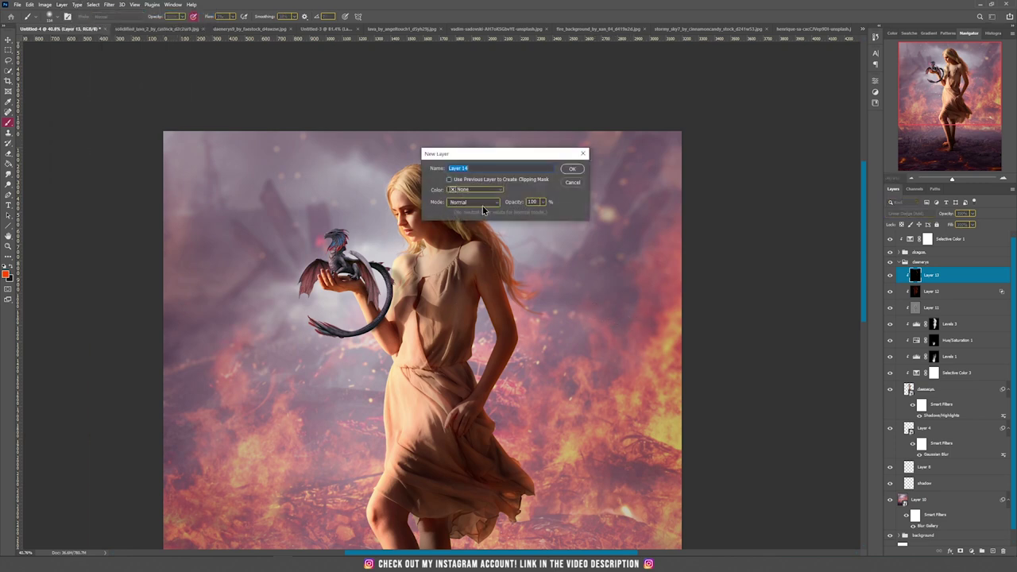
click(482, 209)
click(474, 294)
click(457, 214)
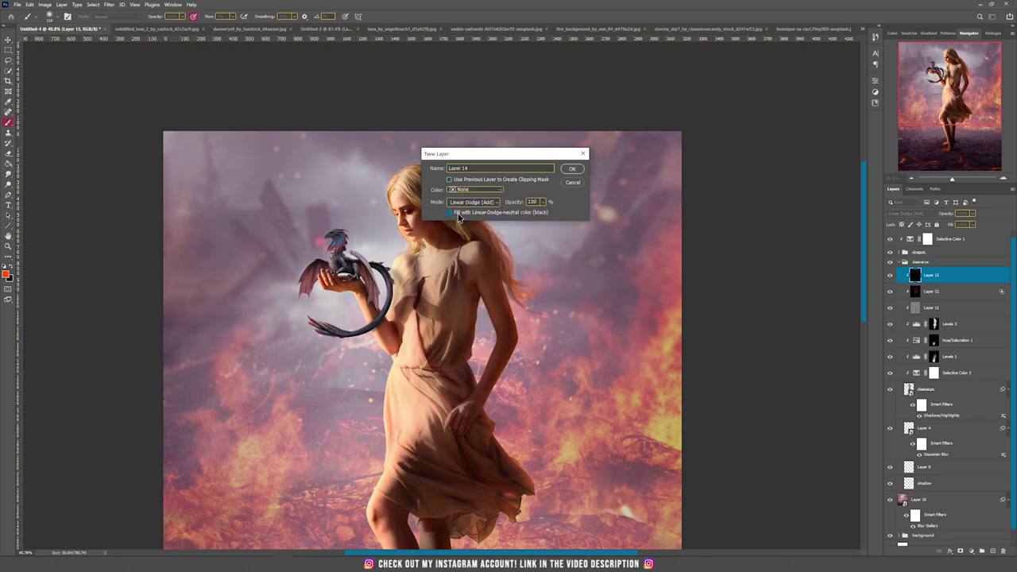
click(571, 170)
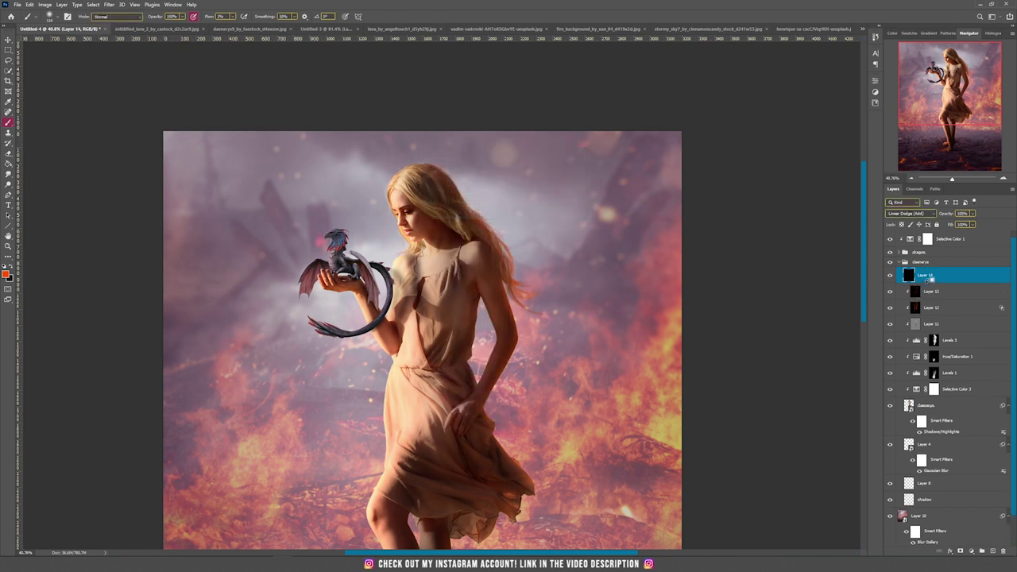
alt+click(928, 280)
Step: Change the painting colour to white and return to the Brush tool
click(4, 274)
click(565, 280)
click(732, 278)
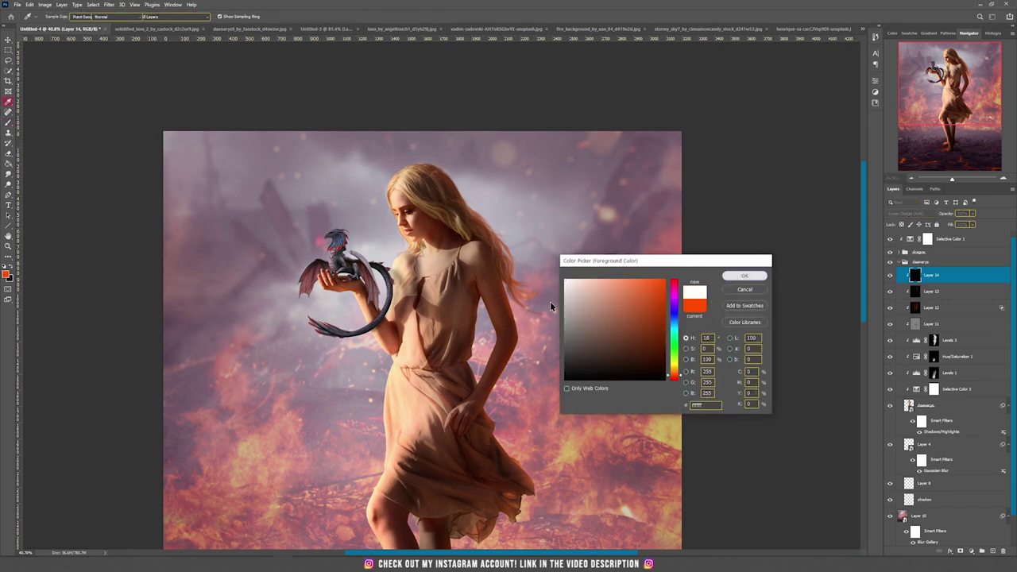
key(Return)
key(b)
Step: Set the brush flow to 10% and paint thin white highlights along the lower bodice folds and the skirt below the waist
scroll(503, 288, up, 4)
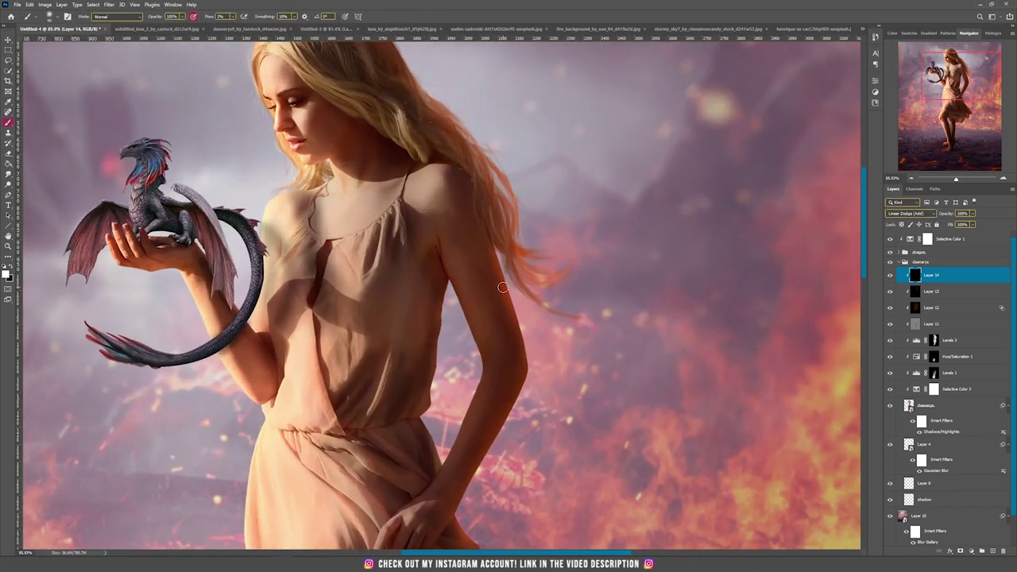
drag(499, 234, 515, 153)
scroll(469, 216, up, 1)
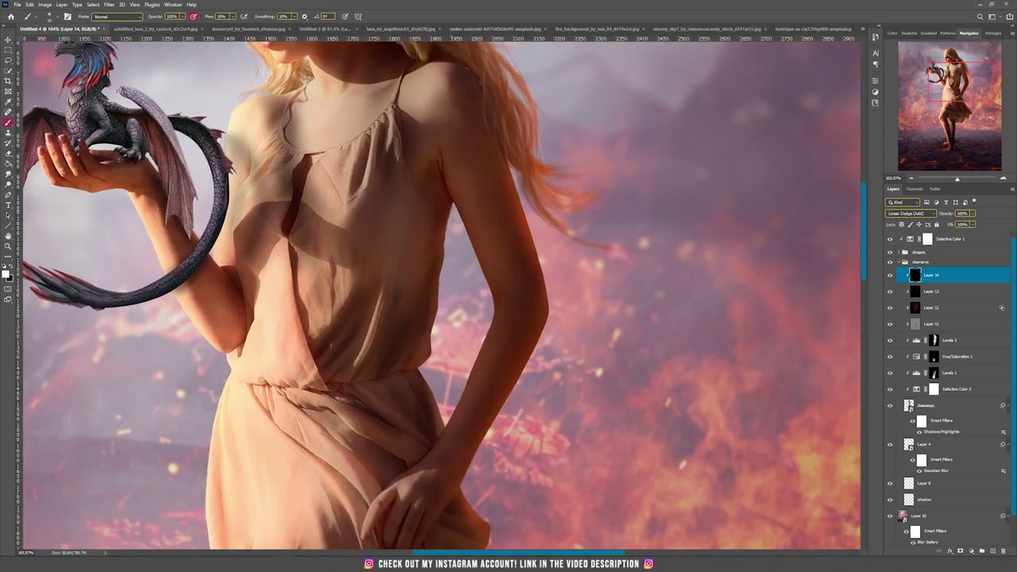
scroll(438, 352, up, 4)
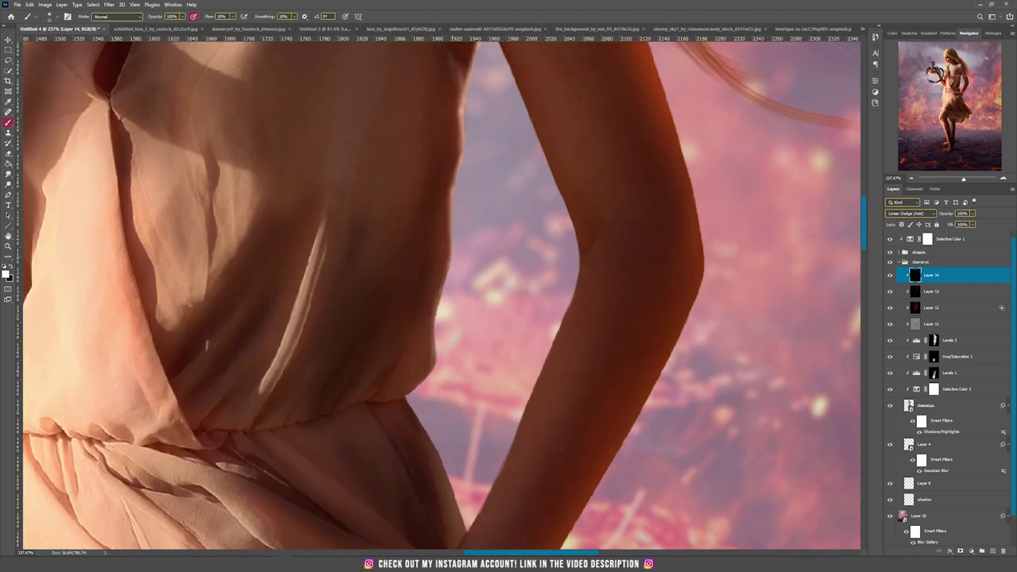
scroll(345, 390, up, 5)
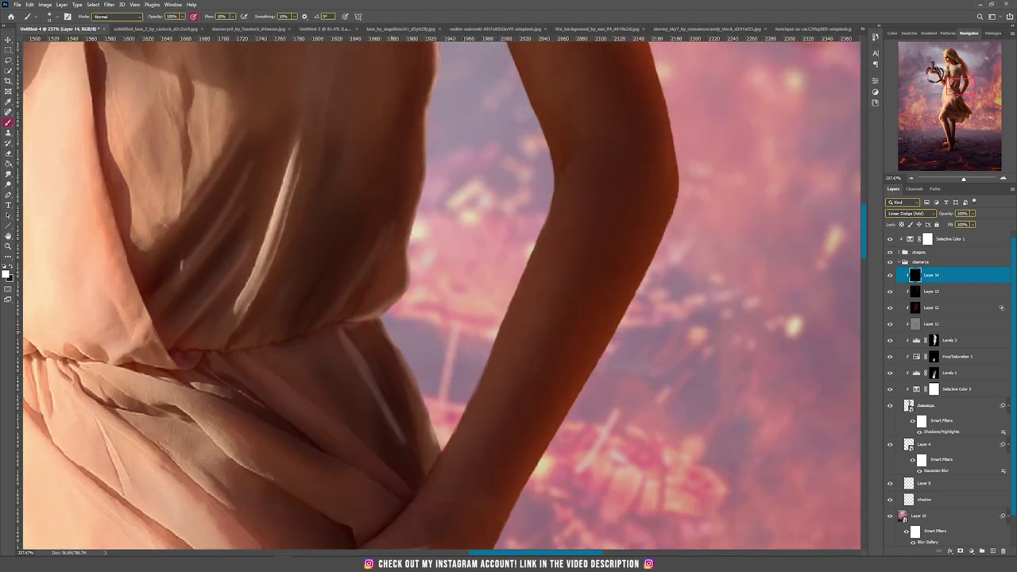
Step: Paint white highlights along the bodice's back edge and the skirt edge beside the resting arm
drag(347, 437, 339, 482)
drag(341, 483, 359, 273)
drag(300, 407, 348, 490)
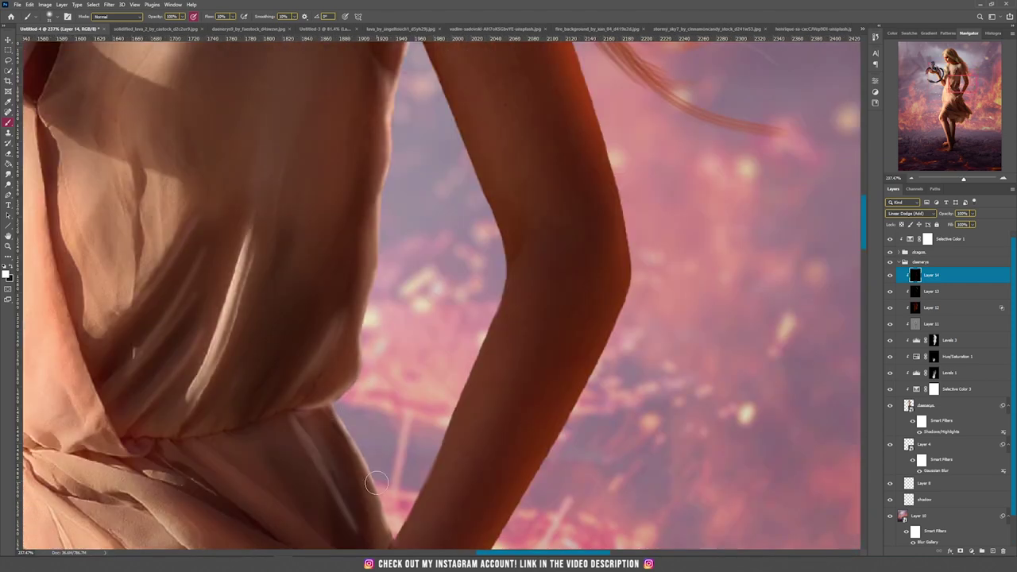
drag(374, 262, 309, 456)
Step: Paint a fine white rim light down the outer edge of the resting arm, from upper arm to forearm
drag(472, 123, 494, 192)
shift+click(539, 330)
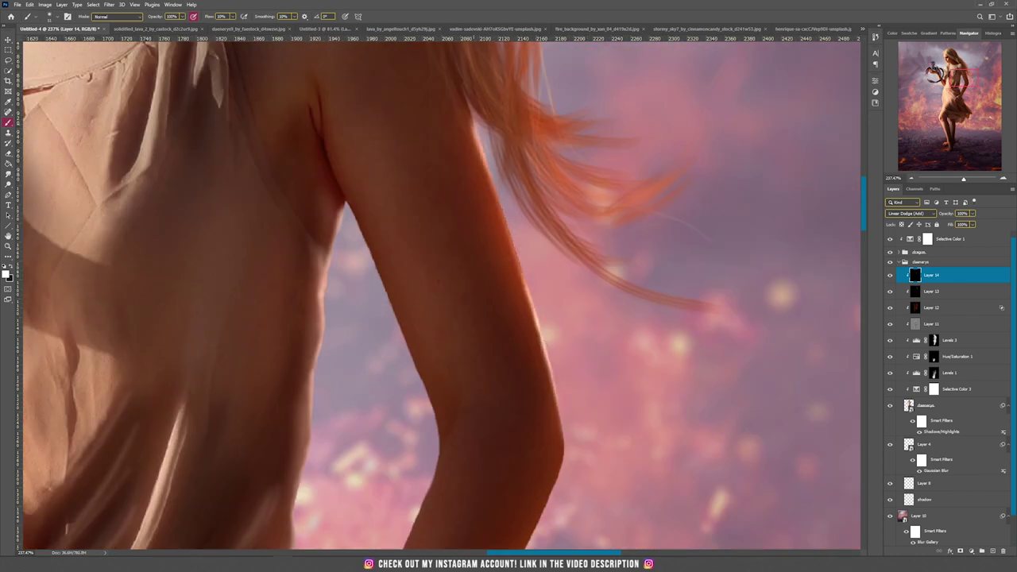
key(r)
key(b)
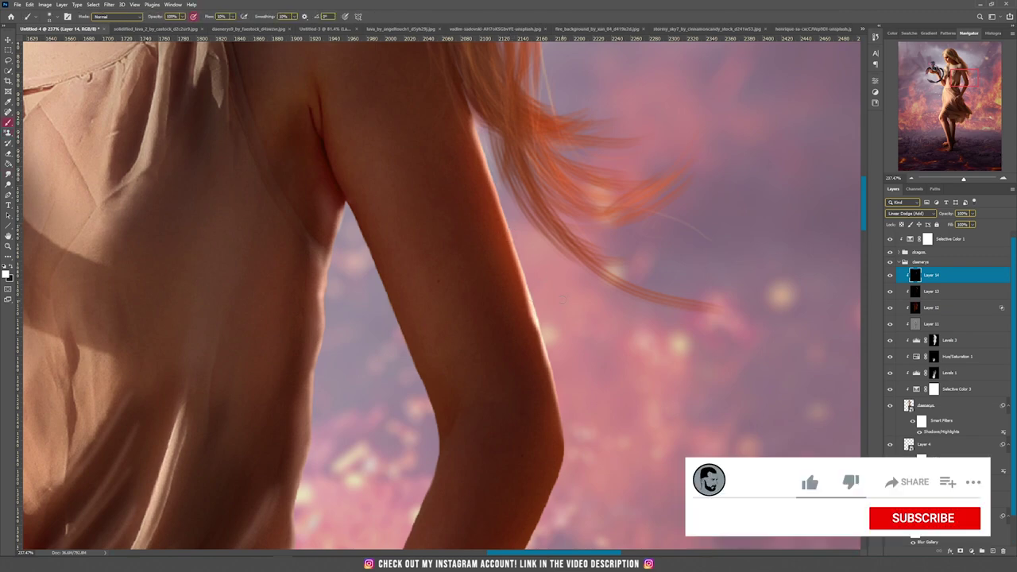
scroll(548, 334, down, 3)
scroll(525, 425, down, 3)
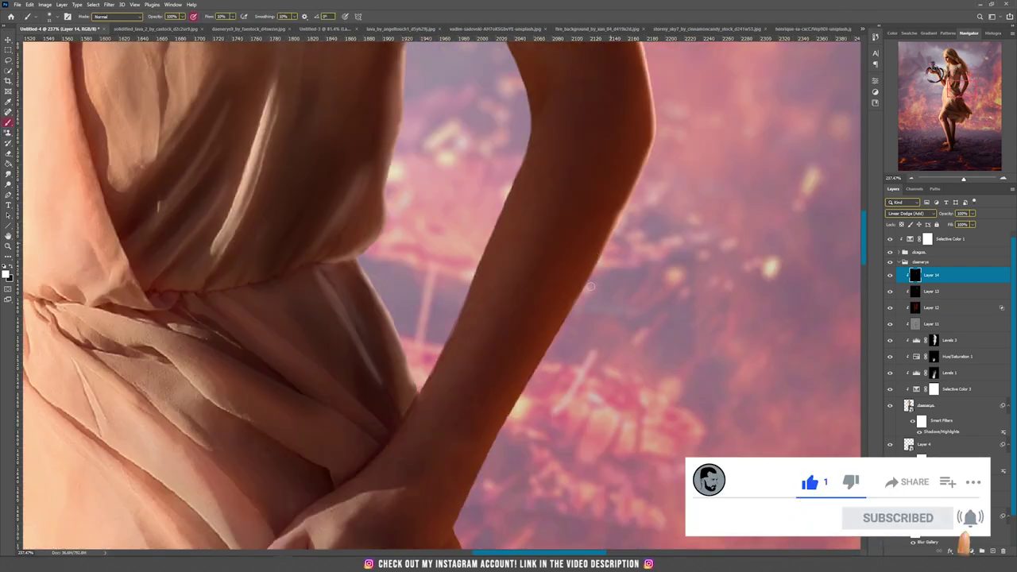
scroll(620, 404, up, 10)
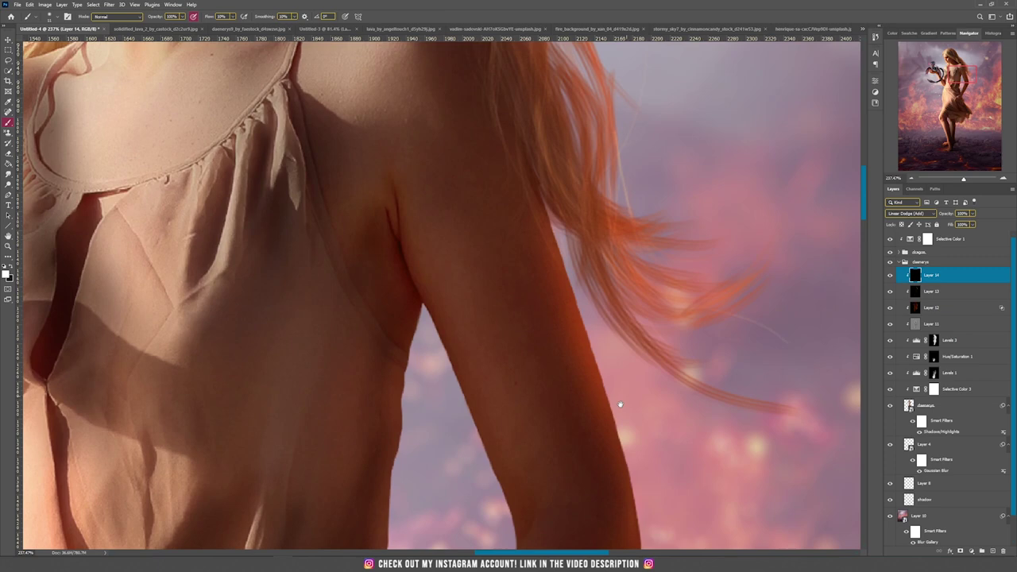
Step: Add fine white highlights to the dress's neckline gathers and upper bodice
scroll(509, 358, left, 5)
drag(385, 376, 430, 383)
drag(385, 383, 443, 452)
drag(339, 264, 363, 298)
drag(321, 179, 353, 285)
drag(402, 445, 424, 371)
drag(410, 299, 450, 309)
Step: Shrink the brush and paint delicate white highlights along the face, neck and front shoulder edge
alt+right_click(441, 329)
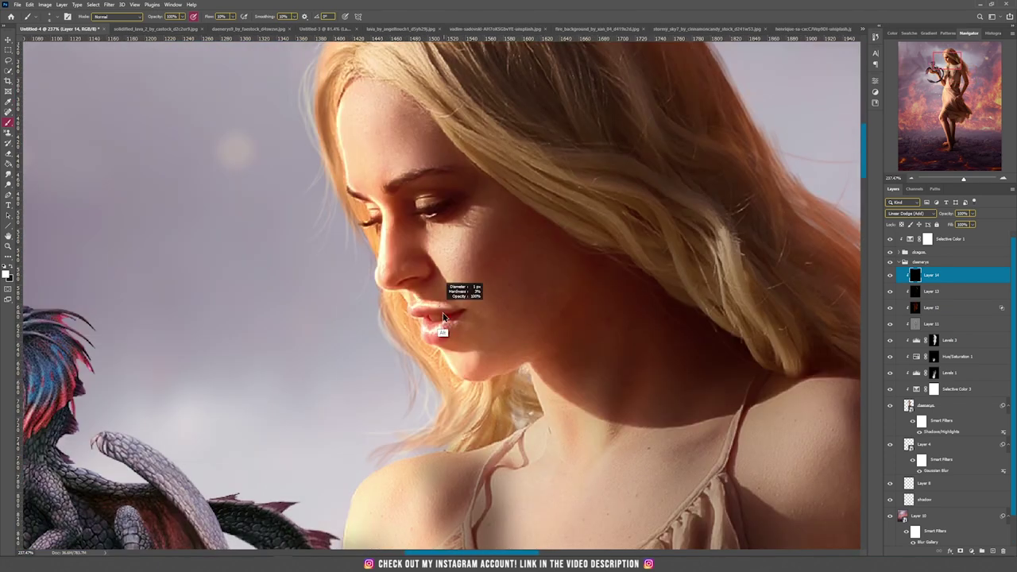
drag(461, 380, 486, 381)
mouse_move(530, 368)
mouse_down()
mouse_move(547, 433)
mouse_move(537, 461)
mouse_up()
mouse_move(542, 417)
mouse_down()
mouse_move(510, 441)
mouse_move(603, 375)
mouse_up()
drag(559, 378, 499, 383)
drag(440, 430, 477, 392)
drag(430, 473, 548, 190)
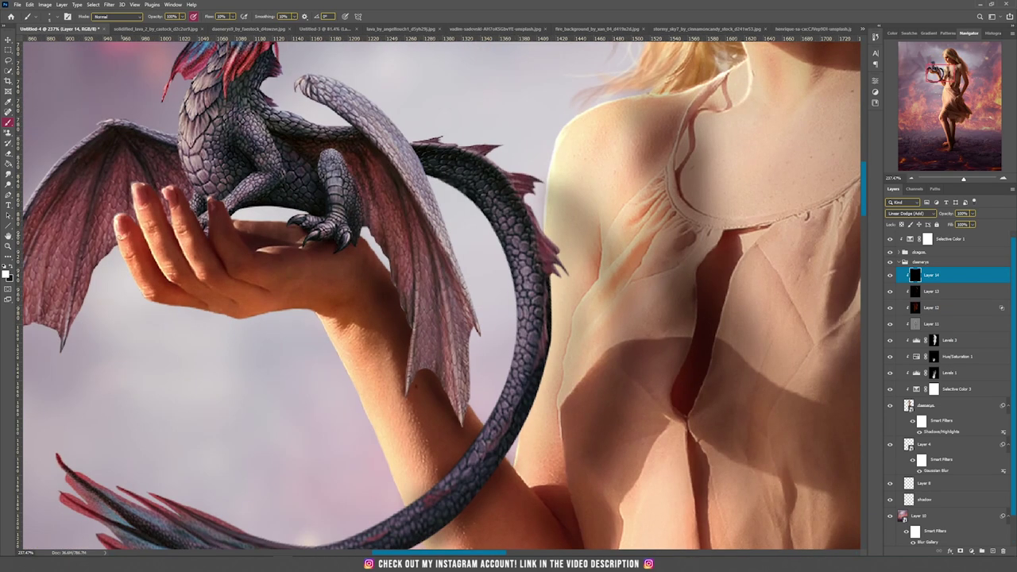
Step: Paint a thin white rim light along the fingers, palm and forearm holding the dragon
mouse_move(152, 208)
mouse_down()
mouse_move(236, 299)
mouse_move(312, 313)
mouse_move(251, 320)
mouse_up()
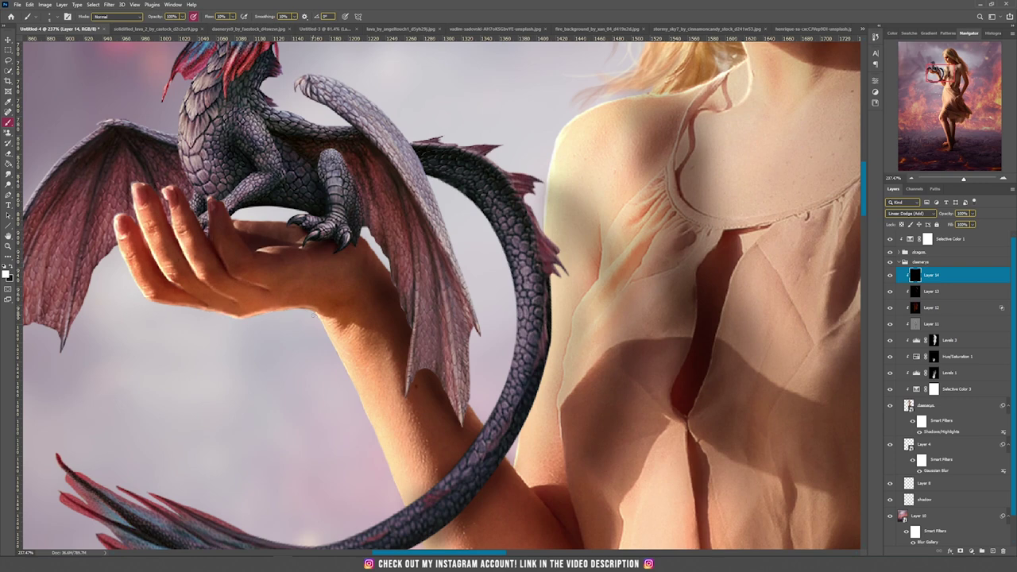
drag(388, 319, 372, 240)
mouse_move(383, 392)
mouse_down()
mouse_move(352, 316)
mouse_move(384, 402)
mouse_up()
mouse_move(396, 420)
mouse_down()
mouse_move(380, 379)
mouse_move(491, 496)
mouse_up()
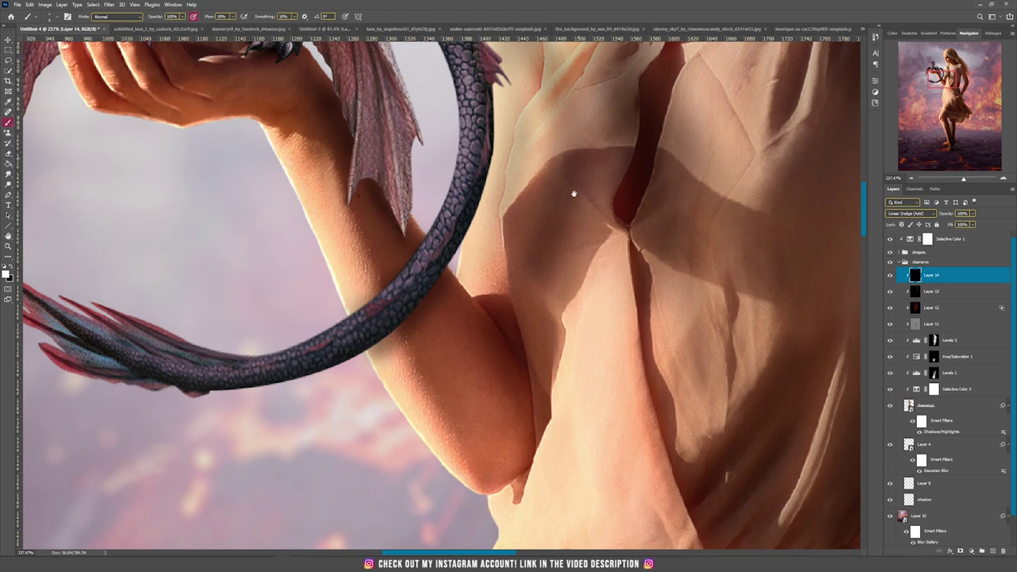
Step: Paint thin white highlights down the bodice's front edge and along its folds and central opening
drag(525, 102, 500, 221)
drag(540, 143, 521, 174)
drag(573, 139, 480, 299)
drag(508, 191, 478, 320)
drag(590, 141, 559, 207)
drag(621, 316, 603, 373)
drag(602, 286, 590, 313)
drag(729, 251, 709, 365)
drag(760, 219, 748, 347)
drag(796, 183, 802, 255)
mouse_move(823, 116)
mouse_down()
mouse_move(699, 262)
mouse_move(609, 276)
mouse_up()
drag(551, 225, 587, 289)
mouse_move(556, 466)
mouse_down()
mouse_move(521, 293)
mouse_move(400, 84)
mouse_up()
Step: Highlight the gathered folds along the dress's waistline with short white strokes
drag(614, 278, 598, 329)
drag(445, 405, 535, 273)
drag(380, 269, 445, 343)
drag(447, 299, 454, 334)
drag(464, 302, 479, 386)
drag(439, 279, 462, 296)
drag(488, 286, 530, 303)
Step: Highlight the draped folds across the upper skirt in white, making a small correction in black
drag(620, 354, 690, 413)
drag(513, 308, 597, 349)
drag(656, 205, 601, 282)
drag(657, 142, 616, 197)
drag(801, 194, 744, 266)
mouse_move(817, 137)
mouse_down()
mouse_move(797, 196)
mouse_move(819, 144)
mouse_up()
key(x)
drag(731, 93, 721, 151)
key(x)
mouse_move(421, 343)
mouse_down()
mouse_move(386, 363)
mouse_move(313, 216)
mouse_up()
drag(406, 239, 464, 293)
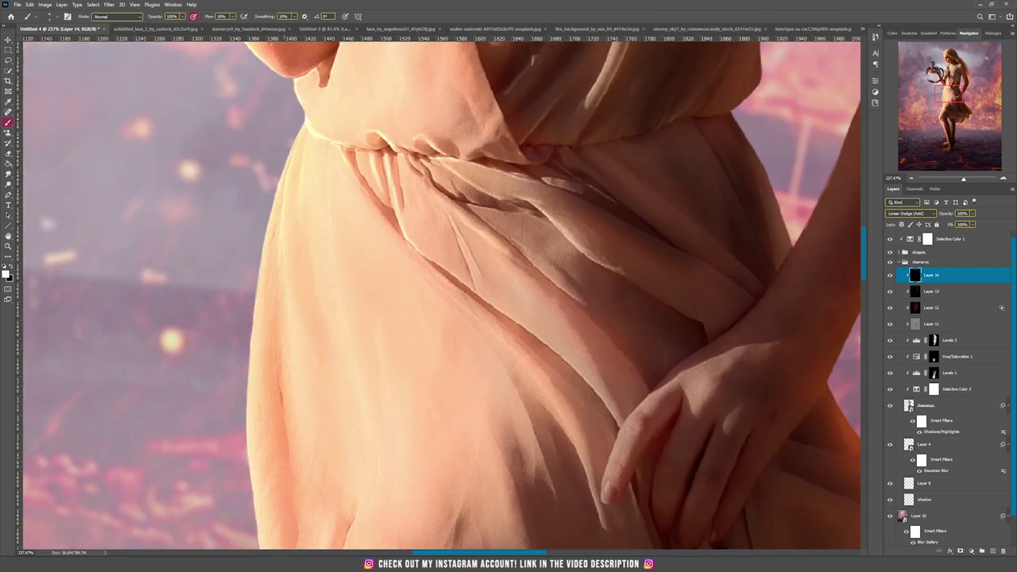
Step: Paint a white rim highlight down the front edge of the skirt
drag(293, 149, 253, 375)
drag(254, 476, 378, 286)
drag(378, 333, 373, 425)
drag(456, 289, 441, 370)
mouse_move(431, 447)
mouse_down()
mouse_move(472, 223)
mouse_move(421, 318)
mouse_up()
Step: Highlight the skirt's lower folds and the hem above the front knee, alternating between white and black
drag(435, 349, 536, 426)
drag(455, 281, 486, 349)
drag(518, 108, 564, 220)
mouse_move(381, 407)
mouse_down()
mouse_move(356, 440)
mouse_move(370, 321)
mouse_up()
drag(372, 324, 556, 443)
key(x)
drag(504, 404, 530, 426)
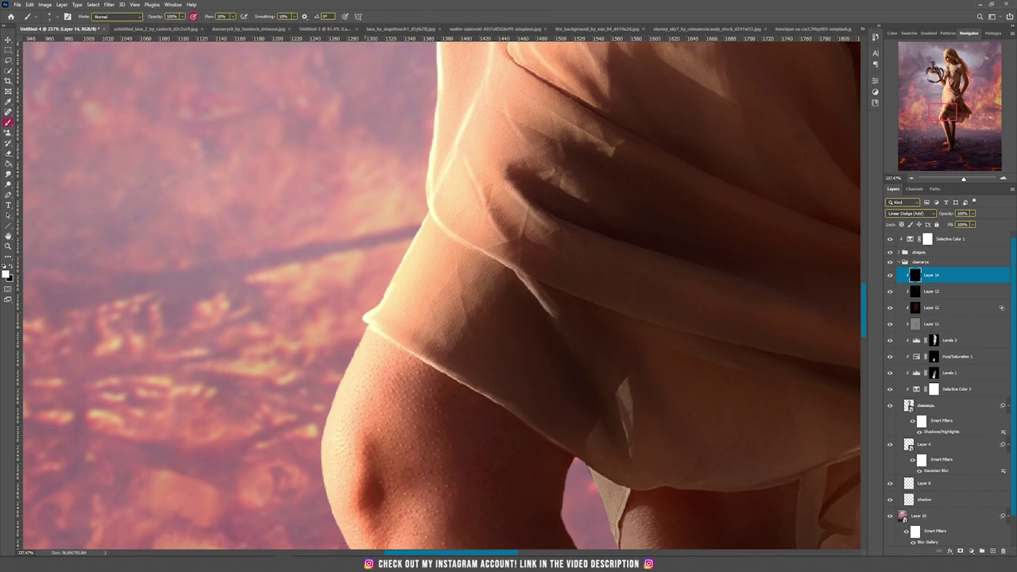
Step: Paint a thin white rim light along the front knee and down the front of the shin
scroll(437, 317, down, 5)
drag(510, 332, 512, 222)
drag(481, 292, 522, 405)
scroll(571, 315, down, 8)
mouse_move(584, 278)
mouse_down()
mouse_move(599, 374)
mouse_move(580, 493)
mouse_up()
Step: Return to the upper figure and add more fine white highlights to the dress's folds and edges
scroll(509, 285, up, 8)
drag(346, 104, 343, 147)
drag(383, 75, 397, 151)
drag(506, 270, 486, 377)
drag(464, 279, 492, 314)
drag(506, 356, 519, 253)
drag(504, 210, 496, 300)
drag(518, 169, 477, 435)
mouse_move(477, 435)
mouse_down()
mouse_move(506, 311)
mouse_move(438, 377)
mouse_up()
drag(517, 172, 501, 303)
drag(488, 381, 487, 261)
drag(480, 257, 531, 370)
Step: Switch to black, enlarge the brush and soften the harsh highlights around the waist and the skirt's back edge
key(x)
mouse_move(504, 315)
mouse_down()
mouse_move(488, 276)
mouse_move(517, 372)
mouse_up()
key(bracketright)
key(bracketright)
key(bracketright)
key(bracketright)
key(bracketright)
key(bracketright)
key(bracketright)
key(bracketright)
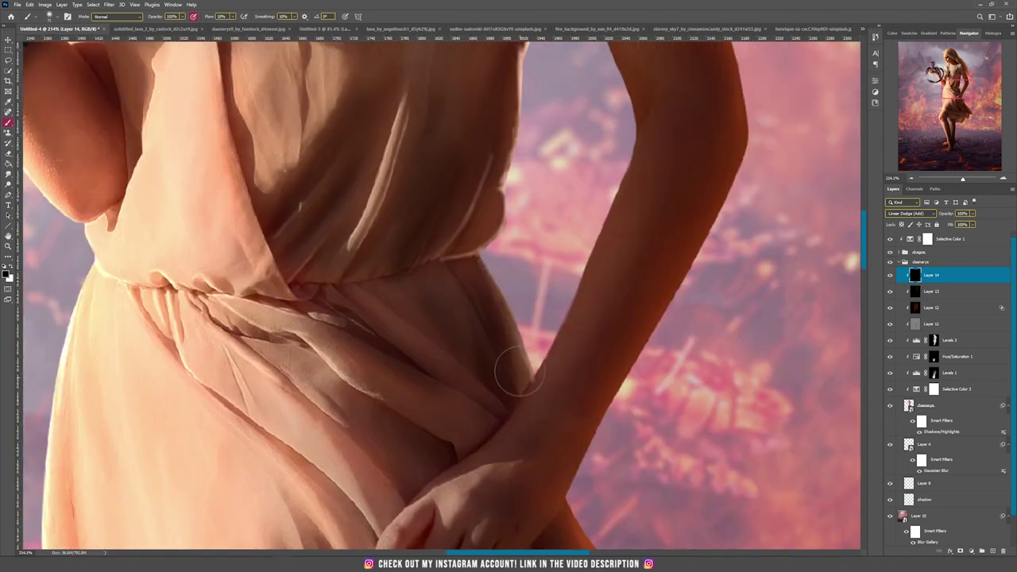
drag(508, 286, 508, 439)
drag(484, 405, 545, 248)
drag(525, 249, 545, 231)
drag(544, 256, 590, 362)
key(bracketright)
Step: Paint a softer white glow along the outer edge of the resting arm with the larger brush
drag(424, 293, 503, 346)
drag(381, 343, 425, 384)
drag(667, 381, 604, 297)
drag(604, 76, 471, 540)
drag(532, 248, 566, 349)
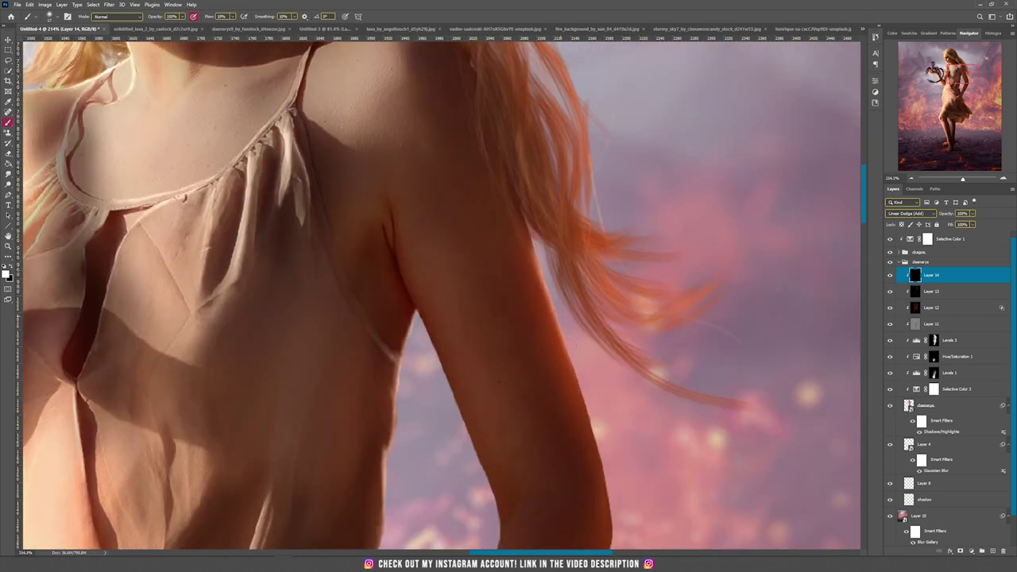
scroll(560, 325, down, 2)
drag(624, 188, 502, 454)
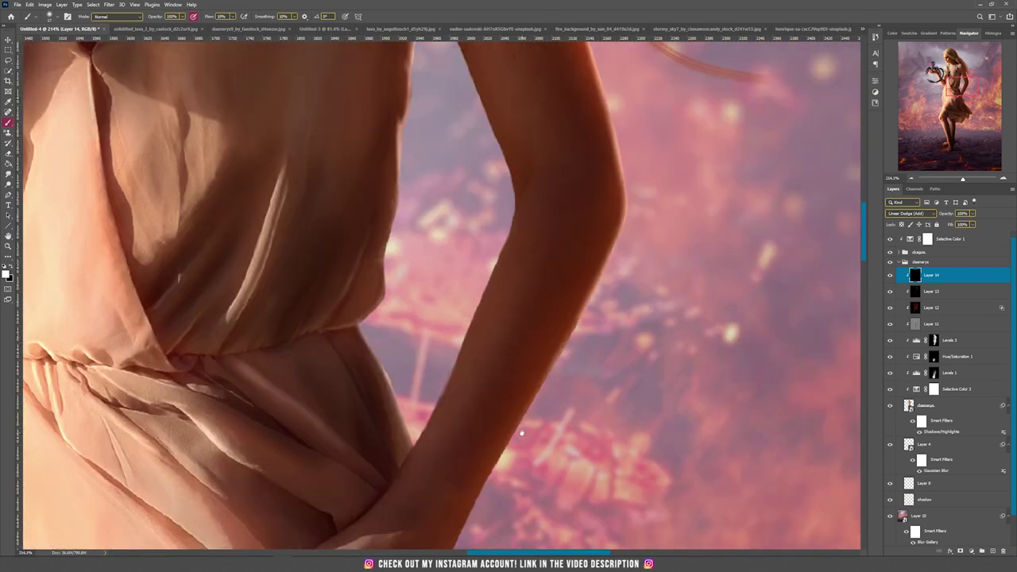
Step: Reselect the group's top Linear Dodge layer, shrink the brush and highlight the skirt folds behind the resting hand
scroll(517, 405, down, 2)
scroll(445, 294, down, 8)
click(920, 262)
click(931, 275)
scroll(445, 294, up, 9)
key(bracketleft)
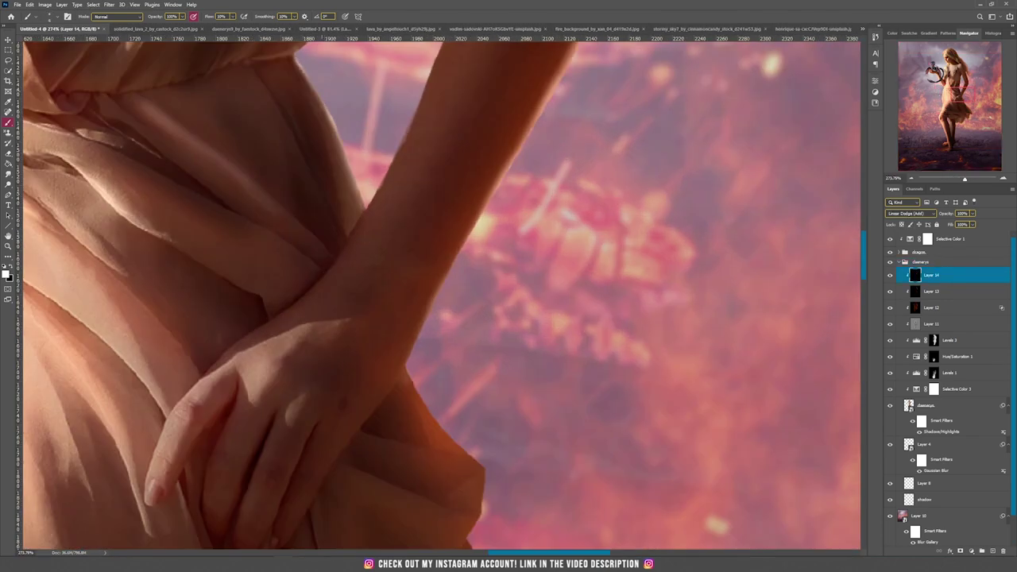
scroll(354, 174, down, 1)
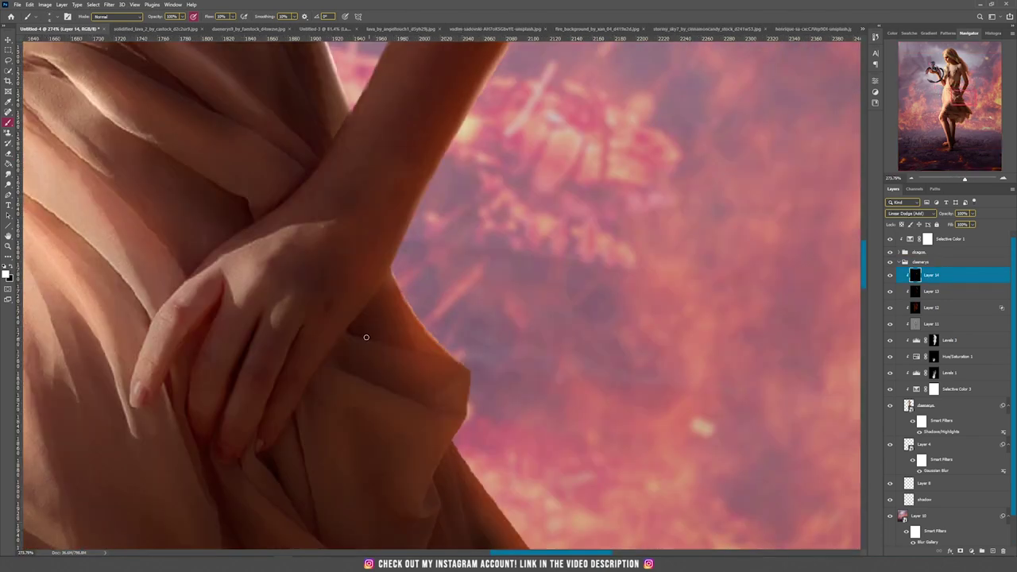
scroll(506, 378, down, 2)
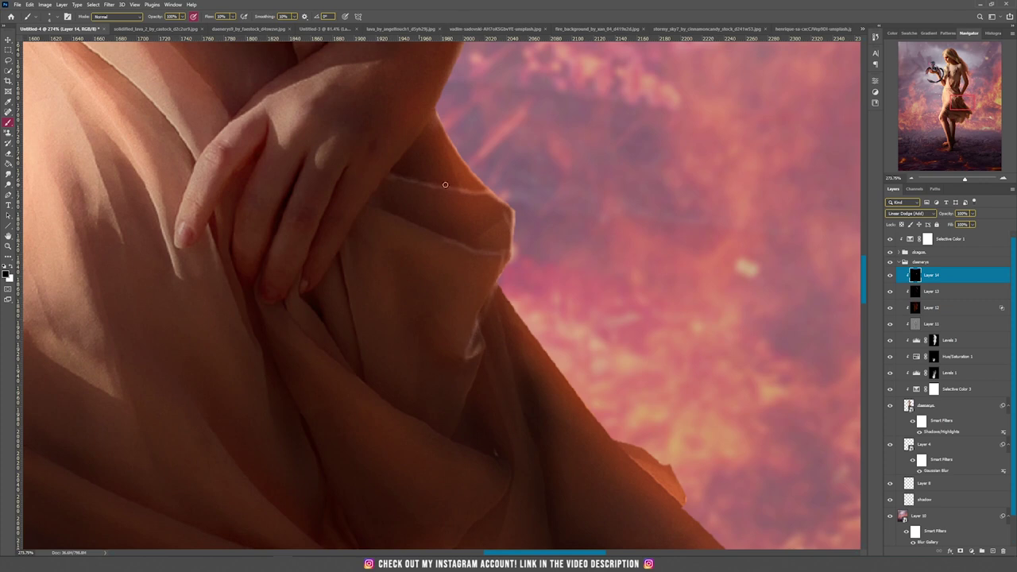
Step: Continue the thin white highlights down the skirt's back edge to the ragged hem
scroll(506, 378, down, 2)
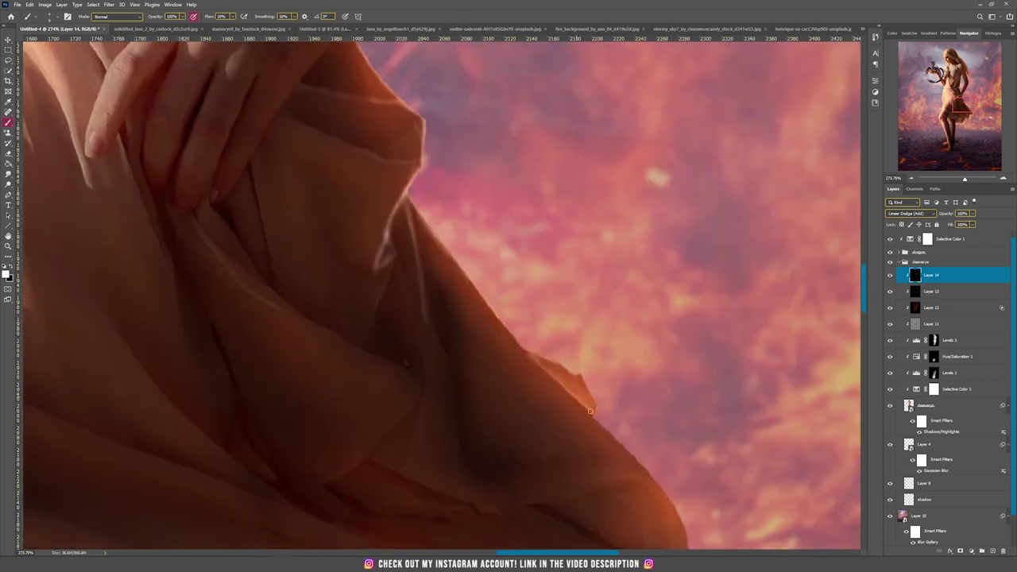
scroll(441, 294, down, 2)
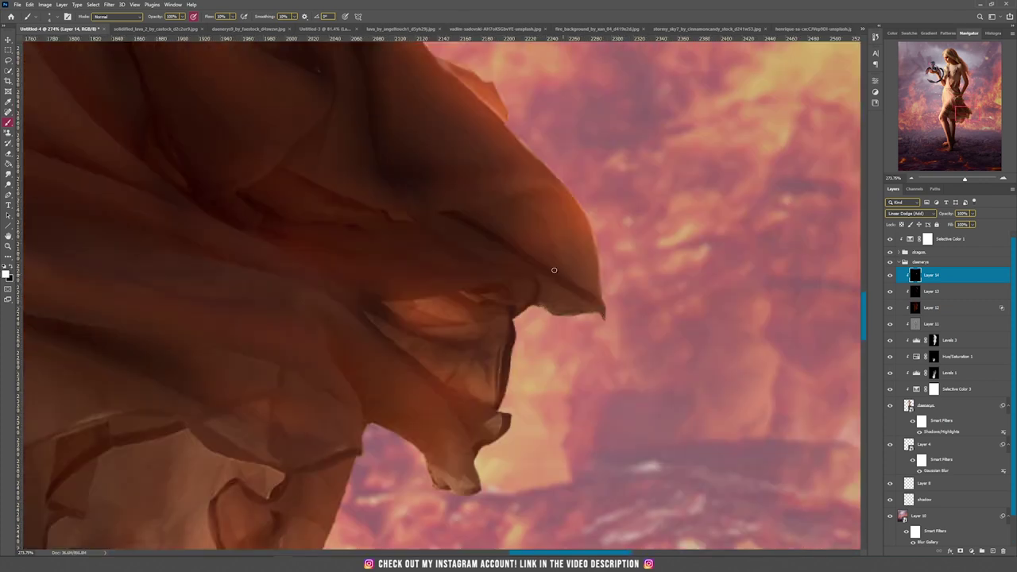
scroll(441, 293, down, 2)
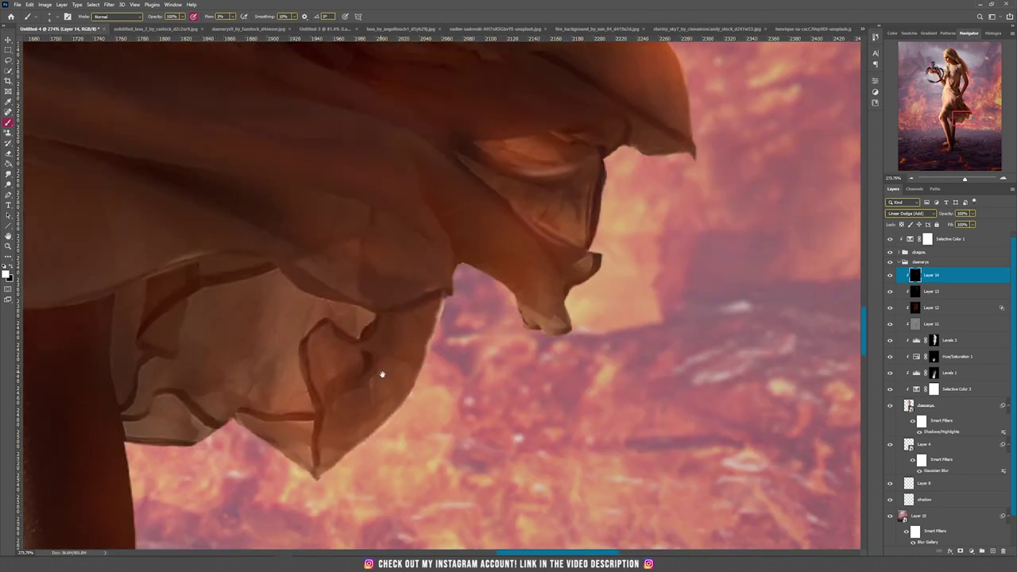
scroll(215, 142, down, 6)
scroll(344, 246, left, 2)
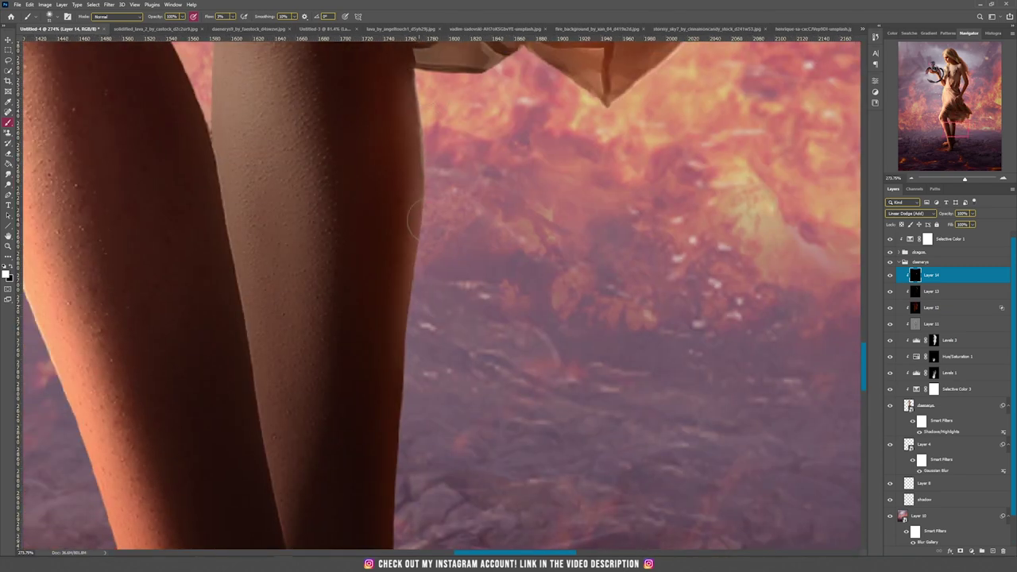
scroll(414, 221, down, 8)
scroll(495, 247, down, 3)
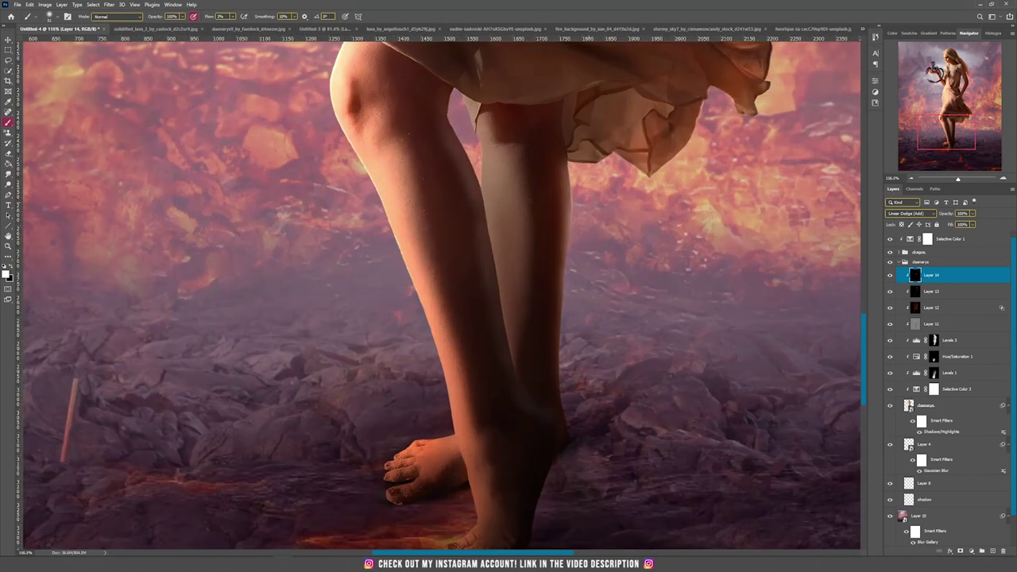
key(ctrl+z)
Step: Set the brush flow to 10%, use a small tip and paint a fine white rim along the back calf
scroll(574, 293, up, 3)
mouse_move(604, 329)
mouse_down()
mouse_move(584, 329)
mouse_move(513, 435)
mouse_up()
key(shift+1)
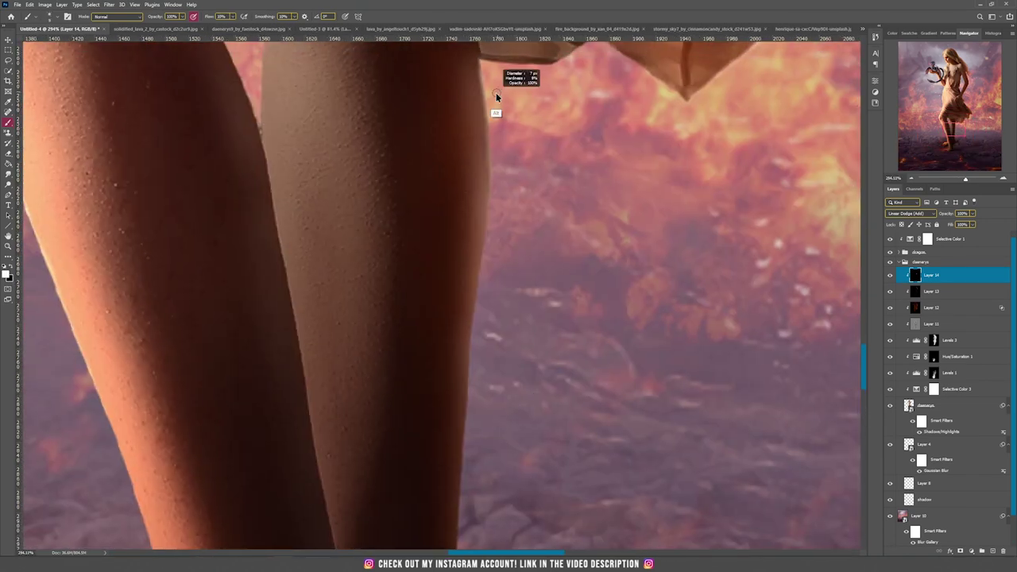
scroll(492, 214, down, 2)
scroll(492, 215, left, 1)
scroll(486, 284, up, 2)
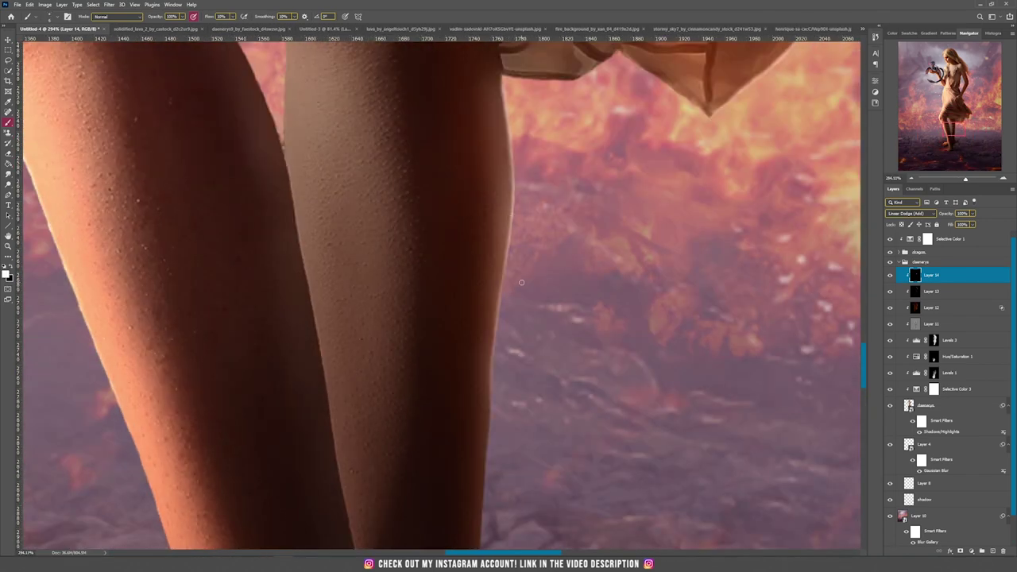
scroll(483, 238, down, 6)
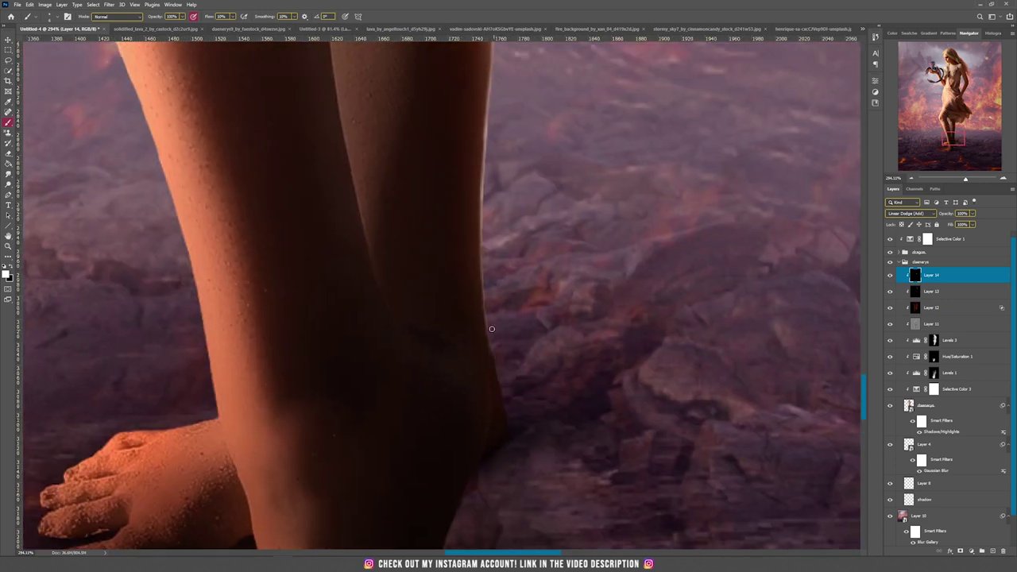
Step: Paint a thin white rim light down the ankles to the front foot, cleaning up the excess with black
scroll(511, 424, down, 3)
scroll(511, 424, left, 3)
drag(494, 424, 493, 454)
drag(436, 489, 478, 507)
drag(524, 475, 487, 502)
drag(470, 289, 498, 421)
drag(432, 137, 457, 249)
drag(438, 176, 470, 292)
key(x)
drag(438, 193, 442, 218)
scroll(465, 300, left, 3)
scroll(464, 301, up, 1)
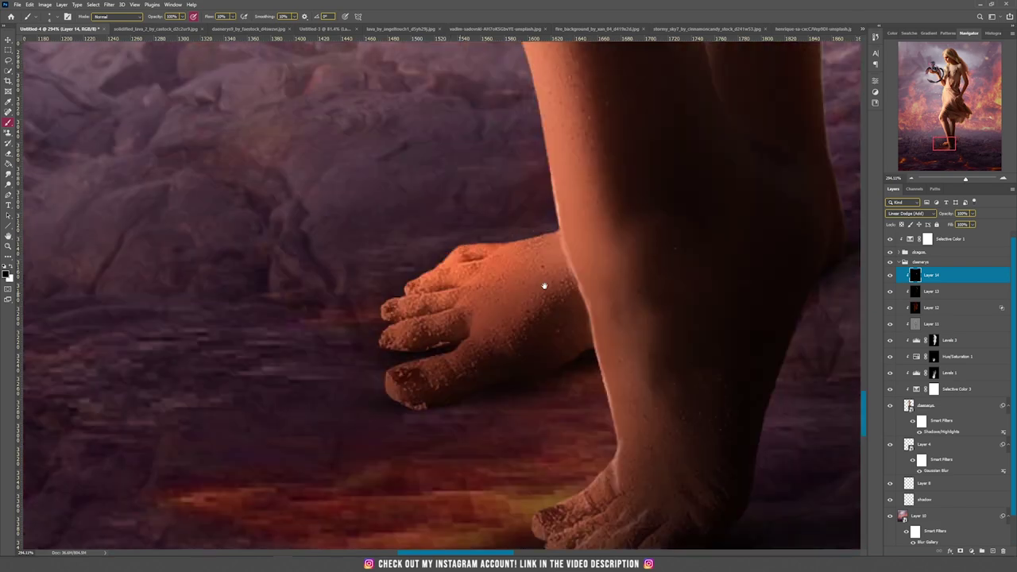
Step: Paint a thin white rim light along the front shin and foot, refining it around the toes of the back foot
drag(424, 292, 462, 283)
mouse_move(541, 233)
mouse_down()
mouse_move(460, 243)
mouse_move(534, 471)
mouse_up()
drag(543, 203, 564, 282)
drag(516, 239, 560, 358)
drag(539, 220, 570, 308)
drag(514, 186, 546, 294)
scroll(545, 294, down, 2)
scroll(546, 294, down, 8)
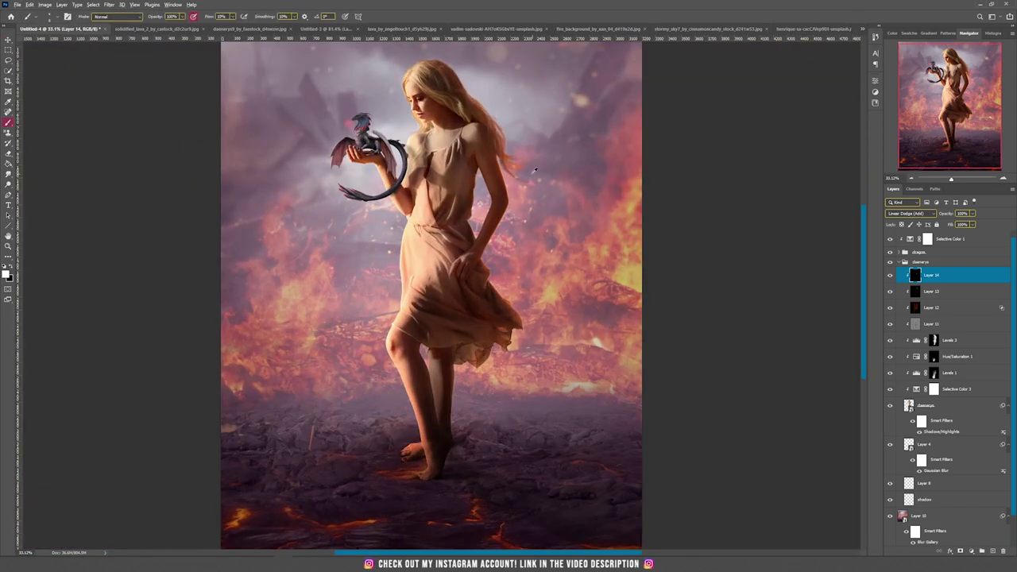
Step: Enlarge the brush, lower its flow and paint soft white light over the legs and lower skirt
scroll(517, 246, up, 7)
mouse_move(412, 253)
mouse_down()
mouse_move(480, 346)
mouse_move(432, 286)
mouse_up()
key(bracketright)
scroll(610, 316, down, 6)
drag(375, 235, 375, 341)
mouse_move(445, 429)
mouse_down()
mouse_move(479, 336)
mouse_move(479, 239)
mouse_up()
drag(450, 439, 450, 460)
drag(502, 292, 499, 418)
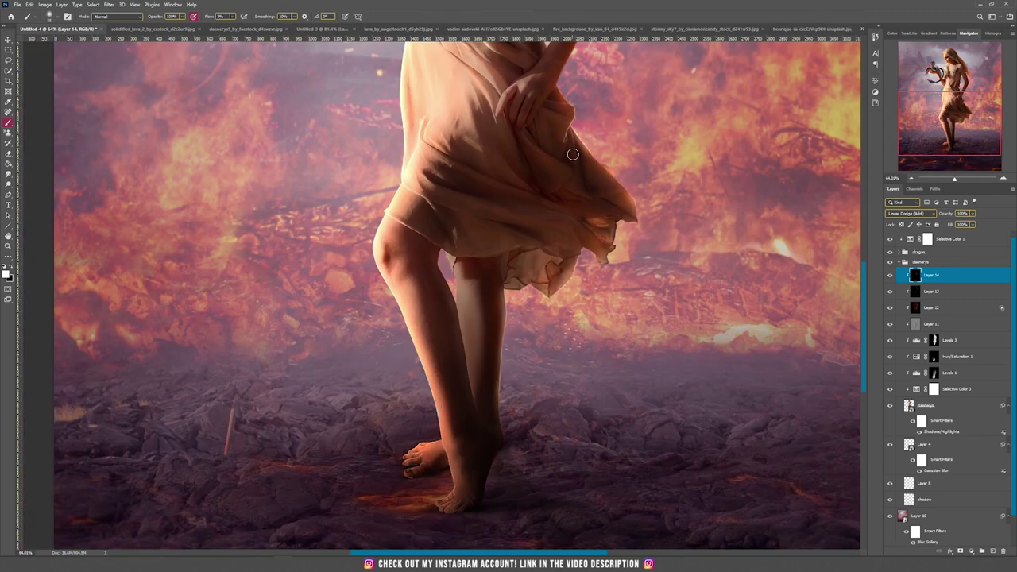
scroll(538, 257, up, 4)
scroll(541, 208, up, 2)
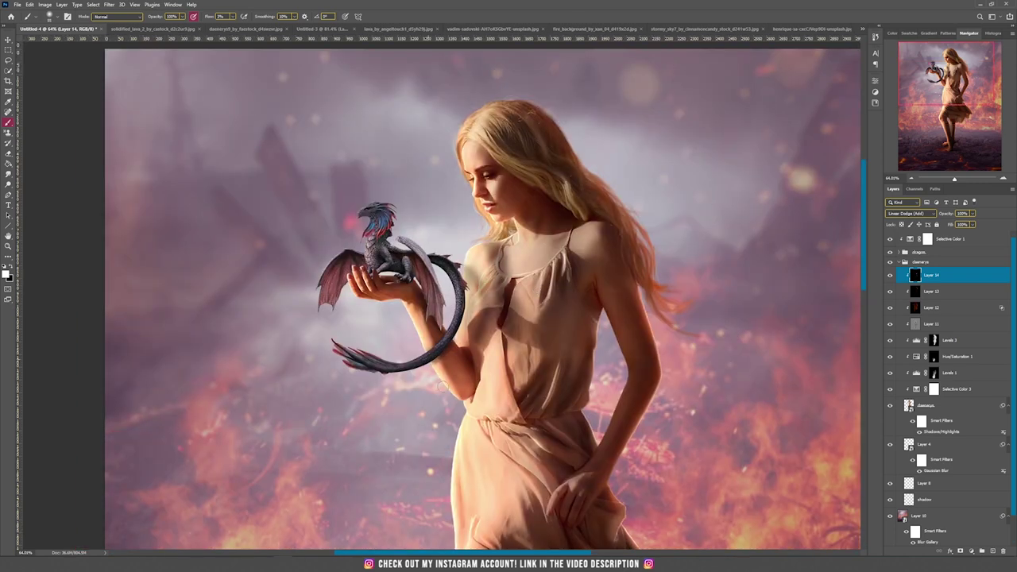
scroll(556, 238, down, 6)
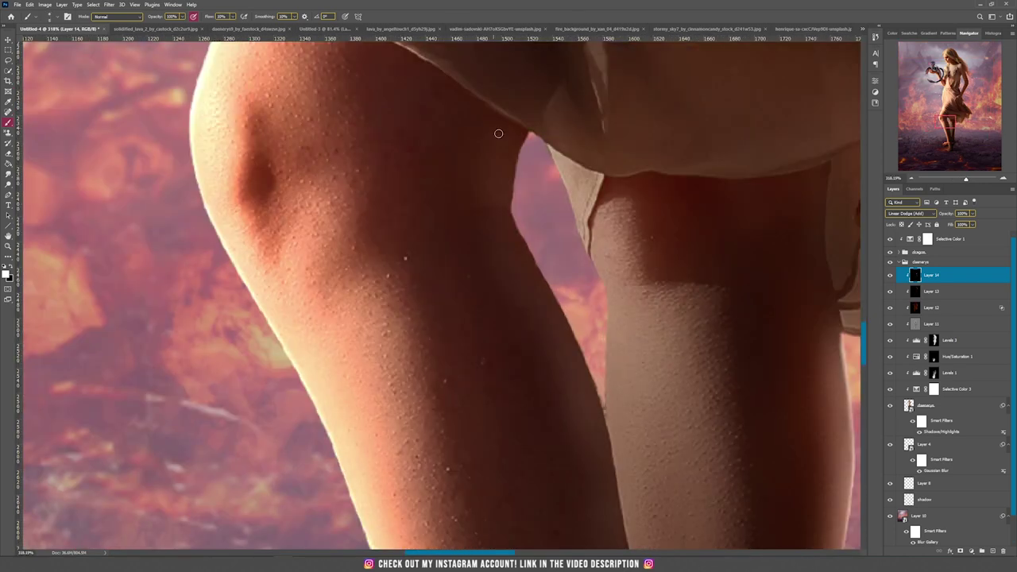
Step: Set the brush flow to 10% and paint a thin white rim along the calf edge between the two legs, correcting it with black
mouse_move(551, 149)
mouse_down()
mouse_move(608, 327)
mouse_move(607, 410)
mouse_up()
drag(608, 369, 587, 178)
mouse_move(533, 132)
mouse_down()
mouse_move(738, 170)
mouse_move(522, 240)
mouse_move(570, 327)
mouse_up()
mouse_move(604, 429)
mouse_down()
mouse_move(577, 271)
mouse_move(617, 454)
mouse_up()
drag(625, 418, 620, 243)
scroll(619, 243, down, 4)
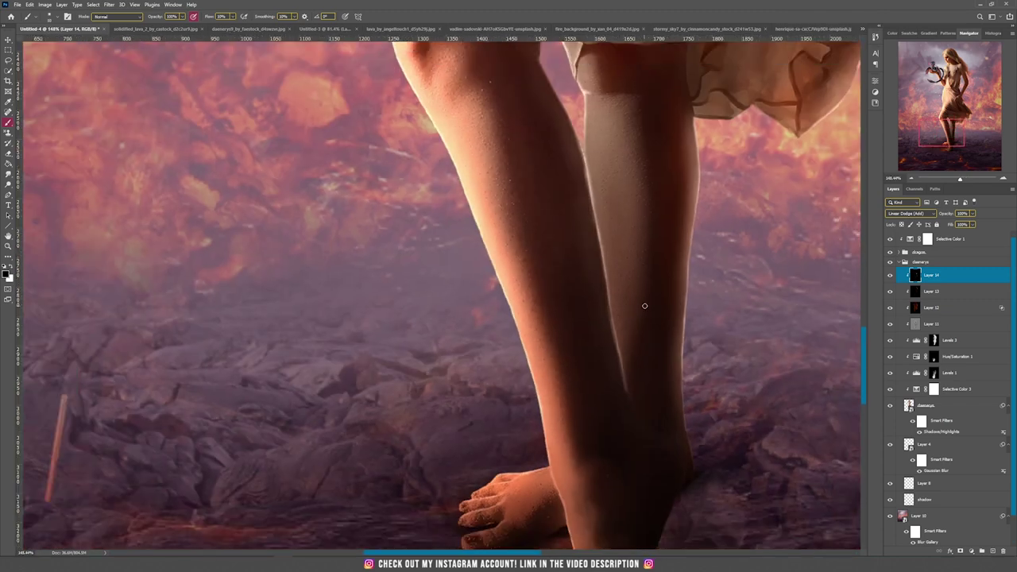
scroll(624, 429, up, 4)
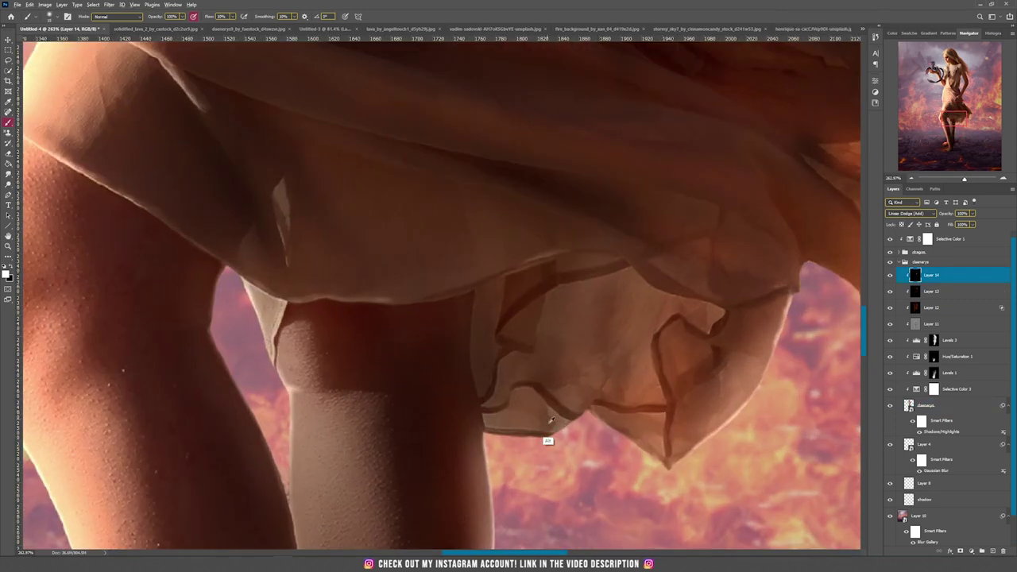
Step: Paint thin white highlights along the skirt's ragged back hem and the folds above it
mouse_move(486, 434)
mouse_down()
mouse_move(560, 433)
mouse_move(659, 457)
mouse_move(766, 350)
mouse_move(794, 294)
mouse_up()
drag(759, 357, 577, 435)
mouse_move(622, 341)
mouse_down()
mouse_move(727, 364)
mouse_move(677, 286)
mouse_move(760, 302)
mouse_up()
drag(760, 302, 846, 204)
scroll(847, 206, down, 3)
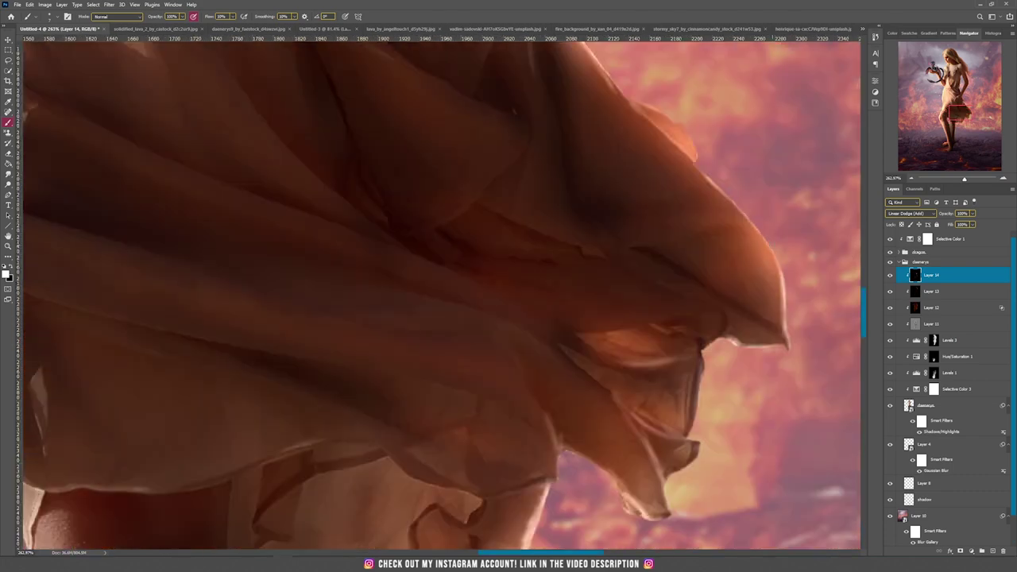
drag(457, 318, 494, 357)
drag(614, 363, 646, 398)
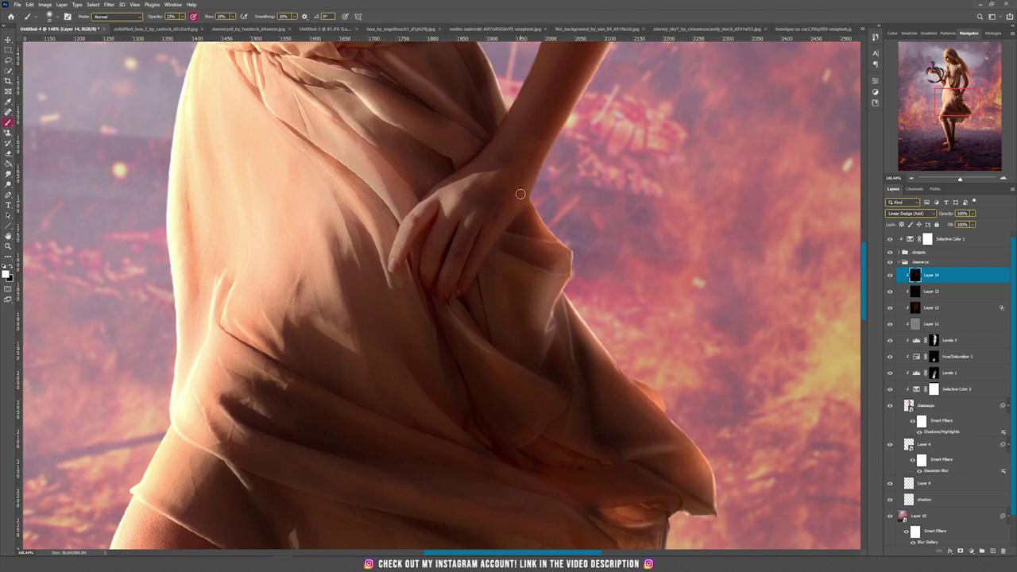
Step: Lower the brush opacity to 23% and highlight the folds of the skirt and bodice, the resting hand and the shoulder
drag(405, 255, 383, 392)
drag(385, 204, 425, 236)
drag(569, 202, 544, 370)
drag(606, 259, 601, 214)
drag(454, 147, 447, 208)
drag(440, 256, 394, 332)
drag(327, 259, 293, 319)
drag(338, 274, 424, 460)
drag(447, 186, 437, 238)
drag(402, 124, 374, 174)
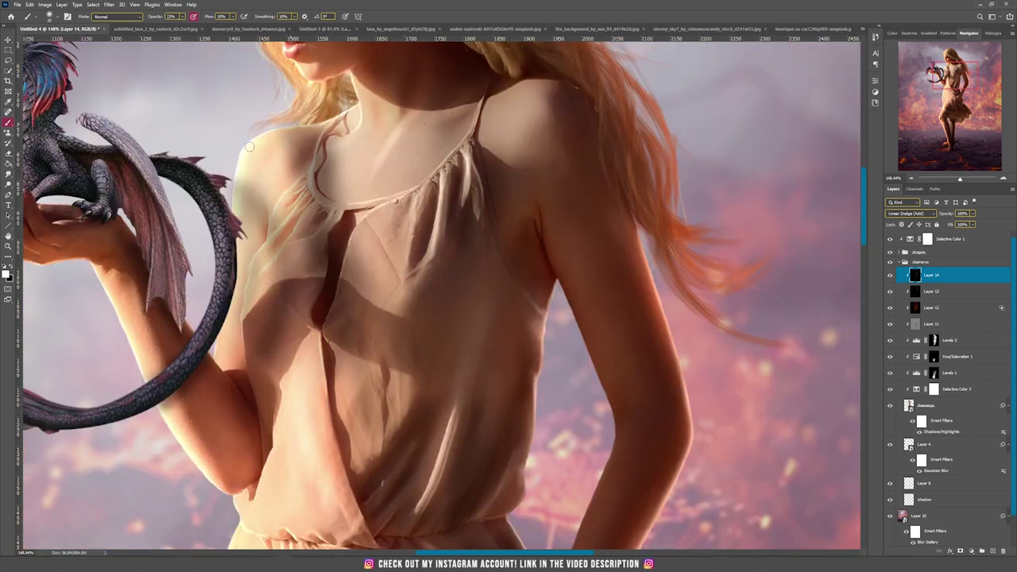
drag(366, 54, 451, 225)
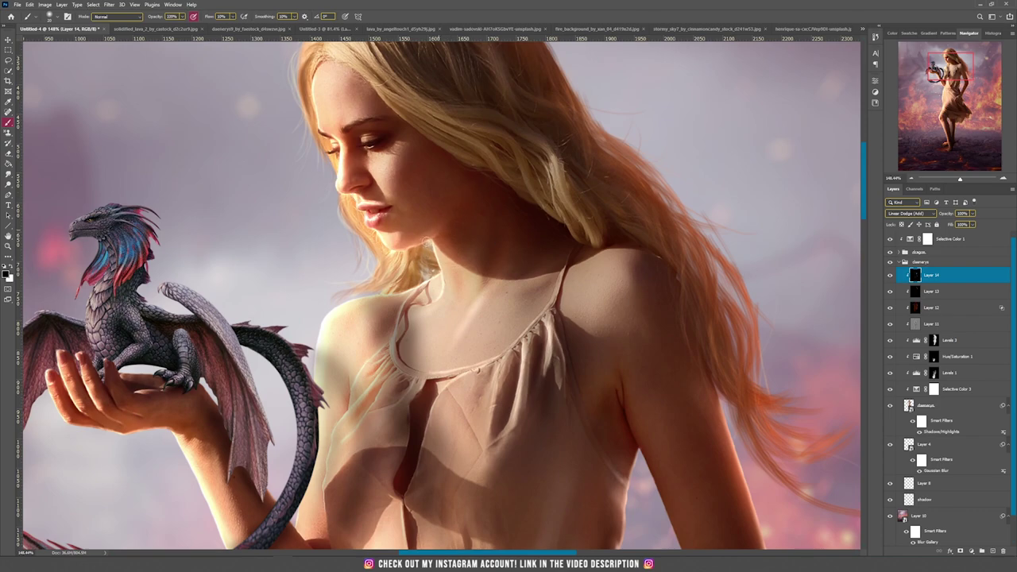
Step: Restore the brush opacity to 100% and touch up the rim light on the face's profile, alternating white and black
key(x)
key(x)
mouse_move(316, 104)
mouse_down()
mouse_move(331, 62)
mouse_move(325, 112)
mouse_up()
scroll(375, 176, up, 8)
key(x)
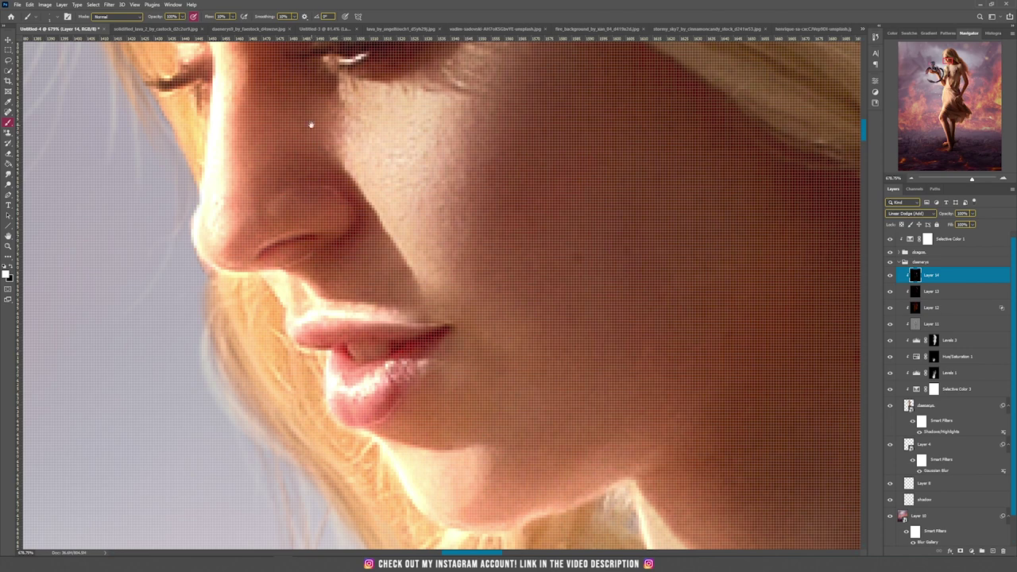
scroll(310, 125, down, 10)
Step: Tone down the glow around the legs and skirt with a large low-opacity black brush, and restore the brush opacity to 100%
scroll(463, 445, up, 5)
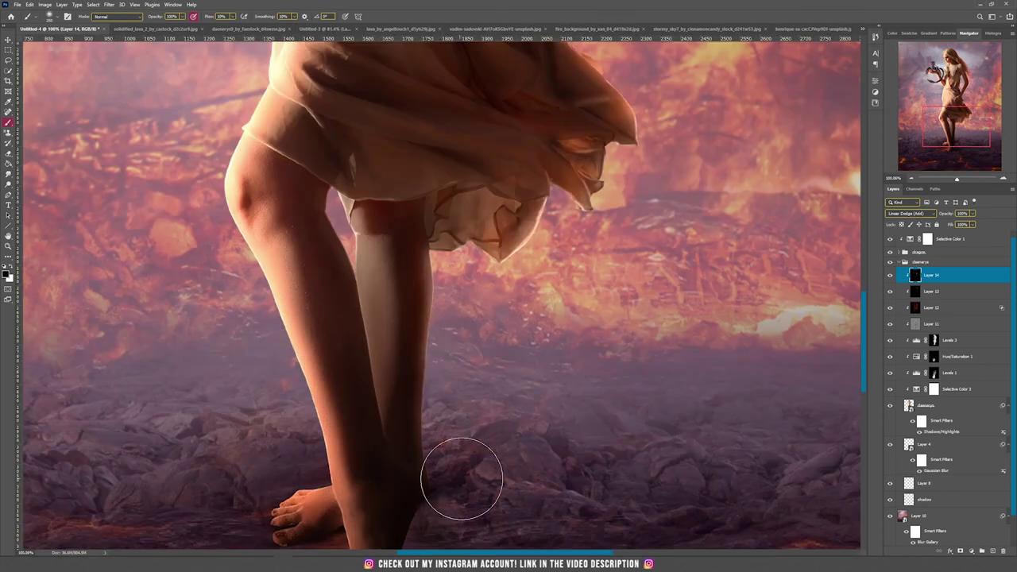
key(2)
key(1)
scroll(383, 102, up, 4)
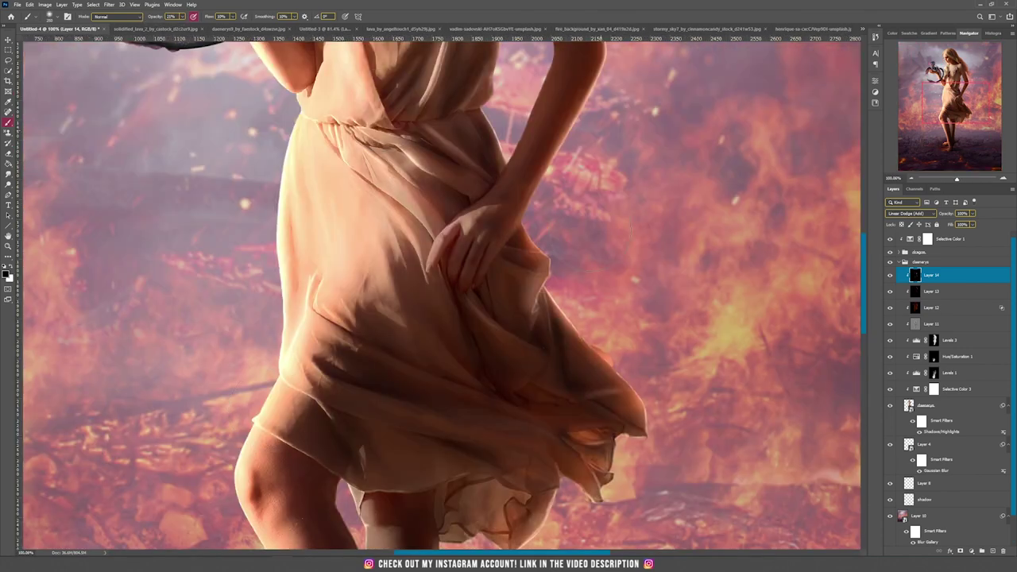
key(0)
scroll(384, 102, down, 5)
scroll(517, 208, up, 5)
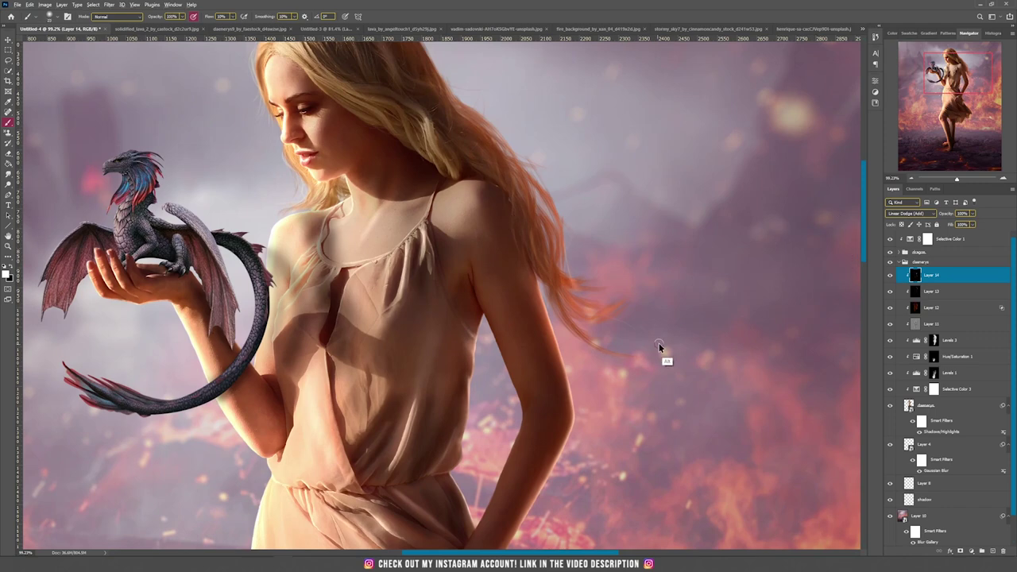
Step: Shrink the white brush and paint highlight strokes through the hair over the head and behind the shoulder
drag(508, 183, 529, 275)
key(bracketleft)
drag(389, 85, 279, 132)
drag(411, 196, 450, 254)
drag(479, 205, 519, 249)
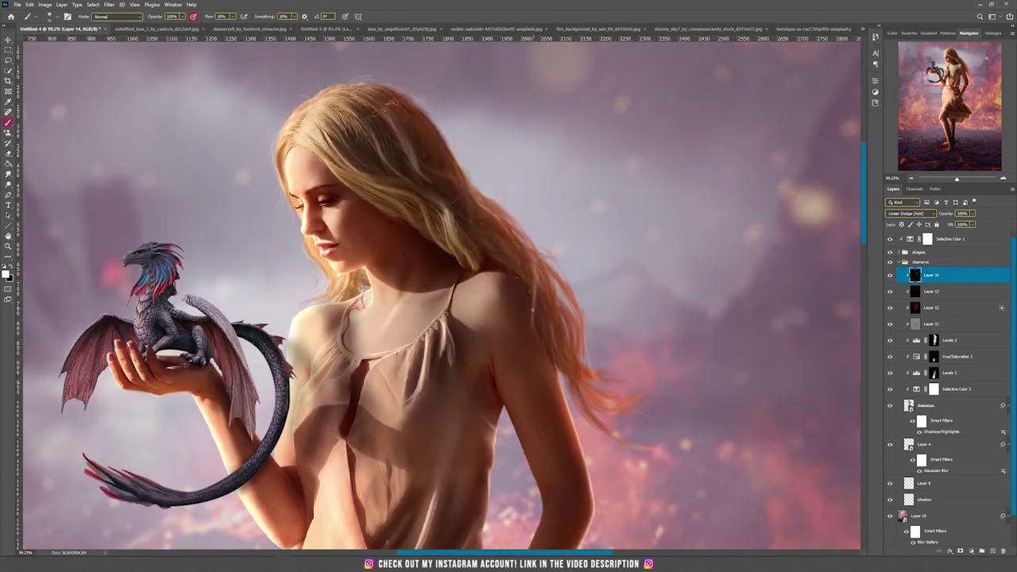
drag(535, 298, 541, 357)
Step: Choose a different brush preset and paint fine white strands along the hair's back, crown and front edge
right_click(548, 271)
click(834, 367)
key(Return)
right_click(553, 302)
click(905, 421)
key(Return)
drag(549, 294, 550, 333)
drag(467, 223, 514, 247)
mouse_move(360, 119)
mouse_down()
mouse_move(406, 175)
mouse_move(472, 223)
mouse_up()
drag(279, 143, 275, 173)
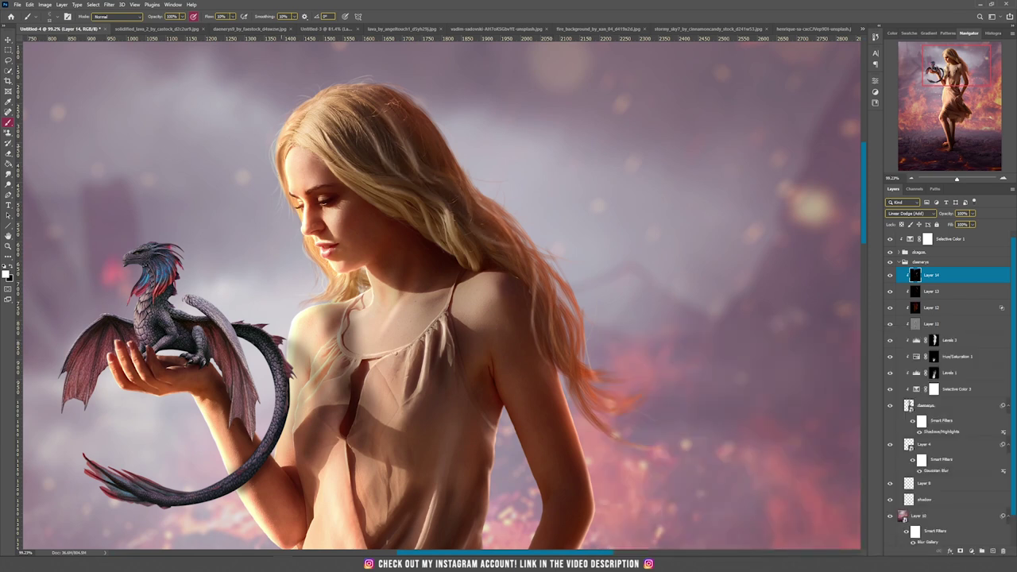
Step: Add more fine highlight strands through the locks beside the face, across the head and down the back
drag(306, 244, 331, 299)
drag(514, 221, 538, 297)
drag(494, 203, 536, 272)
mouse_move(440, 208)
mouse_down()
mouse_move(472, 263)
mouse_move(450, 256)
mouse_up()
drag(380, 193, 434, 243)
drag(338, 170, 398, 221)
drag(409, 103, 467, 192)
mouse_move(534, 252)
mouse_down()
mouse_move(576, 373)
mouse_move(572, 318)
mouse_move(445, 192)
mouse_move(398, 128)
mouse_move(453, 190)
mouse_move(414, 169)
mouse_move(350, 159)
mouse_move(485, 237)
mouse_up()
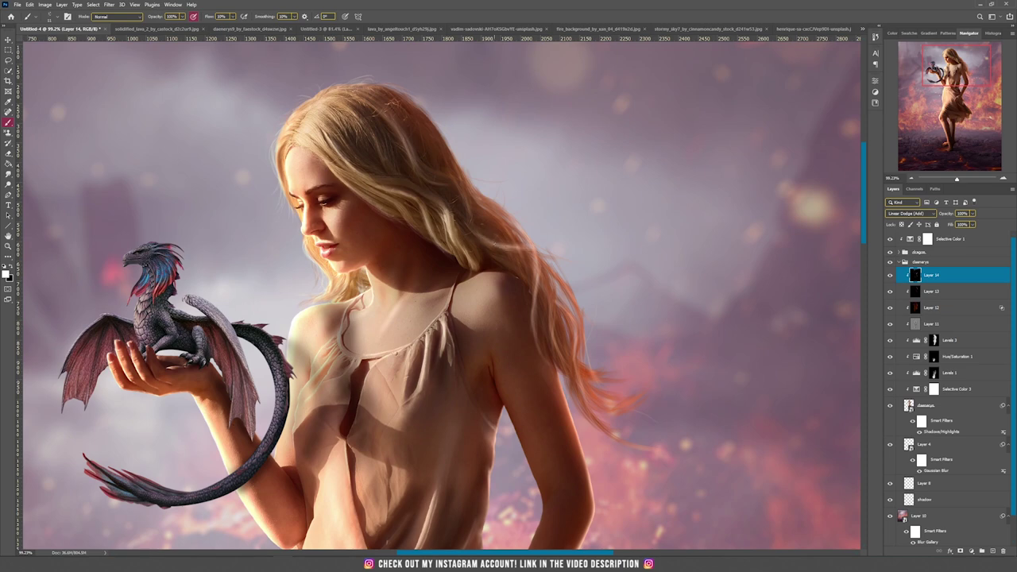
drag(548, 315, 562, 365)
drag(441, 108, 401, 151)
Step: Fit the whole composition in view and save the document
key(v)
key(ctrl+0)
key(ctrl+s)
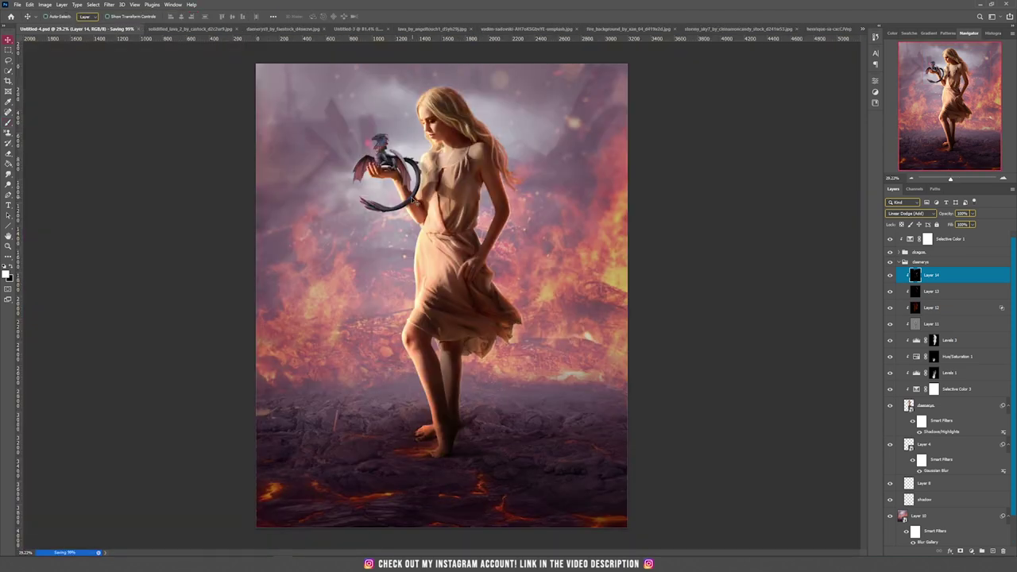
Step: Add a Levels adjustment clipped to the dragon group and darken the dragon with it
scroll(383, 197, up, 4)
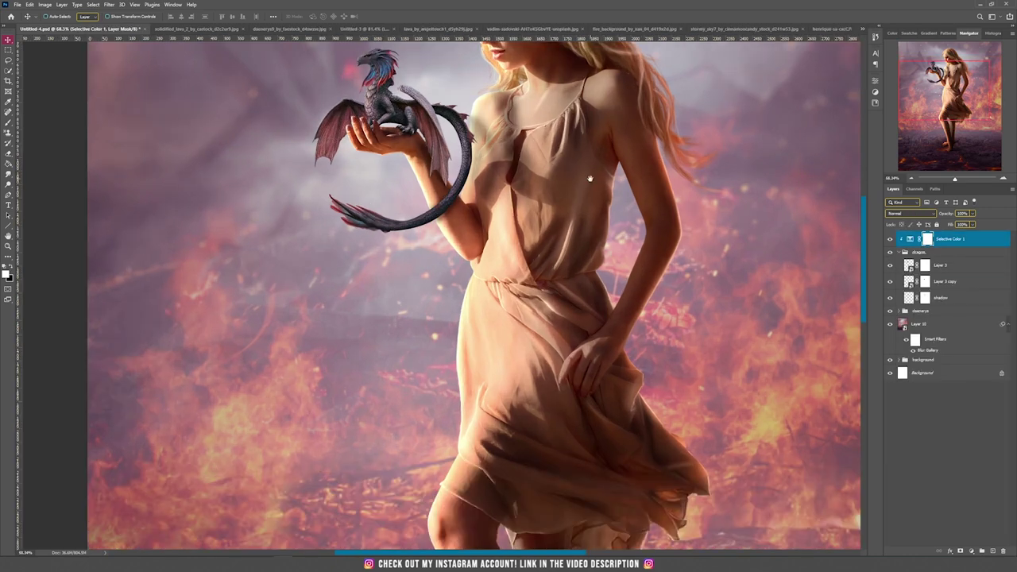
drag(590, 179, 586, 230)
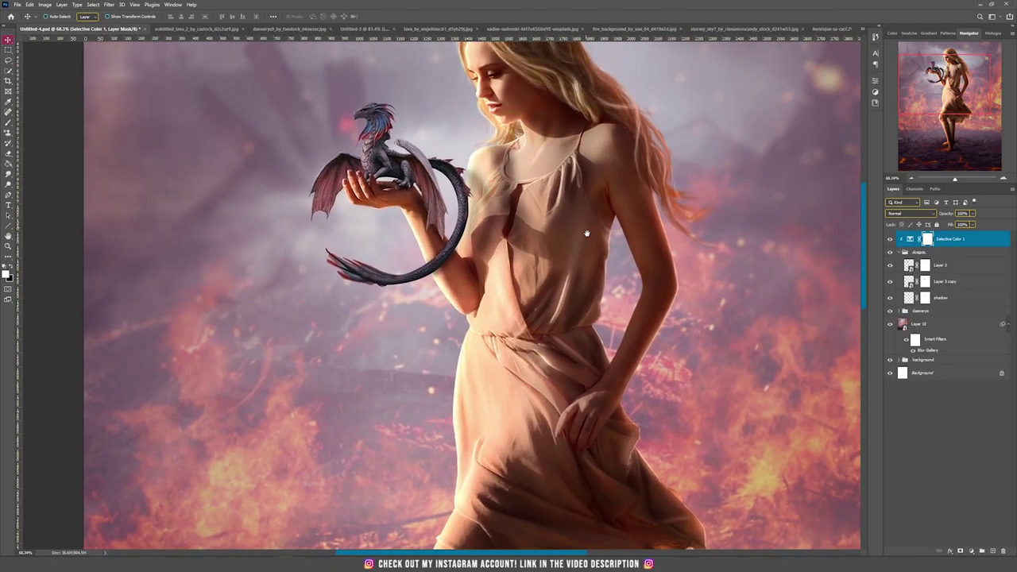
click(972, 551)
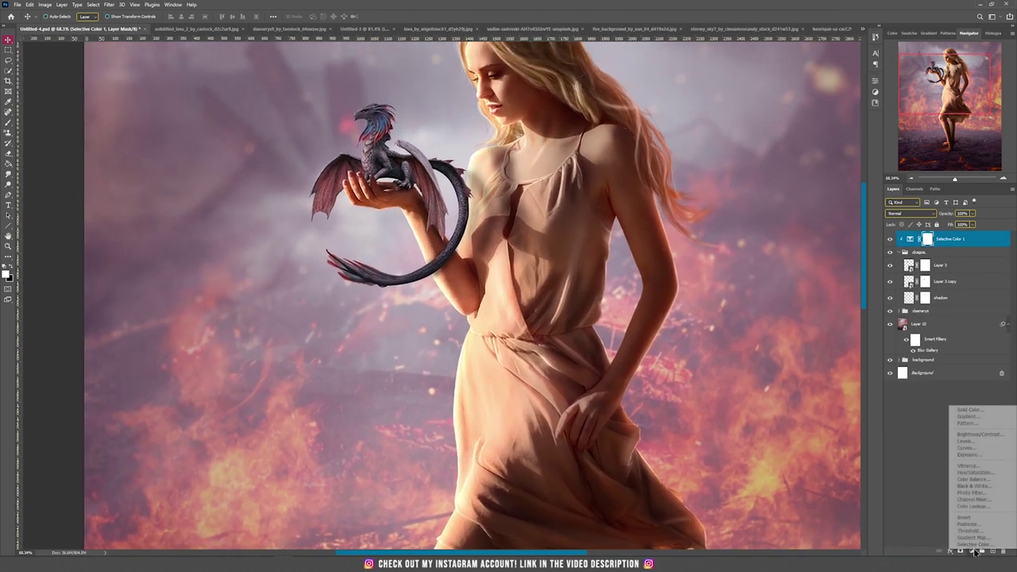
click(984, 441)
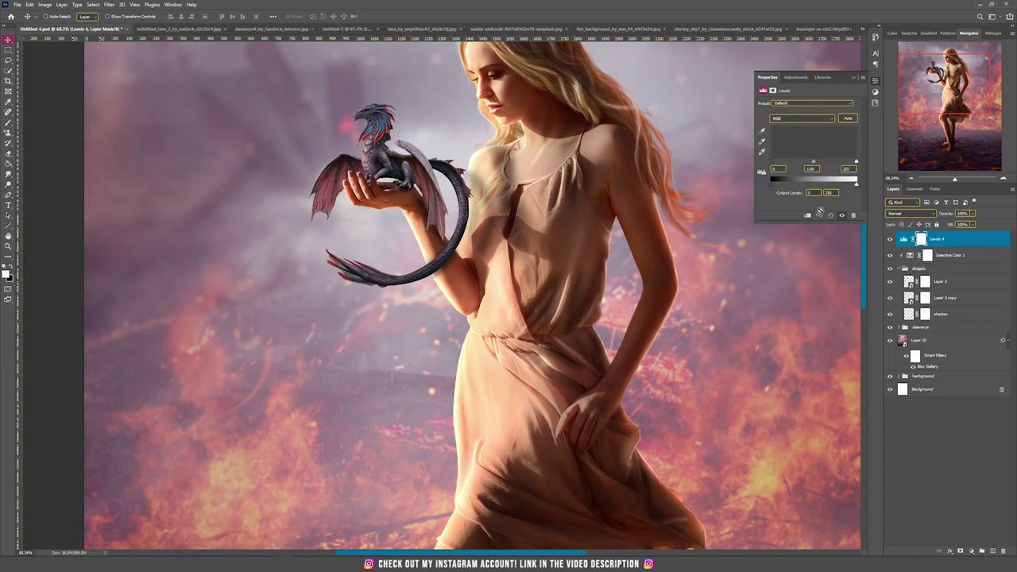
click(807, 216)
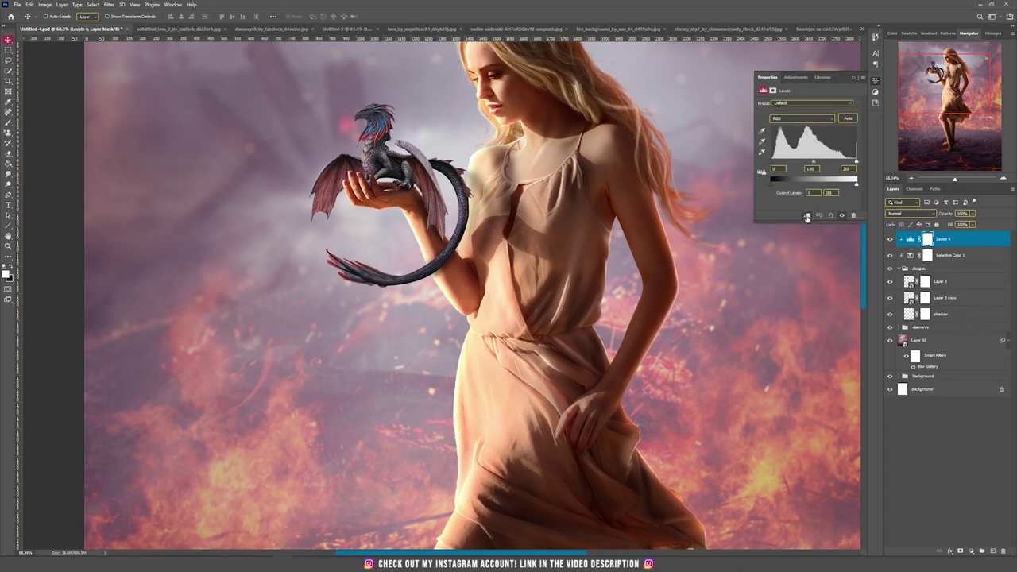
drag(824, 187, 817, 189)
Step: Invert the Levels mask to black and paint the darkening back onto the dragon's shadow areas with a soft white brush
click(926, 238)
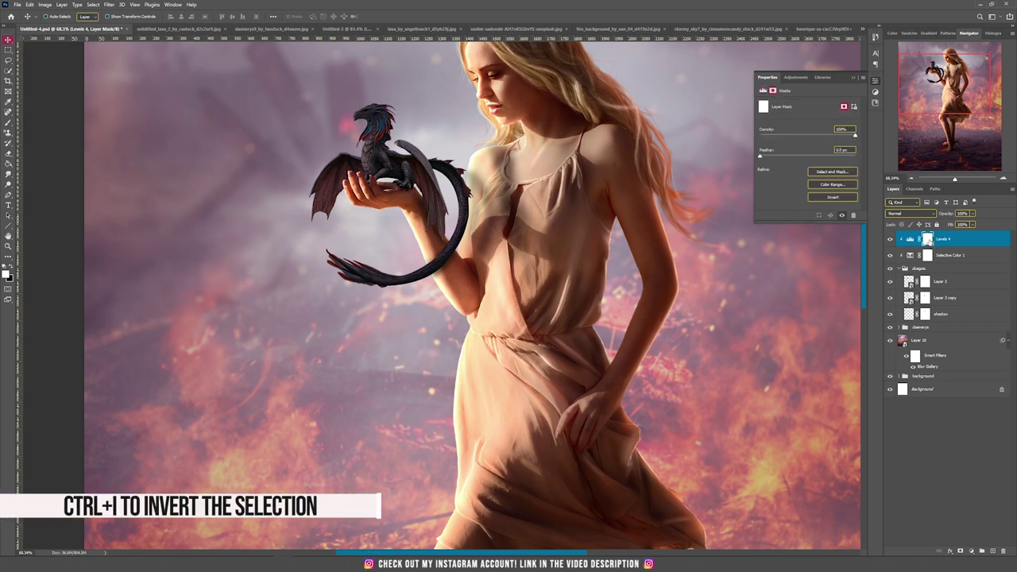
key(ctrl+i)
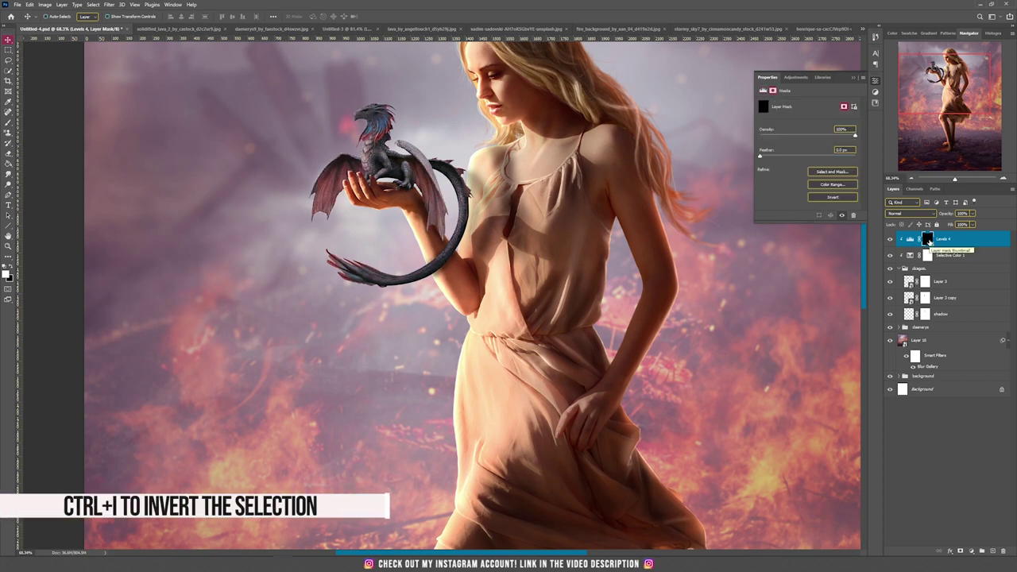
click(8, 121)
right_click(461, 192)
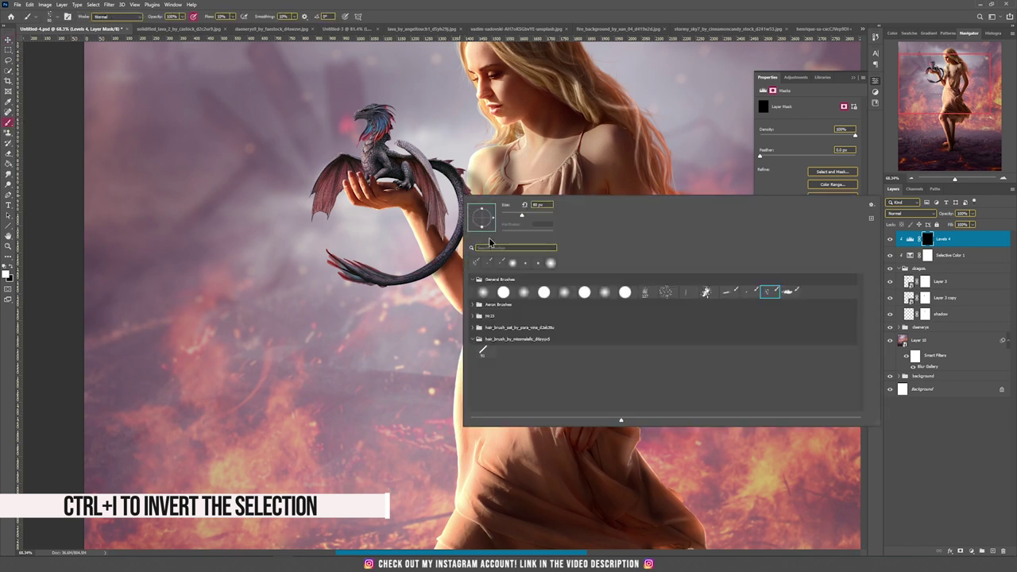
key(Escape)
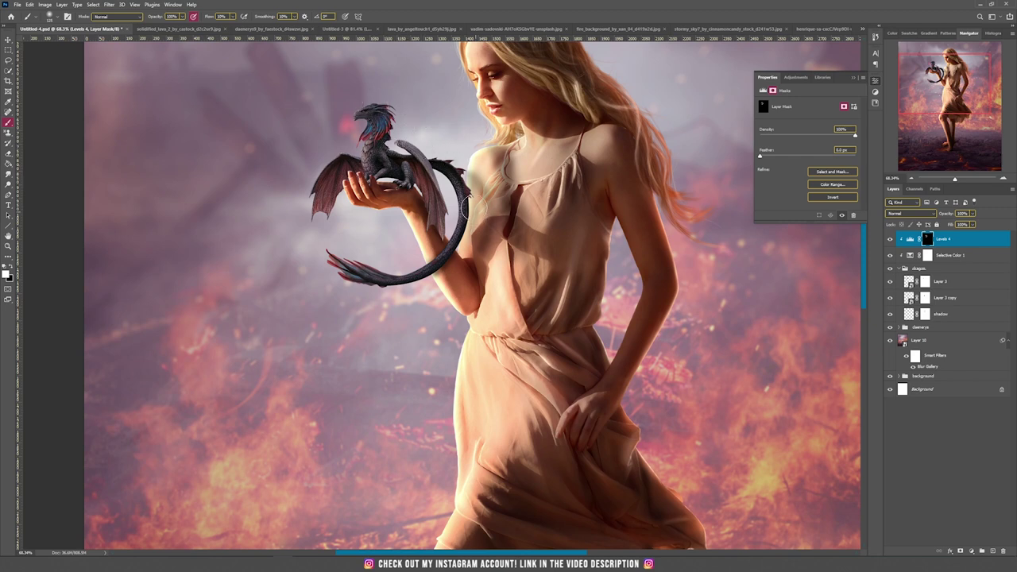
Step: Add a Curves adjustment clipped to the dragon group and raise the curve's midtones to brighten the dragon
click(970, 550)
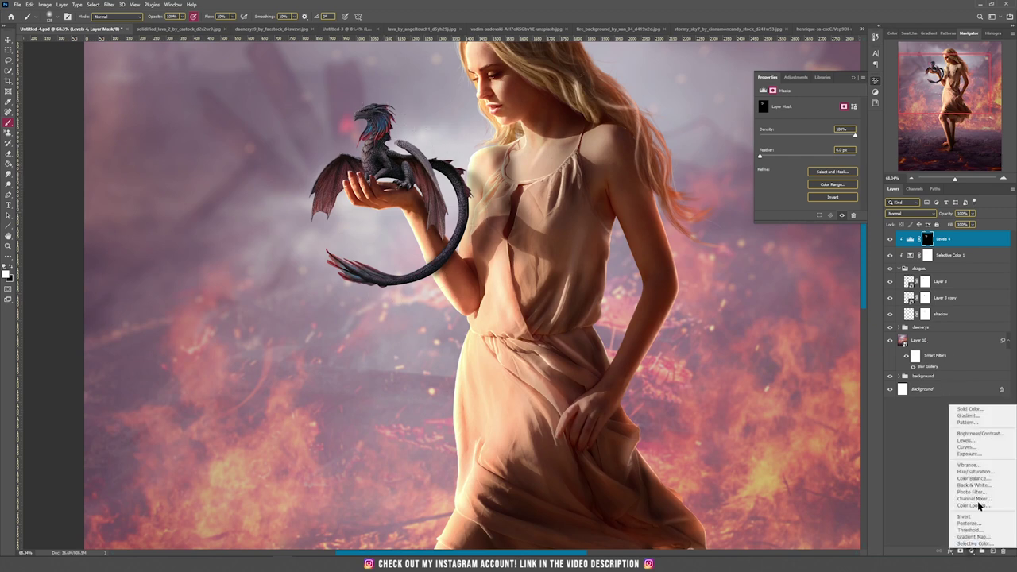
click(970, 447)
click(809, 216)
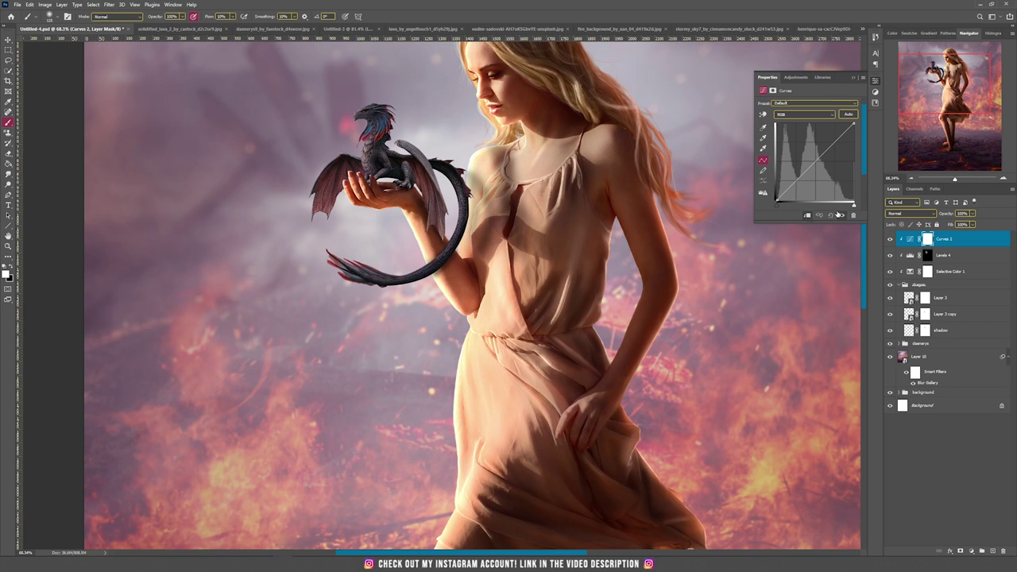
drag(813, 164, 809, 158)
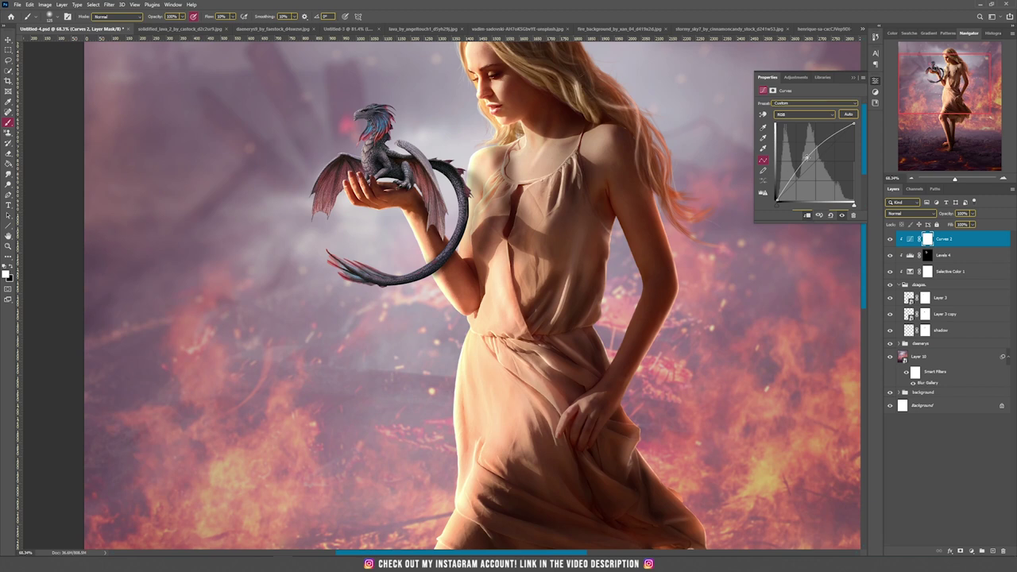
Step: Invert the Curves mask to black and paint the brightening onto the dragon's lit areas and tail in white
click(927, 239)
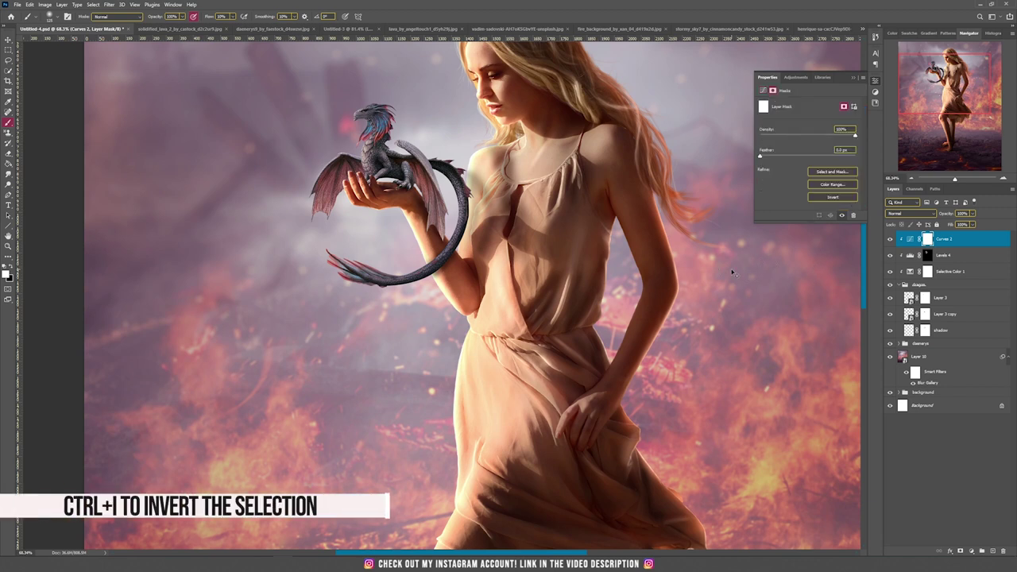
key(ctrl+i)
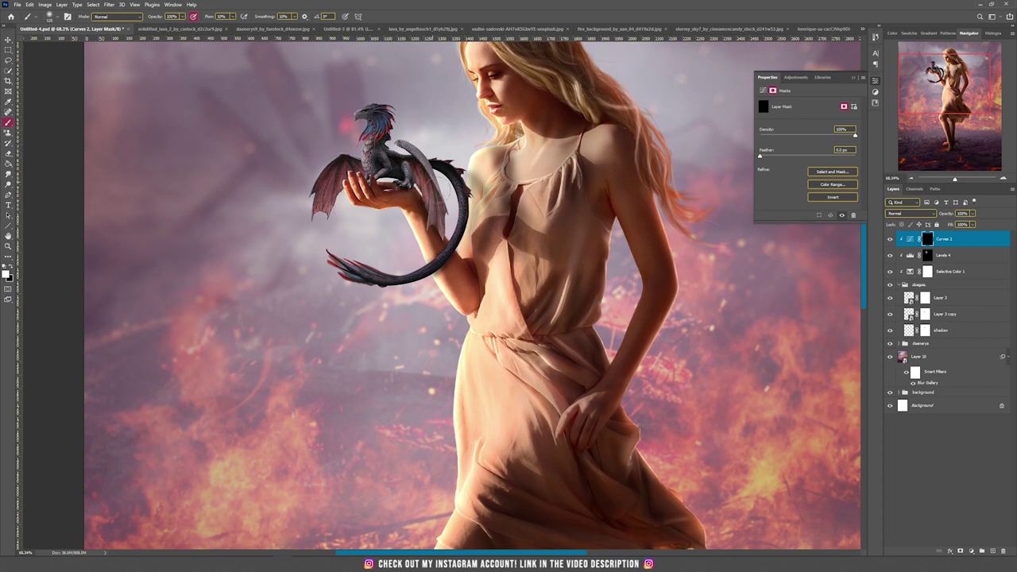
drag(442, 245, 427, 255)
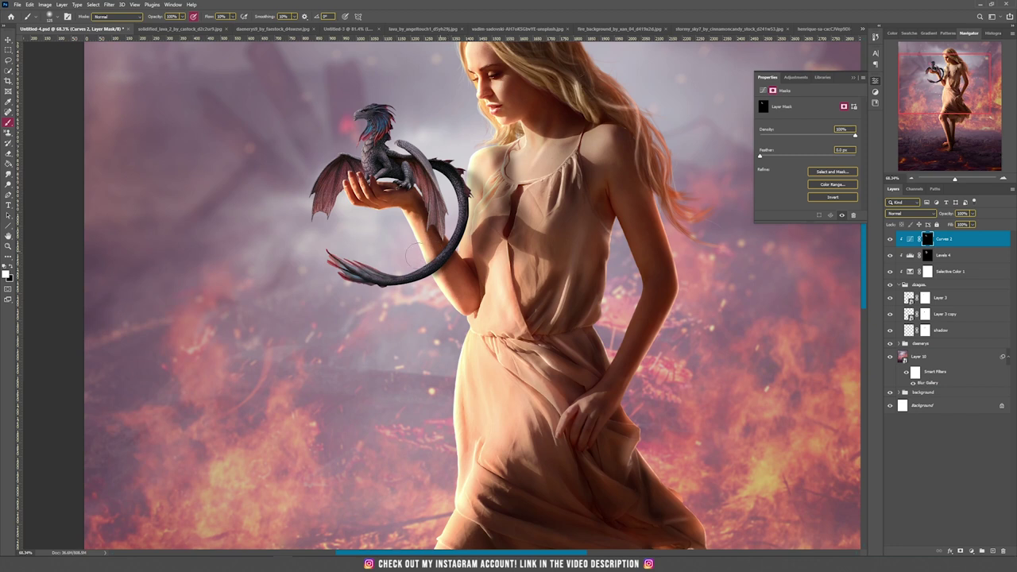
key(v)
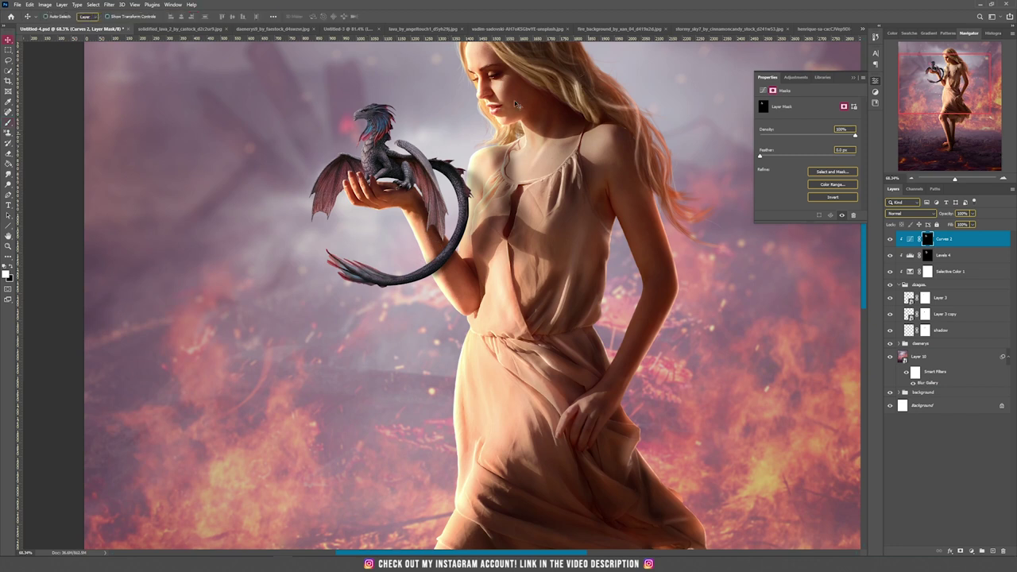
Step: Add a new Soft Light layer filled with neutral gray and clip it to the dragon group
click(63, 4)
mouse_move(87, 14)
click(162, 14)
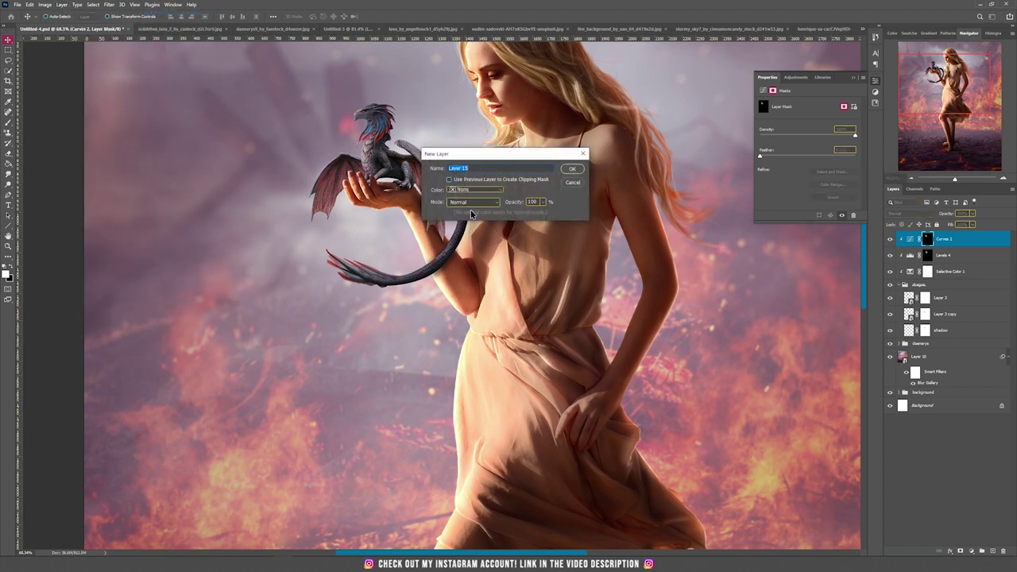
click(472, 204)
click(472, 316)
click(474, 212)
click(572, 169)
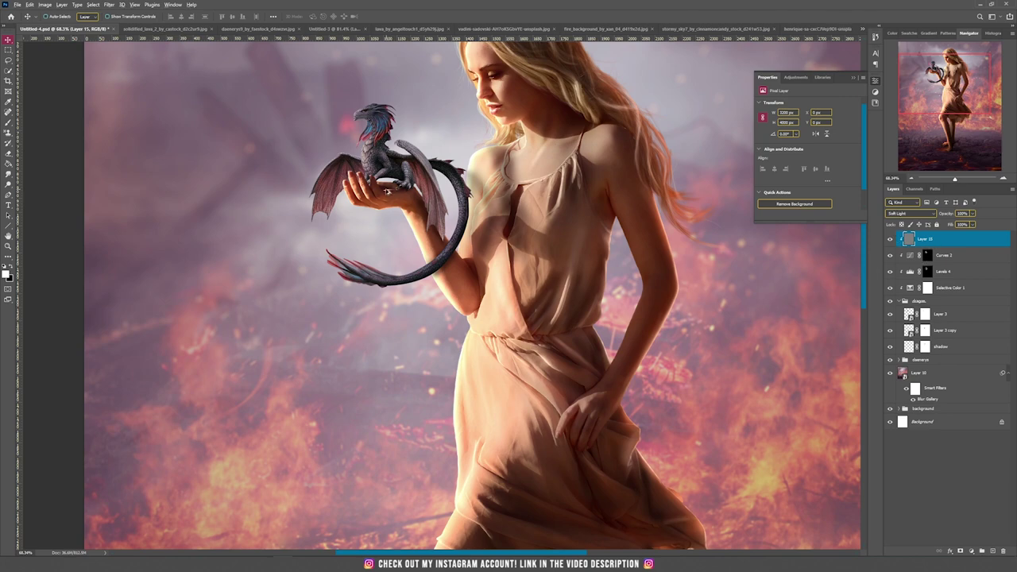
Step: Dodge and burn the dragon's wings, neck and tail on the gray layer with a 10% flow brush, starting in black
scroll(387, 191, up, 3)
click(7, 271)
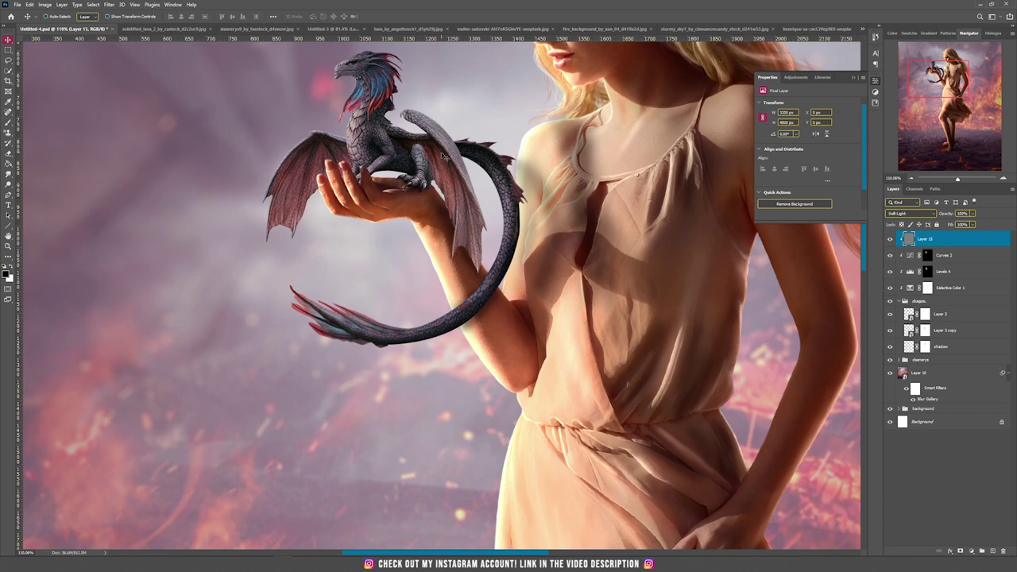
key(b)
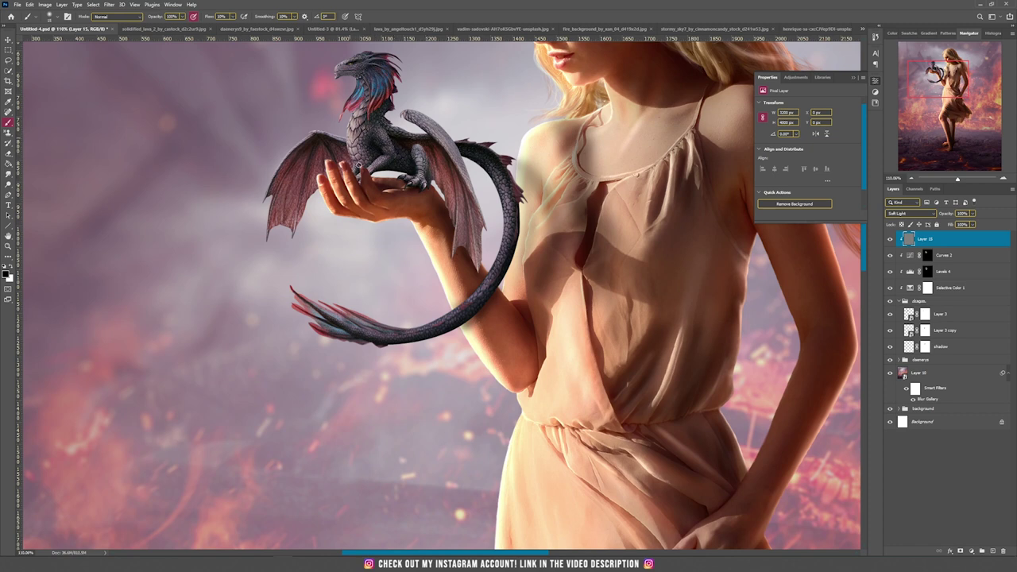
drag(302, 143, 274, 193)
drag(352, 119, 361, 138)
drag(417, 154, 472, 253)
drag(455, 253, 457, 183)
drag(406, 114, 449, 144)
drag(358, 338, 307, 313)
drag(445, 175, 468, 241)
mouse_move(432, 155)
mouse_down()
mouse_move(420, 176)
mouse_move(356, 100)
mouse_up()
drag(274, 193, 300, 154)
drag(429, 144, 416, 179)
mouse_move(476, 207)
mouse_down()
mouse_move(480, 260)
mouse_move(439, 162)
mouse_up()
drag(410, 113, 478, 214)
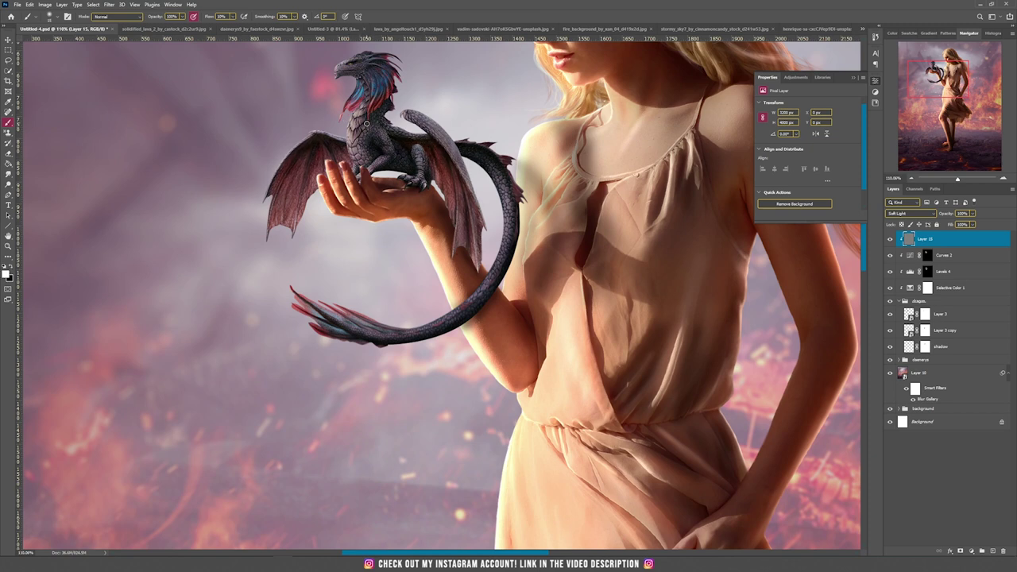
Step: Paint finer white highlights on the gray layer along the dragon's head, chest, wing edges and tail
scroll(282, 119, up, 3)
drag(414, 155, 407, 292)
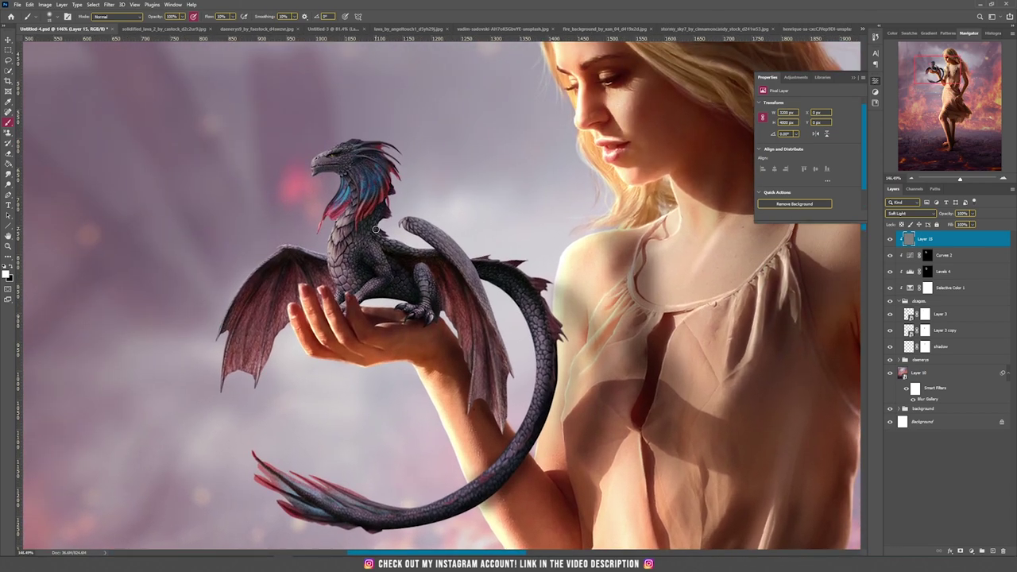
scroll(375, 239, up, 3)
drag(292, 143, 321, 121)
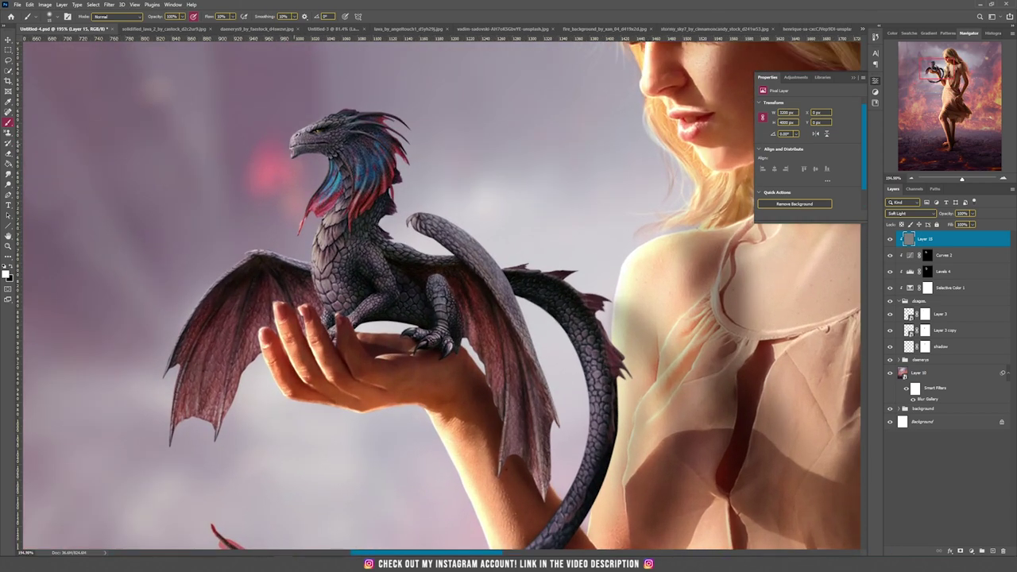
drag(327, 173, 318, 300)
drag(305, 264, 190, 321)
drag(189, 345, 185, 393)
drag(240, 370, 221, 426)
drag(478, 324, 516, 452)
drag(546, 483, 545, 438)
drag(544, 390, 544, 368)
drag(594, 354, 563, 515)
drag(427, 219, 481, 254)
drag(524, 397, 551, 243)
drag(616, 244, 350, 423)
drag(494, 434, 596, 170)
drag(580, 222, 570, 333)
scroll(487, 199, up, 4)
drag(460, 151, 459, 173)
mouse_move(402, 147)
mouse_down()
mouse_move(377, 167)
mouse_move(444, 106)
mouse_up()
drag(453, 100, 430, 58)
scroll(405, 297, down, 7)
key(v)
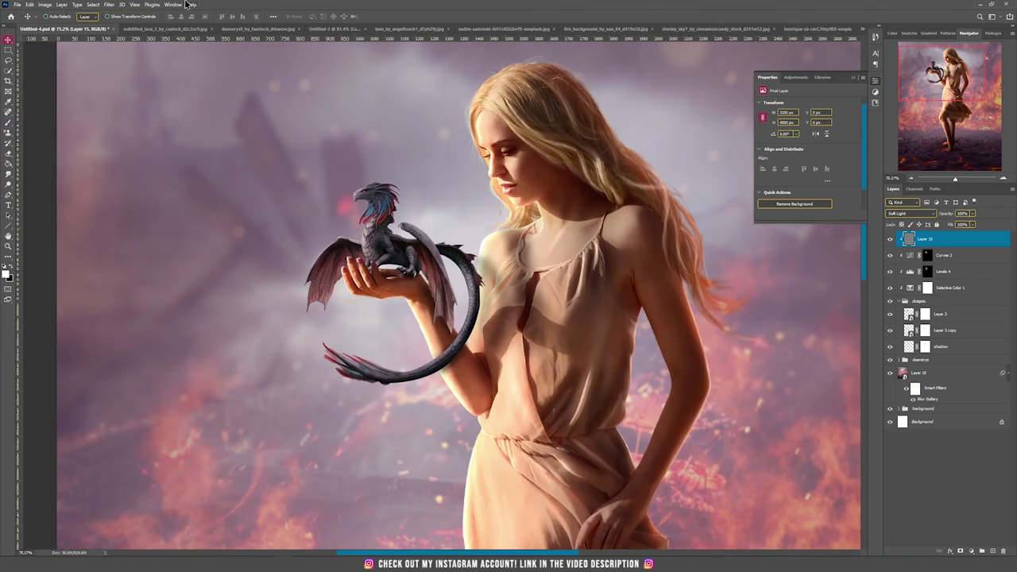
Step: Add a new Linear Dodge (Add) layer filled with neutral black above the dodge-and-burn layer
click(62, 5)
mouse_move(72, 12)
click(170, 13)
click(487, 207)
click(472, 292)
click(467, 213)
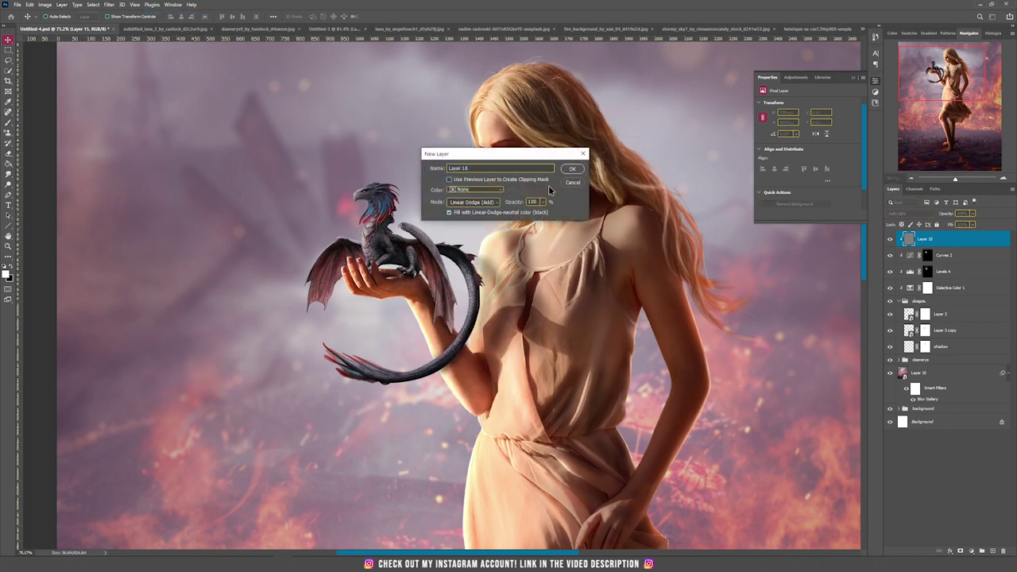
click(573, 172)
scroll(212, 243, down, 3)
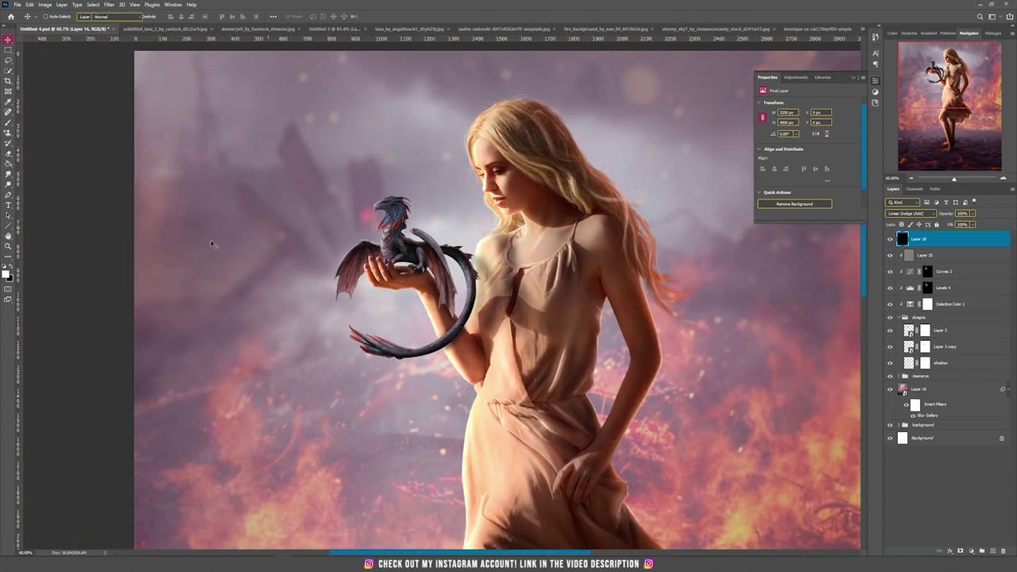
Step: Choose an orange-red foreground colour for the brush and clip the Linear Dodge layer to the dragon group
key(i)
click(6, 273)
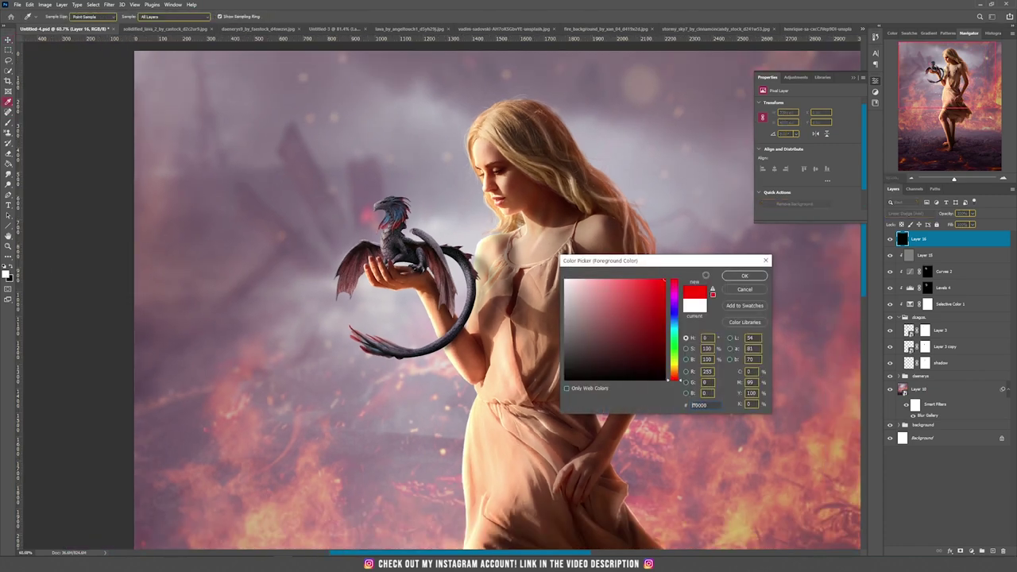
drag(677, 373, 677, 376)
click(744, 276)
key(b)
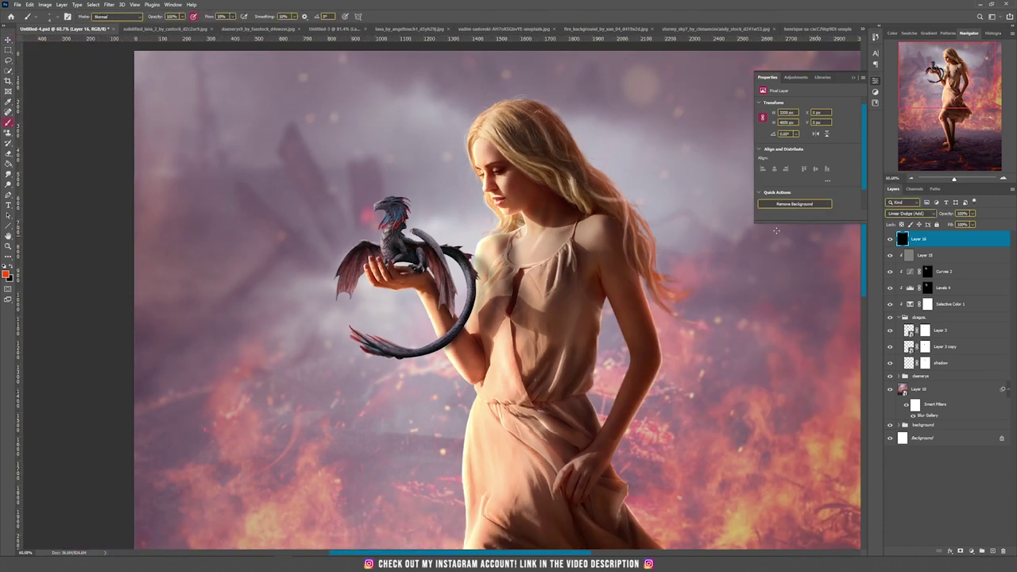
alt+click(915, 246)
Step: Paint a glow on the dragon's wings, head and tail at 3% flow, and split the underlying layer's black Blend If slider to 0/105
drag(260, 32, 239, 29)
scroll(335, 189, up, 2)
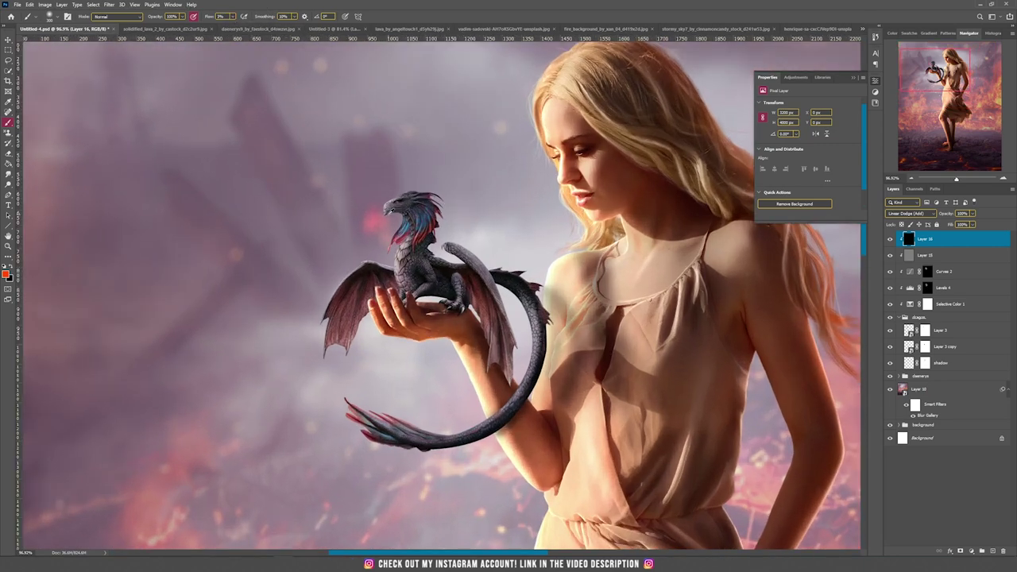
drag(353, 280, 343, 292)
drag(504, 414, 389, 425)
drag(399, 222, 397, 291)
drag(479, 289, 486, 321)
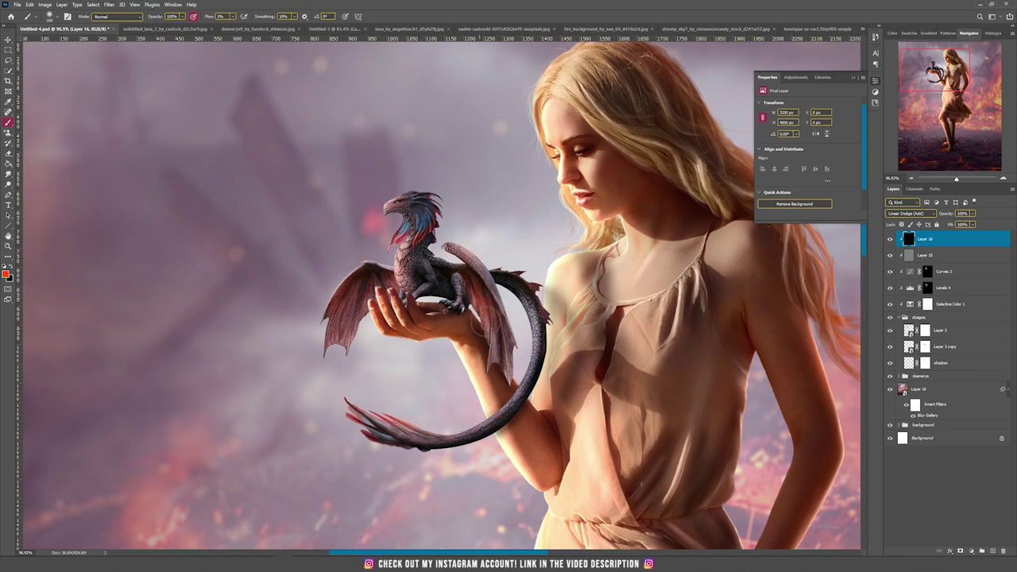
drag(385, 274, 357, 288)
drag(399, 219, 405, 230)
mouse_move(492, 362)
mouse_down()
mouse_move(380, 274)
mouse_move(475, 289)
mouse_move(505, 357)
mouse_move(388, 300)
mouse_up()
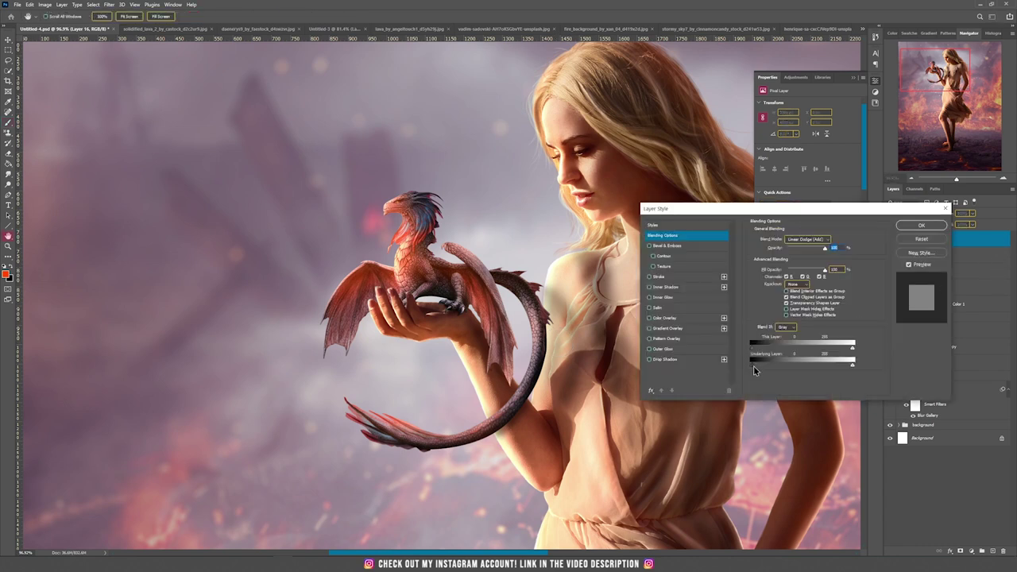
drag(762, 366, 794, 366)
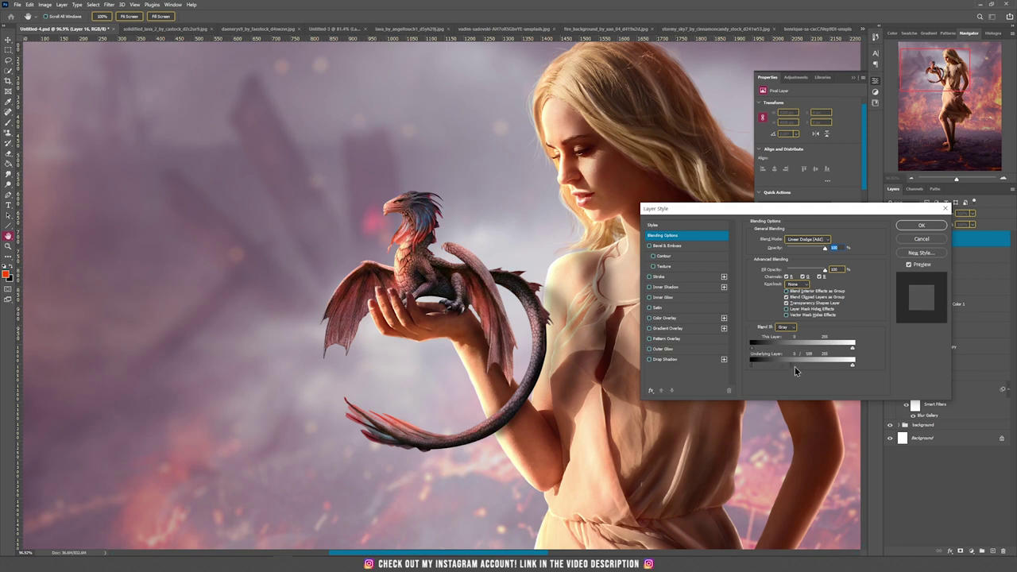
click(918, 226)
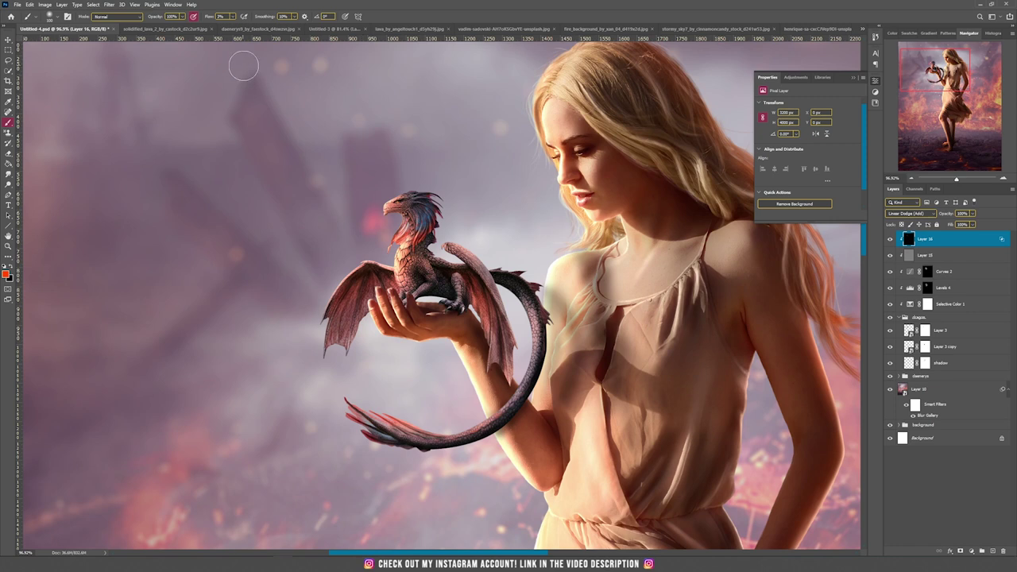
Step: Add a second Linear Dodge (Add) layer filled with neutral black and clip it to the dragon group
click(63, 4)
mouse_move(119, 15)
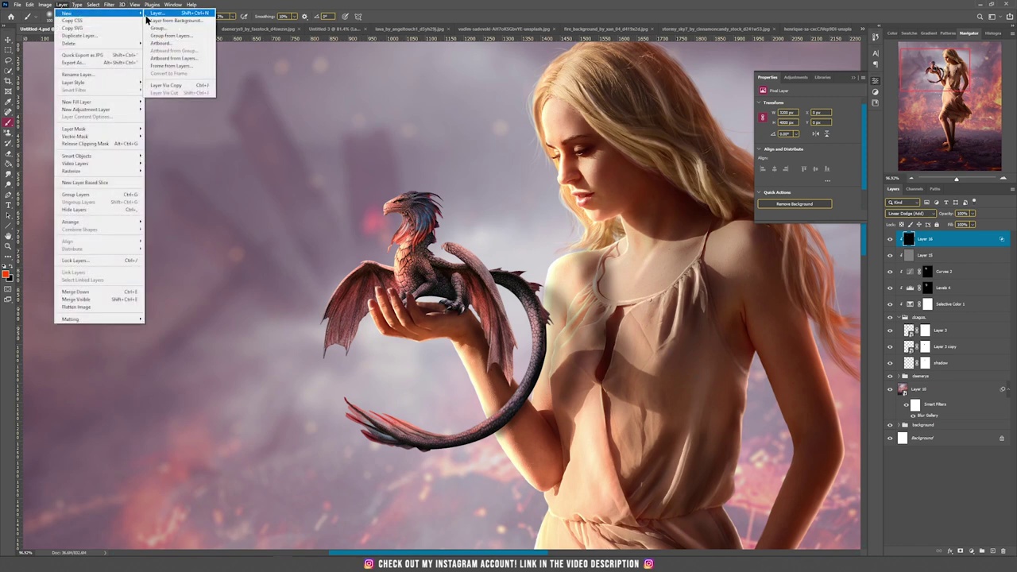
click(170, 18)
click(465, 203)
click(478, 273)
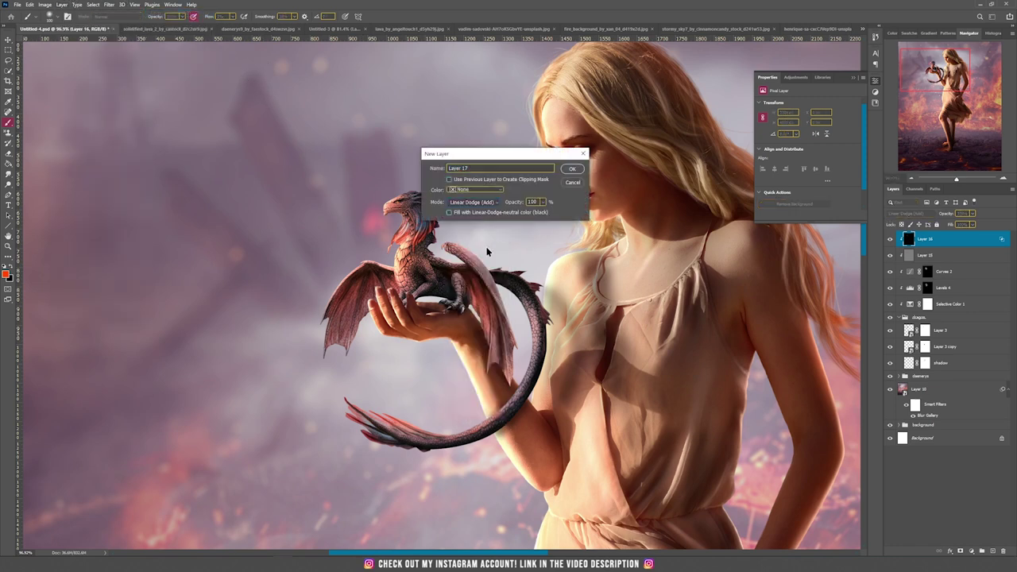
click(486, 215)
click(571, 168)
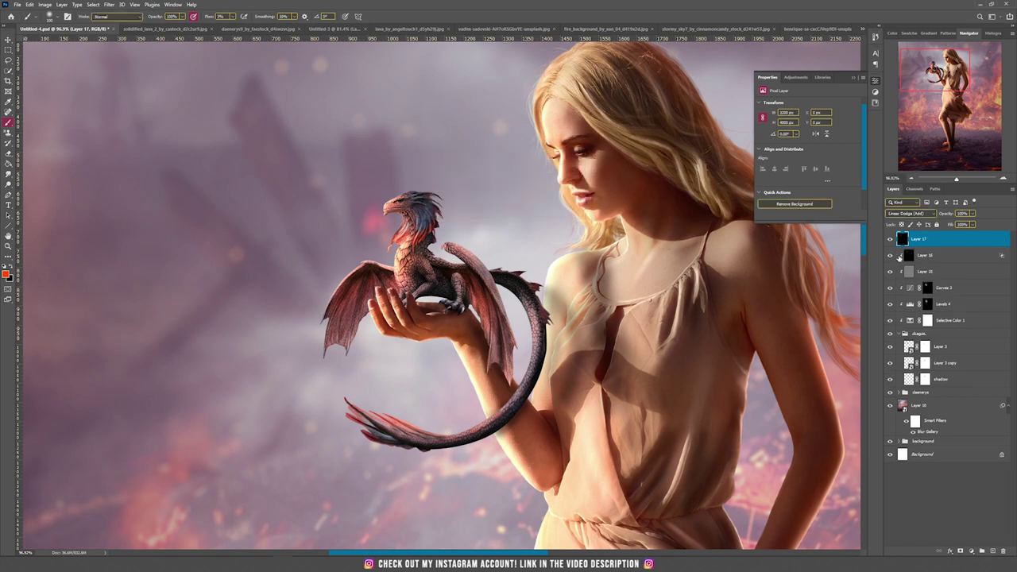
alt+click(927, 244)
Step: Paint a more precise orange-red glow over the dragon's head, body, wings and tail on the second glow layer
scroll(433, 222, up, 2)
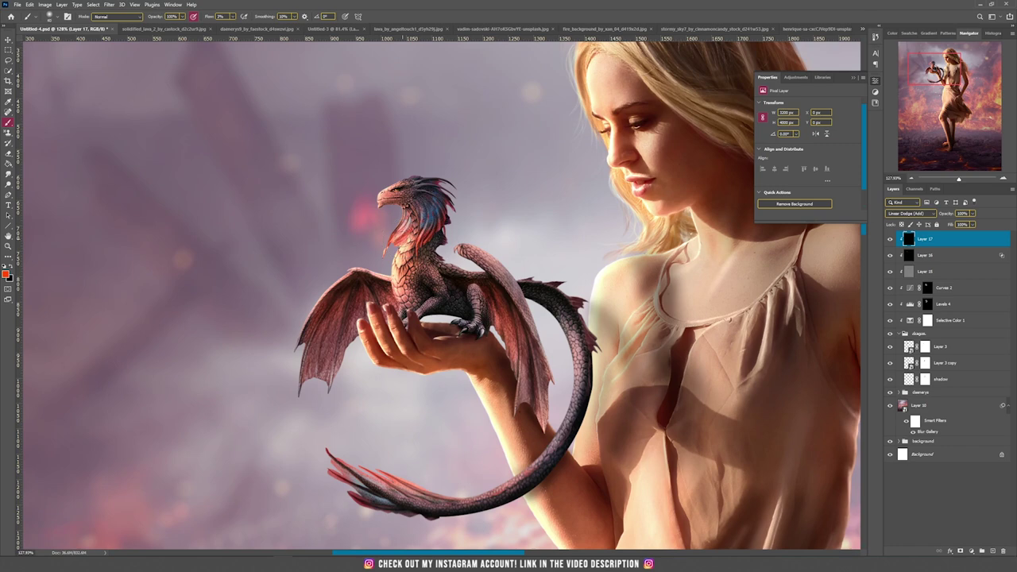
scroll(401, 278, up, 2)
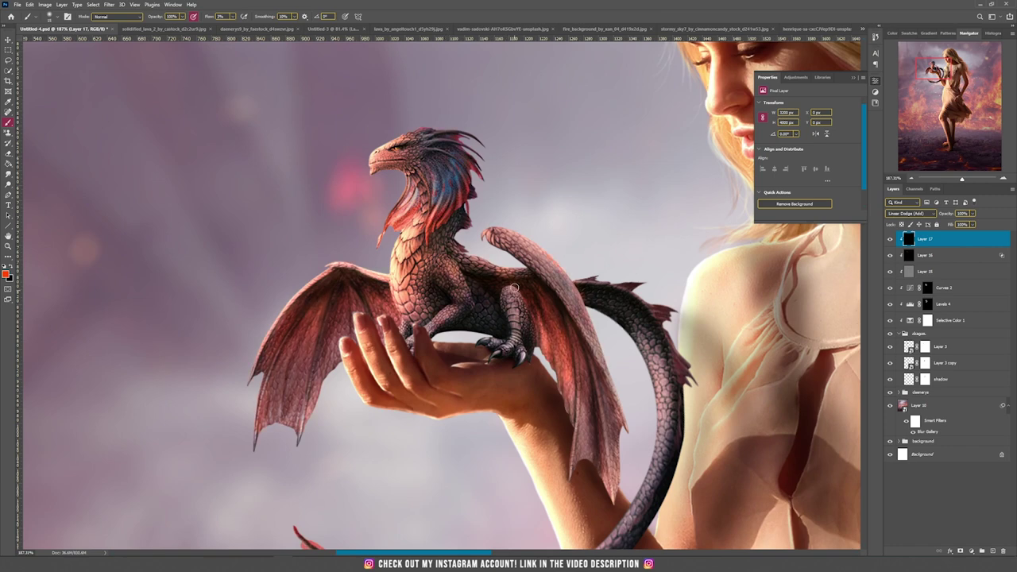
scroll(620, 318, down, 5)
mouse_move(586, 395)
mouse_down()
mouse_move(685, 176)
mouse_move(630, 90)
mouse_up()
scroll(462, 311, down, 7)
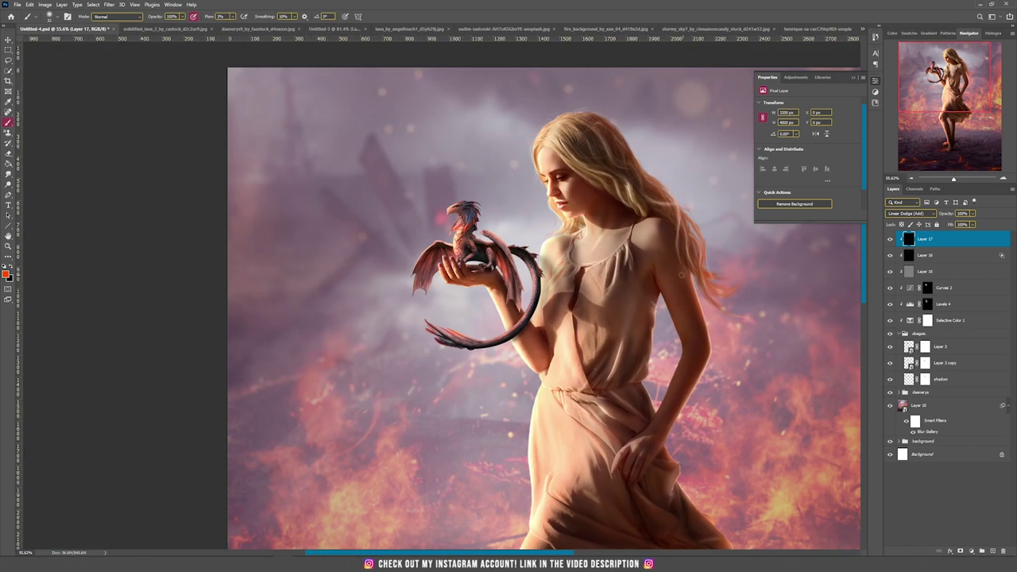
Step: Add a third Linear Dodge (Add) layer with a neutral black fill, clipped to the dragon group
click(61, 4)
mouse_move(79, 11)
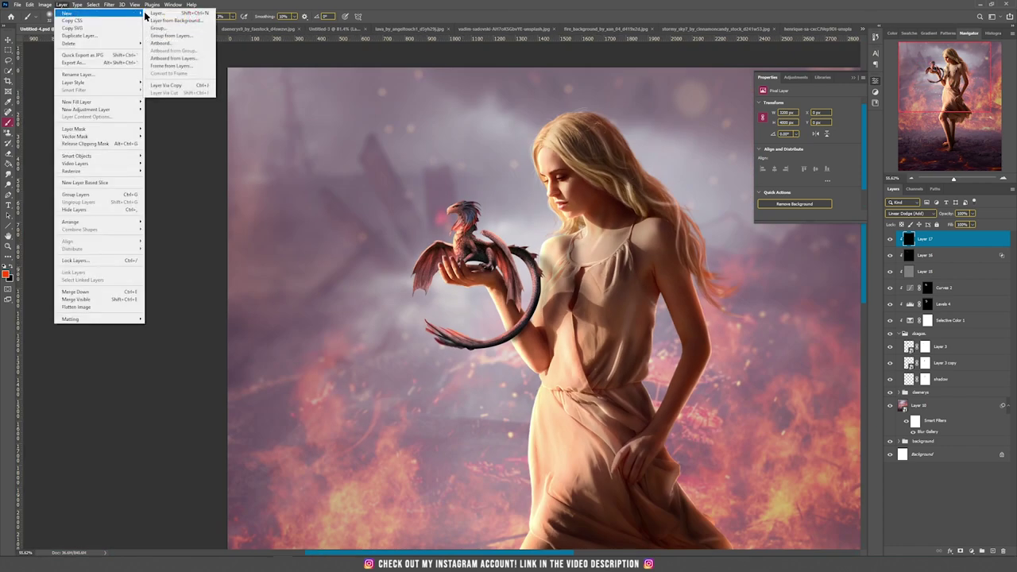
click(167, 12)
click(475, 203)
click(469, 283)
click(571, 170)
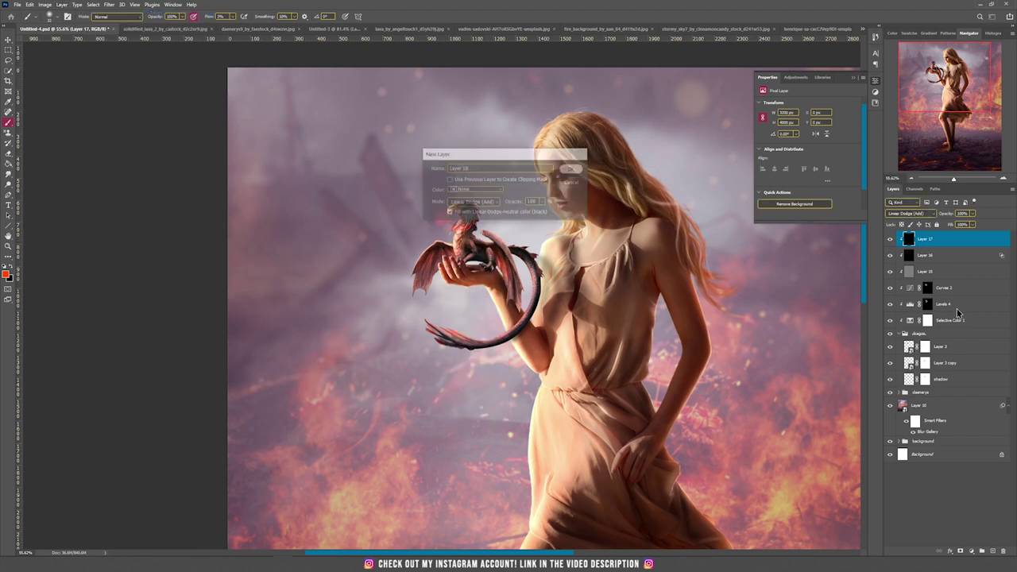
alt+click(929, 244)
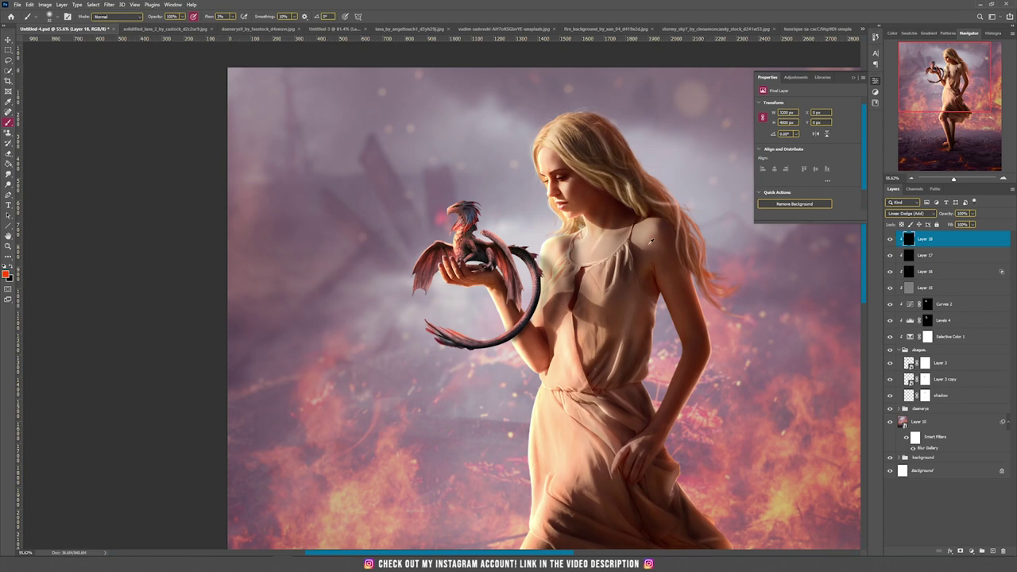
Step: Set the brush to white at 10% flow and paint highlights on the dragon's front wing edge, neck and head
scroll(470, 284, up, 3)
click(6, 275)
click(642, 283)
click(735, 277)
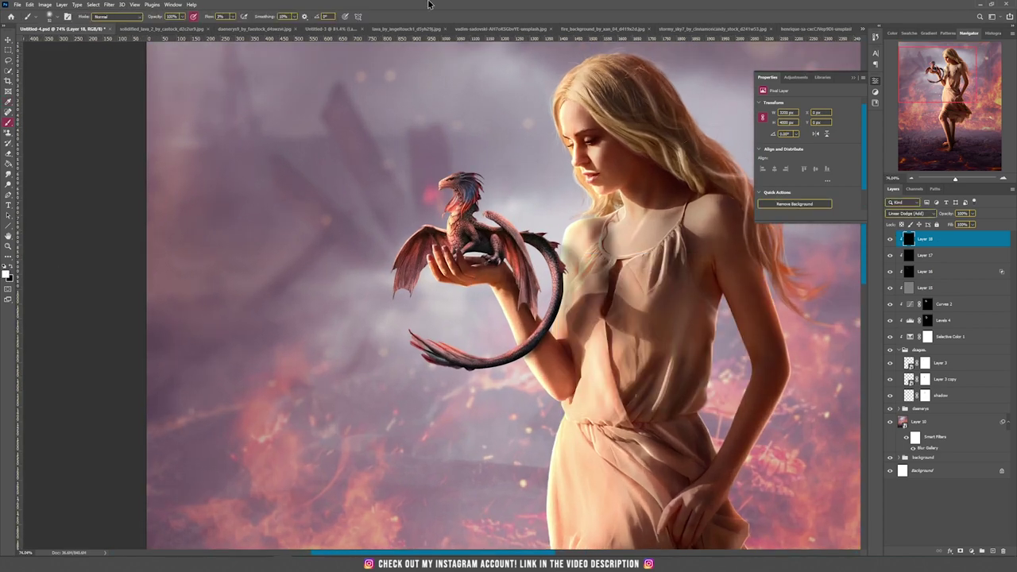
click(232, 16)
click(250, 5)
scroll(447, 230, up, 5)
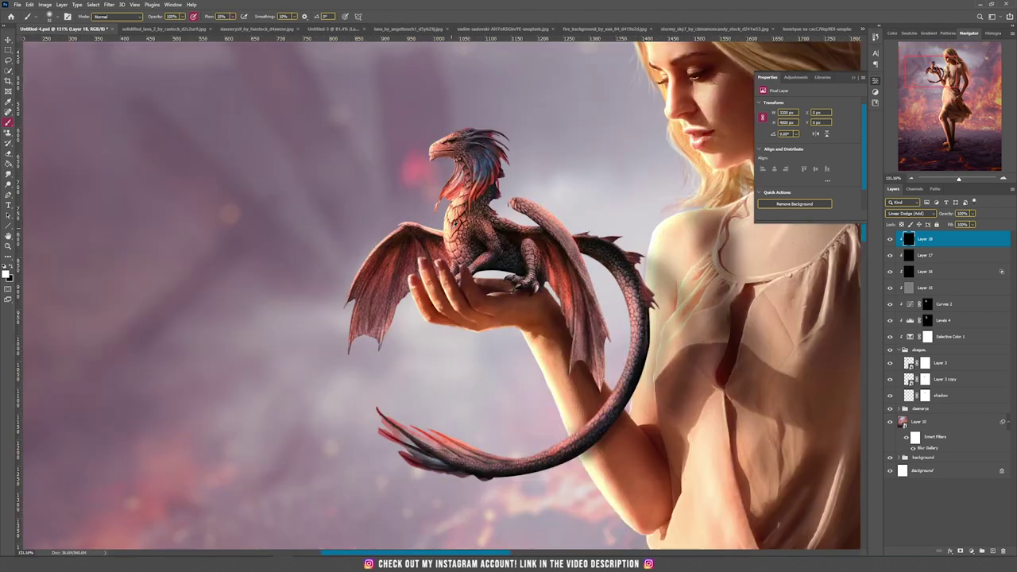
drag(369, 236, 309, 327)
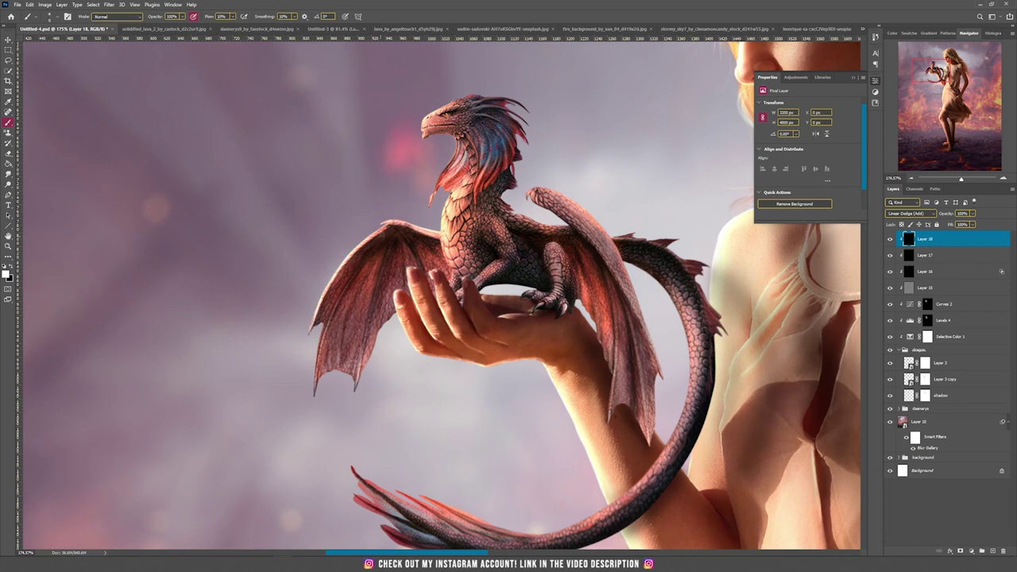
drag(442, 229, 454, 272)
drag(454, 193, 449, 204)
drag(493, 104, 514, 112)
drag(502, 111, 481, 123)
Step: Paint fine white highlights along the edges and scales of the dragon's wings, head, body and claws
scroll(478, 121, up, 5)
drag(410, 299, 389, 373)
mouse_move(368, 404)
mouse_down()
mouse_move(314, 388)
mouse_move(210, 407)
mouse_up()
drag(296, 531, 329, 203)
drag(113, 318, 92, 496)
drag(96, 421, 111, 327)
drag(557, 139, 330, 251)
right_click(336, 215)
drag(424, 224, 405, 226)
text(4)
click(467, 5)
drag(409, 97, 427, 81)
drag(394, 87, 442, 186)
mouse_move(405, 231)
mouse_down()
mouse_move(480, 266)
mouse_move(564, 277)
mouse_up()
drag(507, 273, 421, 244)
mouse_move(458, 195)
mouse_down()
mouse_move(513, 177)
mouse_move(676, 305)
mouse_move(565, 216)
mouse_up()
drag(564, 216, 627, 372)
drag(425, 186, 453, 189)
mouse_move(569, 214)
mouse_down()
mouse_move(744, 274)
mouse_move(759, 291)
mouse_up()
drag(582, 215, 626, 201)
drag(645, 220, 738, 220)
drag(596, 270, 573, 208)
drag(543, 159, 674, 512)
drag(376, 170, 369, 200)
drag(240, 215, 206, 249)
mouse_move(128, 225)
mouse_down()
mouse_move(110, 184)
mouse_move(121, 111)
mouse_up()
drag(118, 101, 127, 62)
drag(388, 254, 407, 254)
drag(345, 334, 367, 320)
drag(373, 212, 387, 262)
mouse_move(388, 246)
mouse_down()
mouse_move(389, 281)
mouse_move(416, 282)
mouse_up()
drag(373, 184, 416, 176)
mouse_move(462, 325)
mouse_down()
mouse_move(459, 223)
mouse_move(488, 246)
mouse_up()
drag(485, 238, 505, 308)
drag(505, 252, 522, 330)
mouse_move(518, 318)
mouse_down()
mouse_move(543, 459)
mouse_move(550, 341)
mouse_up()
drag(619, 248, 641, 440)
drag(650, 210, 626, 143)
drag(602, 111, 675, 292)
drag(617, 278, 625, 369)
mouse_move(473, 180)
mouse_down()
mouse_move(664, 341)
mouse_move(670, 312)
mouse_up()
Step: Paint fine white highlights over the scales along the upright curve of the dragon's tail beside the wing
scroll(664, 341, down, 8)
scroll(664, 341, up, 6)
drag(652, 246, 675, 308)
drag(666, 266, 683, 402)
mouse_move(681, 401)
mouse_down()
mouse_move(681, 262)
mouse_move(681, 292)
mouse_up()
drag(683, 277, 660, 358)
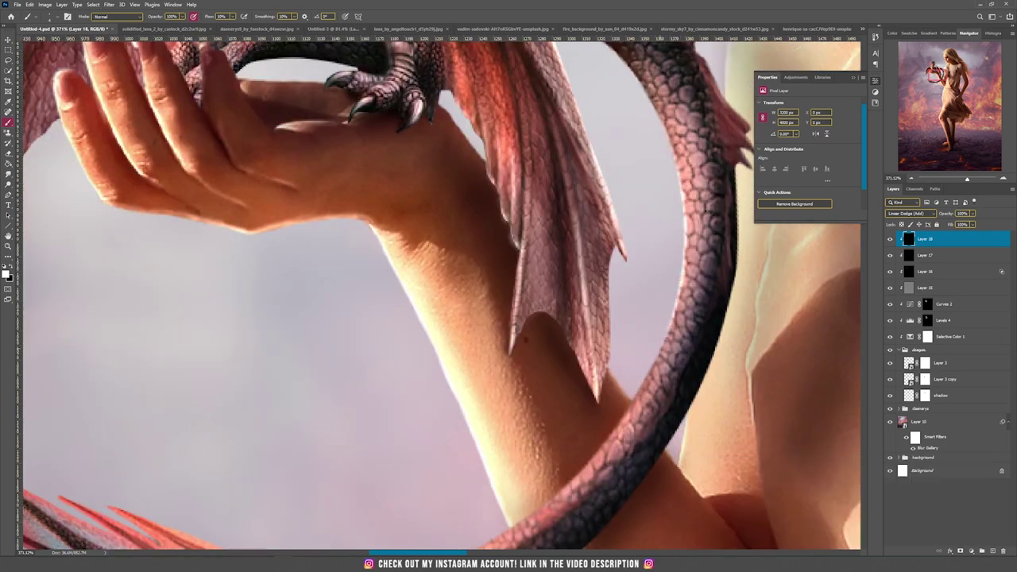
drag(672, 323, 628, 408)
drag(656, 365, 597, 454)
drag(650, 95, 682, 159)
mouse_move(687, 202)
mouse_down()
mouse_move(685, 285)
mouse_move(654, 371)
mouse_move(667, 128)
mouse_up()
Step: Paint white highlights along the upper edge of the dragon's lower tail and over the fins at its tip
mouse_move(642, 405)
mouse_down()
mouse_move(652, 240)
mouse_move(582, 327)
mouse_up()
drag(604, 305, 448, 417)
mouse_move(528, 372)
mouse_down()
mouse_move(413, 429)
mouse_move(512, 417)
mouse_up()
mouse_move(507, 414)
mouse_down()
mouse_move(427, 423)
mouse_move(584, 385)
mouse_move(671, 324)
mouse_up()
mouse_move(293, 363)
mouse_down()
mouse_move(382, 402)
mouse_move(473, 424)
mouse_up()
drag(263, 373, 355, 411)
drag(219, 362, 301, 408)
drag(243, 364, 354, 410)
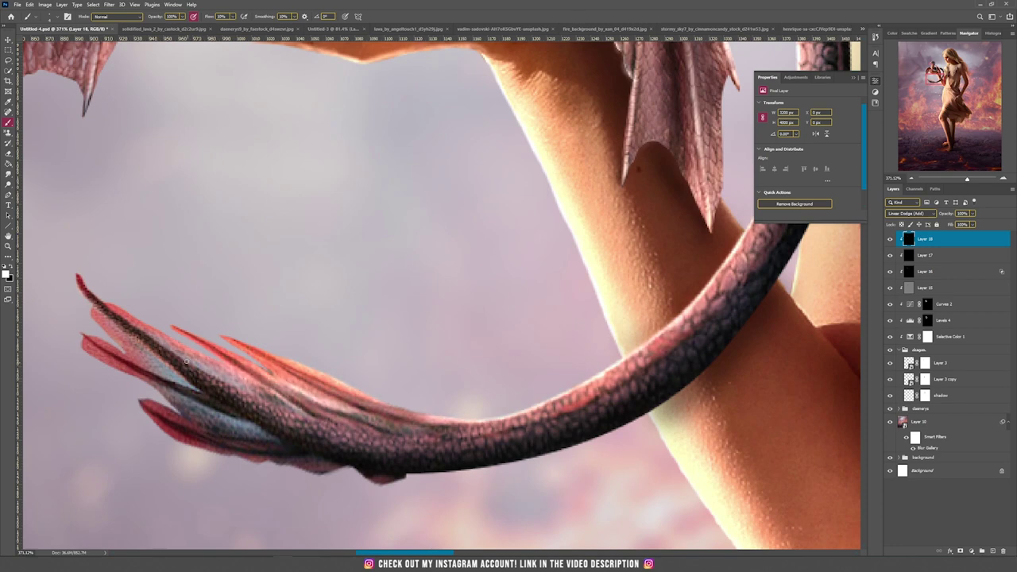
drag(186, 362, 309, 416)
drag(178, 401, 232, 436)
scroll(454, 289, down, 14)
key(v)
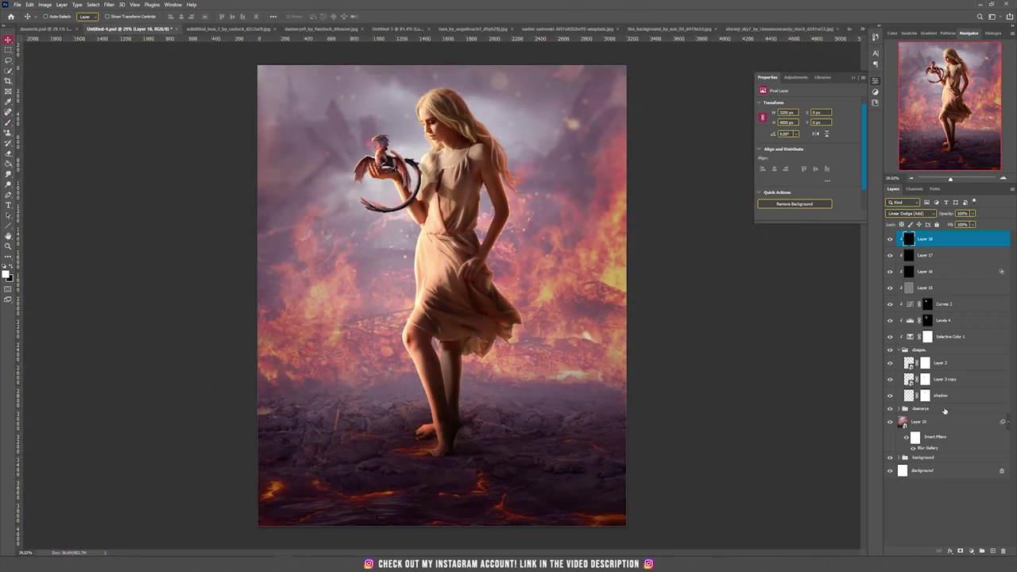
Step: Collapse the dragon group and add a new Color Dodge layer between the woman's group and the blurred background layer
click(899, 351)
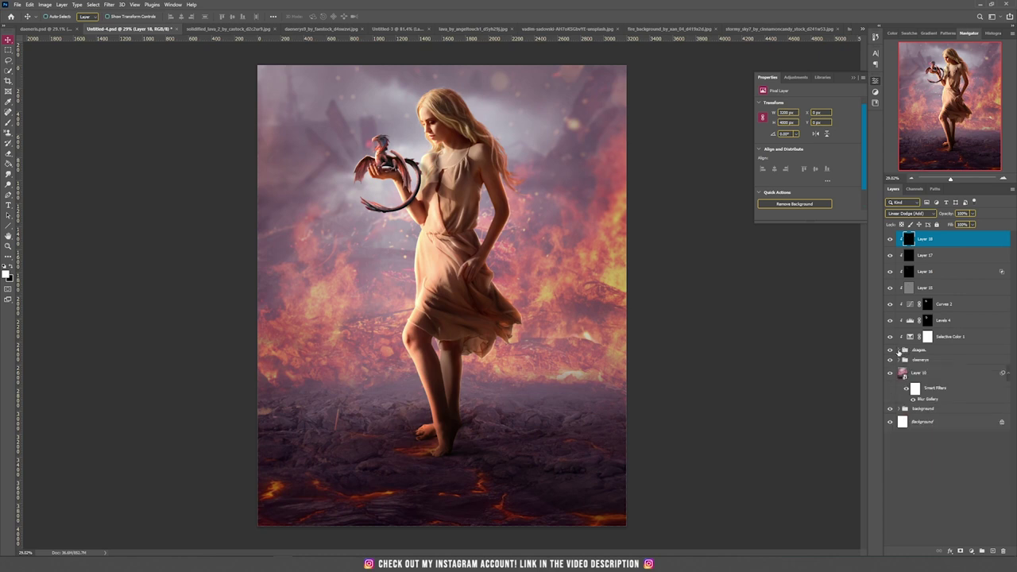
click(926, 361)
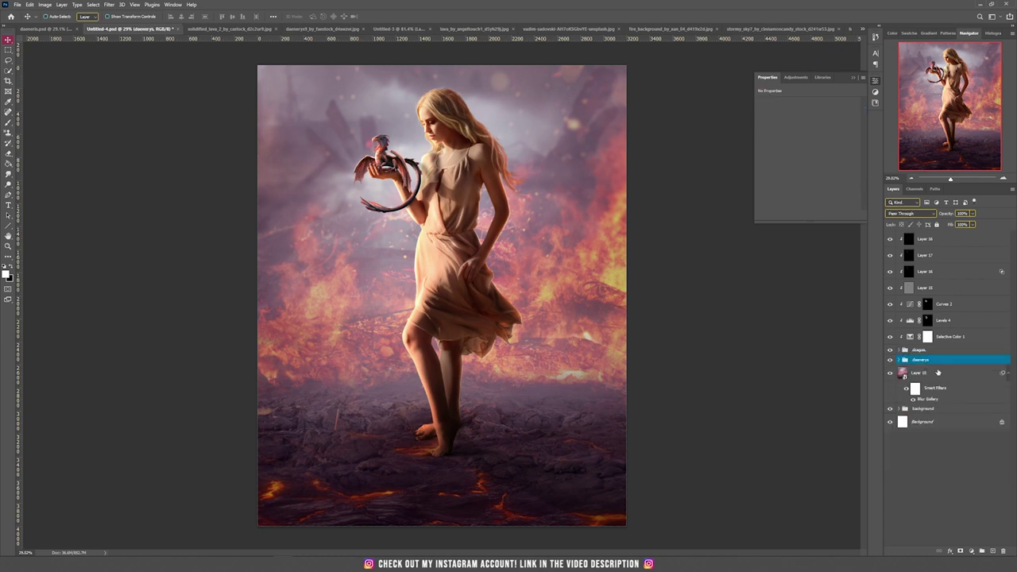
click(938, 372)
key(ctrl+shift+alt+e)
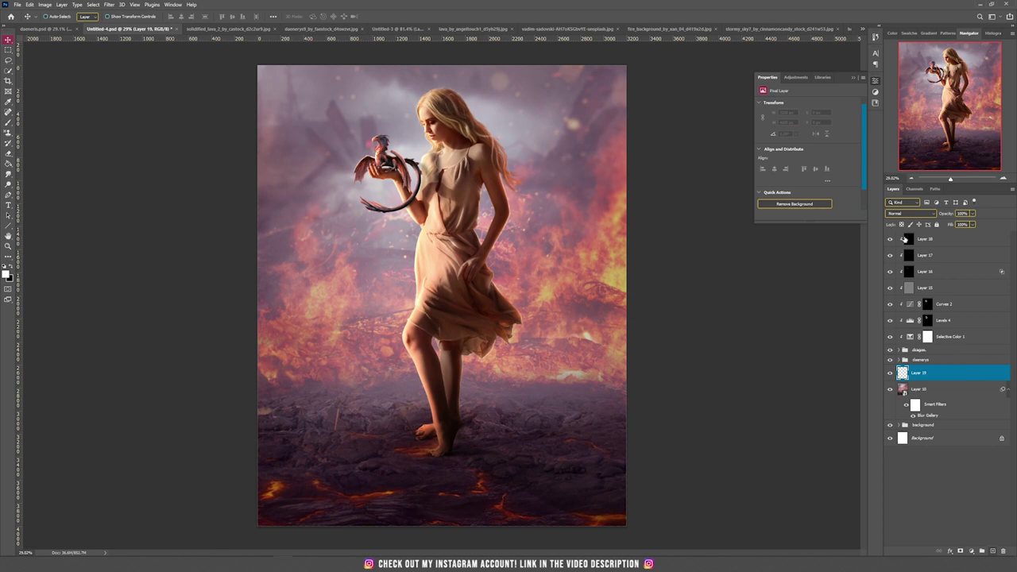
click(910, 215)
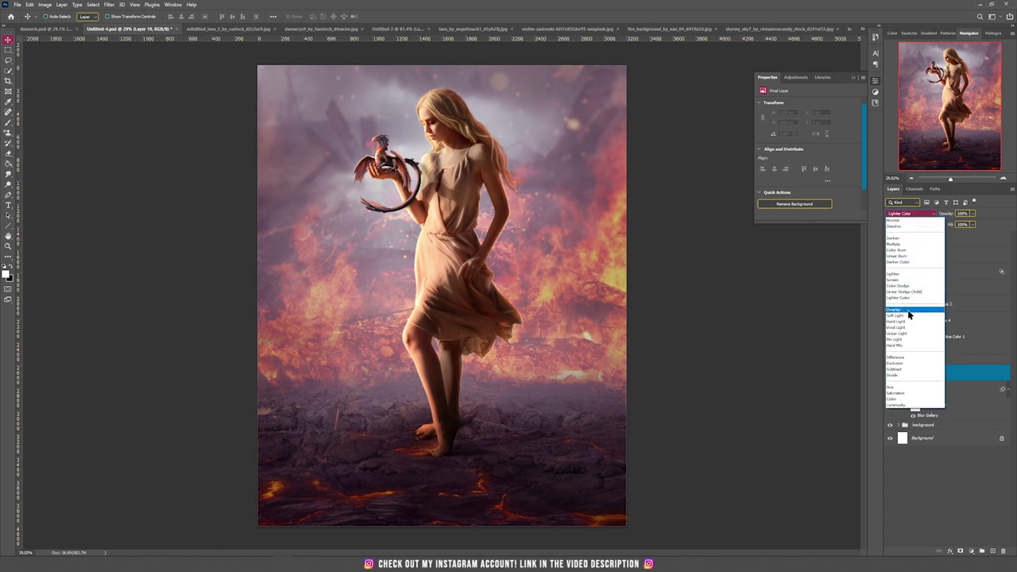
click(907, 286)
Step: Set up a large soft round brush in orange-red with 3% flow
key(b)
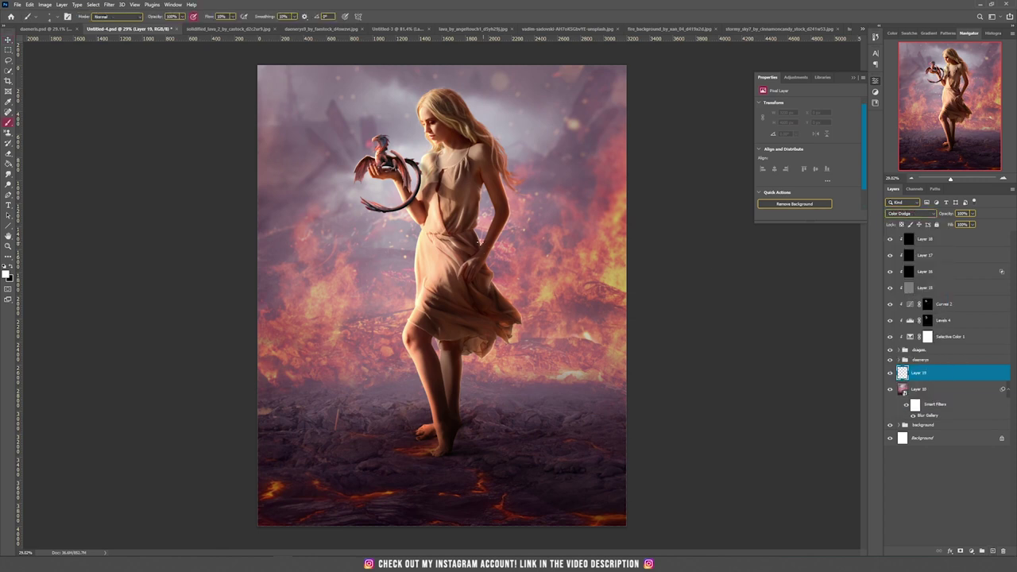
right_click(334, 168)
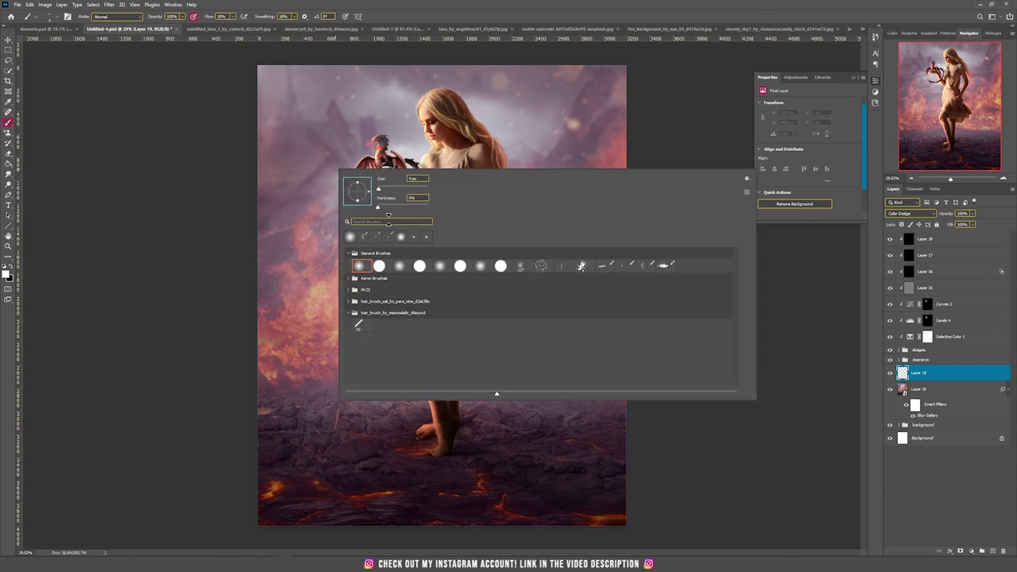
click(403, 189)
click(479, 4)
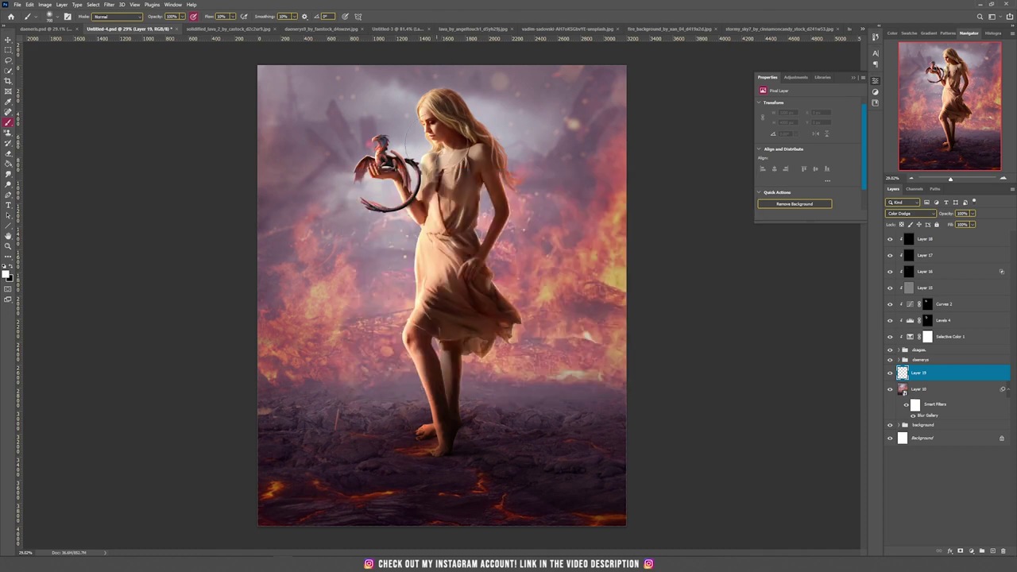
click(8, 278)
click(664, 280)
click(725, 275)
drag(227, 16, 198, 9)
text(3)
key(Return)
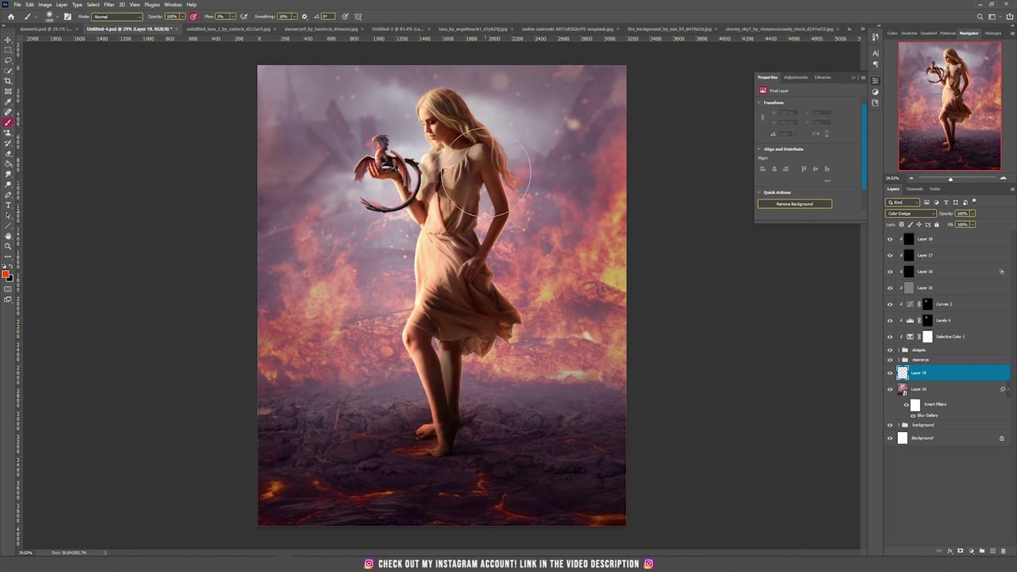
Step: Paint a soft orange-red glow on the Color Dodge layer behind the woman's body, head and the dragon
drag(485, 208, 484, 327)
key(bracketright)
key(bracketright)
key(bracketright)
key(bracketright)
key(bracketright)
key(bracketright)
drag(444, 109, 379, 94)
key(bracketleft)
key(bracketleft)
key(bracketleft)
mouse_move(488, 150)
mouse_down()
mouse_move(415, 295)
mouse_move(480, 142)
mouse_up()
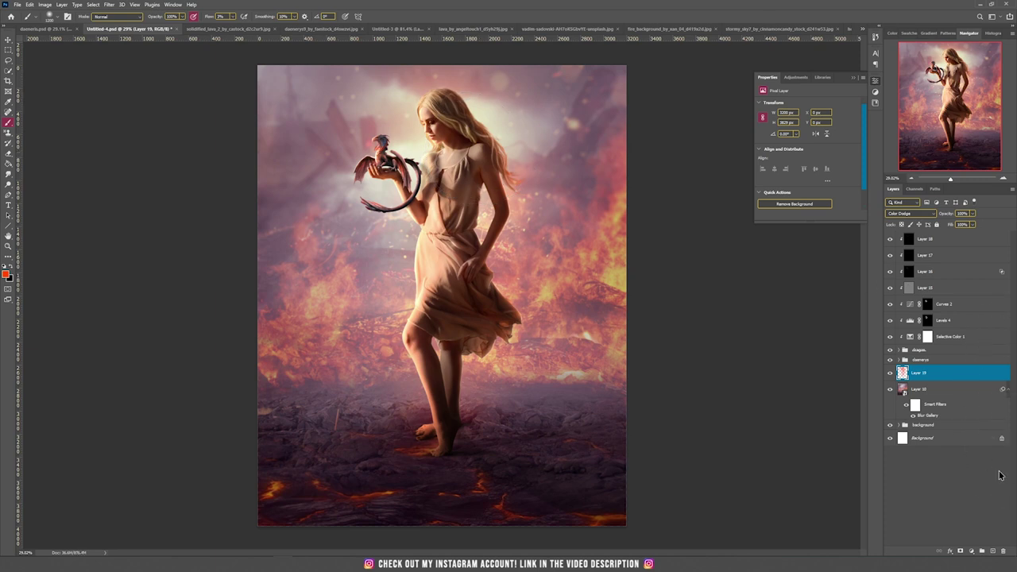
Step: Add a Linear Dodge (Add) layer above the glow and paint more warm light behind the woman's head and shoulders
click(989, 548)
click(914, 211)
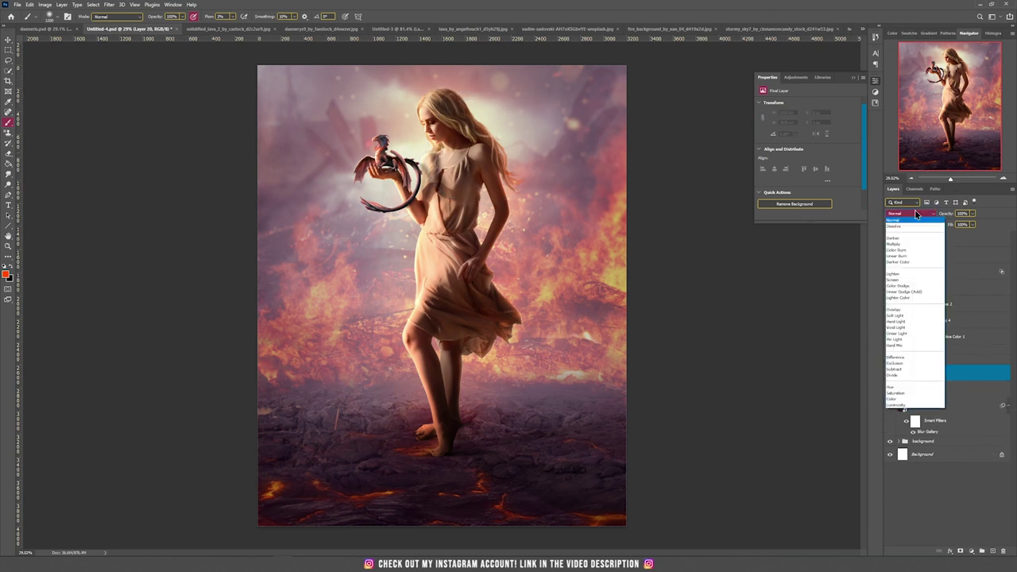
click(906, 292)
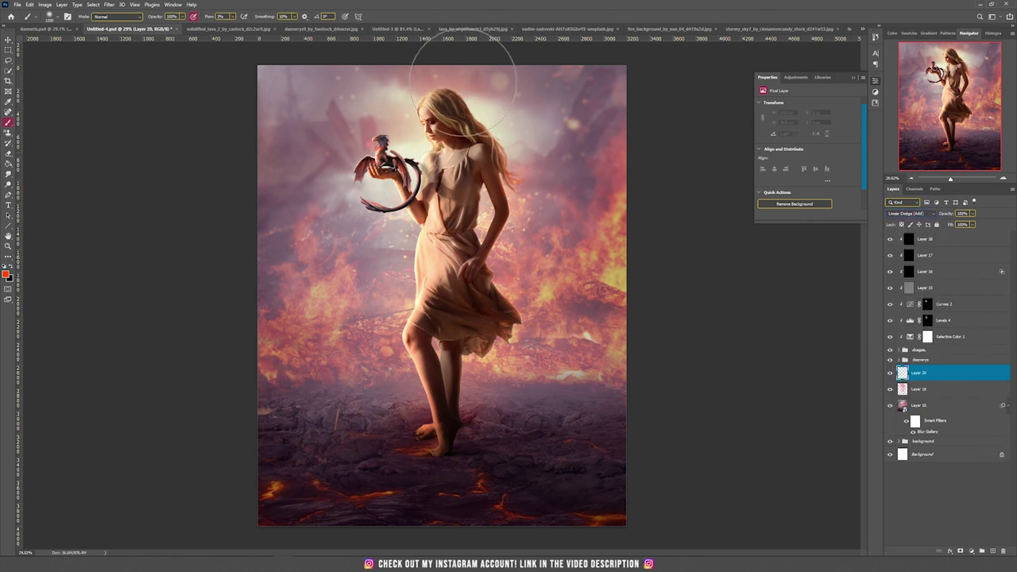
drag(451, 138, 465, 131)
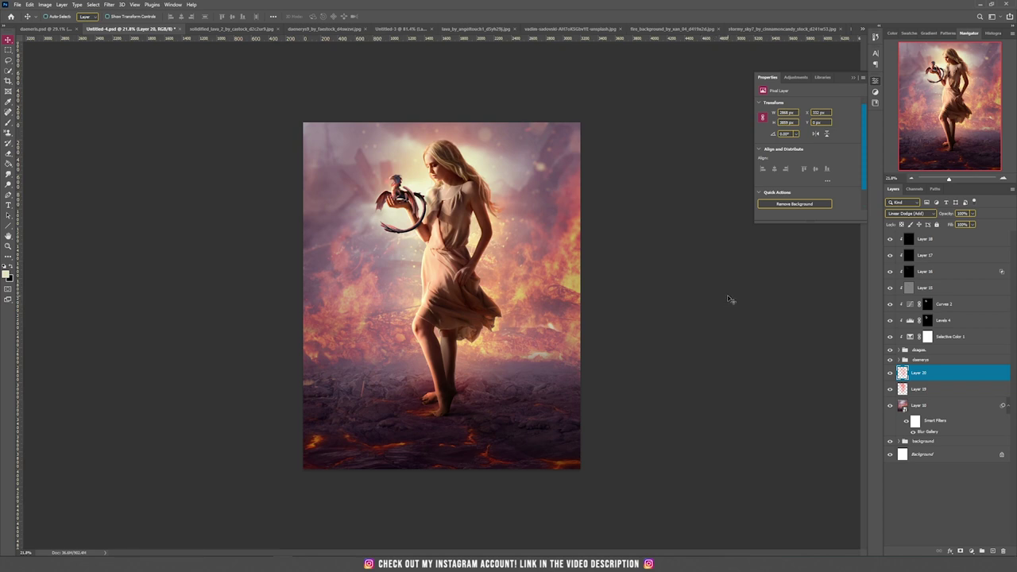
Step: Add a Soft Light layer and paint straight pale cream light rays from the image's upper-left corner toward the woman
click(992, 550)
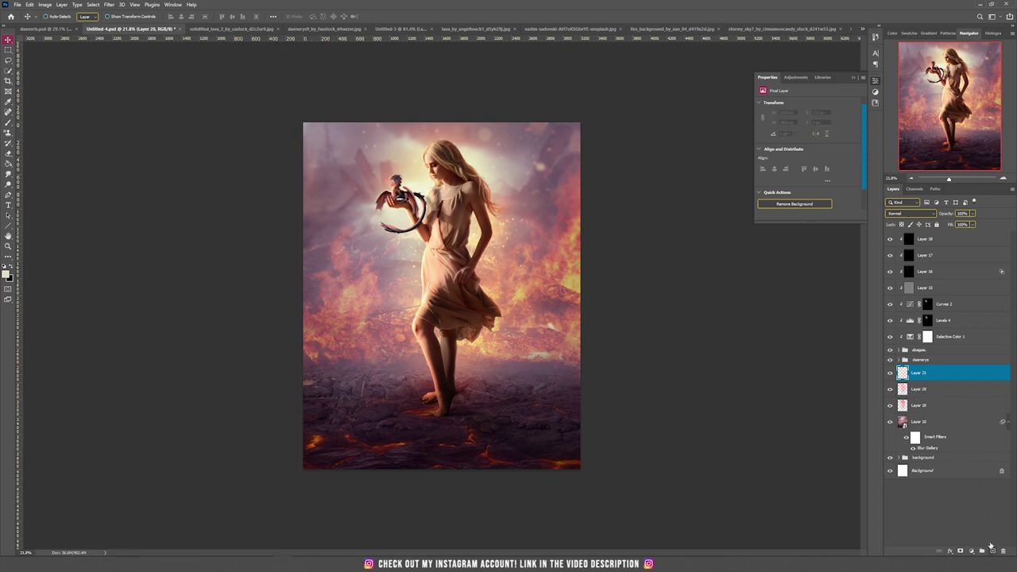
click(906, 213)
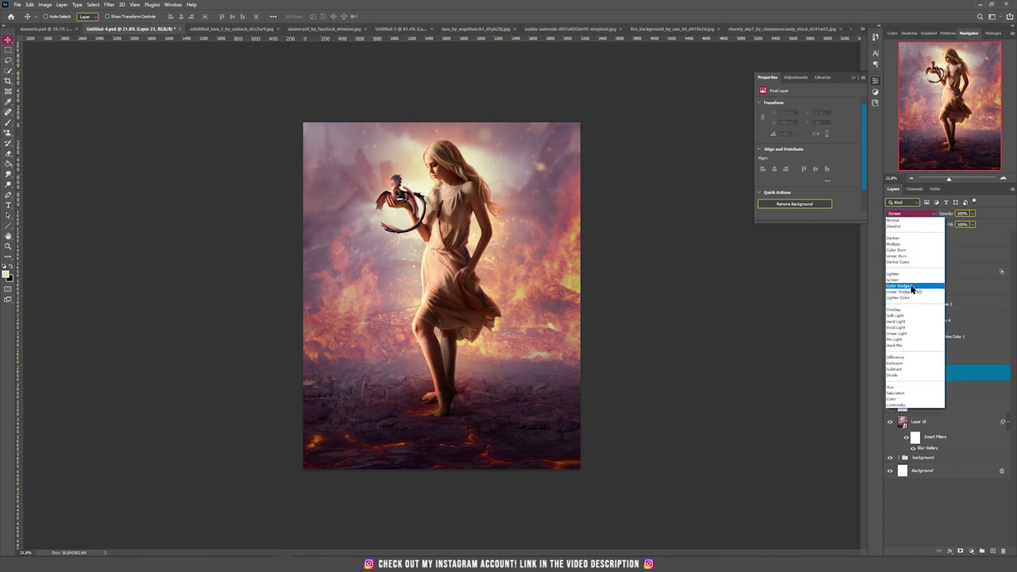
click(896, 315)
key(b)
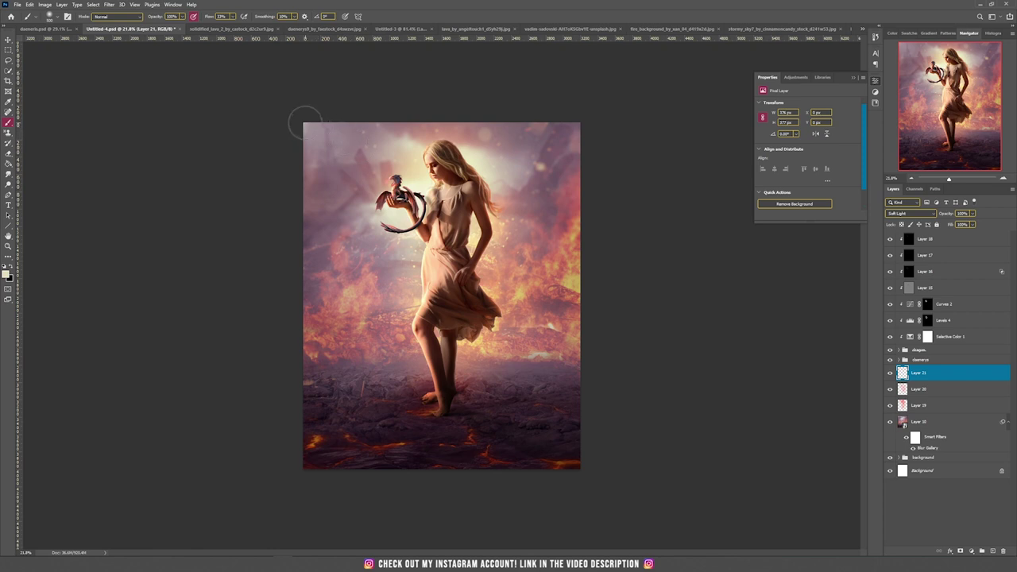
shift+click(450, 236)
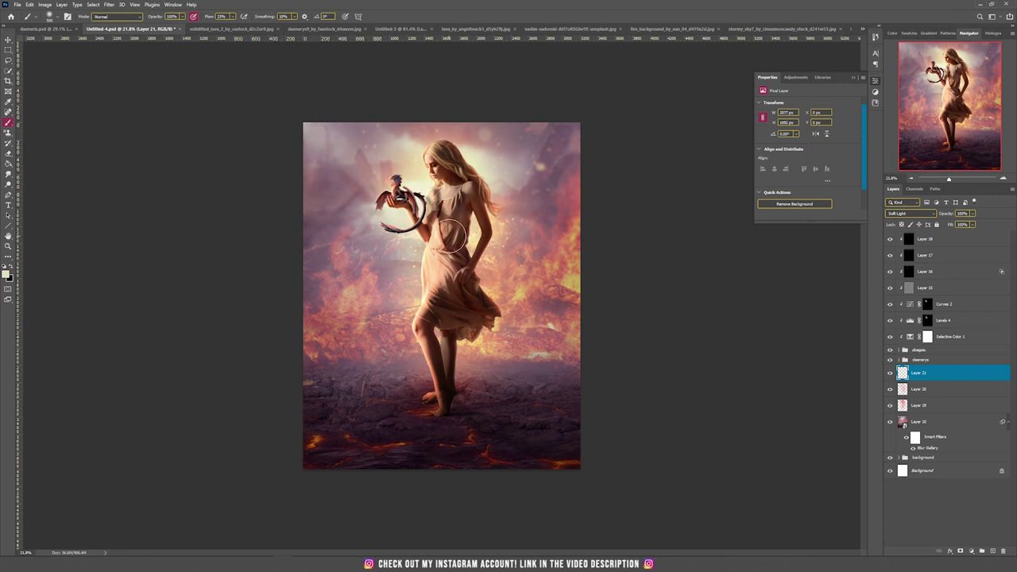
shift+click(313, 128)
shift+click(458, 254)
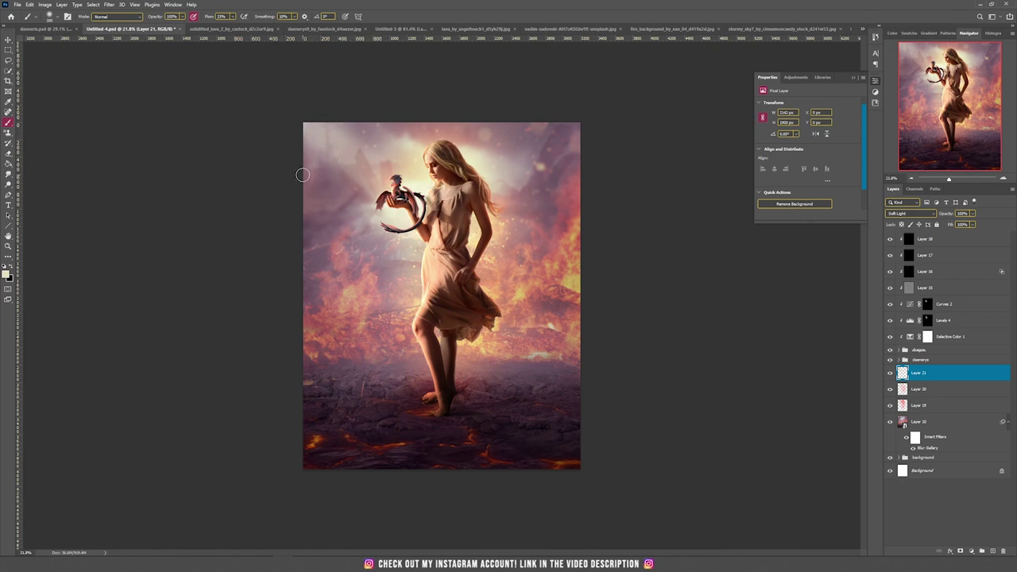
shift+click(392, 247)
shift+click(451, 198)
Step: Paint additional straight light rays in white around the dragon and undo the last few strokes
key(d)
key(x)
shift+click(397, 253)
key(bracketleft)
key(bracketleft)
key(bracketleft)
key(ctrl+z)
key(ctrl+z)
key(ctrl+z)
key(ctrl+z)
key(v)
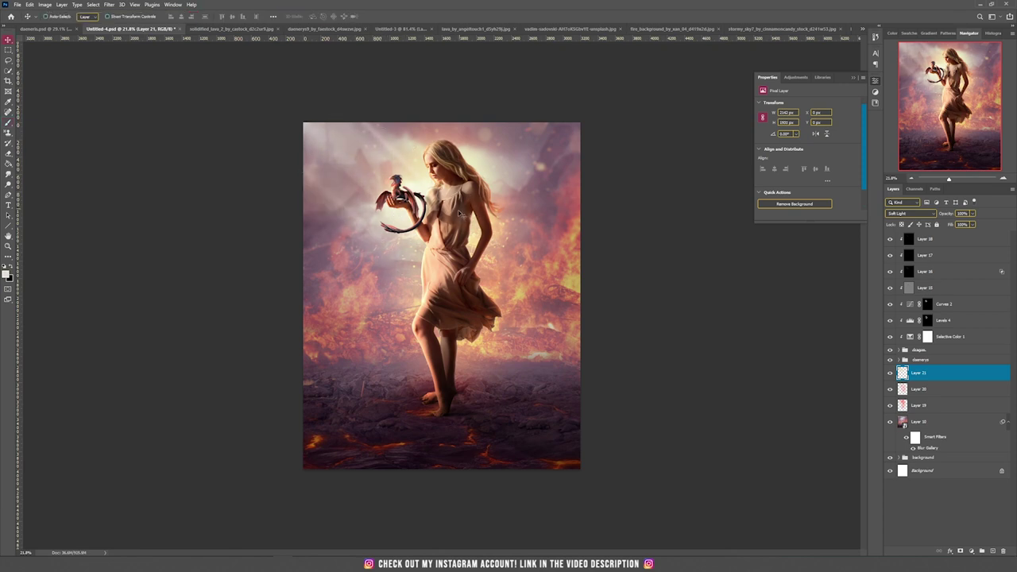
Step: Soften the light rays with a Gaussian Blur of 47 pixels radius
click(109, 4)
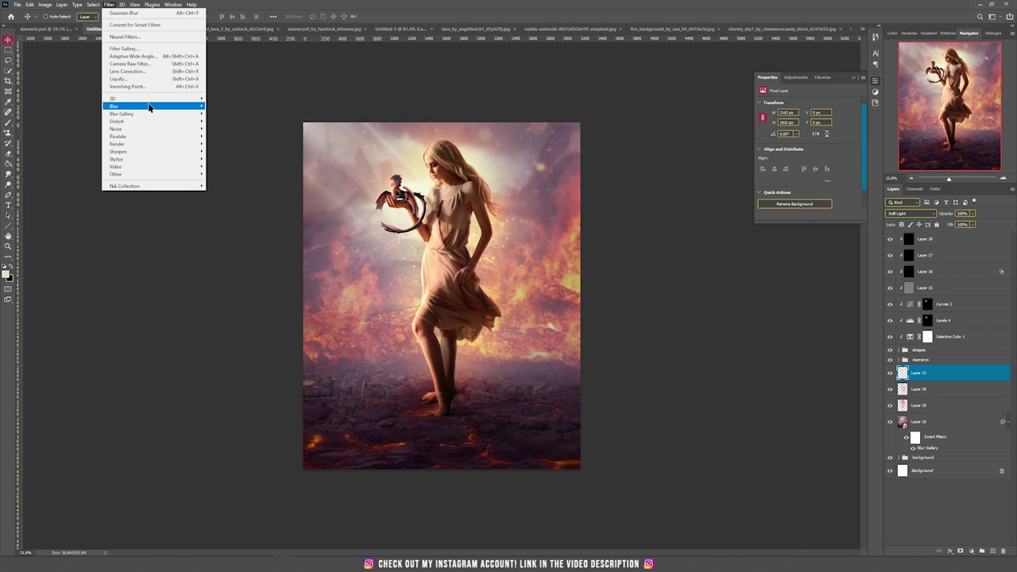
mouse_move(148, 104)
click(239, 141)
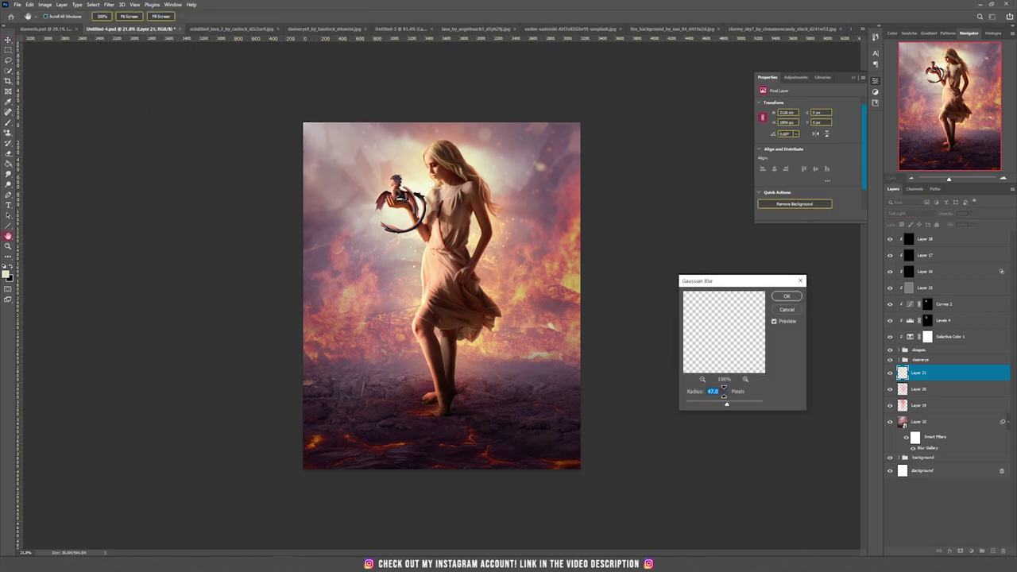
key(Return)
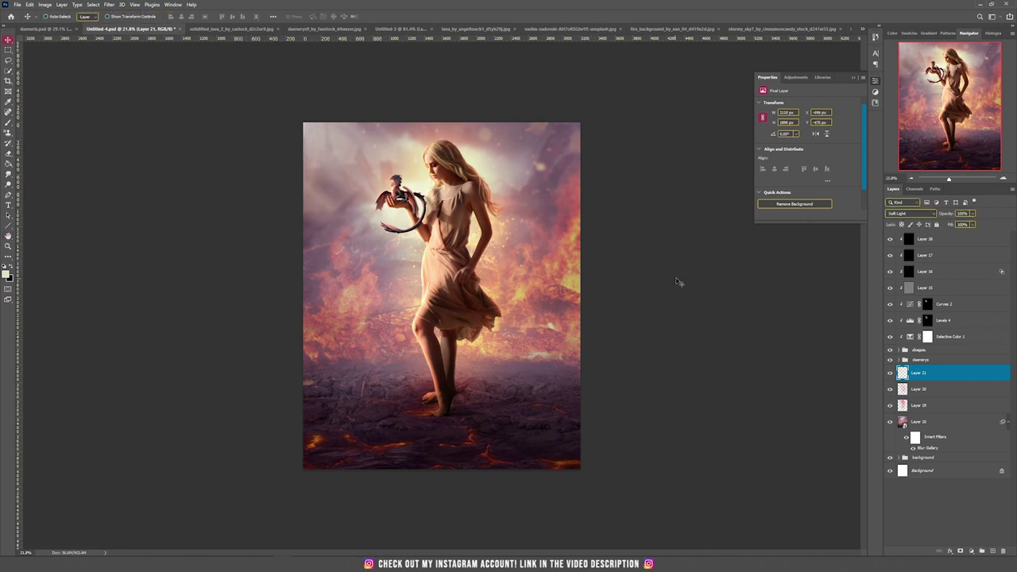
Step: Merge all visible layers into a new layer at the top of the stack and convert it to a Smart Object
click(961, 241)
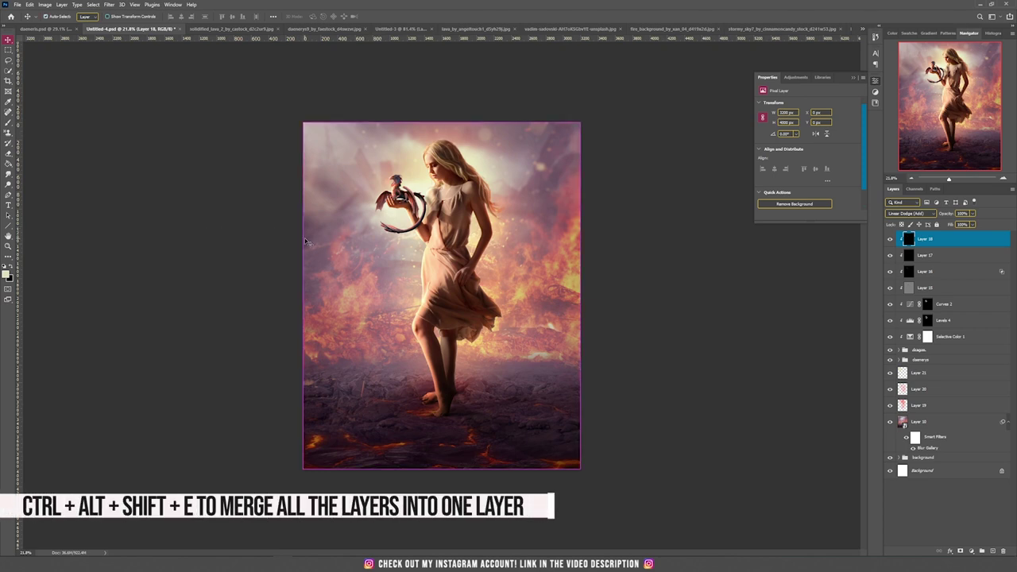
key(ctrl+alt+shift+e)
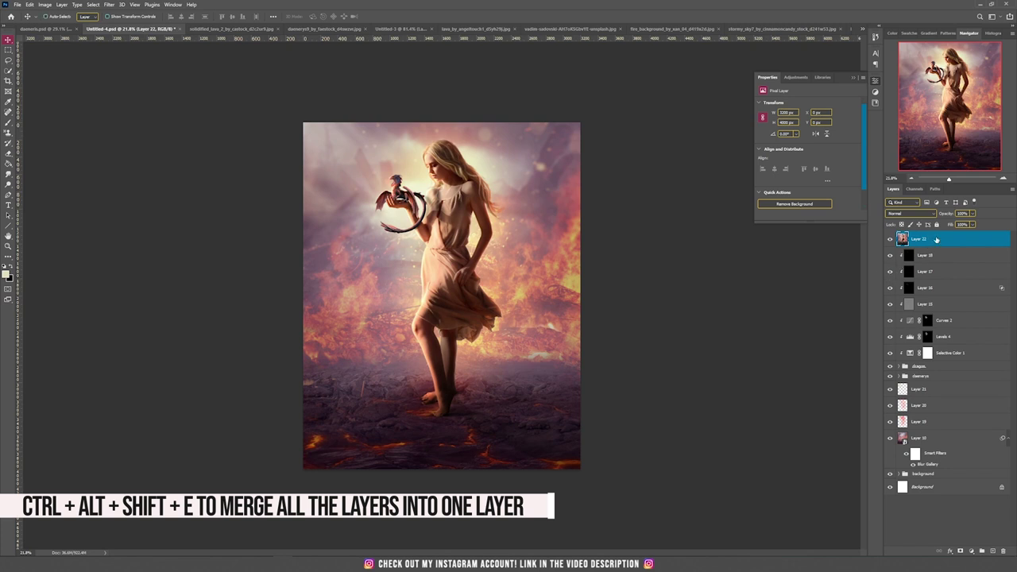
drag(673, 199, 727, 242)
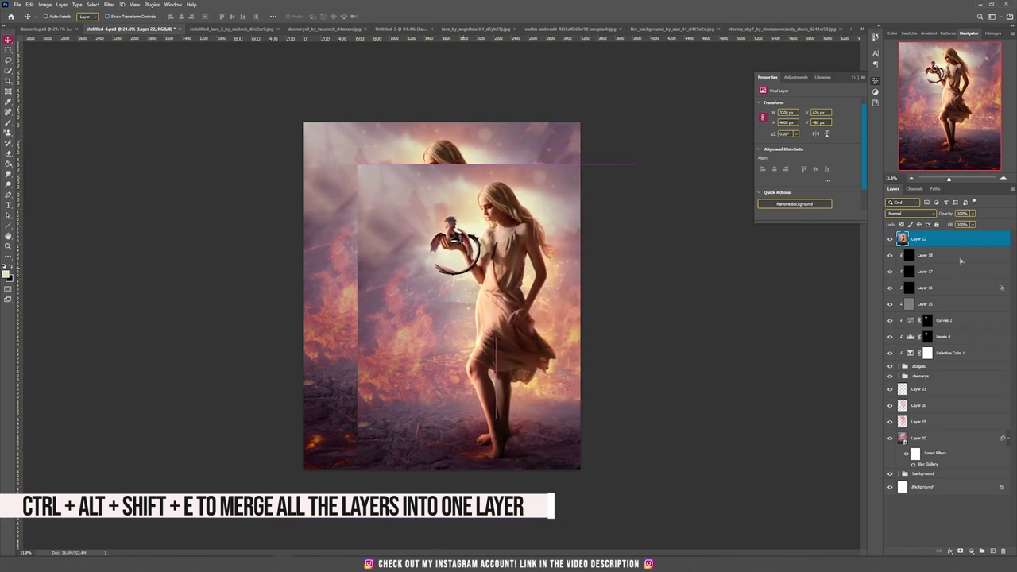
key(ctrl+z)
right_click(957, 236)
click(913, 330)
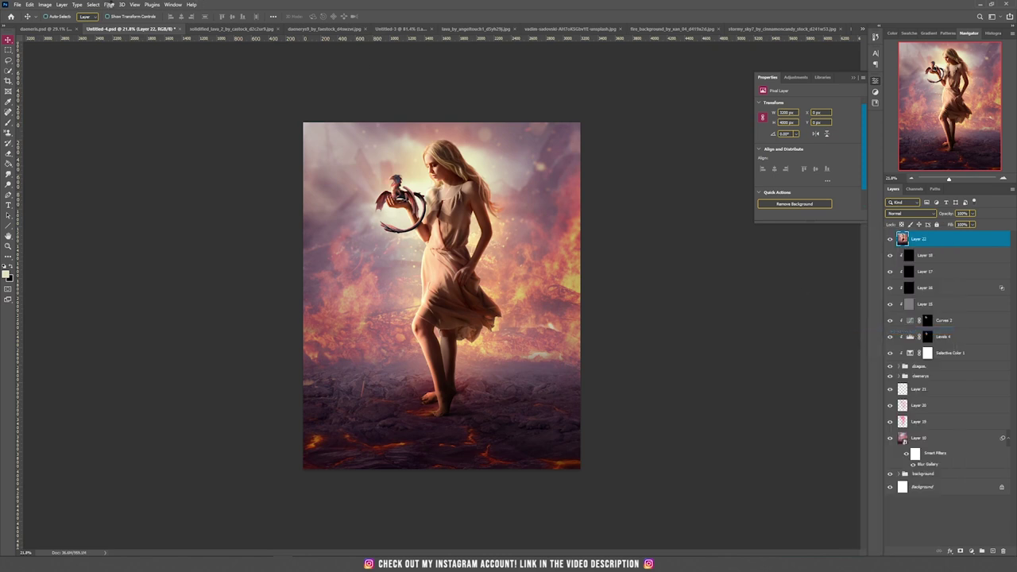
Step: Open the Camera Raw Filter on the merged layer and examine its Basic, Detail and Color Grading adjustments
click(109, 5)
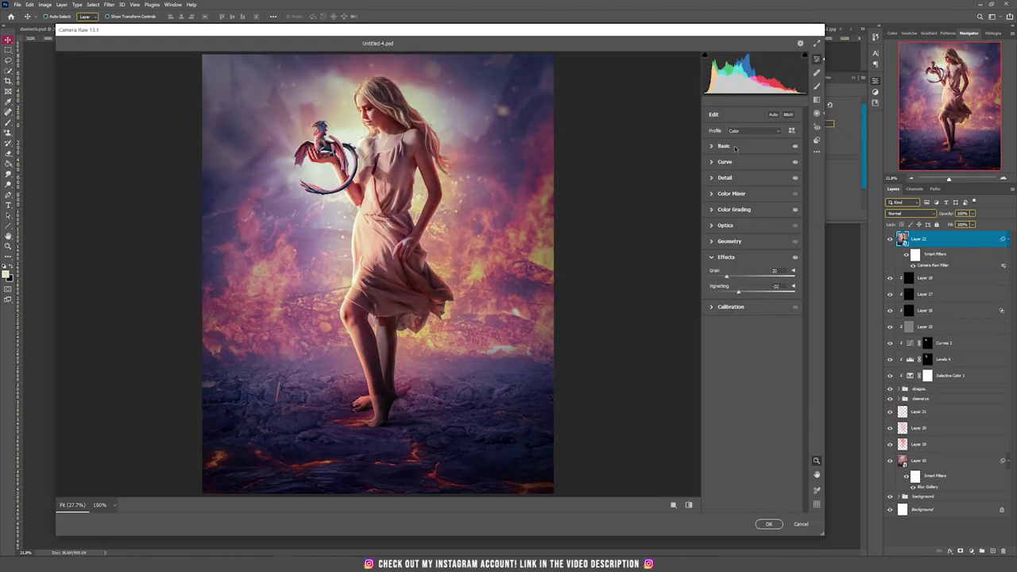
click(735, 149)
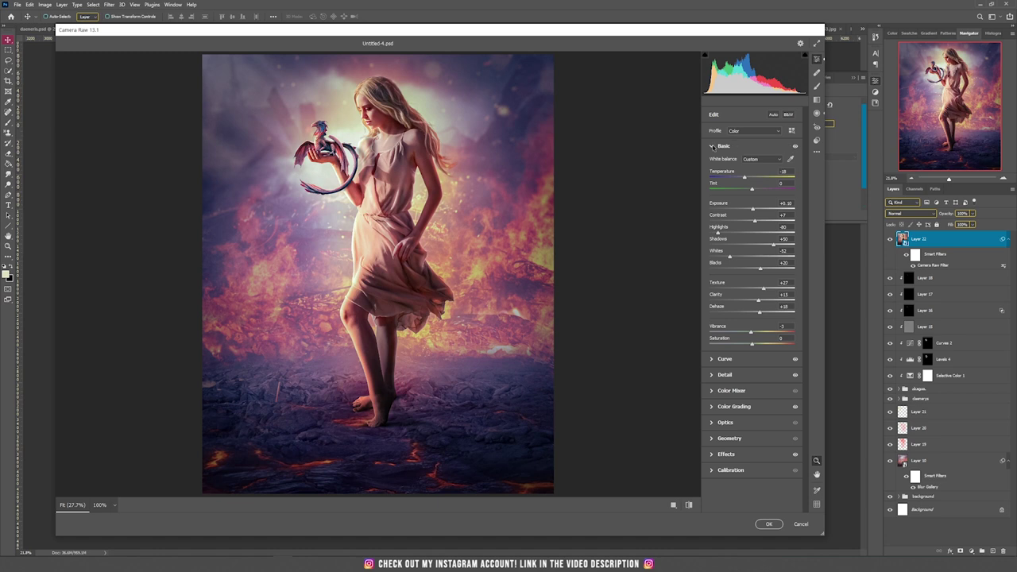
click(712, 147)
click(734, 148)
click(750, 148)
click(738, 178)
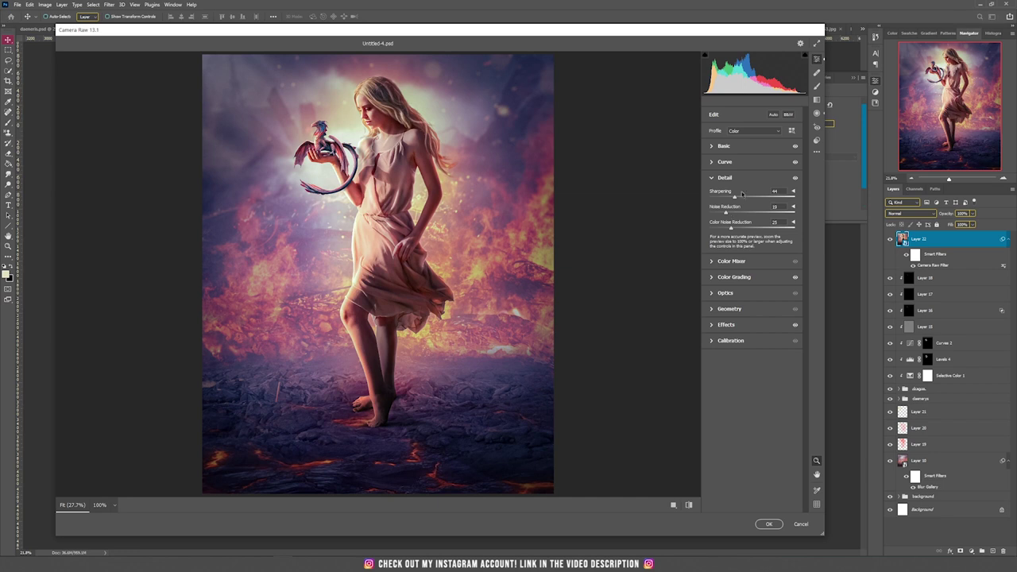
click(717, 178)
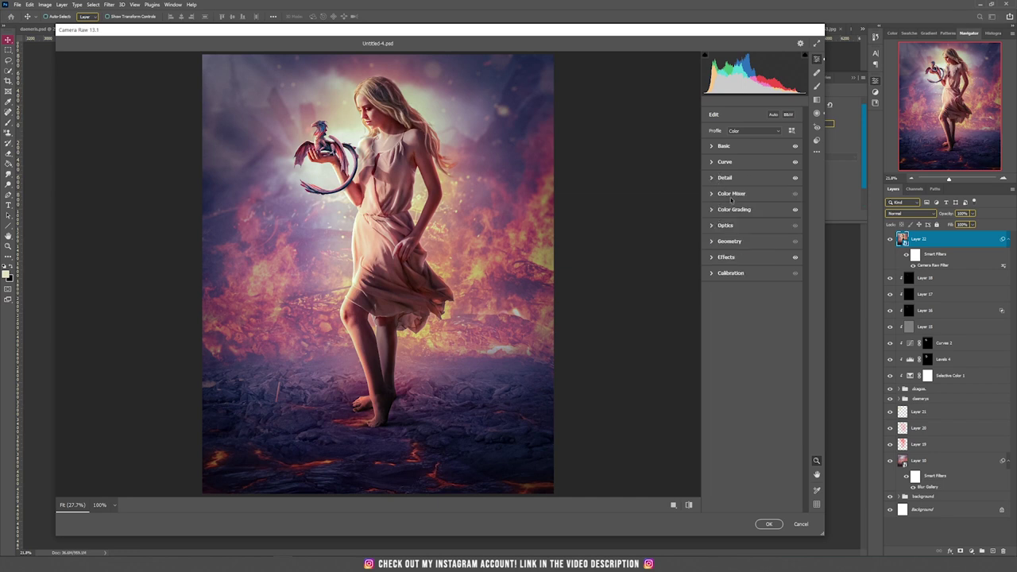
click(734, 209)
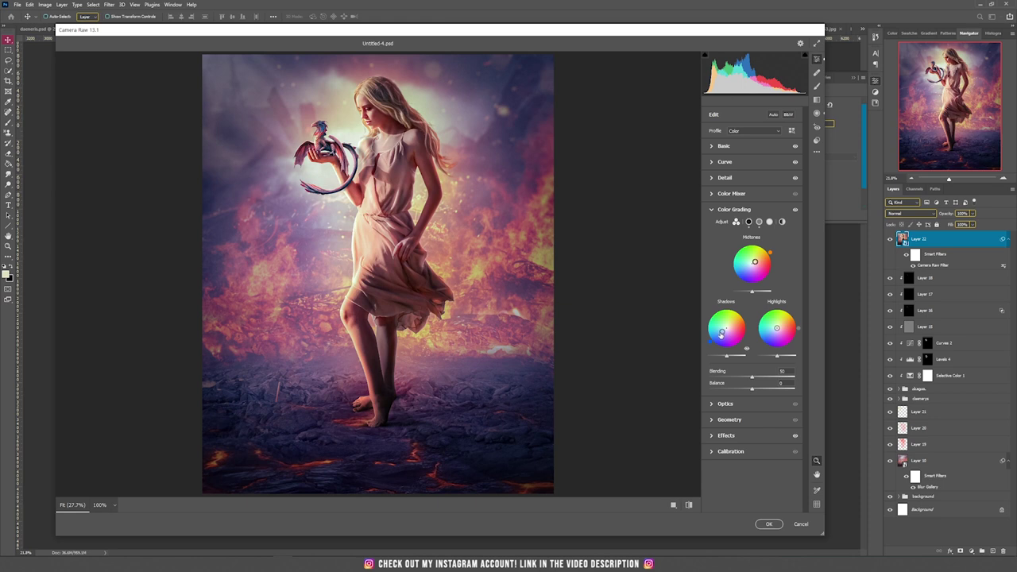
Step: Set the Camera Raw vignetting effect to -38
click(745, 435)
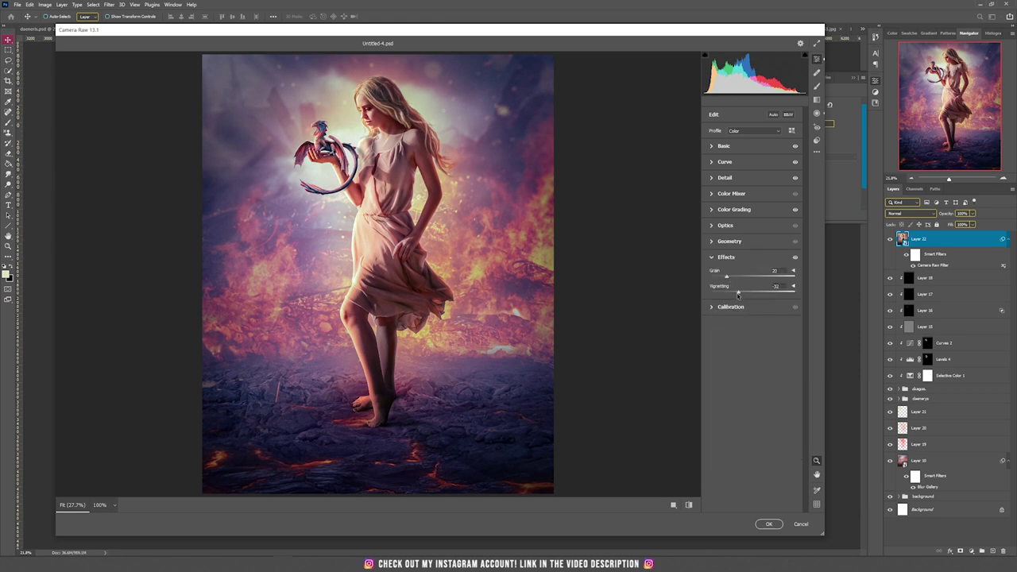
drag(738, 293, 736, 293)
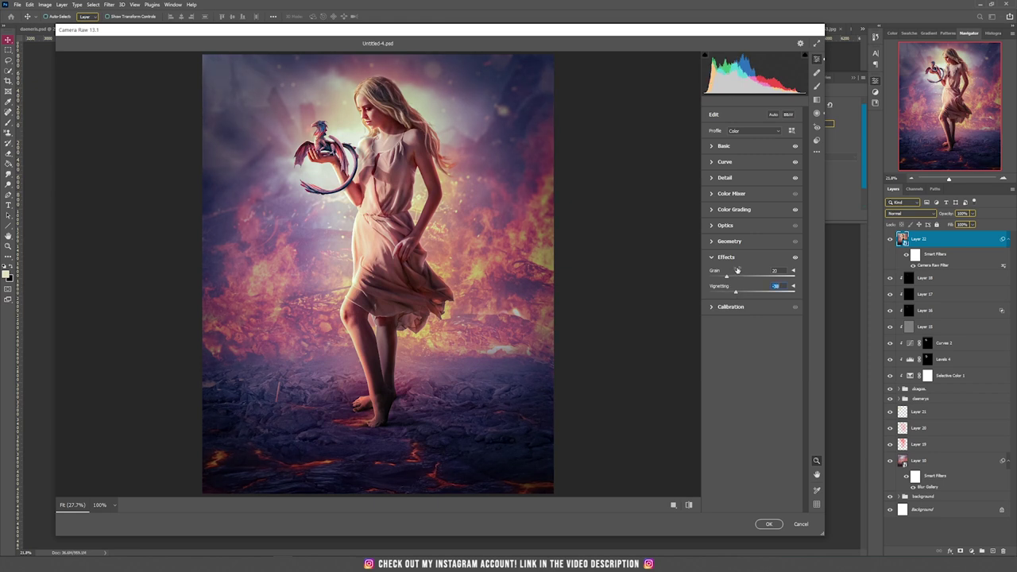
Step: Apply the Camera Raw grading to the merged layer
click(768, 523)
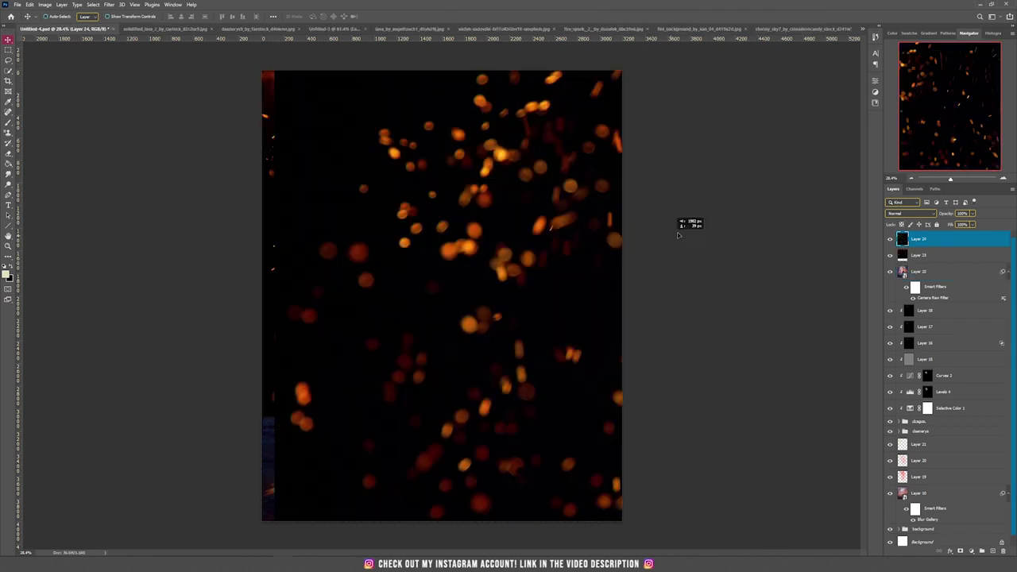
Step: Reposition the Layer 24 sparks, move that layer beneath Layer 23 in the stack, and leave Layer 23 hidden
mouse_move(681, 222)
mouse_down()
mouse_move(783, 216)
mouse_move(651, 225)
mouse_move(551, 292)
mouse_move(607, 283)
mouse_move(592, 254)
mouse_move(694, 227)
mouse_up()
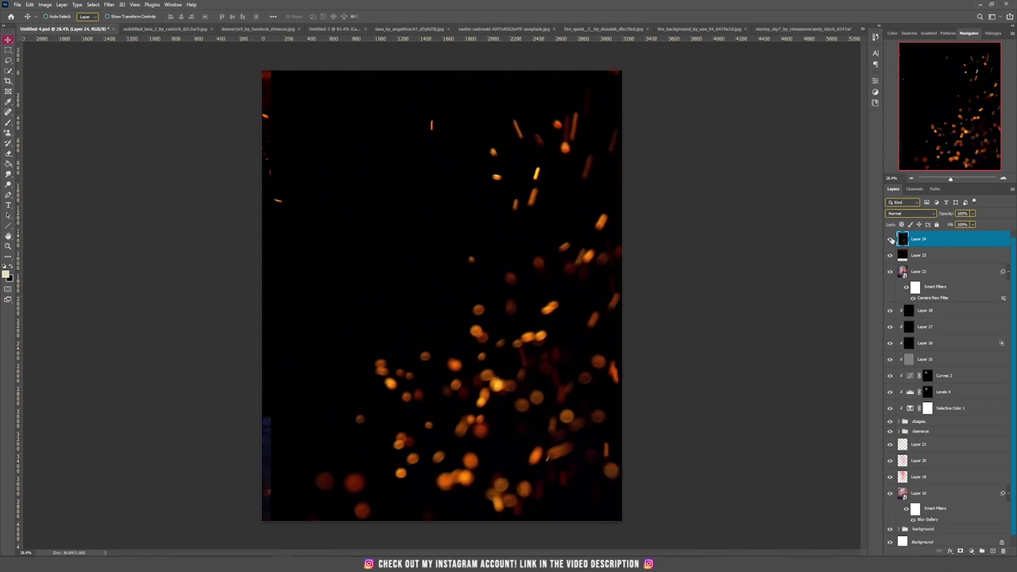
click(889, 239)
click(889, 254)
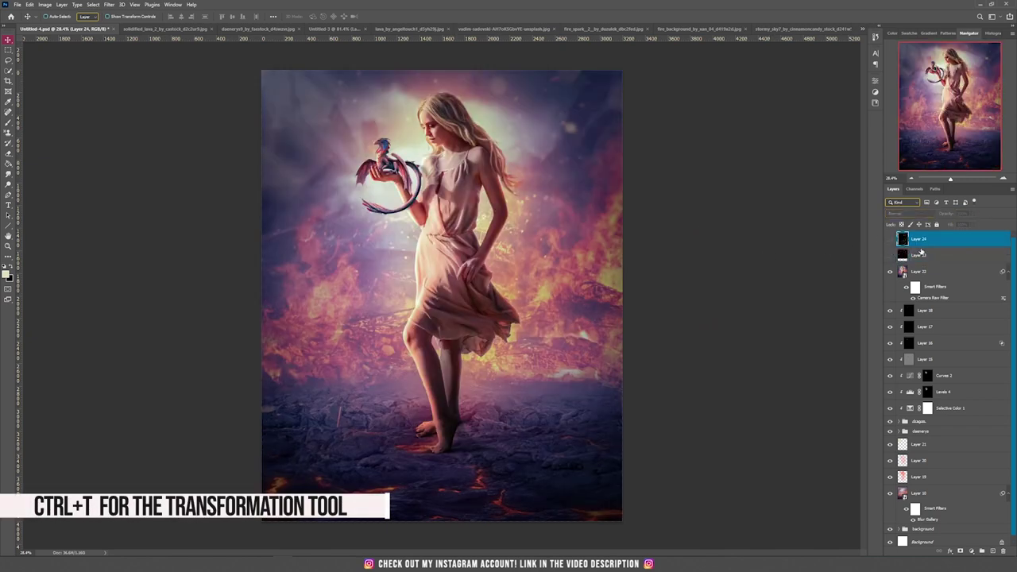
drag(923, 243, 917, 260)
click(890, 255)
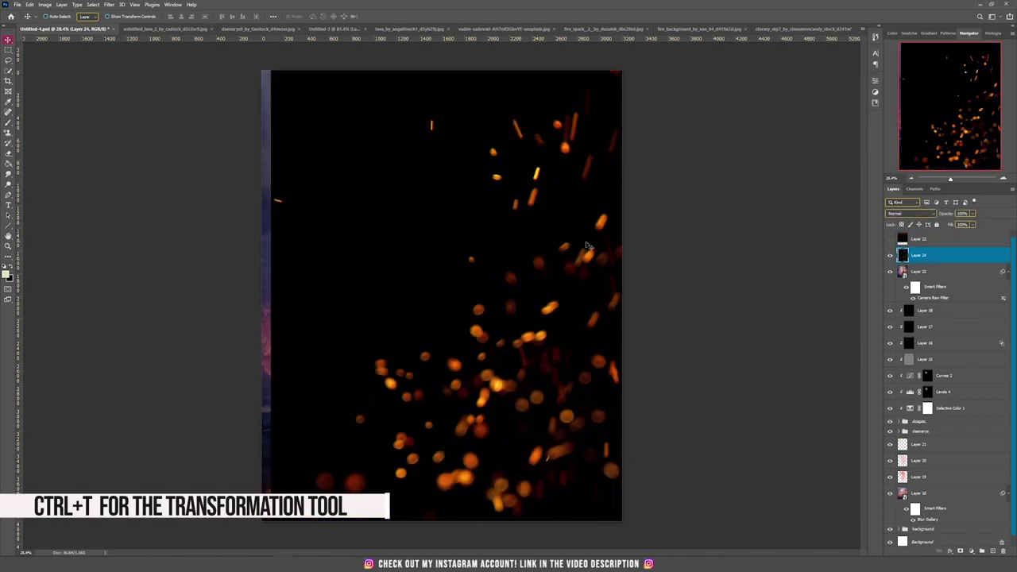
Step: Scale the Layer 24 spark image to about 39% so it spans the canvas width, and place it over the lower part
mouse_move(585, 245)
mouse_down()
mouse_move(494, 215)
mouse_move(495, 199)
mouse_move(562, 193)
mouse_up()
key(ctrl+t)
drag(730, 204, 666, 293)
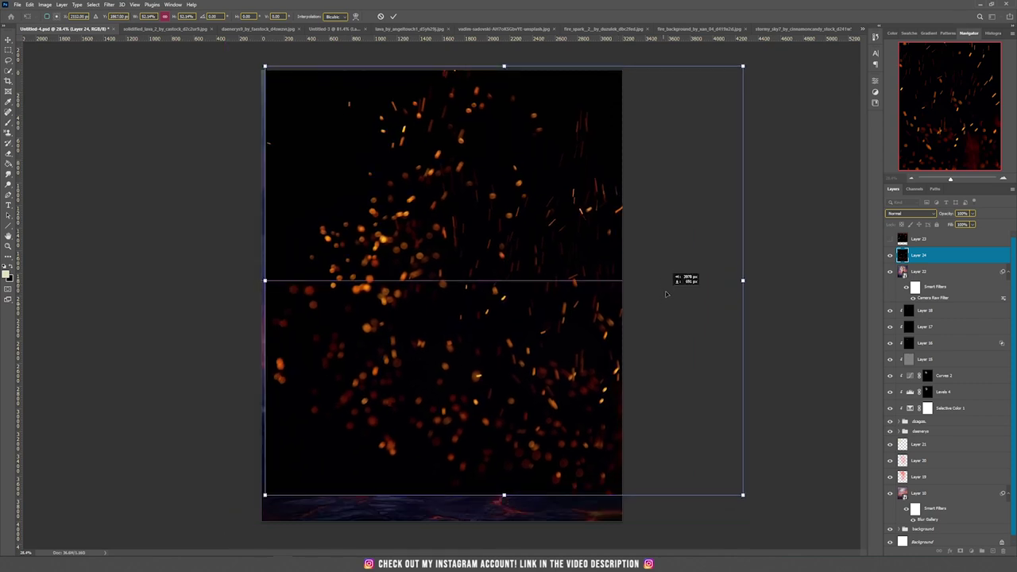
drag(740, 280, 623, 272)
drag(540, 261, 535, 341)
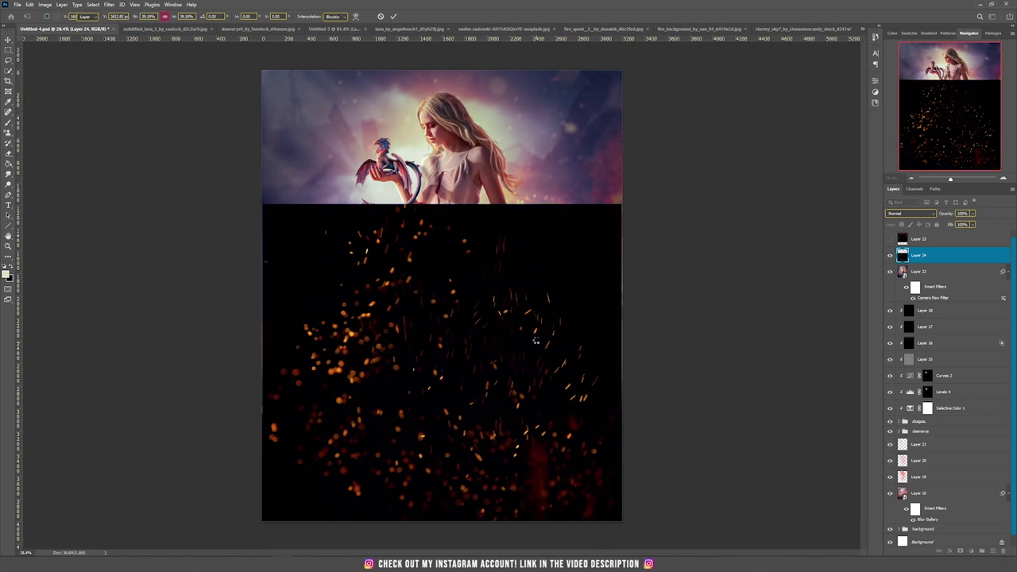
Step: Set Layer 24's blend mode to Screen and move its sparks up around the woman and dragon
click(909, 214)
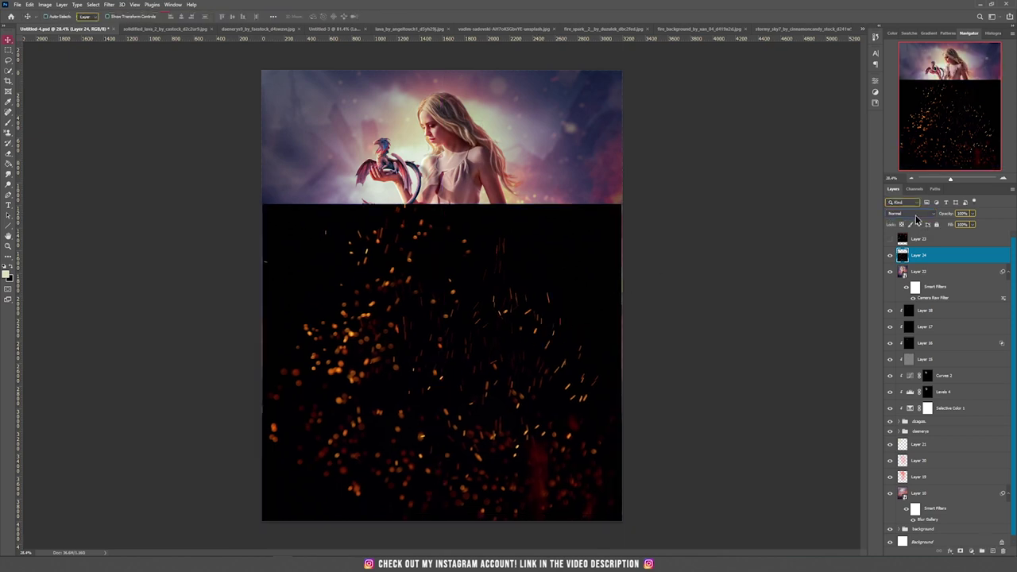
click(909, 213)
click(892, 280)
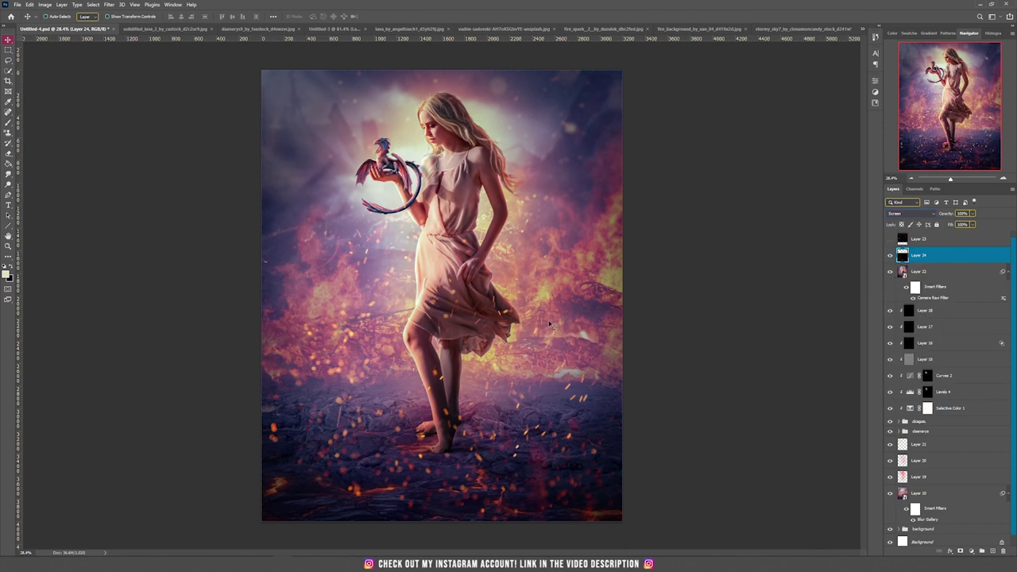
drag(550, 341, 557, 203)
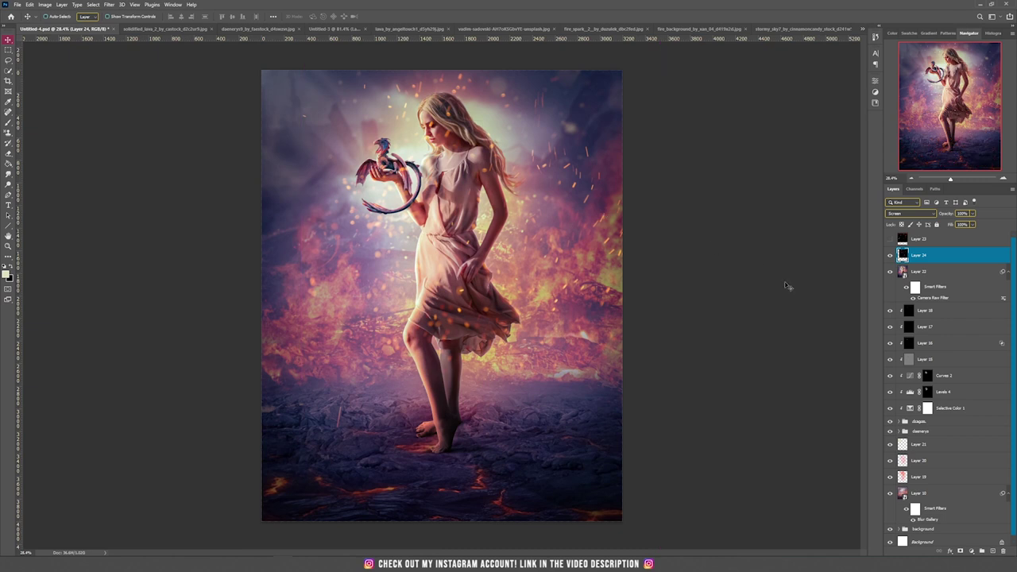
Step: Add a layer mask to Layer 24 and paint black on it to hide the sparks covering the woman
click(960, 551)
key(b)
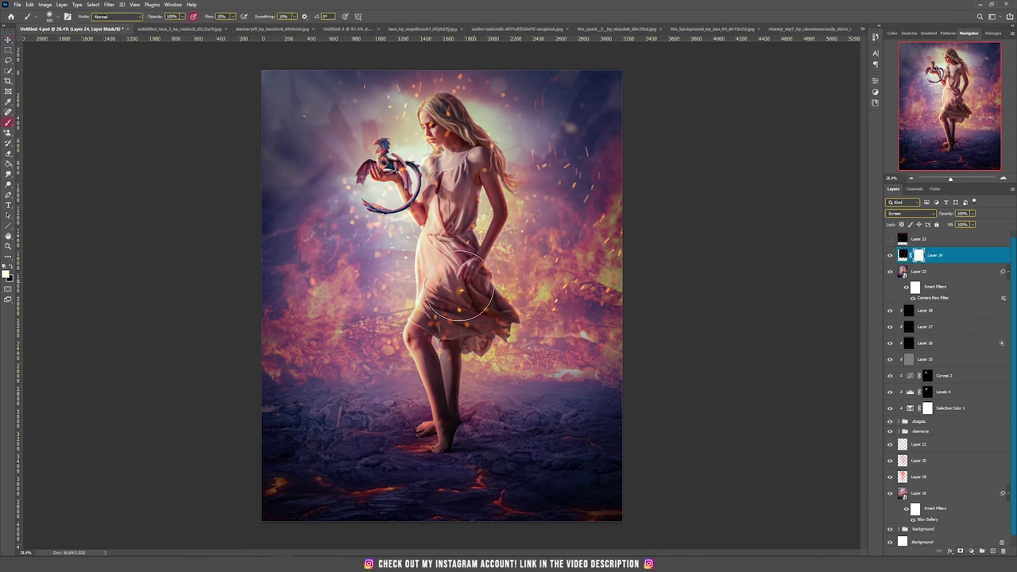
key(x)
mouse_move(442, 314)
mouse_down()
mouse_move(461, 290)
mouse_move(409, 332)
mouse_move(485, 354)
mouse_up()
key(v)
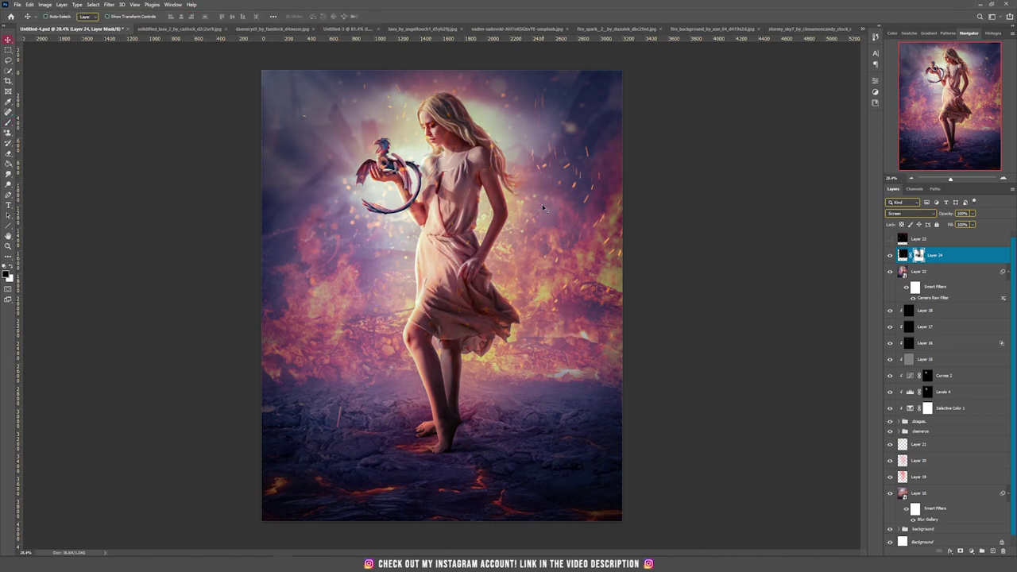
key(b)
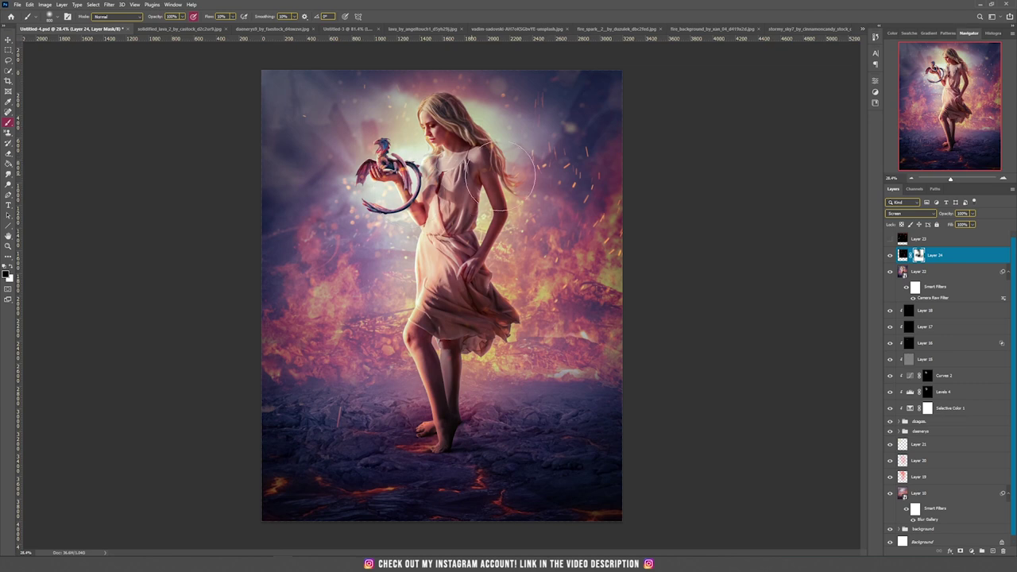
key(v)
Step: Show Layer 23 and set its blend mode to Screen
click(890, 239)
click(921, 239)
click(905, 213)
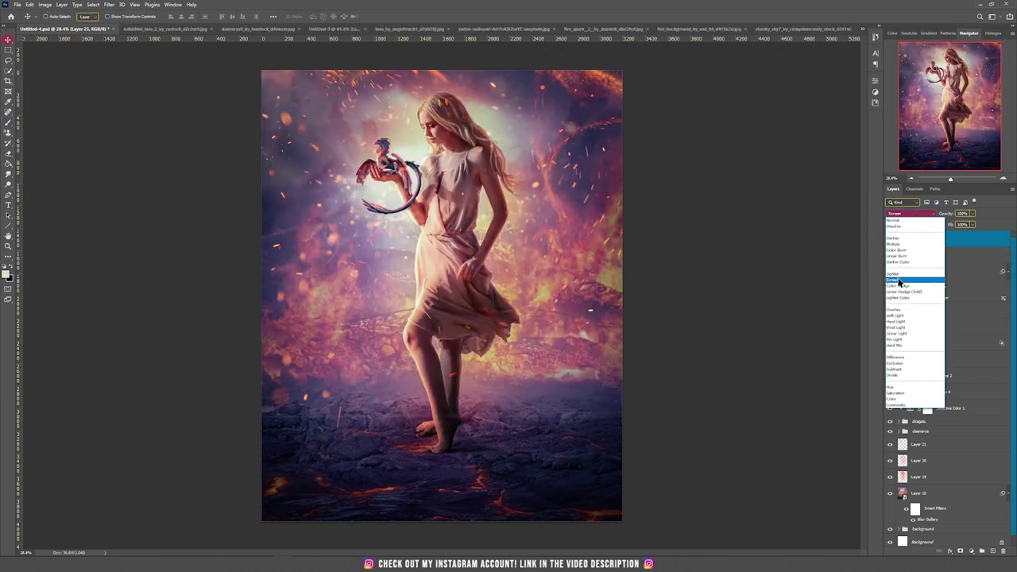
click(894, 279)
Step: Add a layer mask to Layer 23 and paint black on it to hide unwanted sparks over the woman
click(961, 550)
key(b)
key(x)
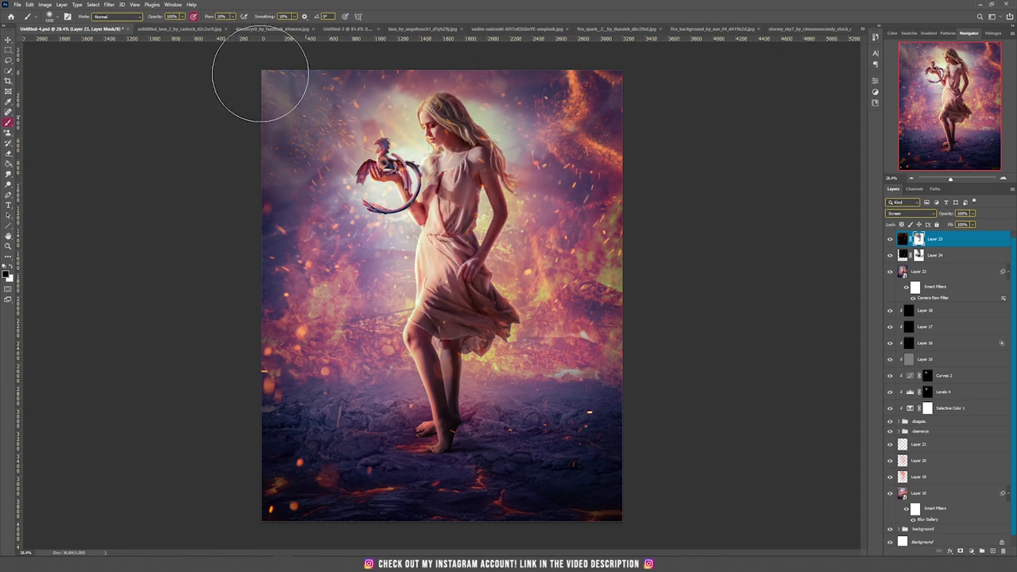
key(v)
Step: Duplicate the Layer 24 sparks and place the copy over the dark ground around the woman's feet
click(934, 254)
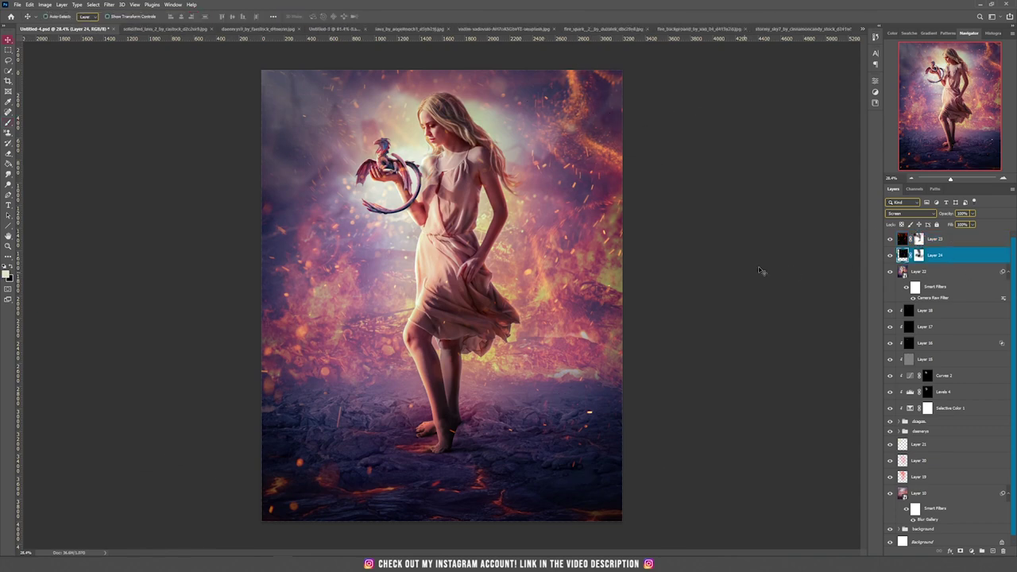
drag(552, 229, 522, 455)
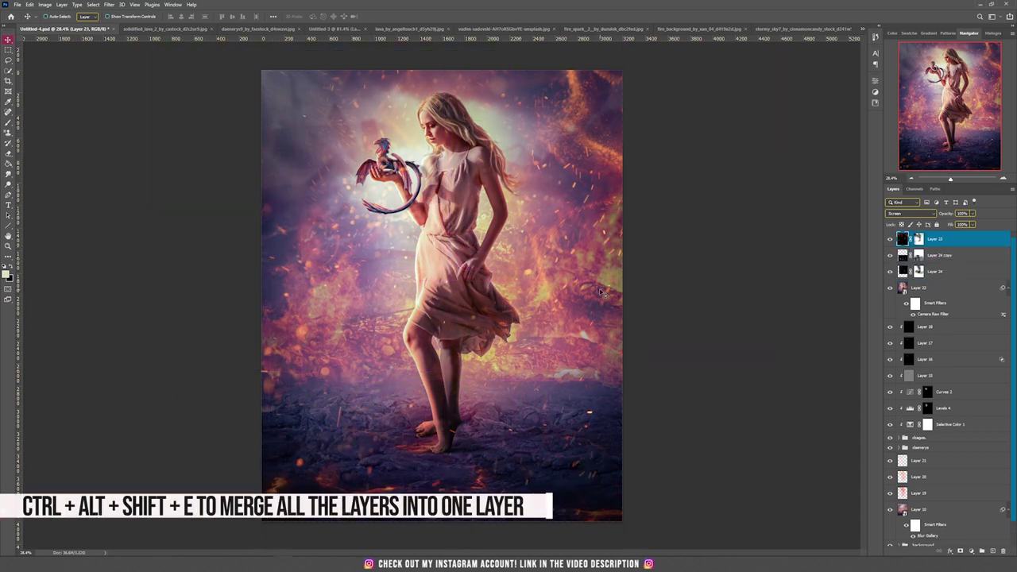
Step: Merge all visible layers into a new top layer and apply Glowing Edges with edge width 2, brightness 2 and smoothness 6
key(ctrl+alt+shift+e)
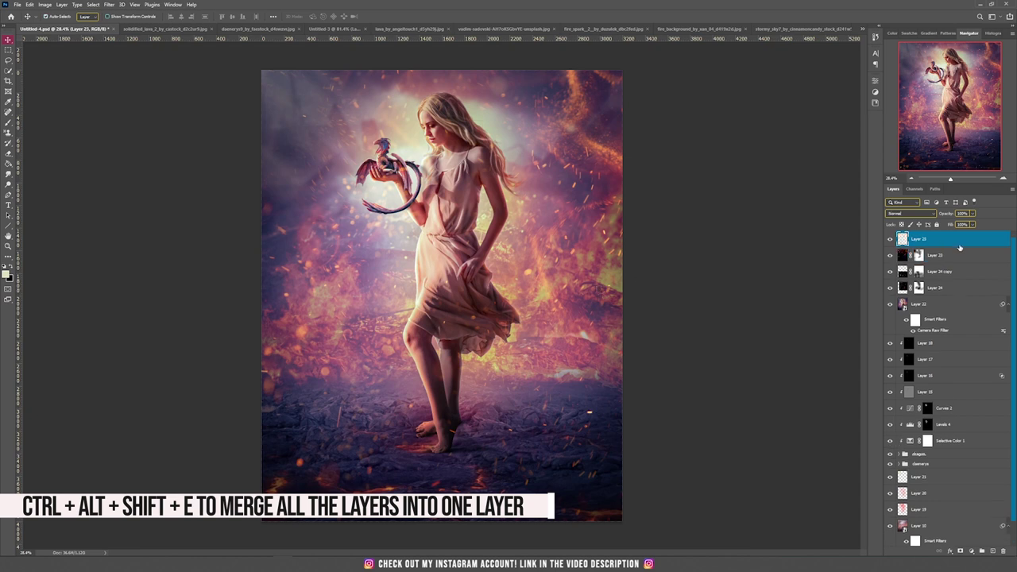
click(109, 4)
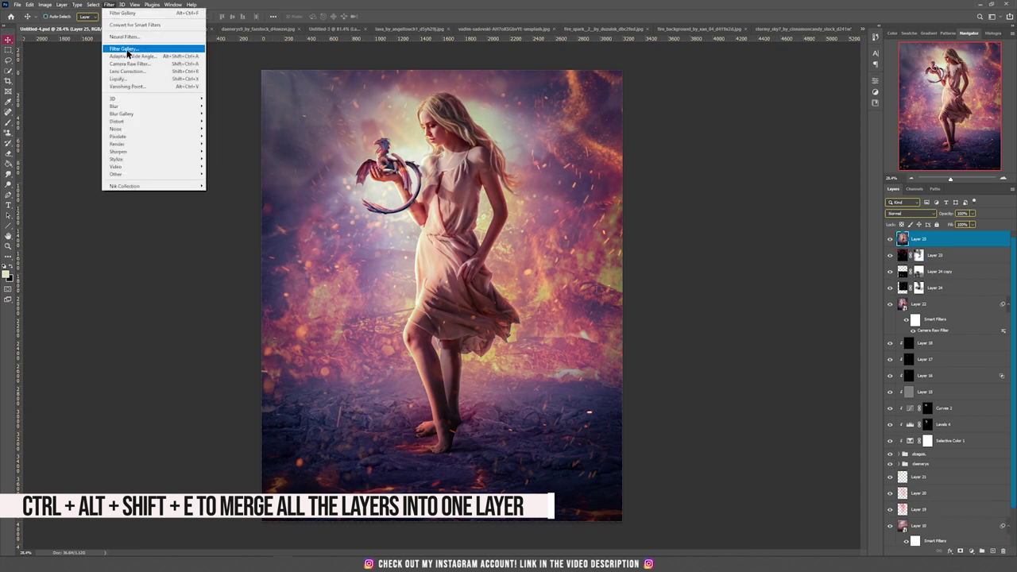
click(127, 51)
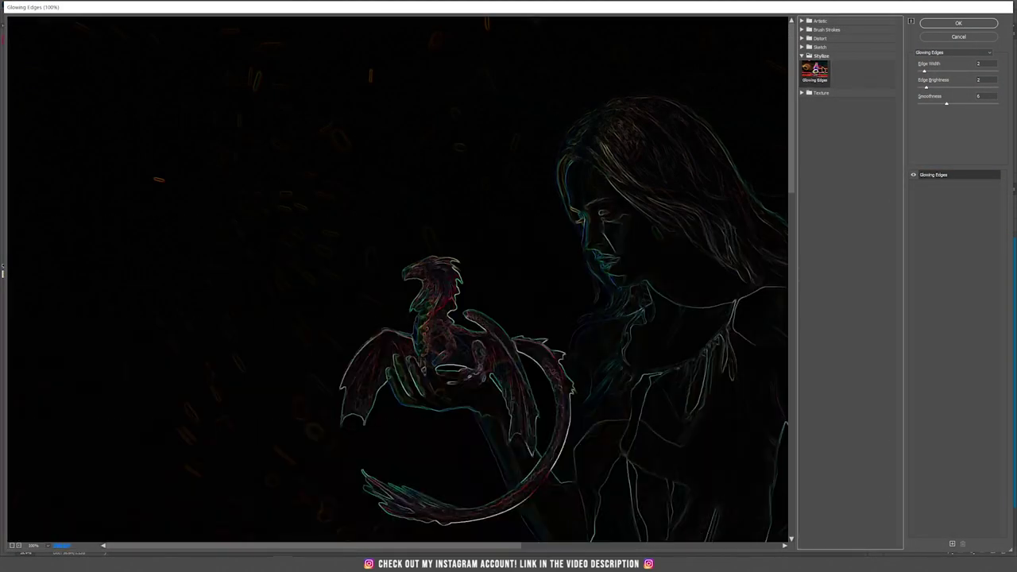
click(961, 24)
Step: Set the Glowing Edges layer's blend mode to Screen and compare the image with and without it
click(913, 214)
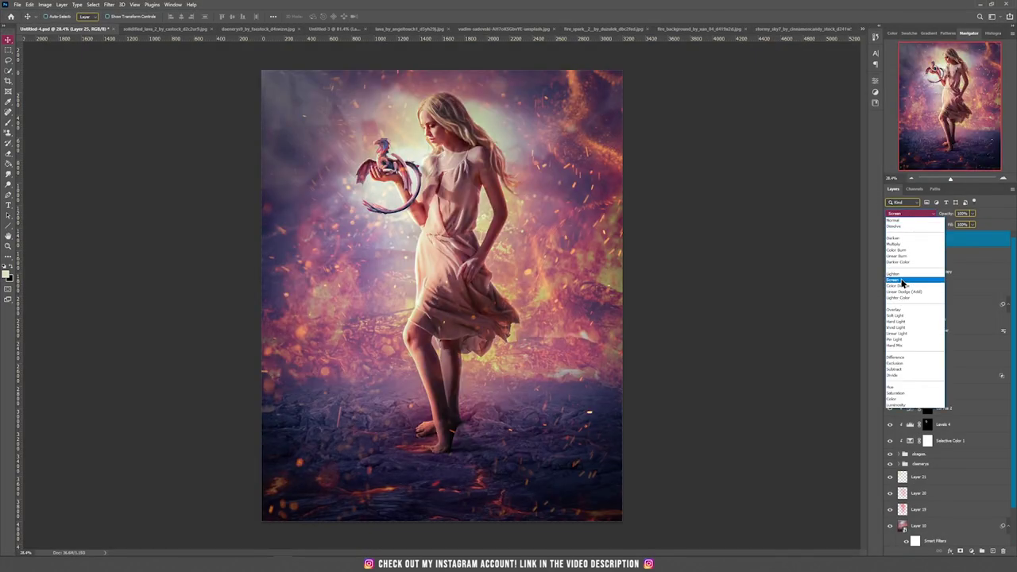
click(903, 284)
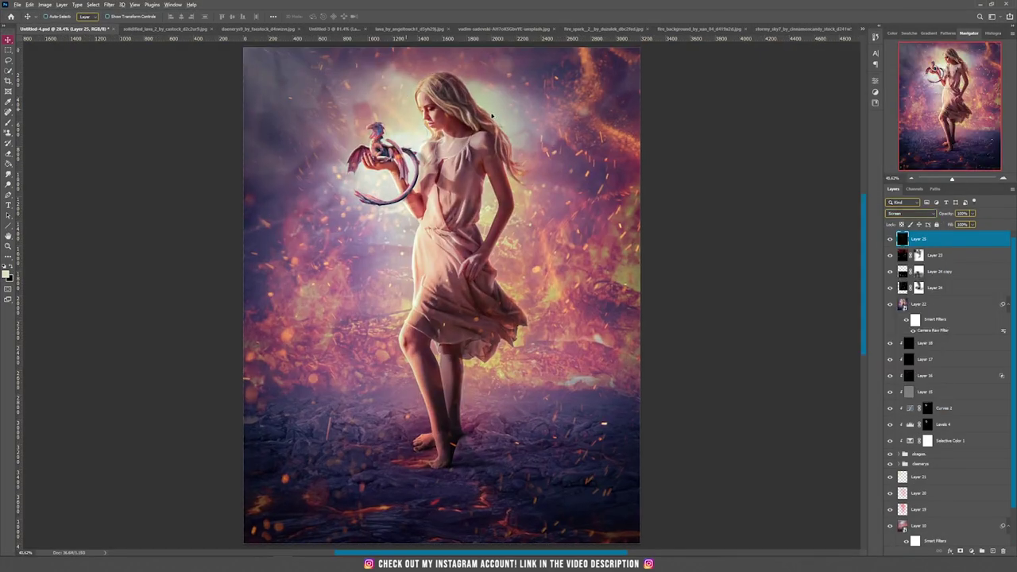
scroll(487, 121, up, 5)
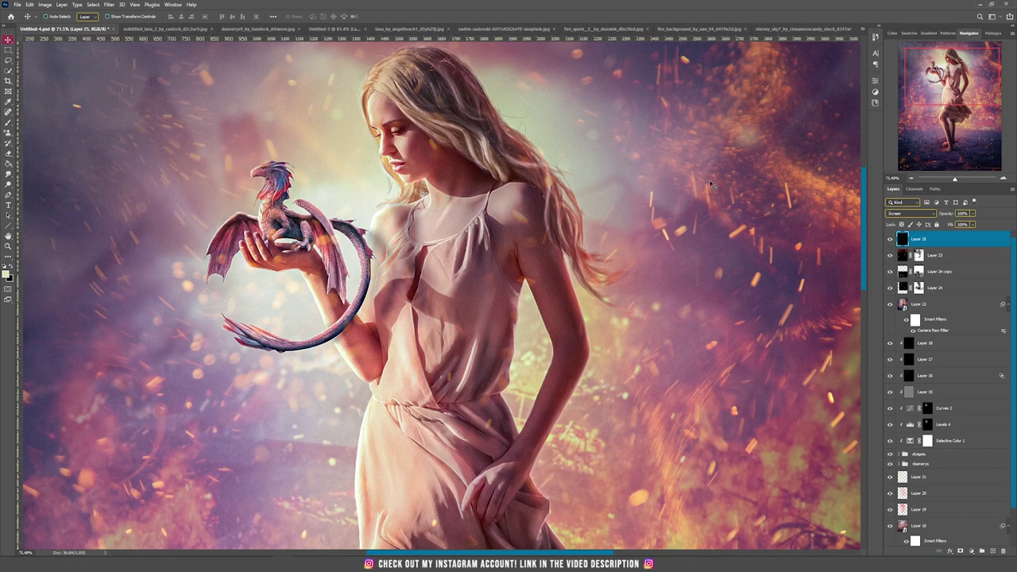
click(890, 239)
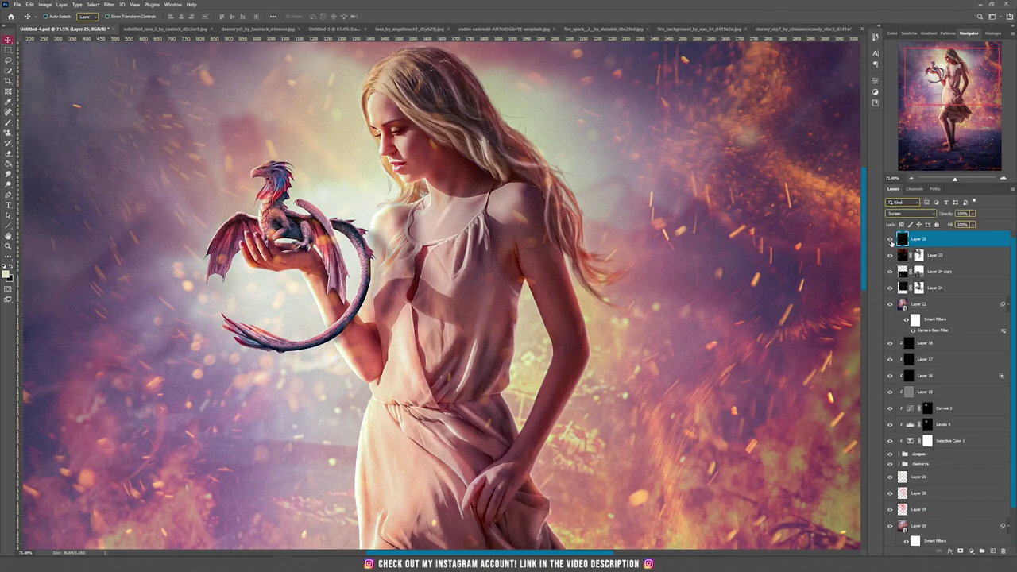
click(889, 239)
key(ctrl+0)
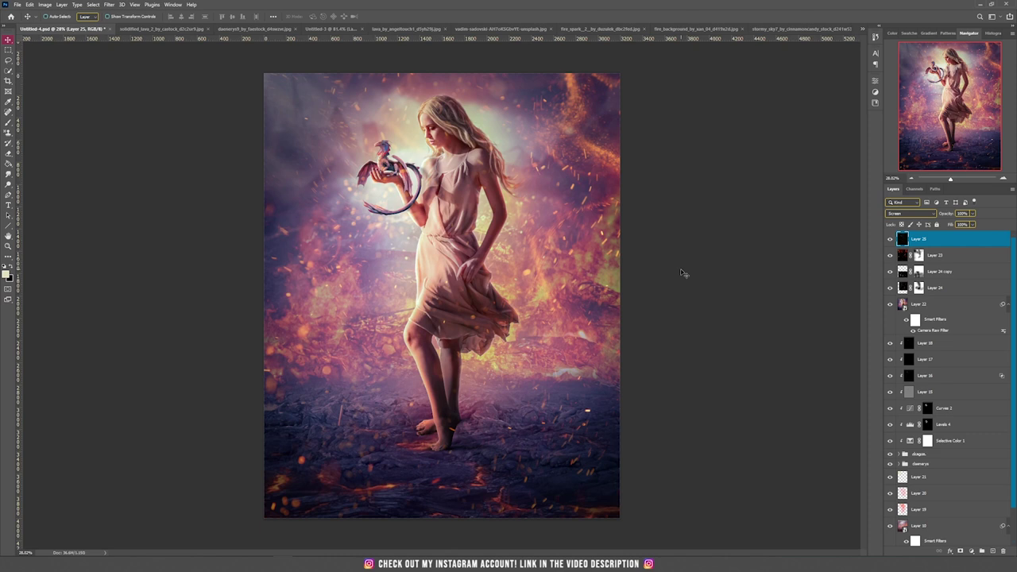
scroll(680, 273, up, 1)
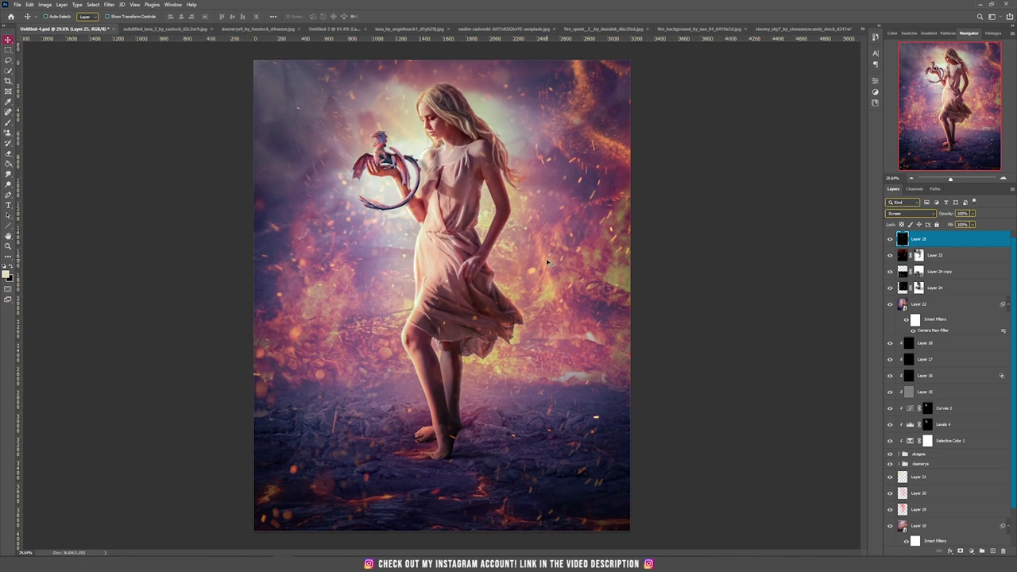